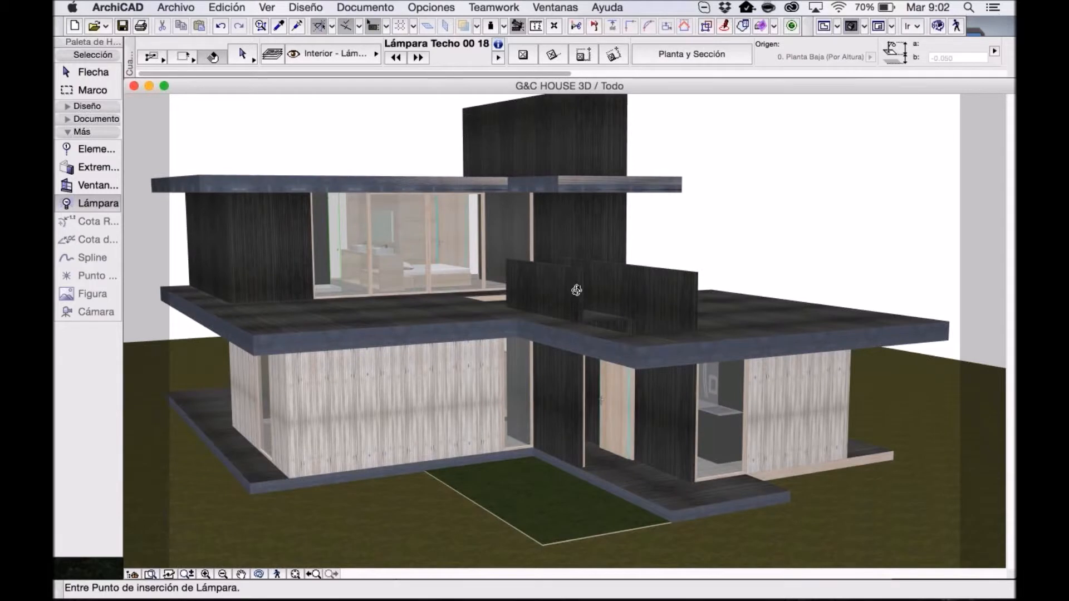
Examine the exterior of the house model in the 3D view from several angles and distances.
shift+middle_drag(577, 290, 578, 290)
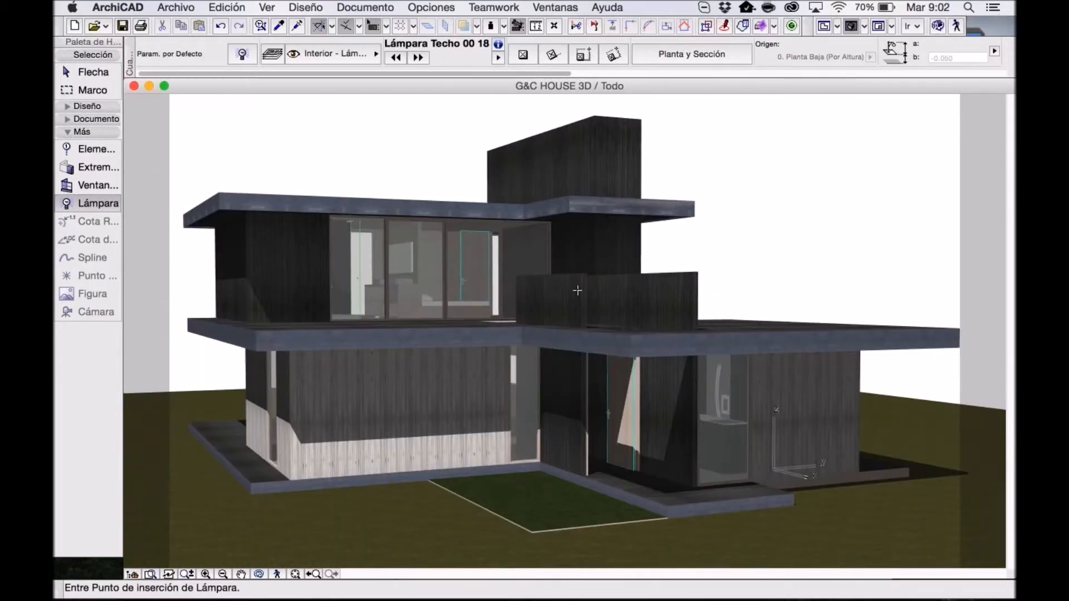
scroll(577, 290, down, 10)
scroll(711, 330, up, 4)
mouse_move(711, 329)
shift+middle_down()
mouse_move(686, 349)
mouse_move(709, 347)
shift+middle_up()
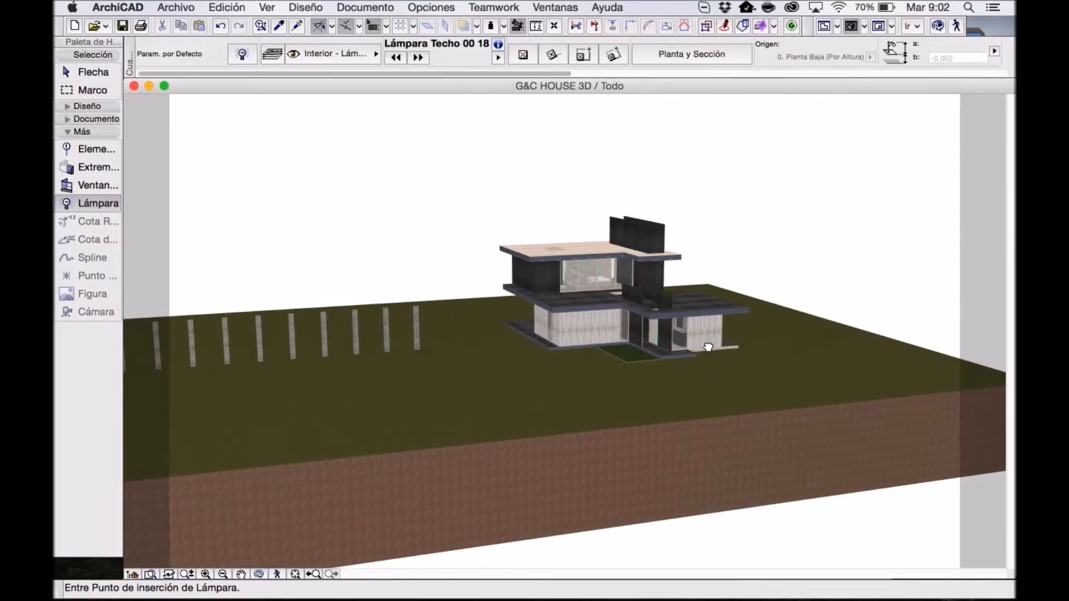
scroll(708, 347, up, 2)
scroll(797, 323, up, 2)
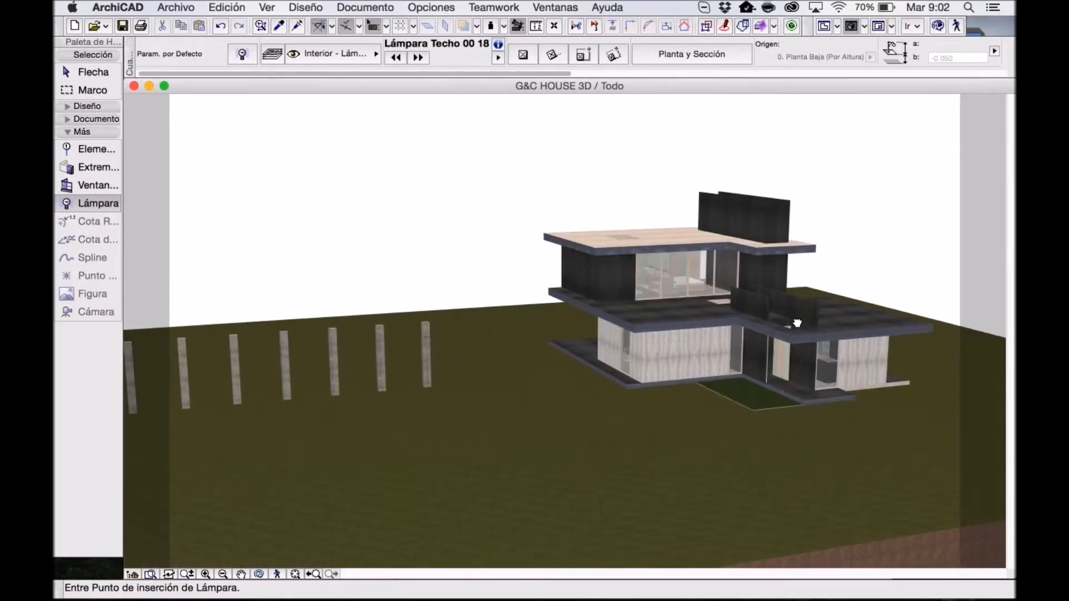
scroll(797, 323, up, 2)
shift+middle_drag(797, 322, 628, 353)
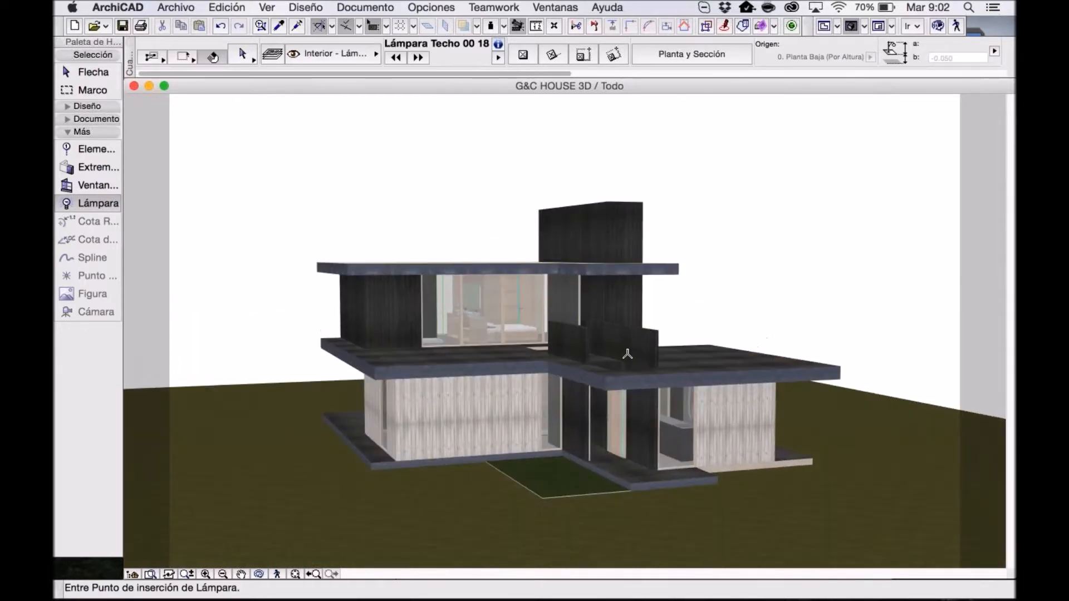
scroll(681, 387, up, 1)
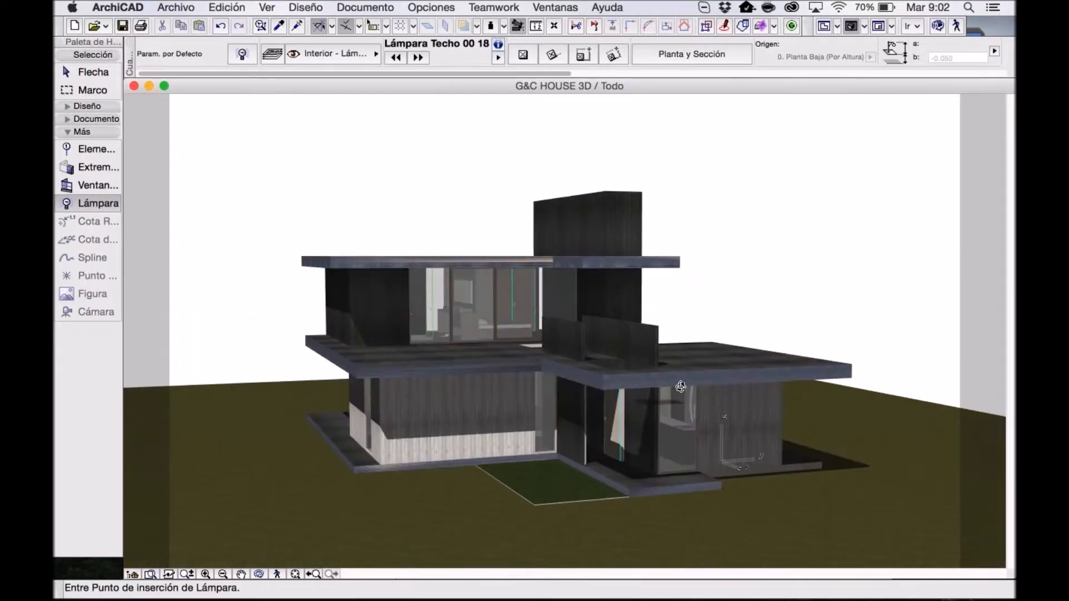
shift+middle_drag(681, 386, 629, 399)
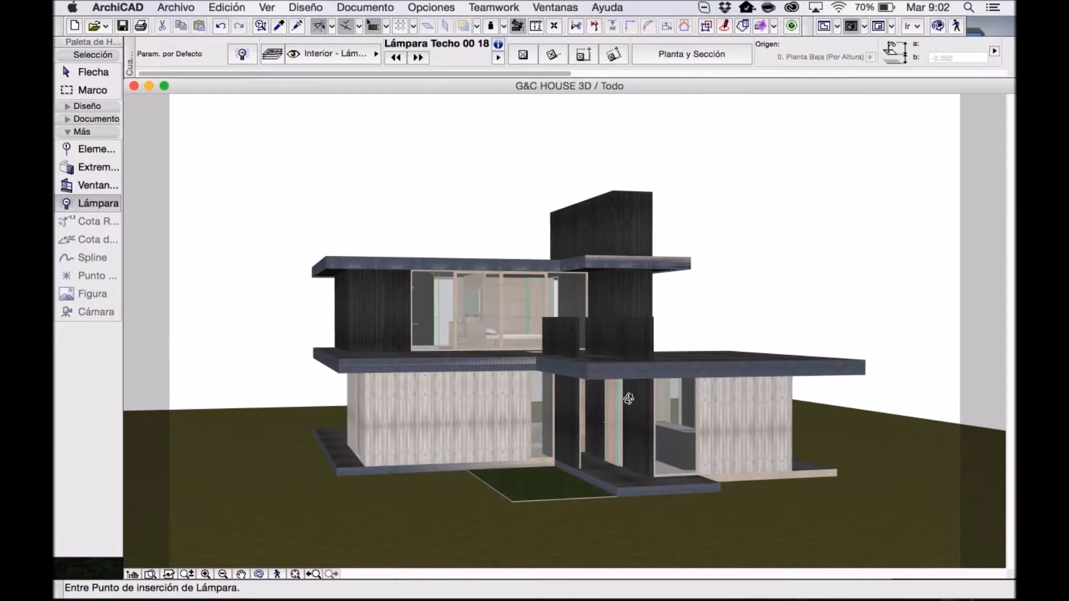
scroll(629, 399, up, 2)
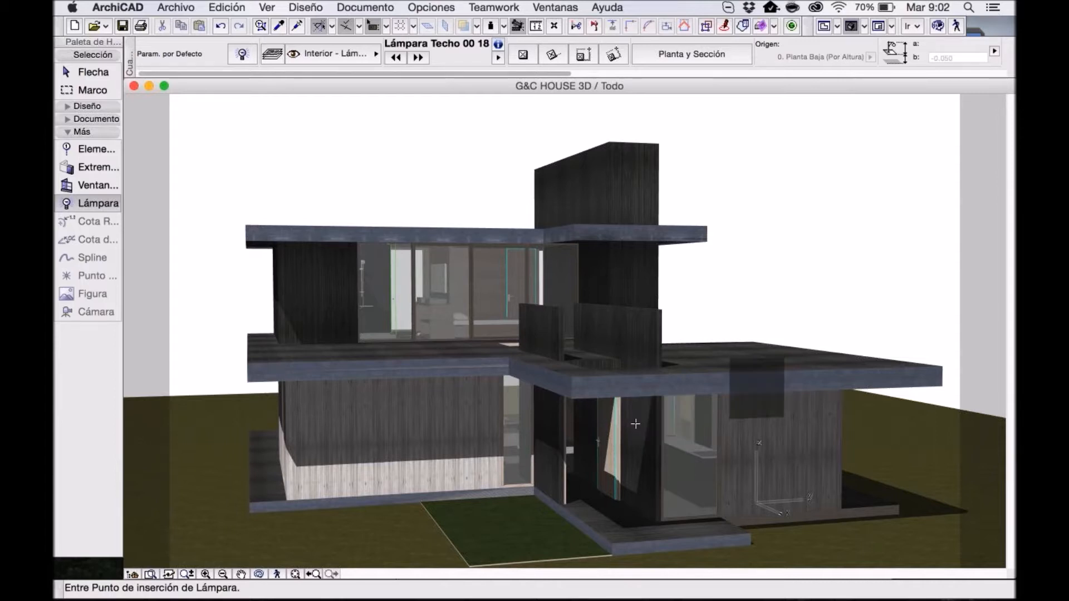
shift+middle_drag(726, 312, 727, 307)
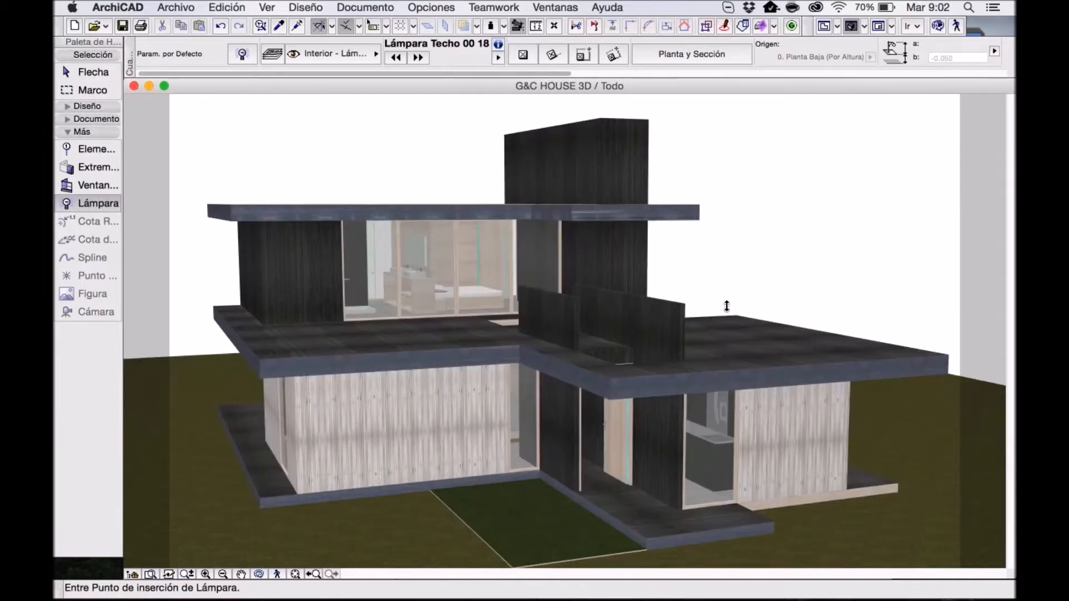
Open the FotoRendering settings and place their palette over the empty side of the 3D view.
click(365, 8)
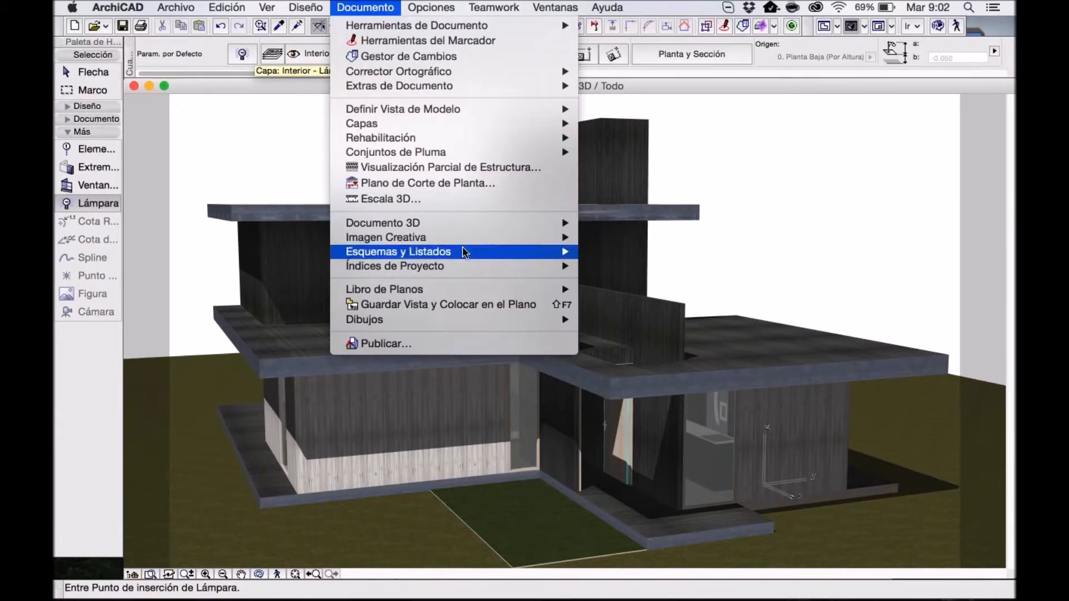
mouse_move(465, 237)
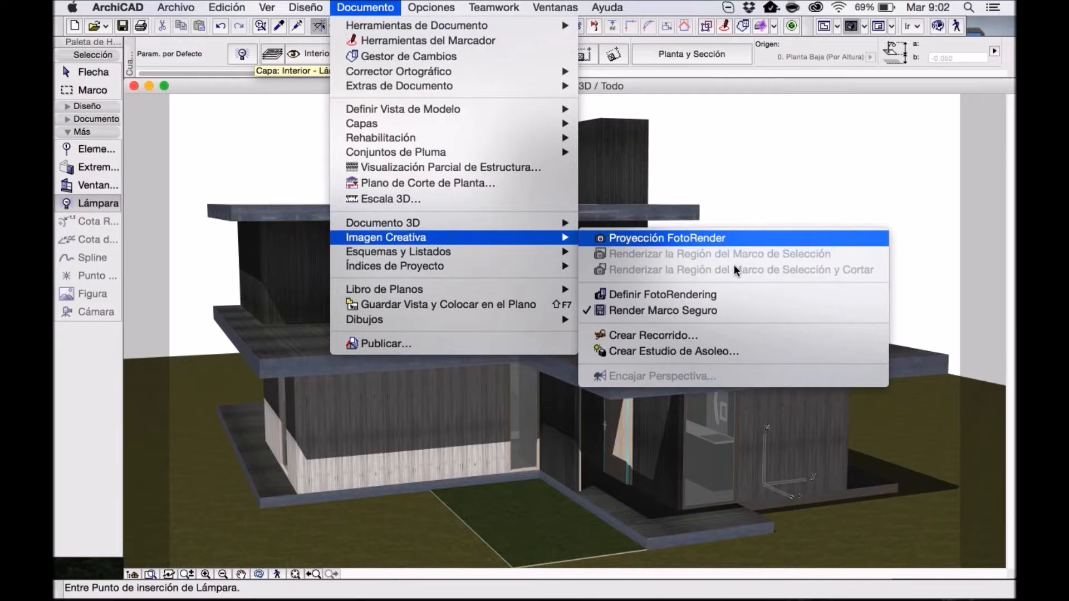
click(744, 294)
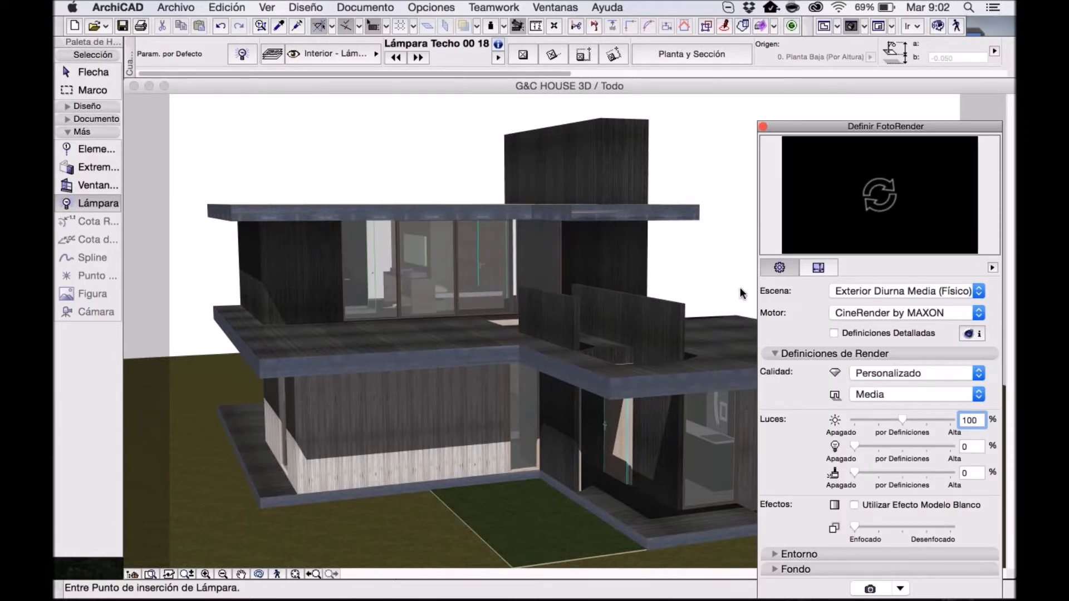
drag(890, 126, 835, 108)
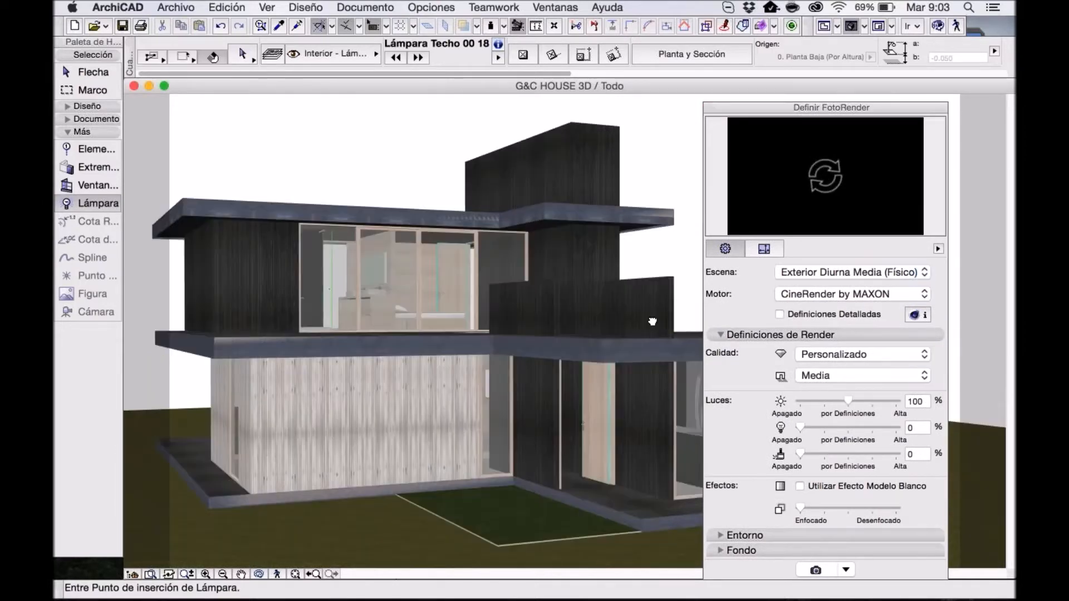
Frame the house's front corner in the 3D view and generate the FotoRender preview of it.
mouse_move(652, 321)
shift+middle_down()
mouse_move(642, 325)
mouse_move(667, 321)
shift+middle_up()
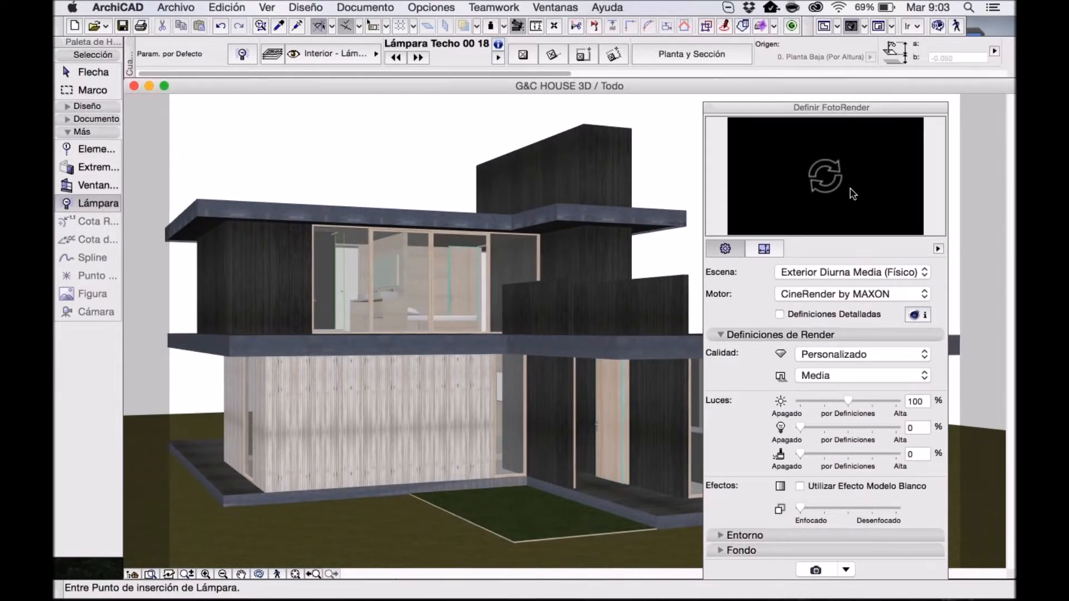
click(836, 188)
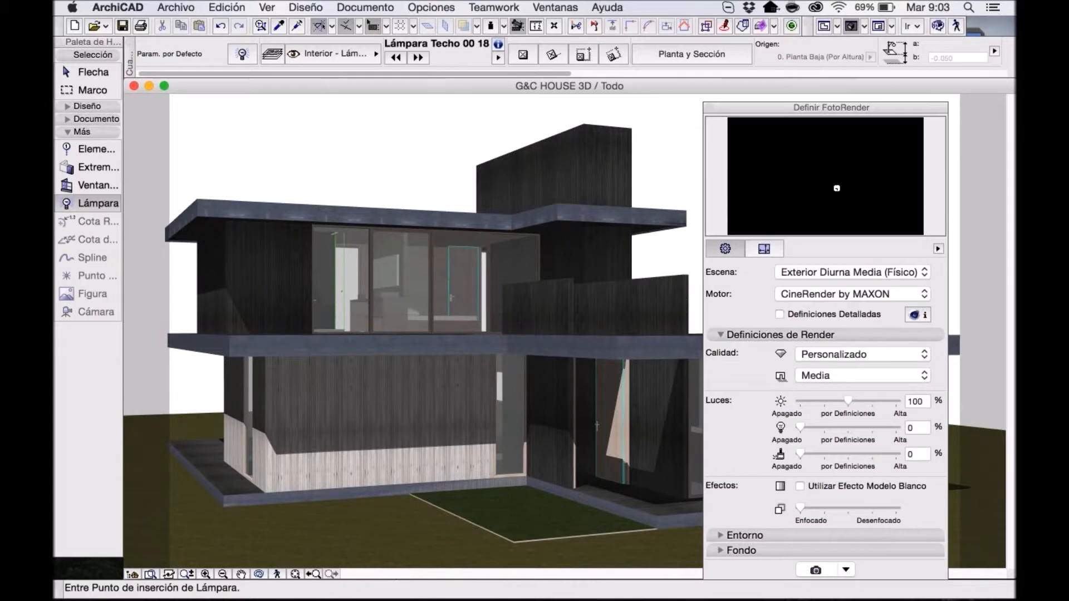
click(839, 193)
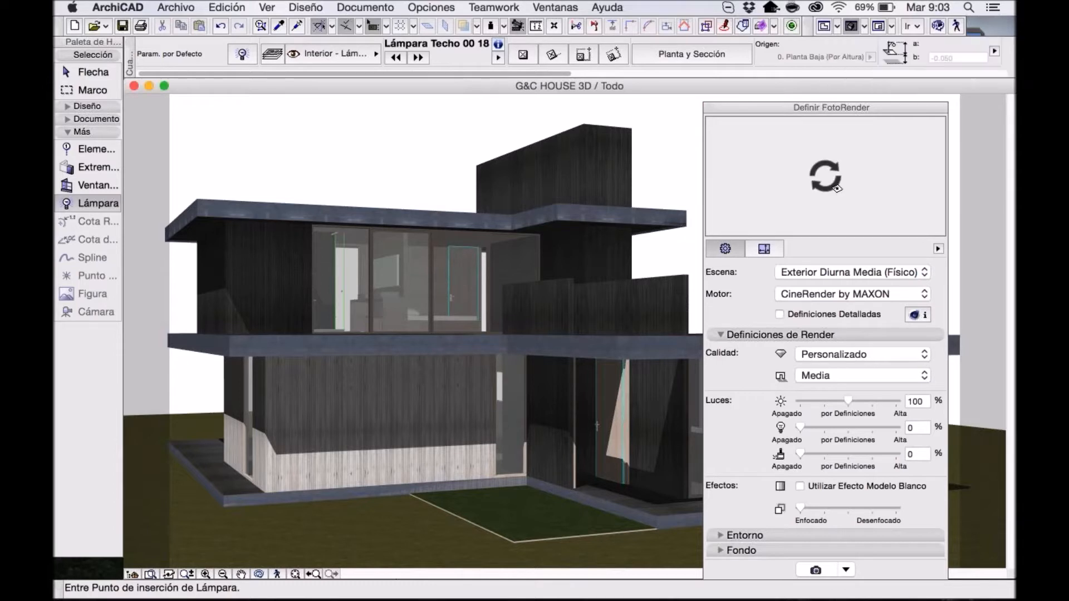
click(826, 176)
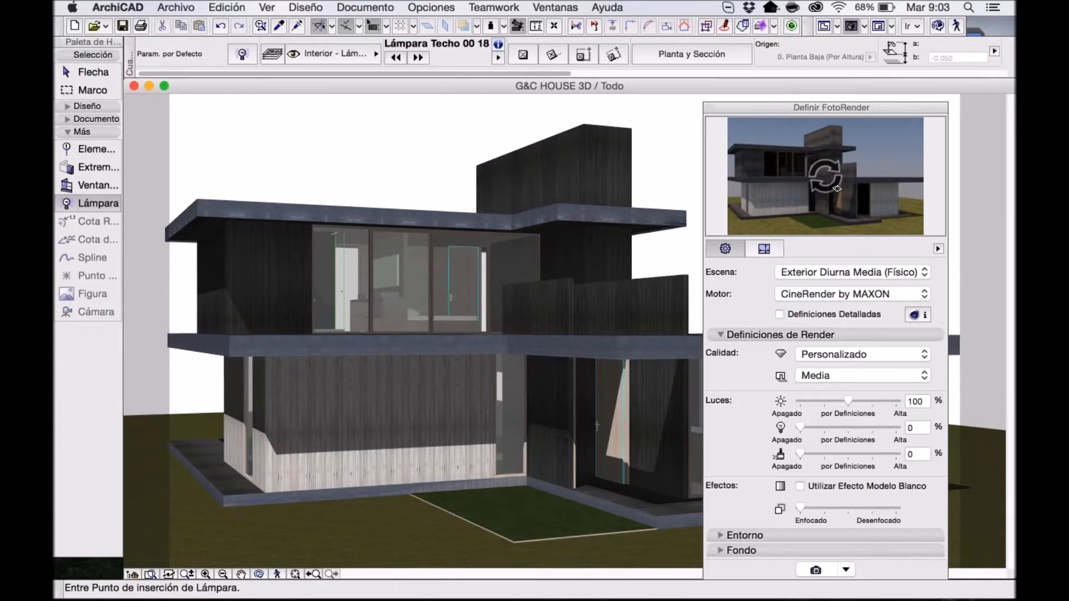
click(826, 108)
drag(825, 106, 871, 103)
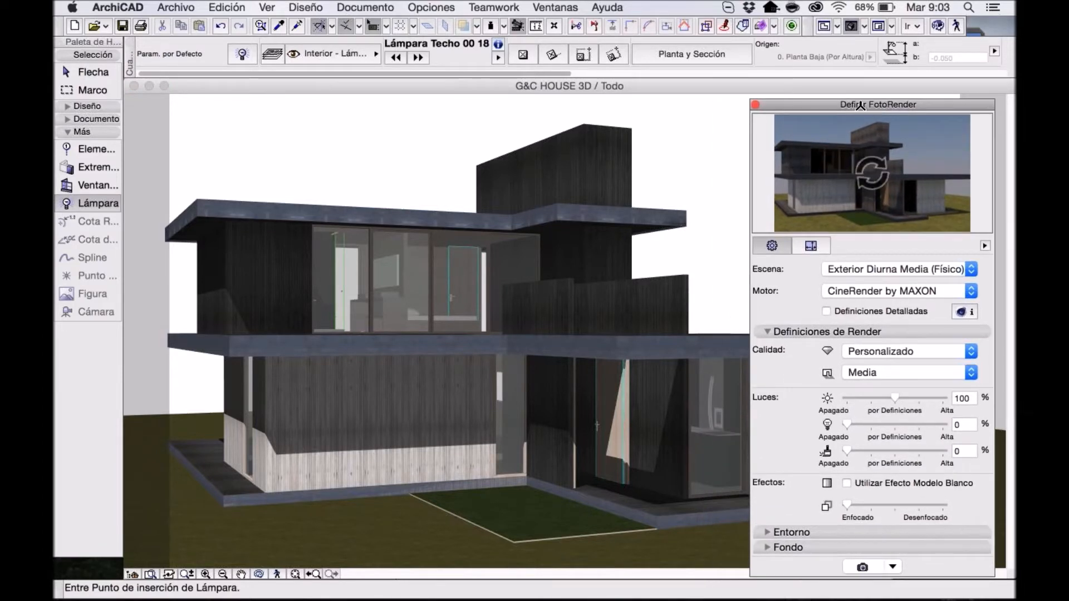
Open the render scene manager and examine the exterior and interior categories under Escenas Fotorealistas.
click(859, 270)
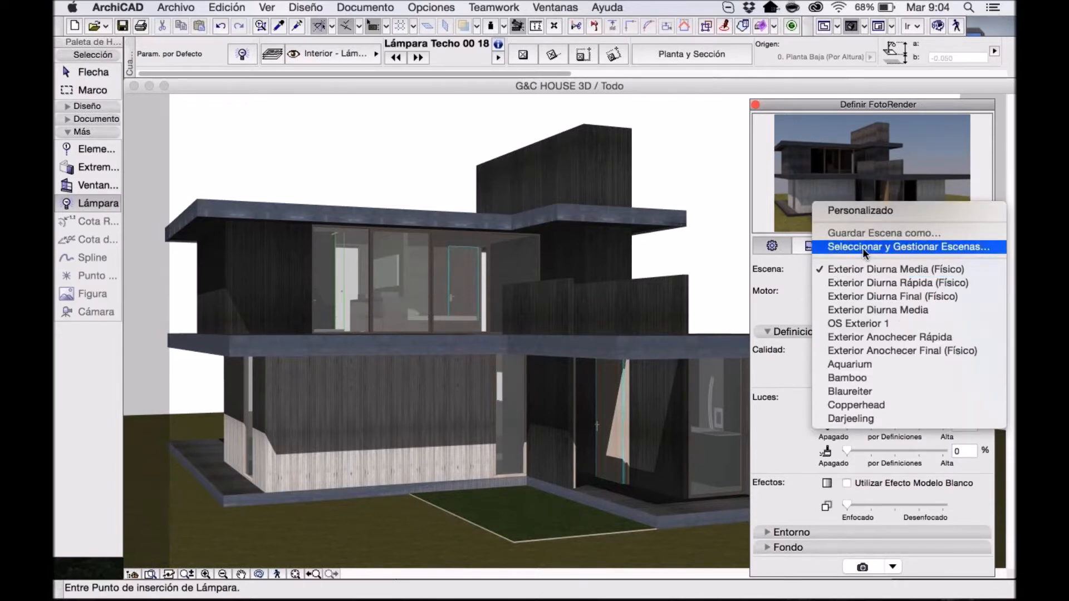
click(863, 248)
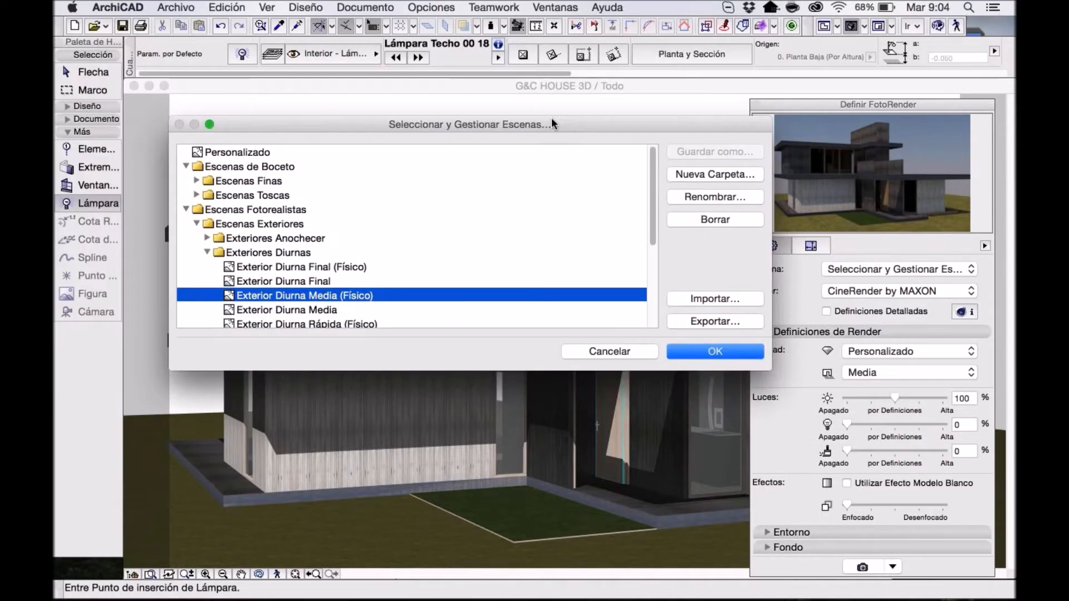
click(190, 199)
click(191, 205)
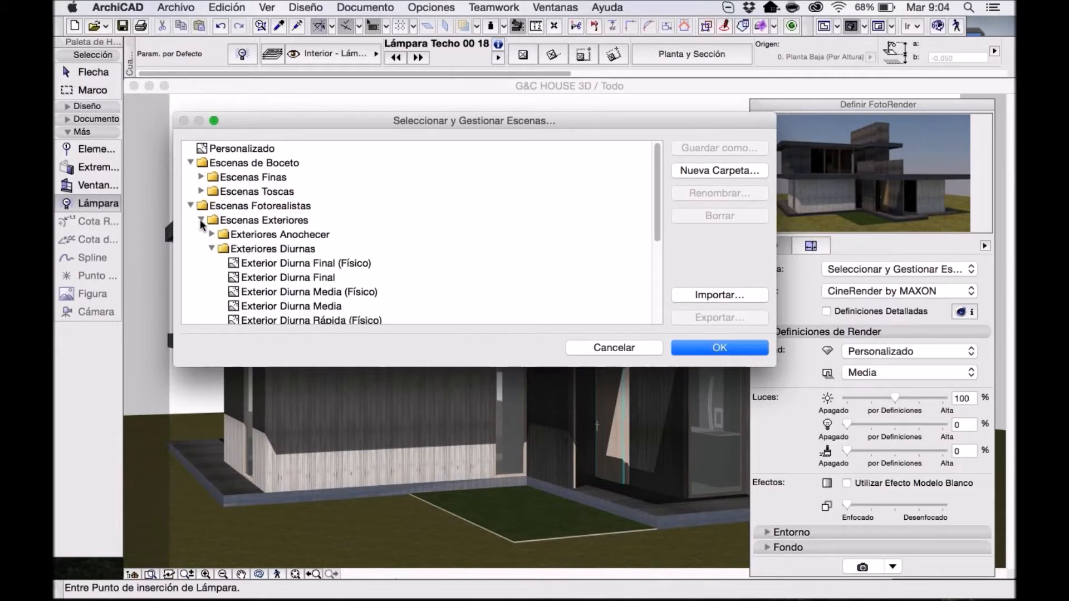
click(201, 221)
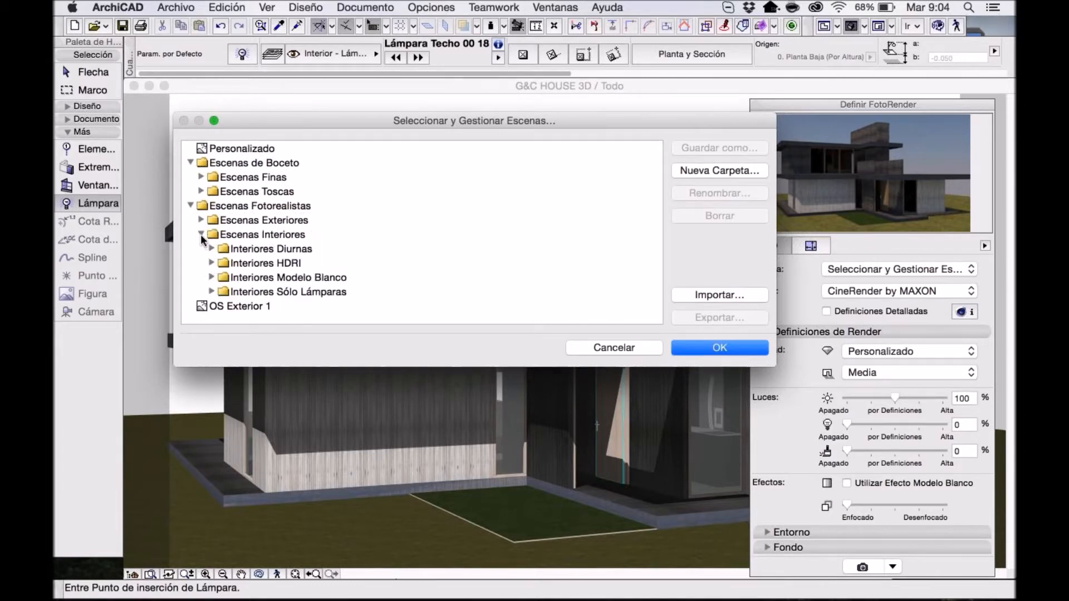
click(201, 235)
click(201, 235)
click(201, 220)
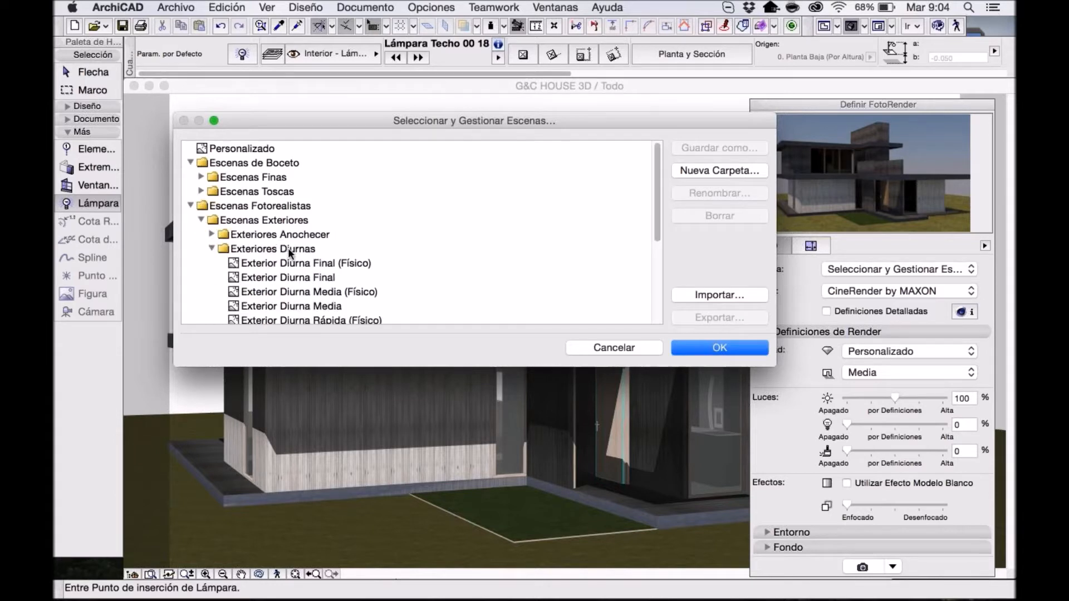
click(212, 249)
scroll(250, 234, down, 1)
click(271, 216)
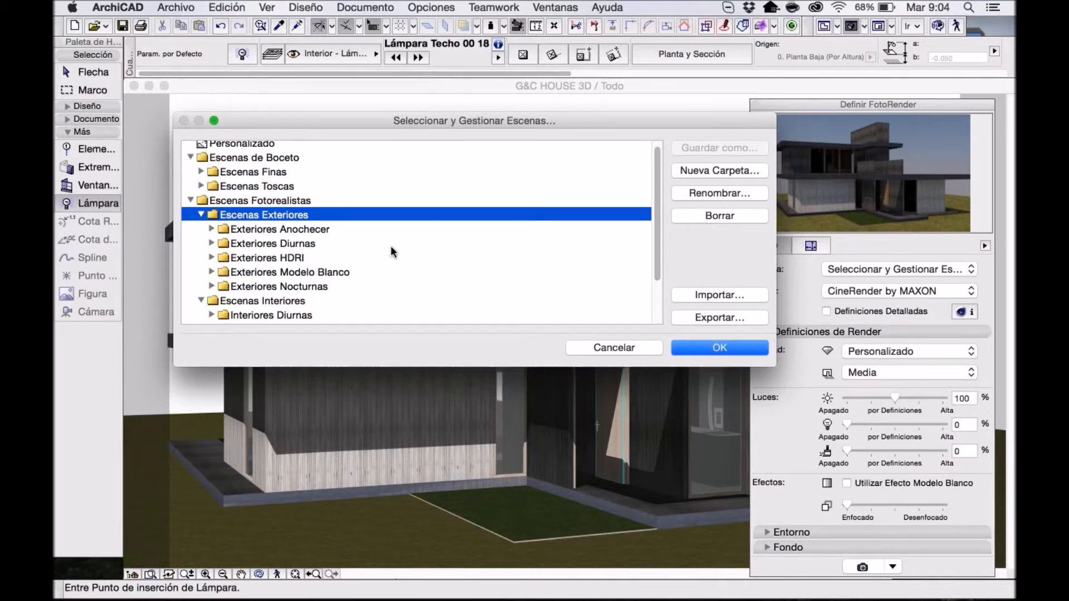
scroll(390, 246, down, 1)
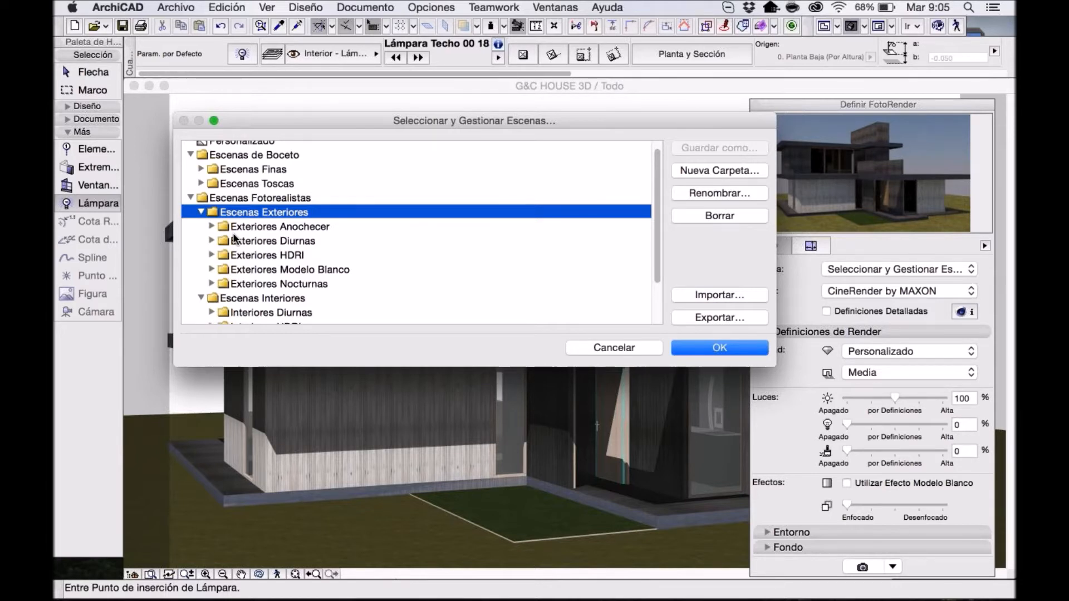
scroll(234, 240, down, 2)
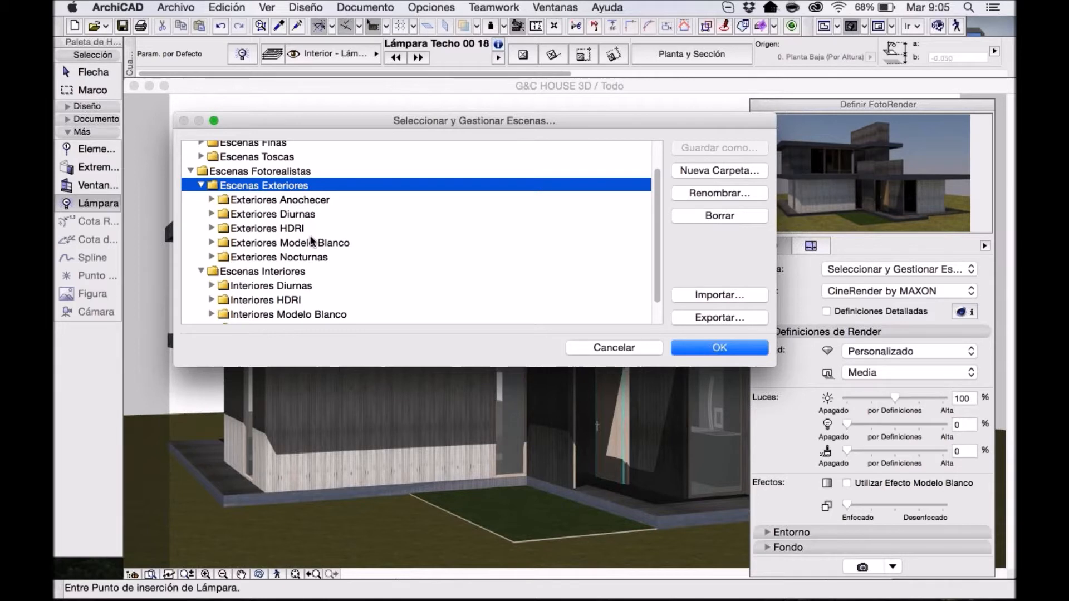
Apply the Exterior Diurna Media (Físico) scene from the Exteriores Diurnas folder.
click(211, 214)
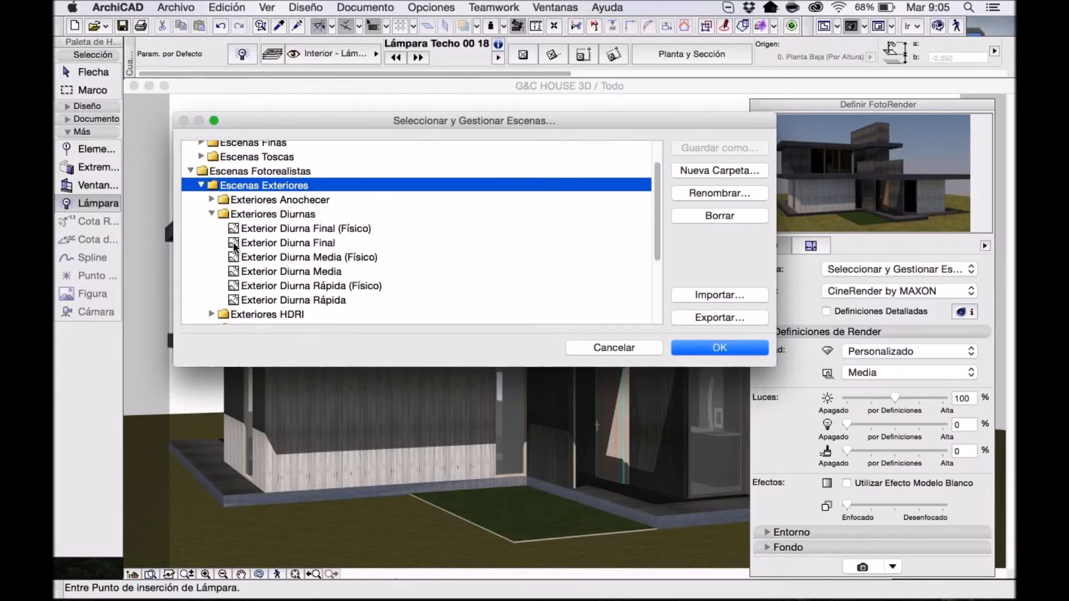
click(357, 258)
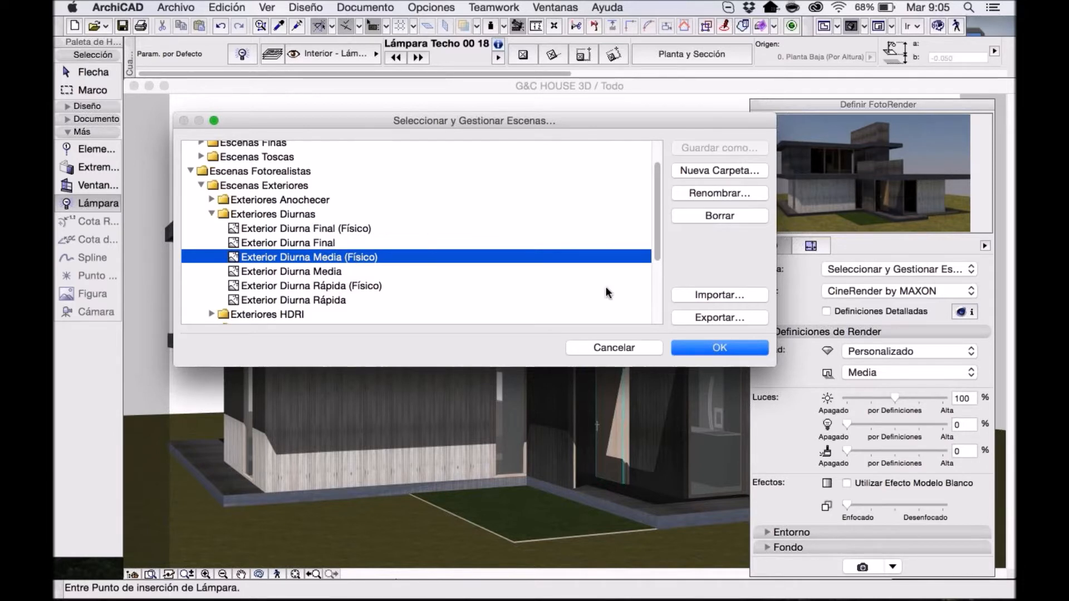
click(721, 347)
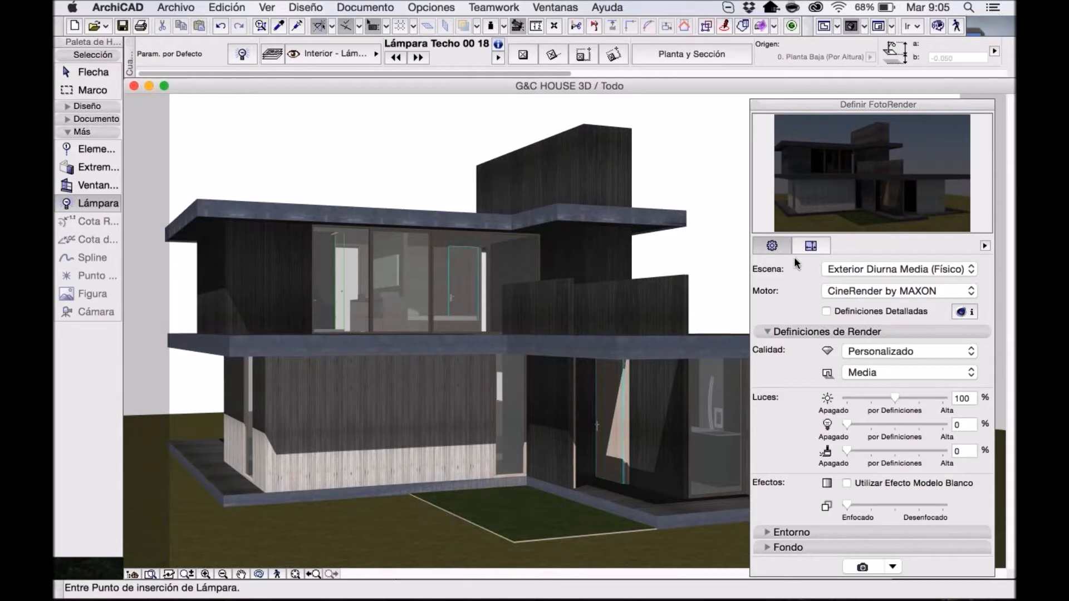
Open the render size settings, check the size presets, and switch Aplicar Render Marco Seguro off and back on.
click(810, 246)
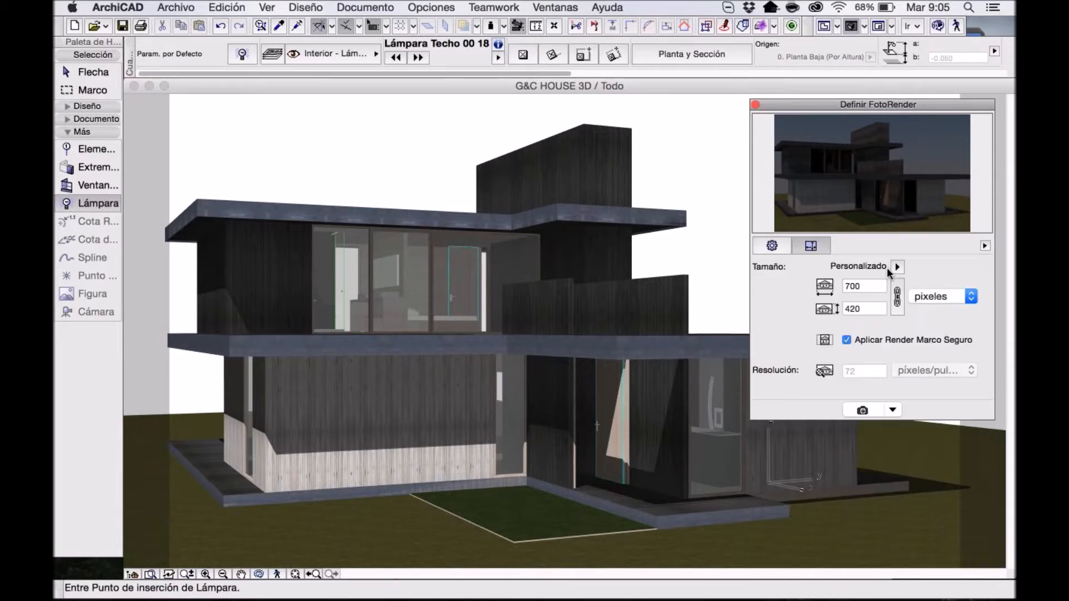
click(894, 268)
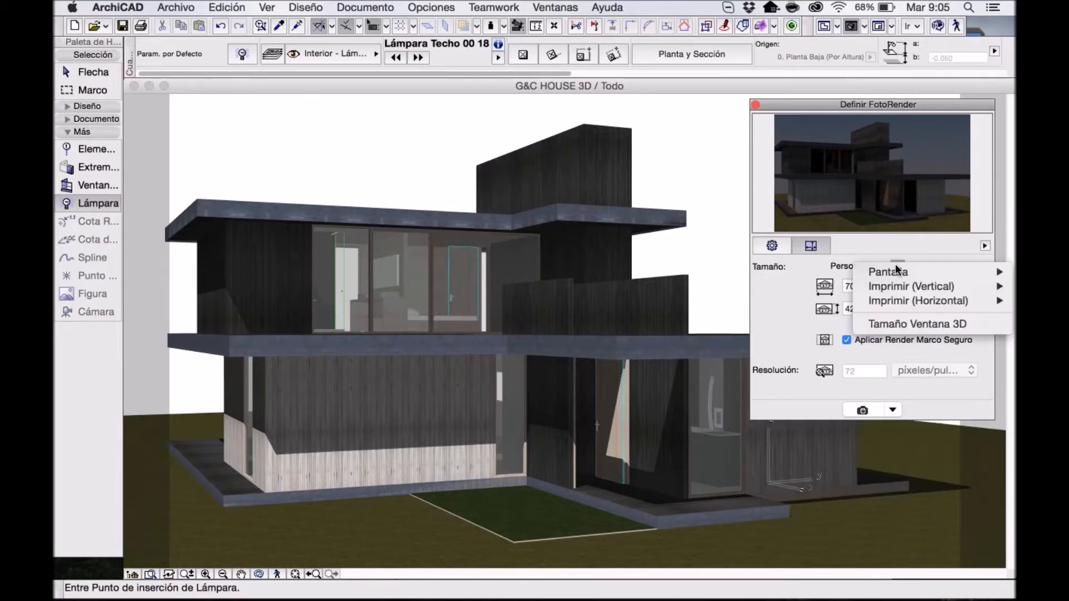
click(900, 256)
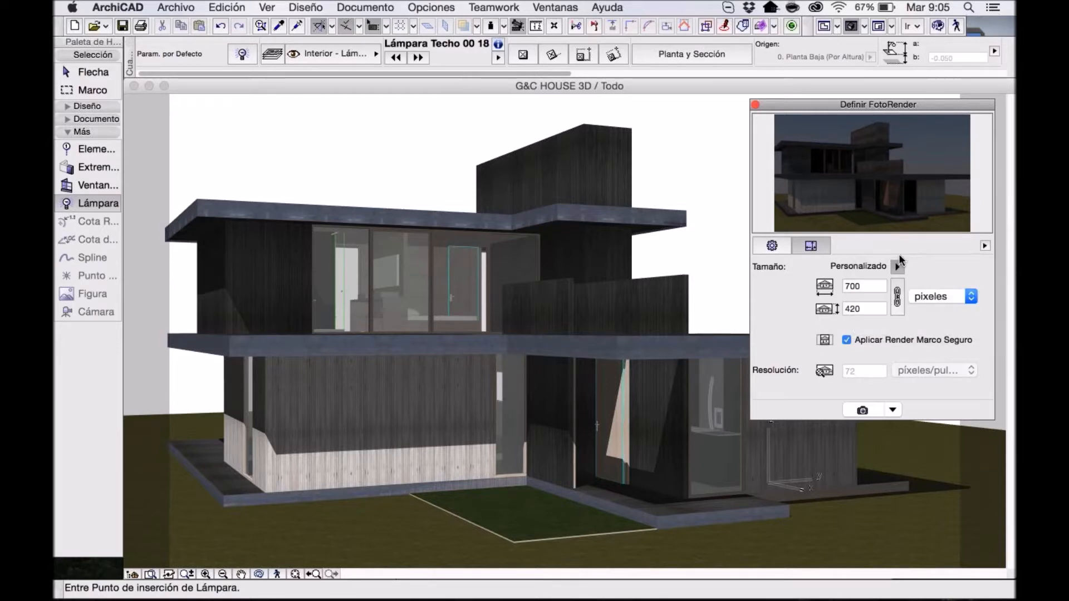
click(846, 339)
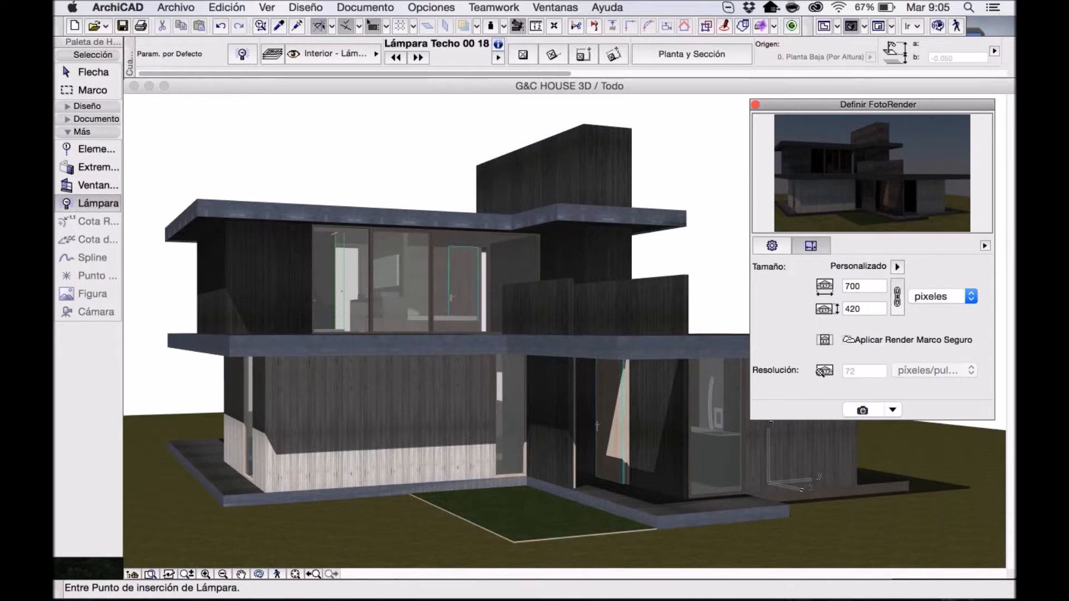
click(846, 339)
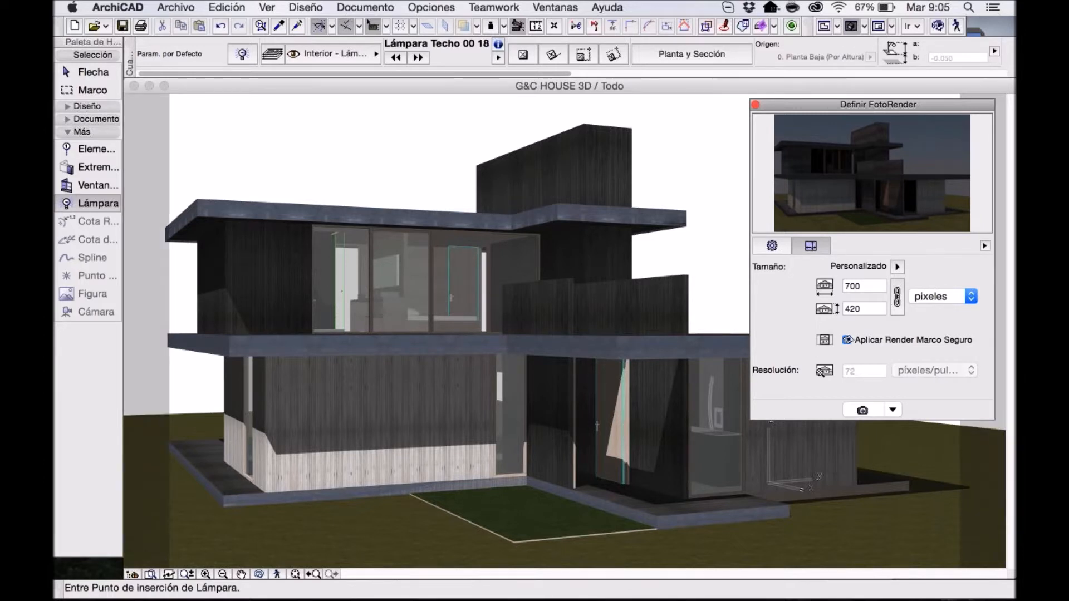
Reframe the house inside the render safe frame and make the image height value ready for editing.
scroll(532, 332, up, 1)
shift+middle_drag(531, 332, 543, 333)
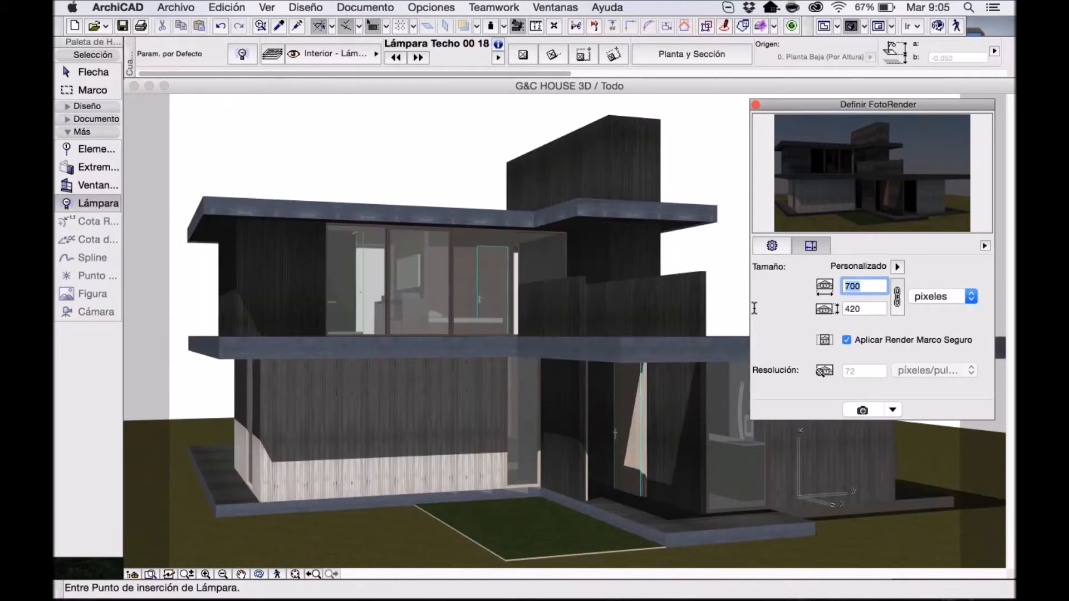
key(Tab)
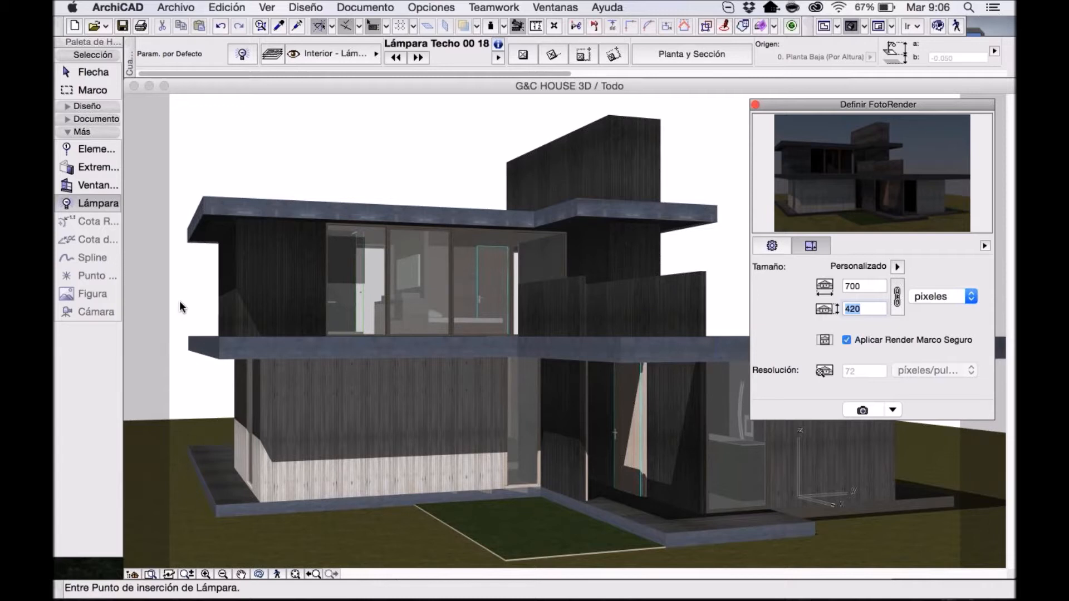
Set the render image size to the 640 x 480 screen preset.
click(896, 267)
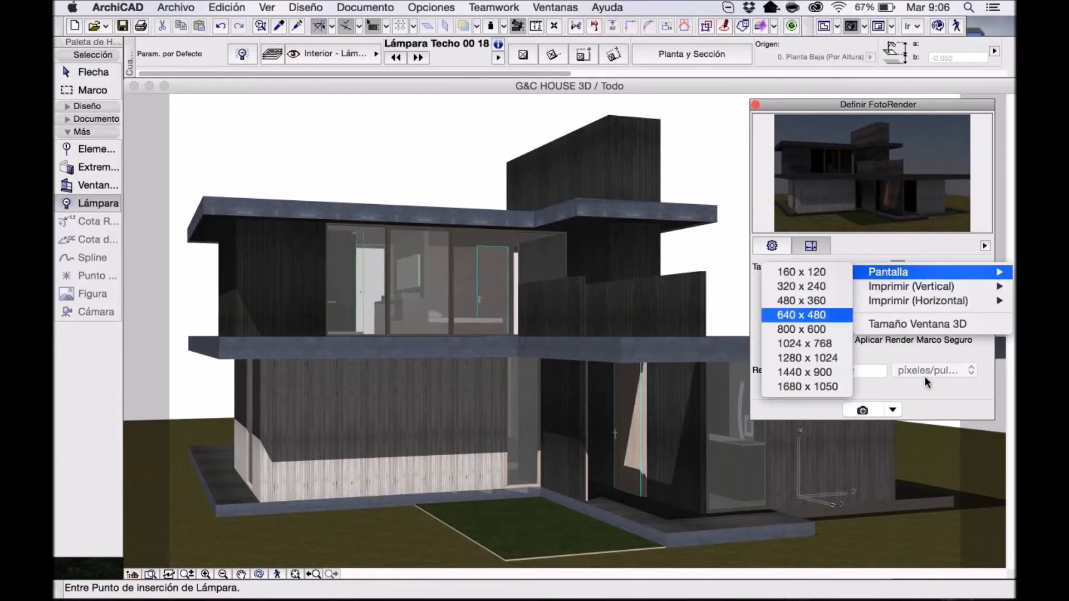
key(Return)
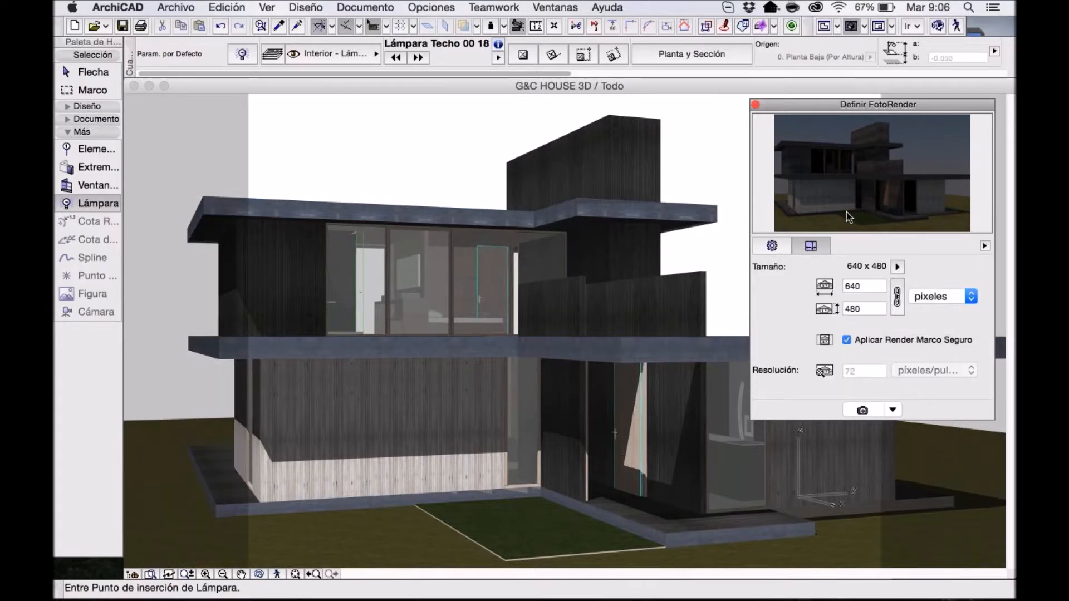
drag(896, 108, 892, 111)
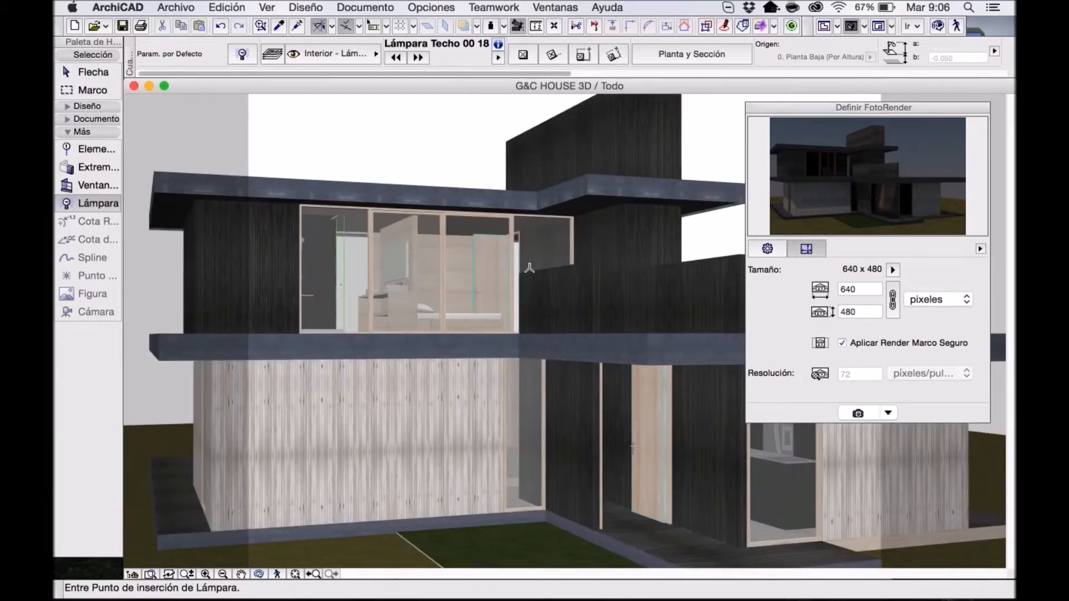
Reframe the two-storey house so it fits the narrower render safe frame.
scroll(530, 268, down, 4)
shift+middle_drag(529, 268, 609, 338)
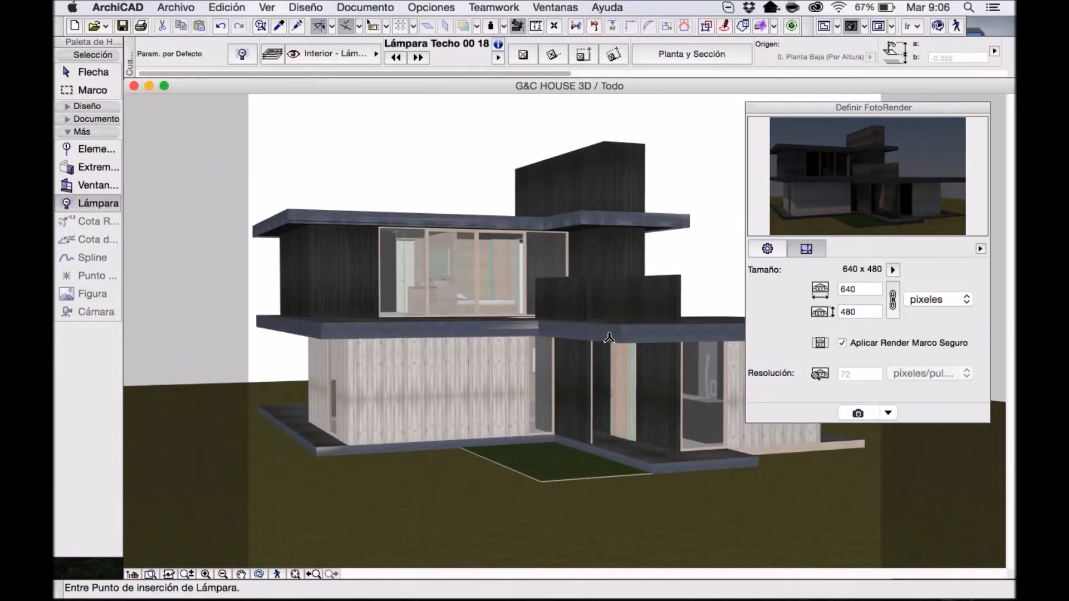
scroll(609, 338, up, 2)
shift+middle_drag(589, 331, 580, 334)
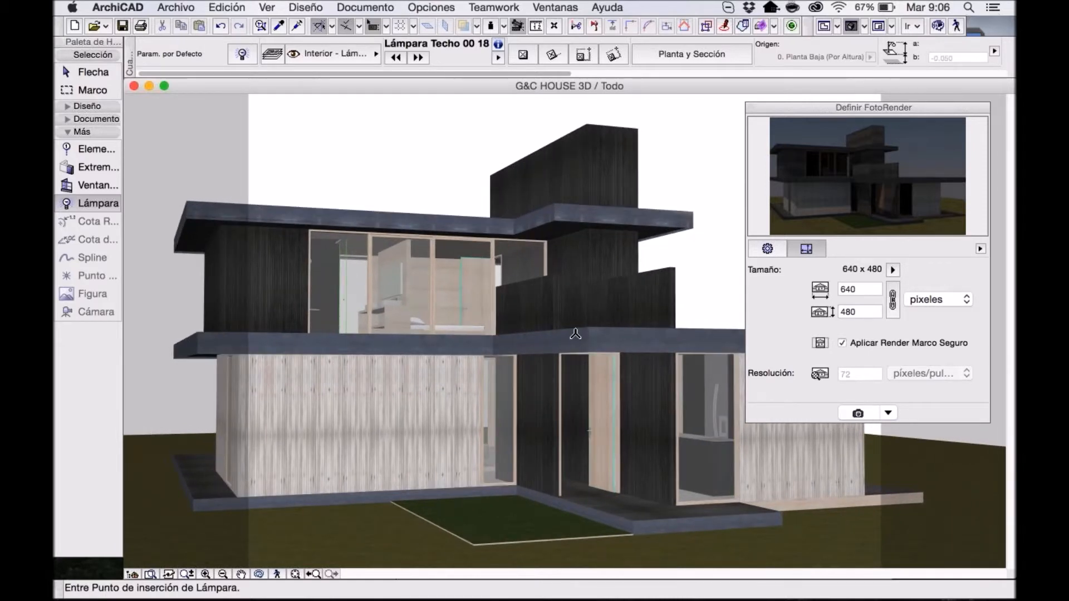
click(575, 334)
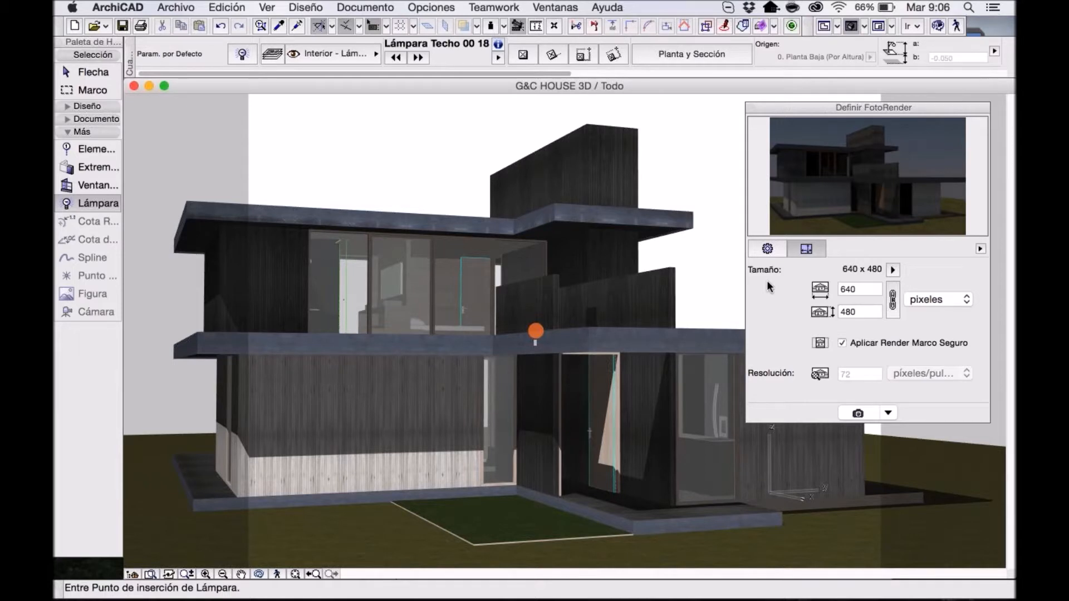
Reapply the Exterior Diurna Media (Físico) scene and start the photorealistic render, moving its image window clear of the 3D view's title.
click(767, 249)
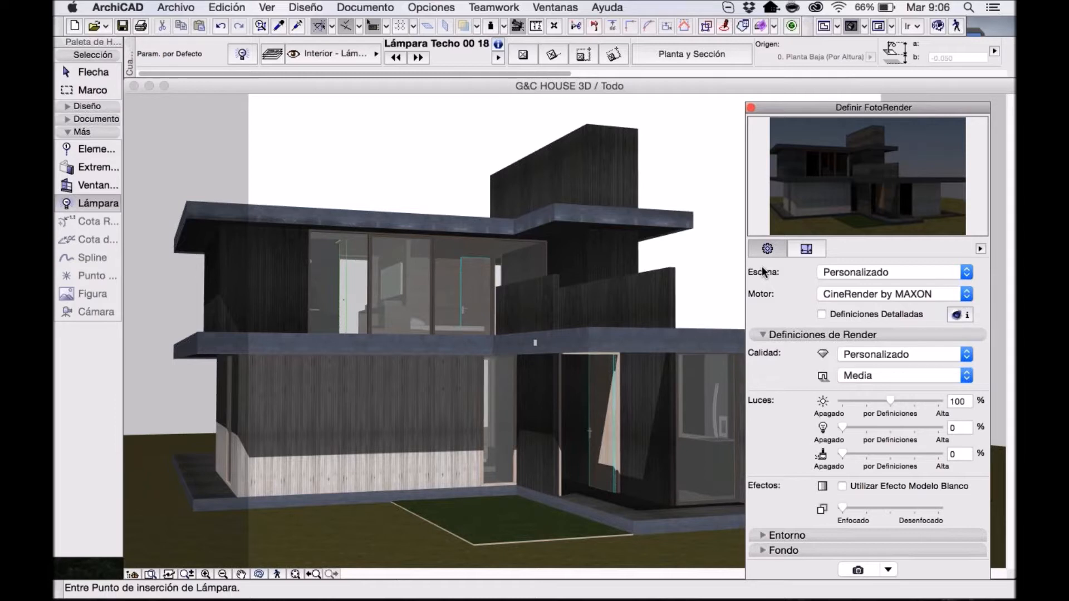
click(852, 273)
click(858, 330)
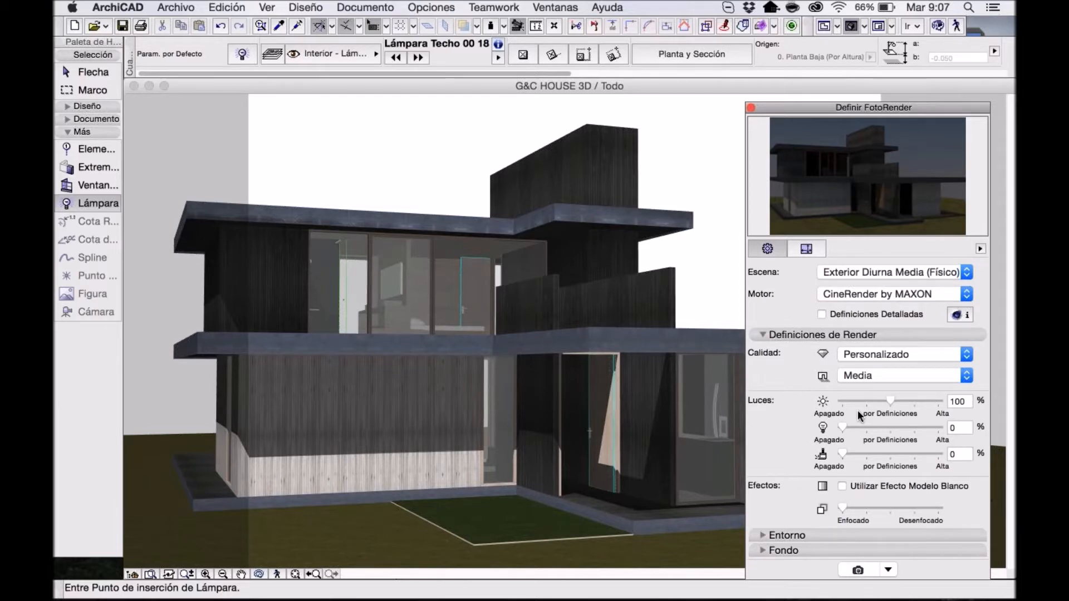
click(858, 570)
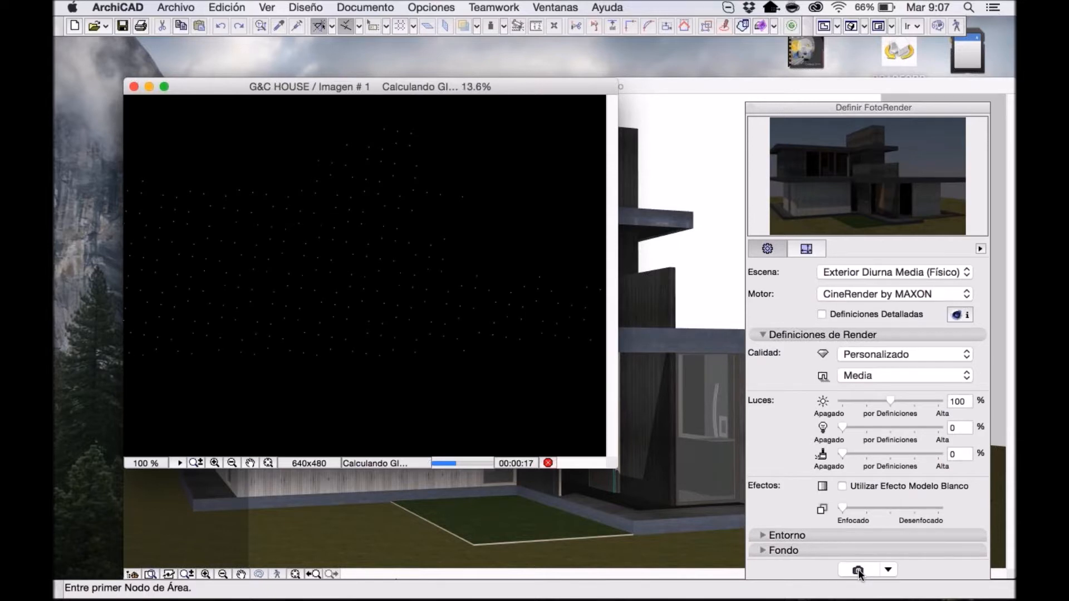
drag(497, 86, 607, 140)
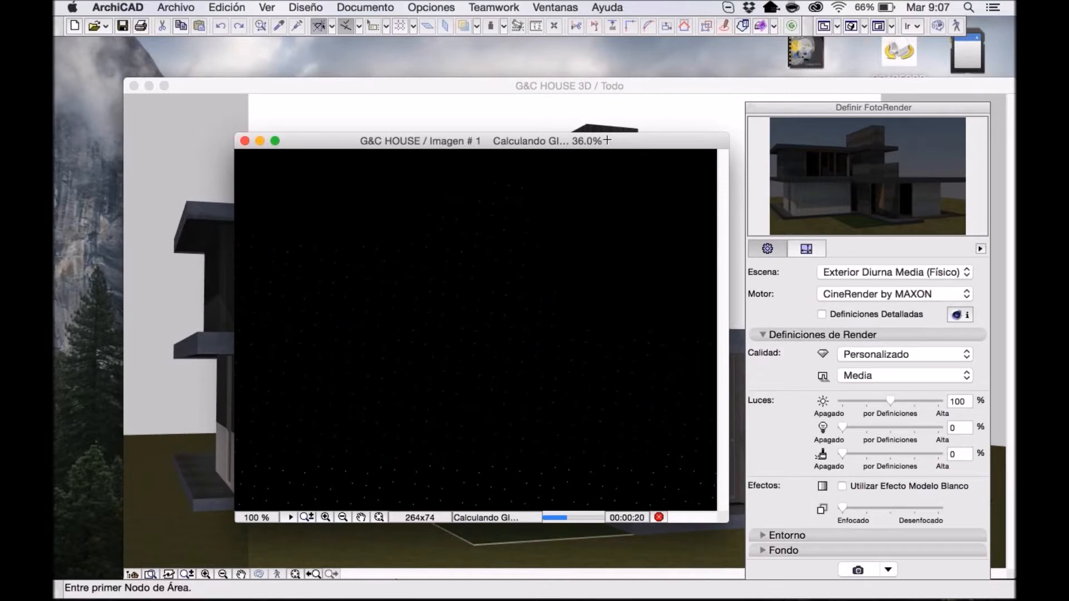
Return to the 3D model window and frame the entrance door and the overhang above it close up.
click(565, 85)
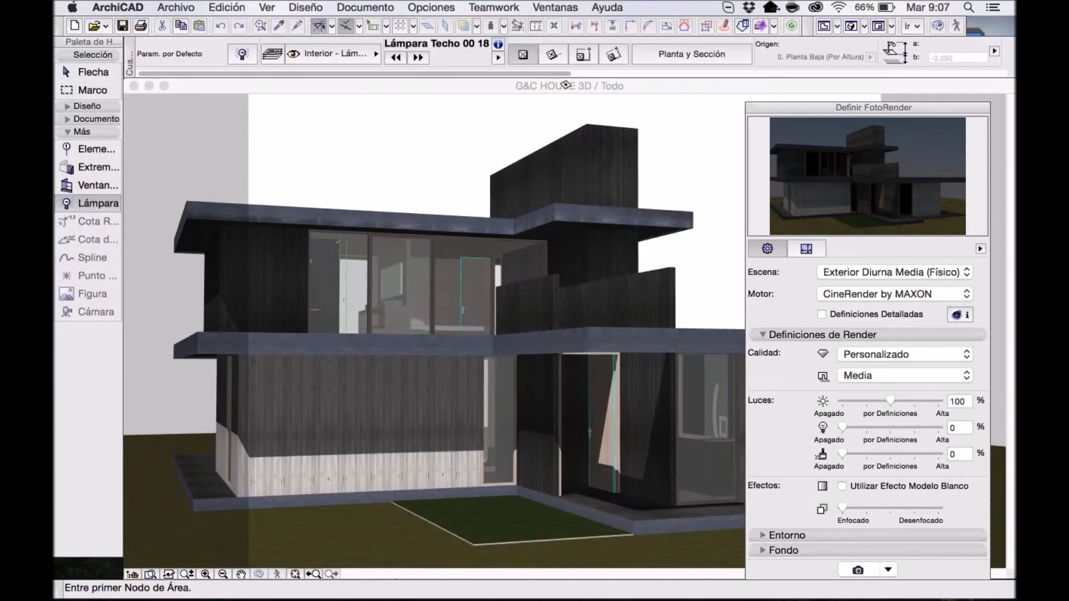
scroll(625, 405, up, 6)
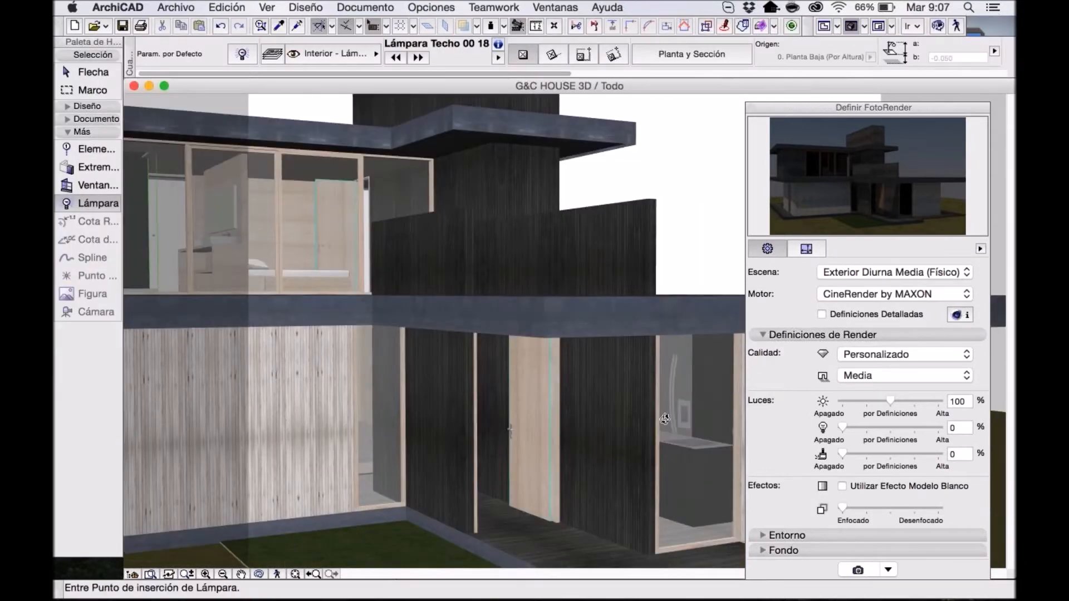
shift+middle_drag(665, 419, 520, 364)
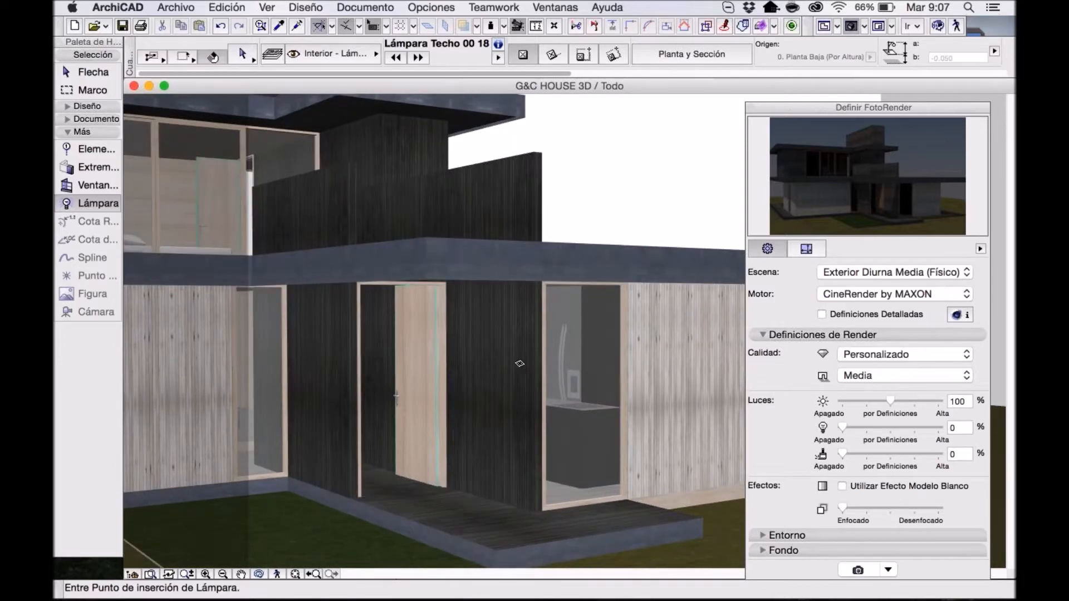
scroll(520, 363, up, 3)
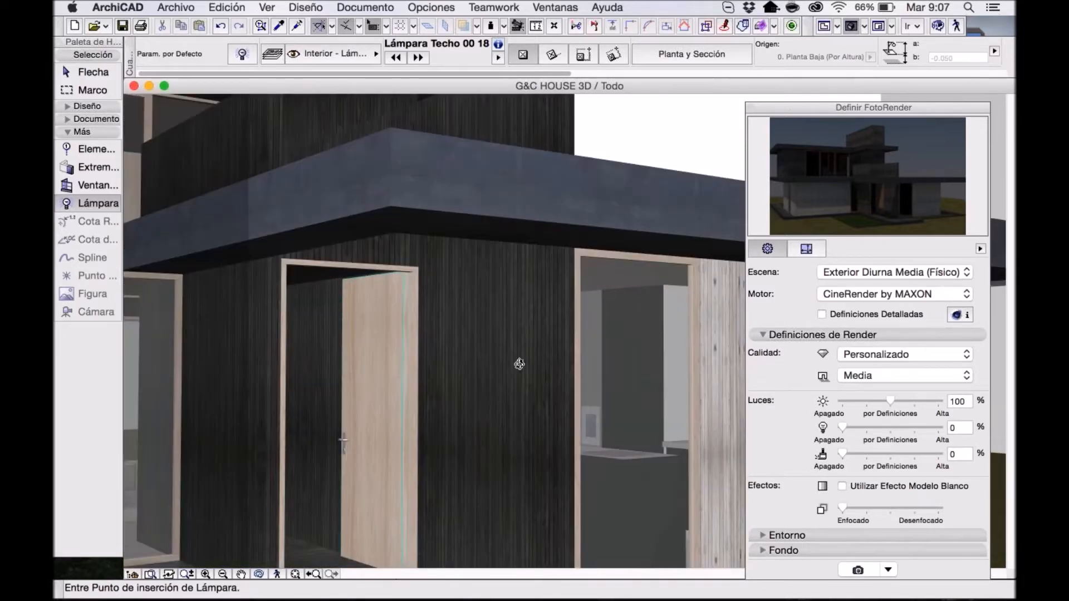
scroll(559, 308, up, 2)
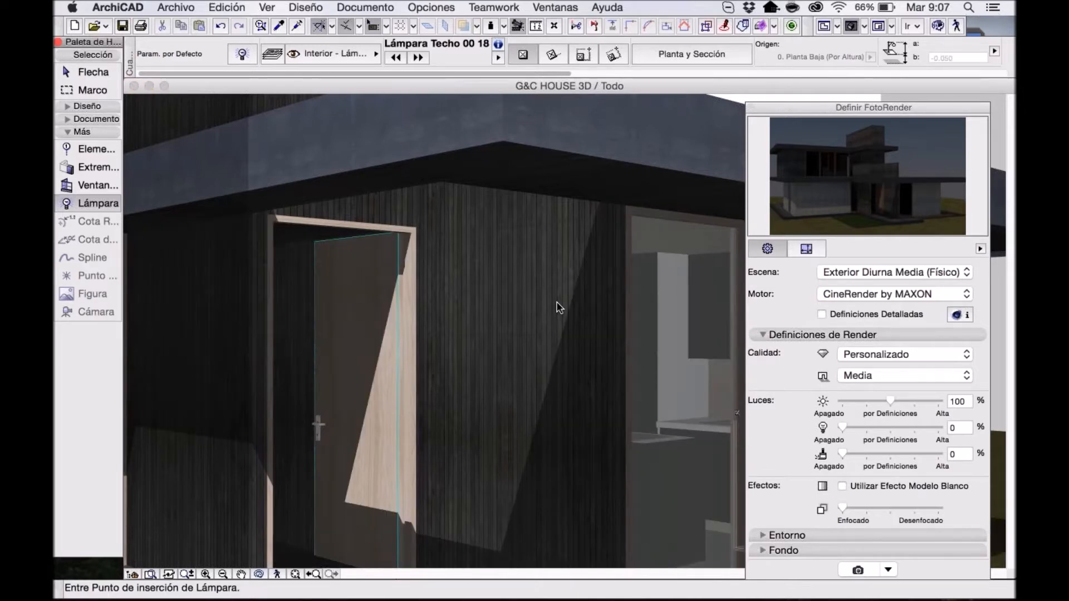
Open the default lamp settings and examine the light types in Fuentes de Luz General 18, including Foco, Luz General, Paralela, Superficie and IES.
key(super+t)
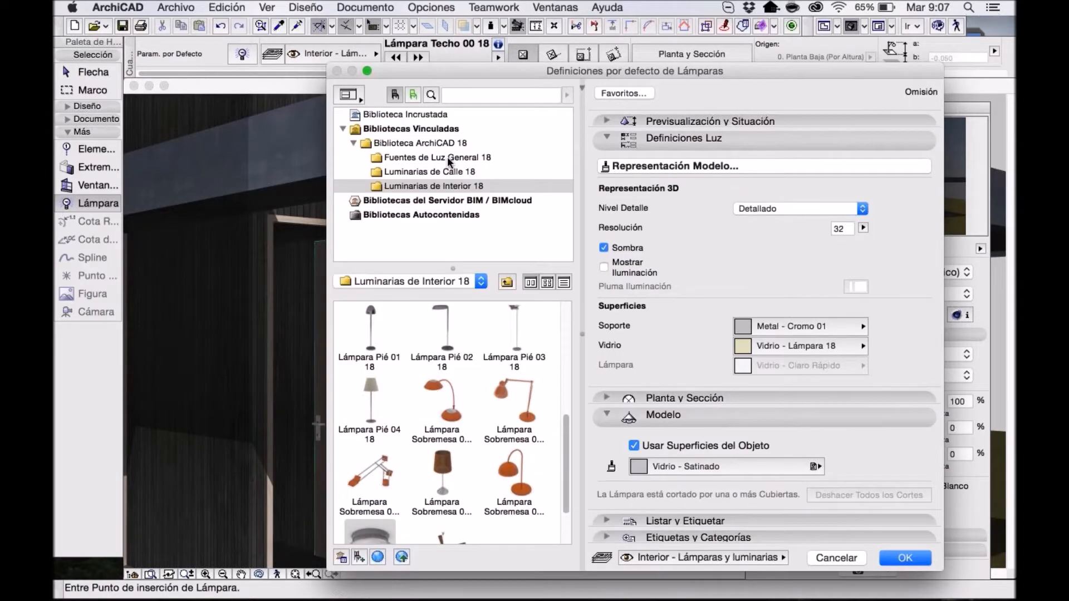
click(448, 158)
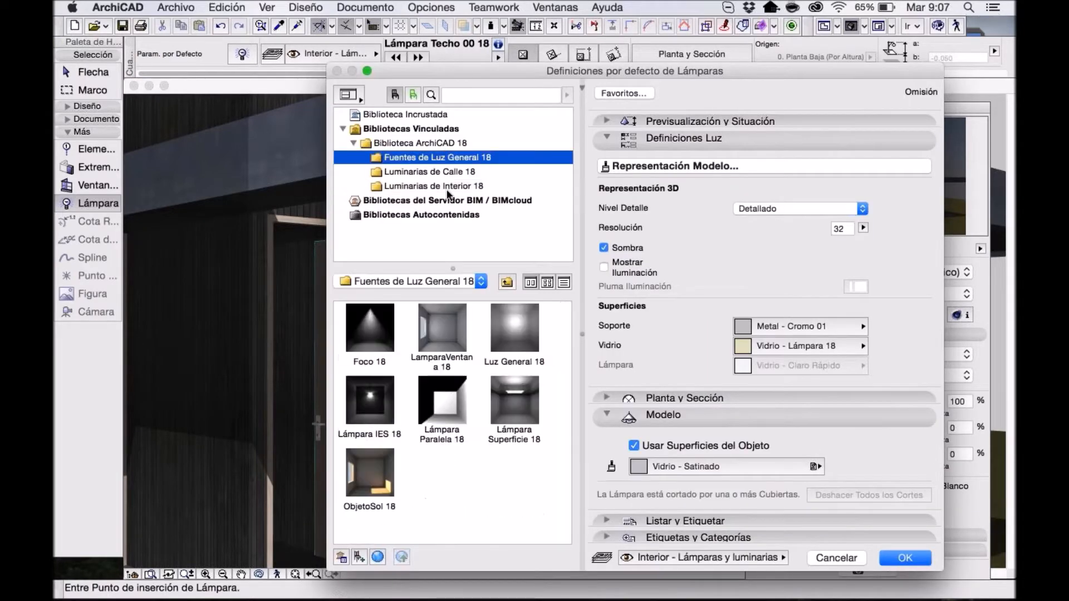
click(370, 334)
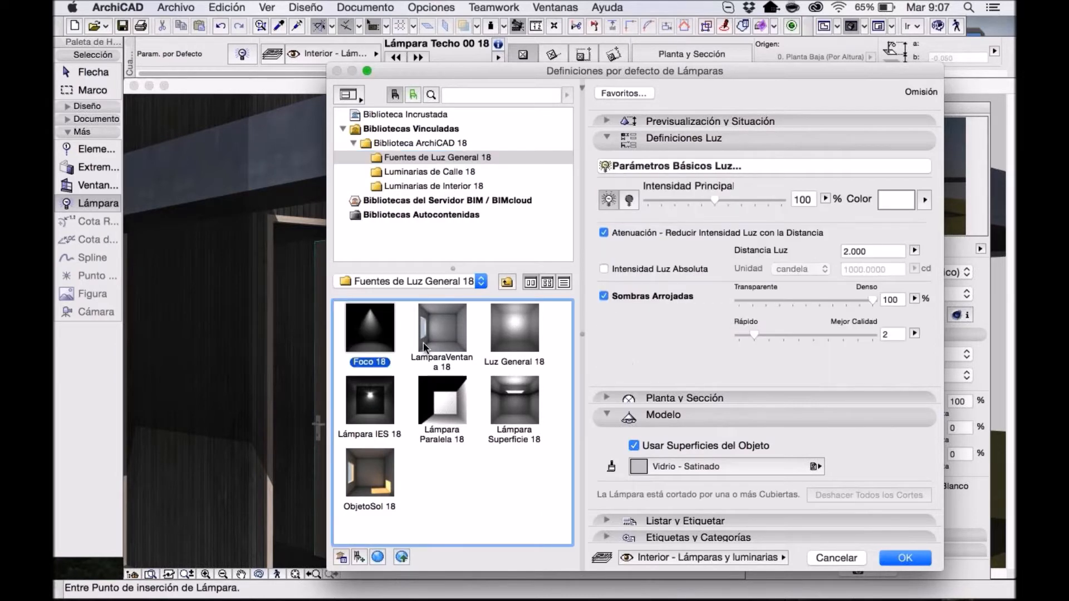
click(442, 402)
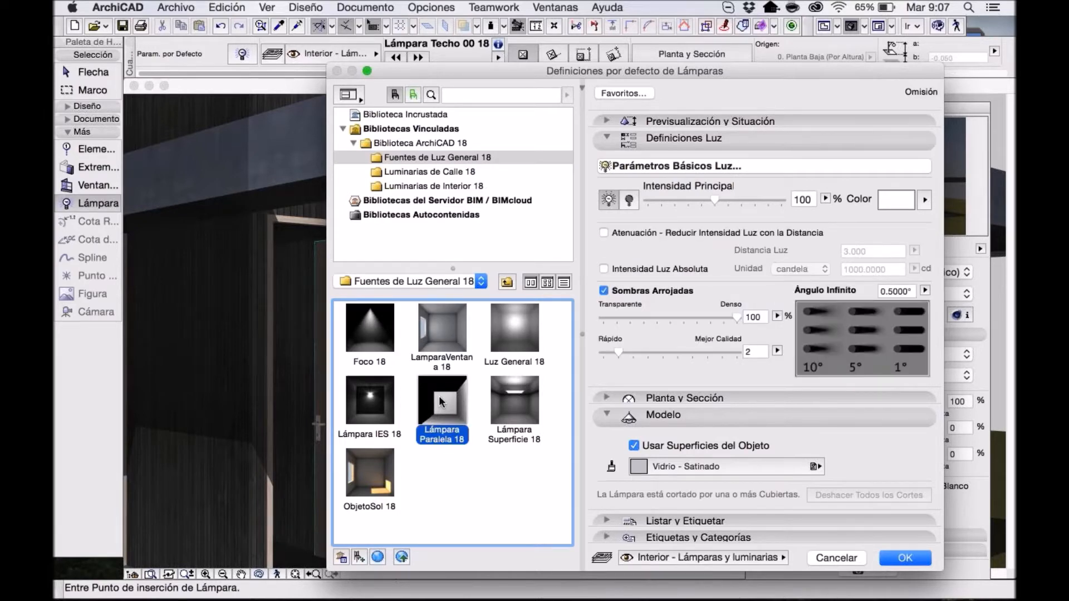
click(372, 337)
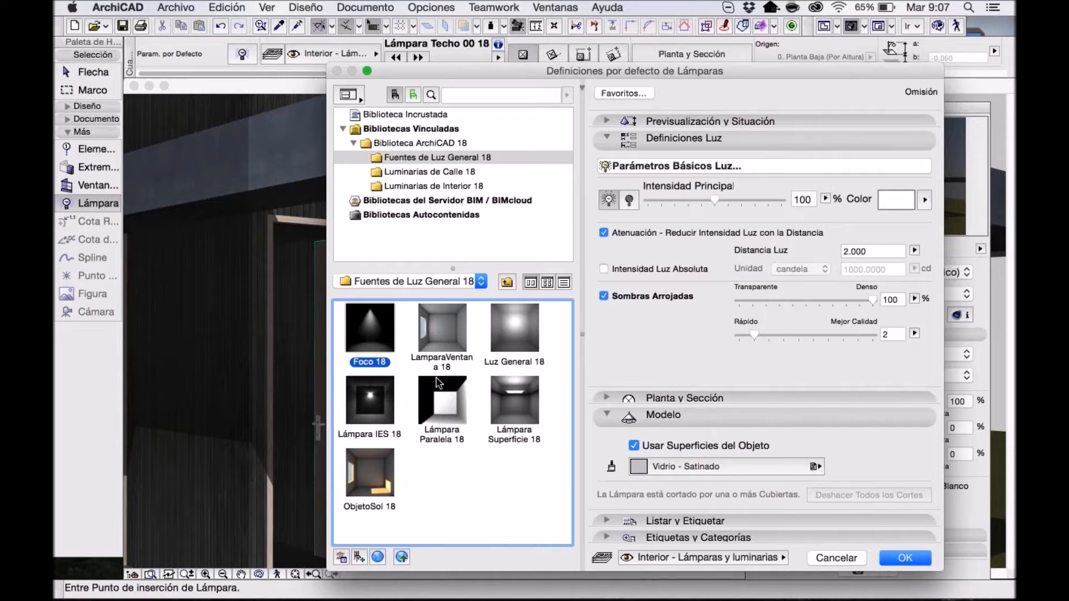
click(440, 385)
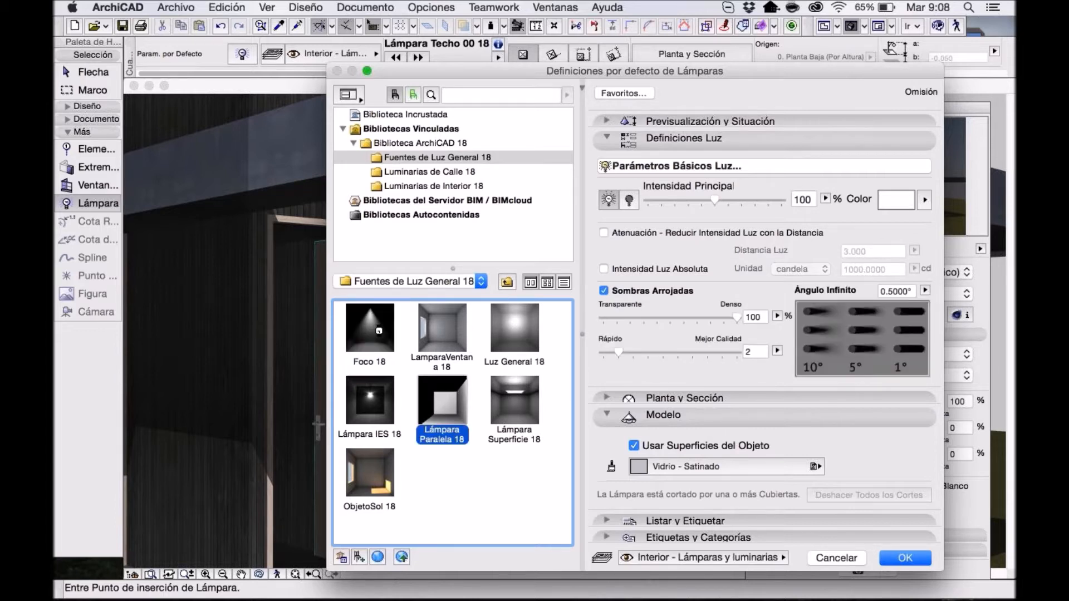
click(379, 331)
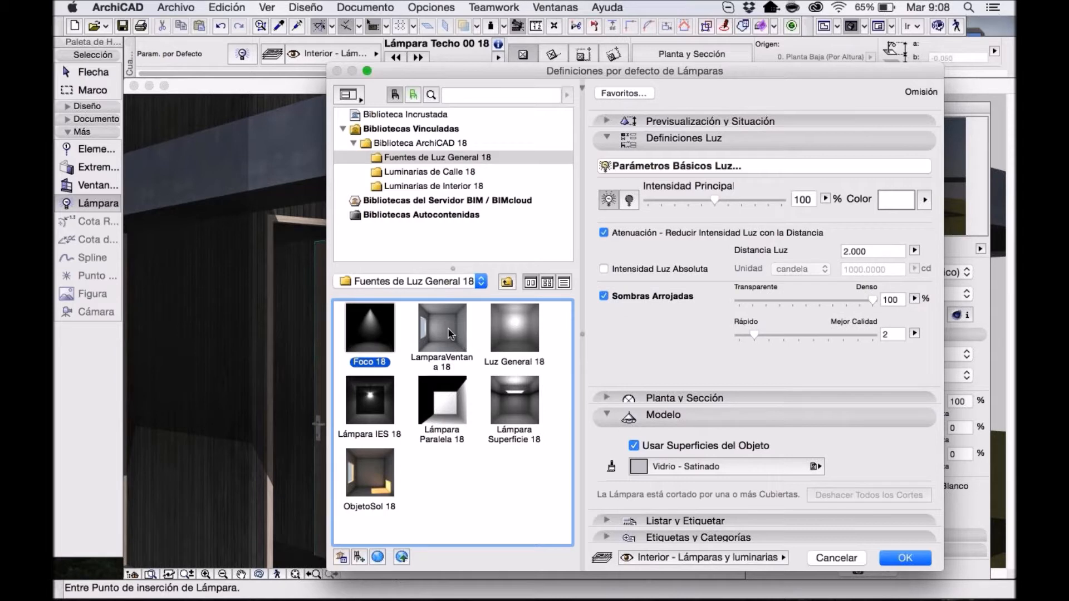
click(448, 327)
click(521, 332)
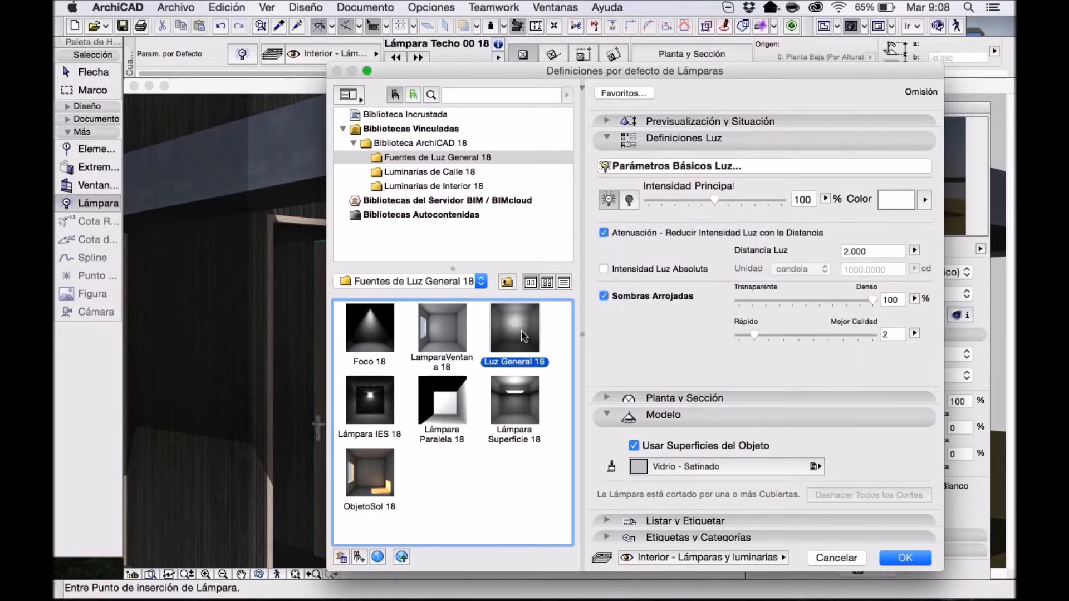
click(521, 414)
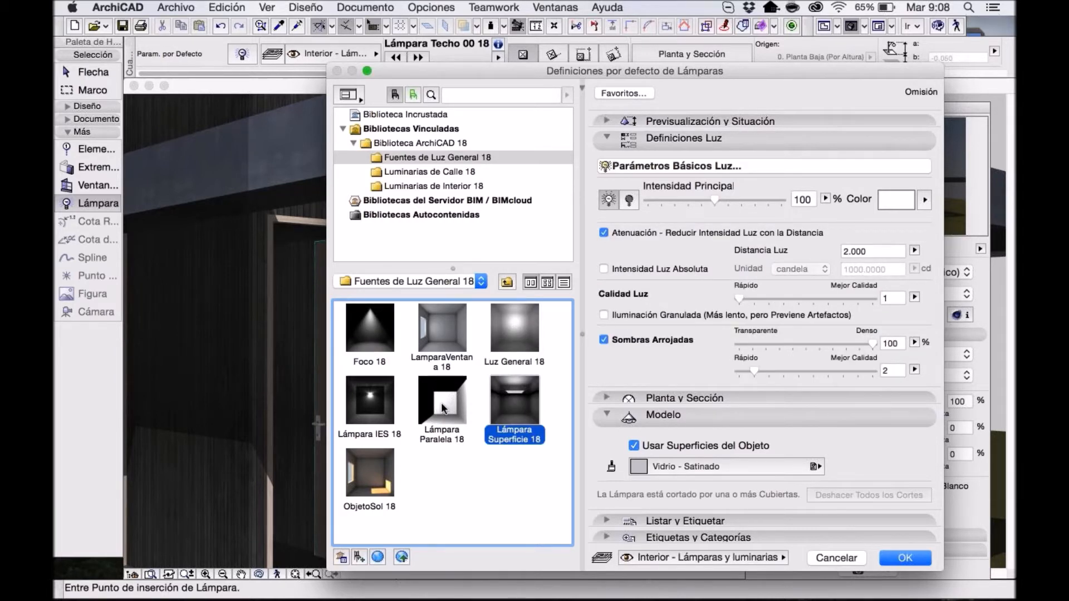
click(441, 403)
click(370, 400)
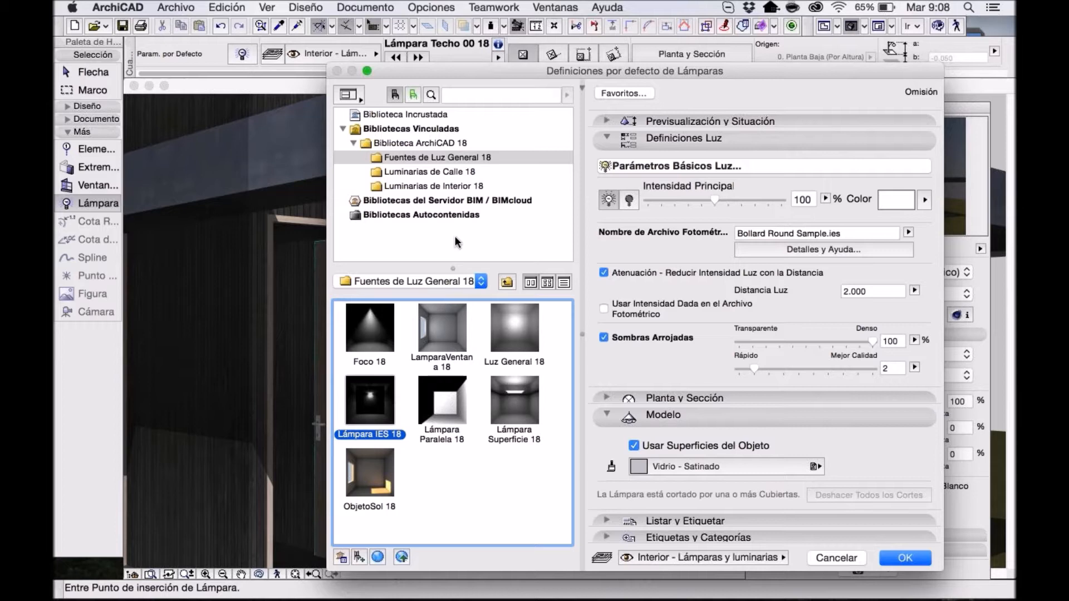
Check the street luminaires, and set Foco Empotrado 18 from Luminarias de Interior 18 as the default lamp.
click(455, 172)
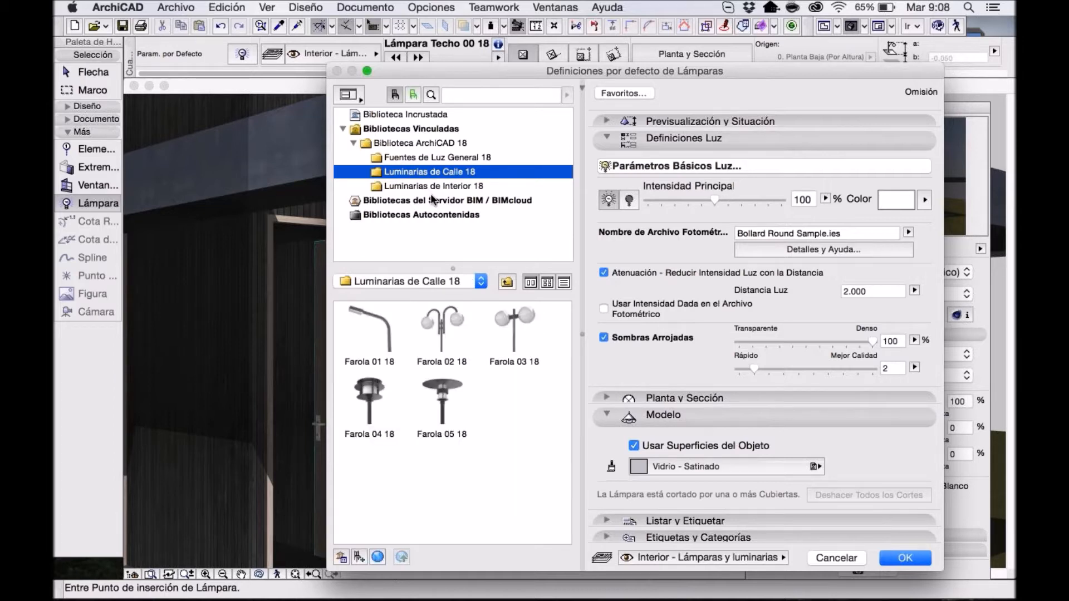
click(431, 191)
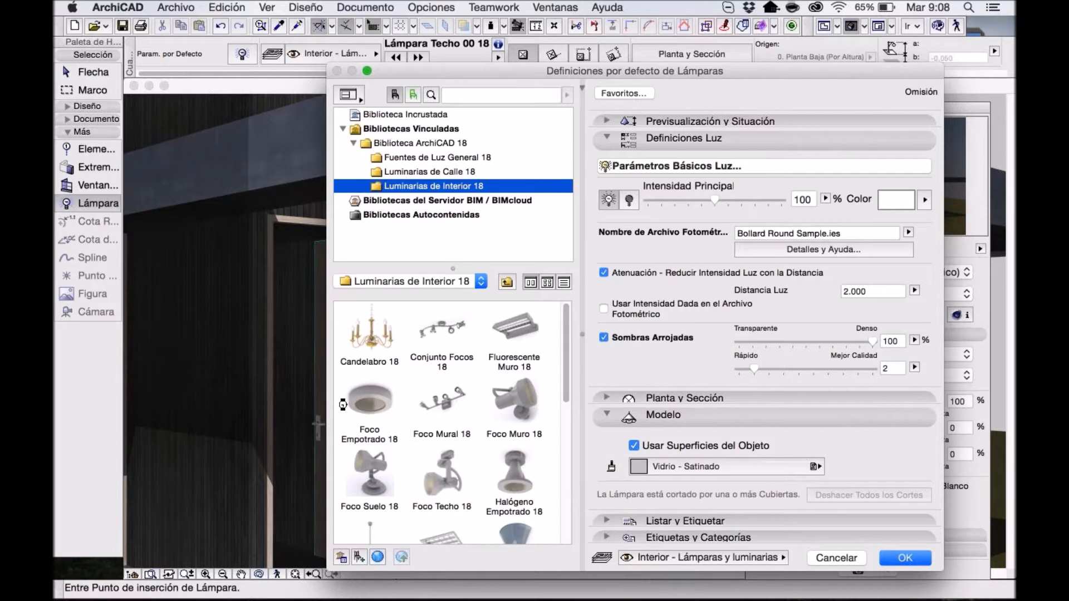
click(381, 416)
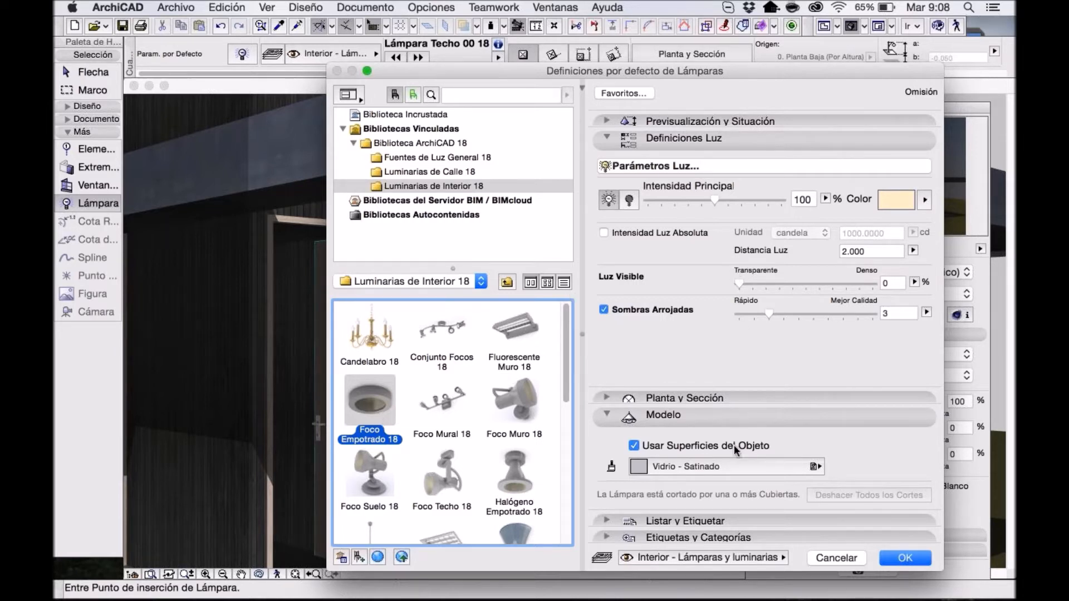
click(904, 557)
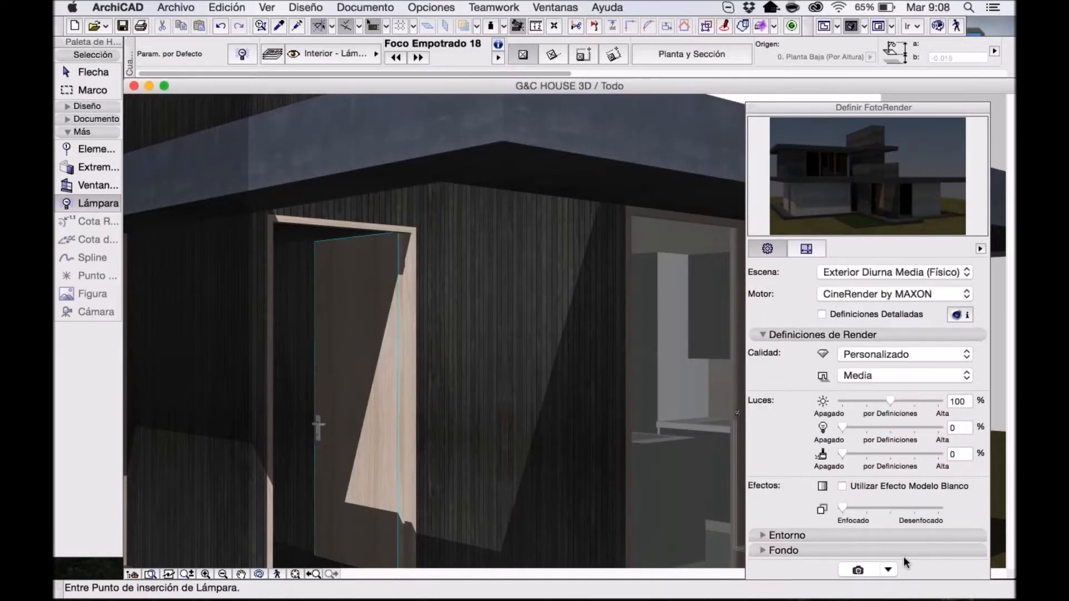
Place a recessed spotlight on the underside of the overhang, near the wood-clad wall beside the glazed opening.
shift+scroll(905, 560, down, 5)
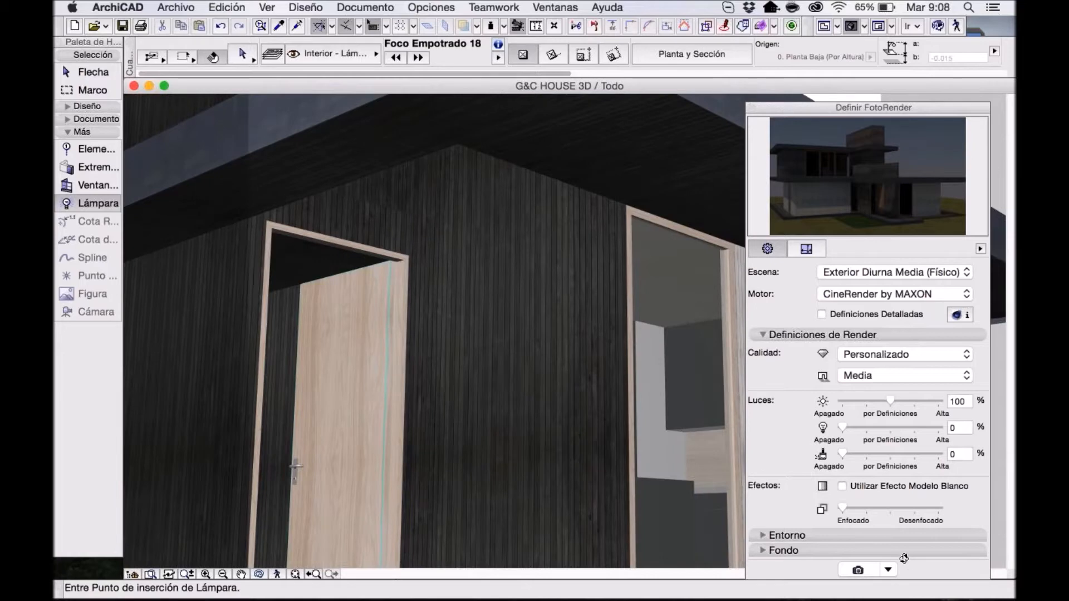
scroll(904, 560, right, 5)
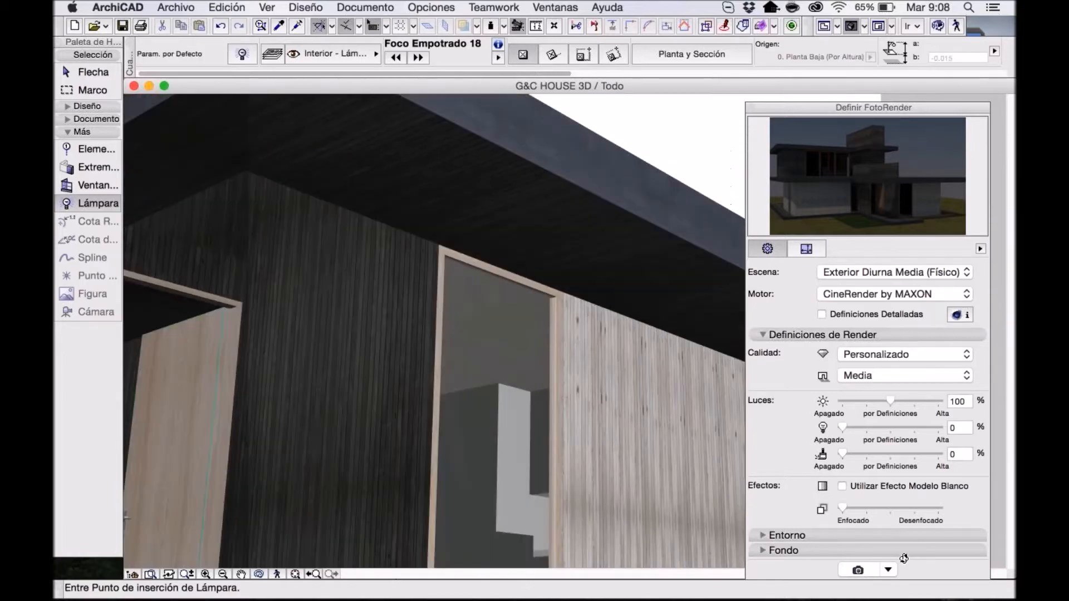
shift+middle_drag(904, 558, 637, 325)
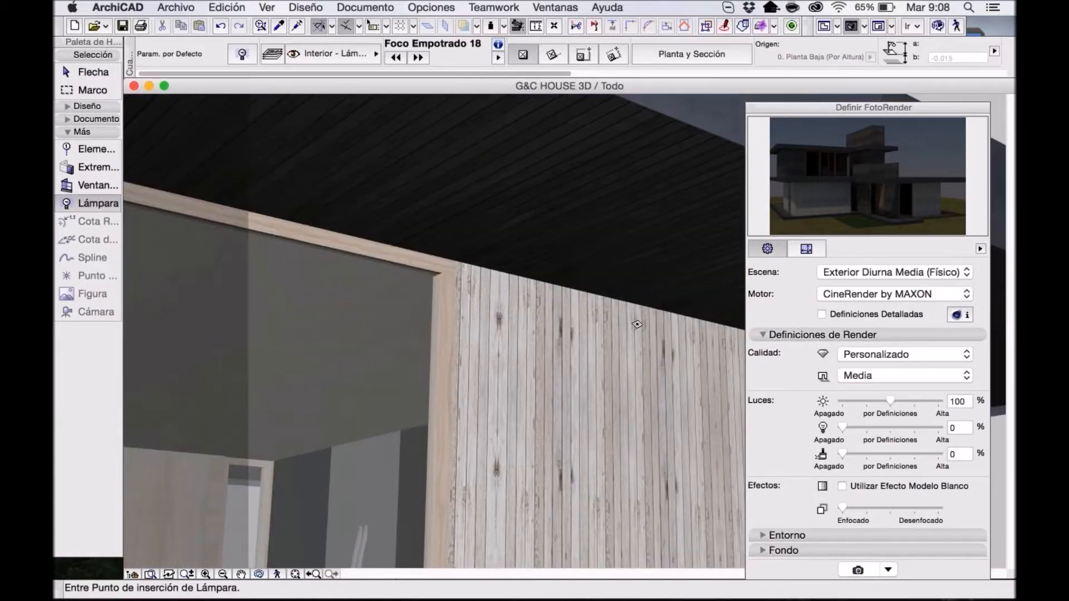
scroll(638, 325, up, 3)
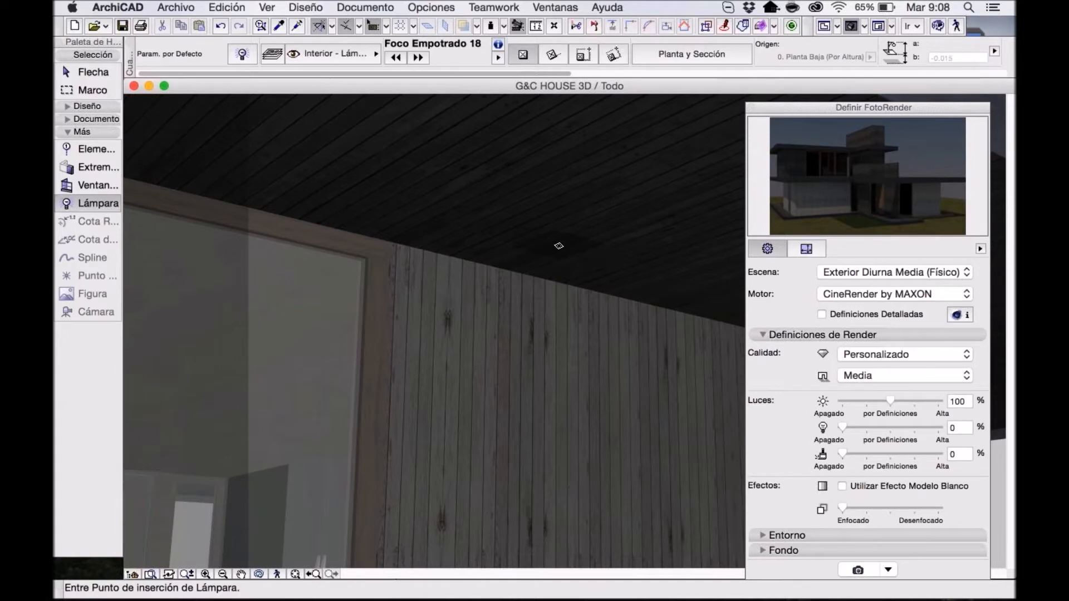
click(558, 246)
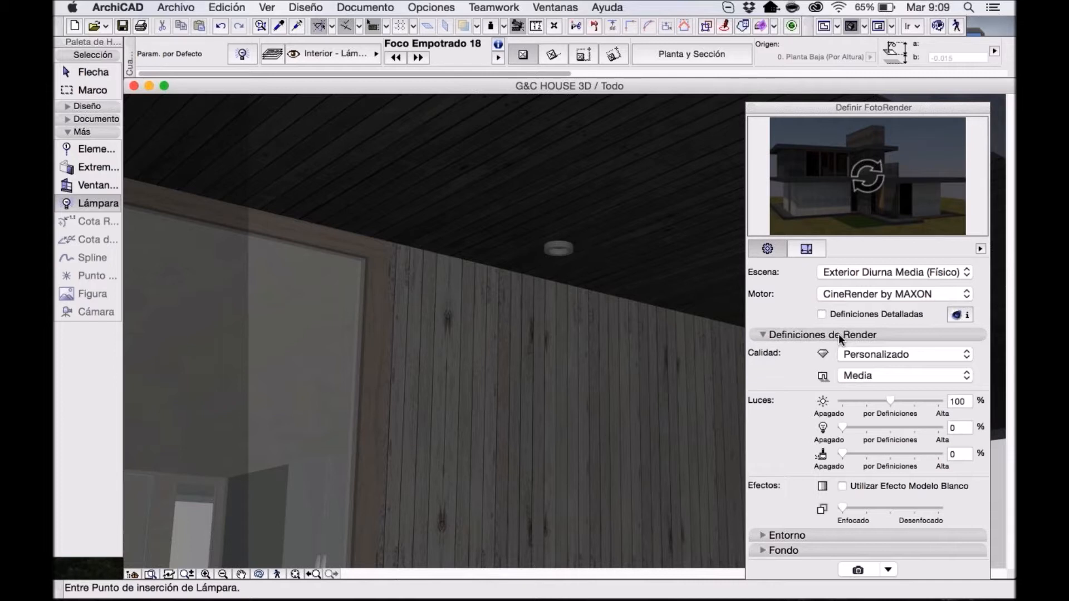
drag(891, 108, 867, 106)
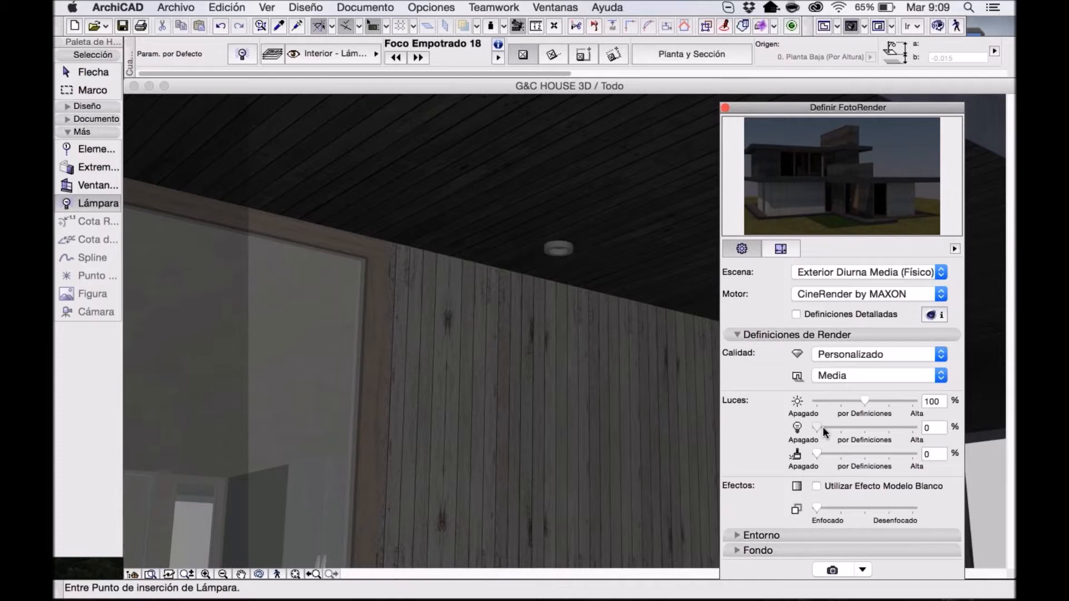
Set the lamp light intensity to 100 % in the render settings and refresh the render preview.
drag(825, 431, 864, 429)
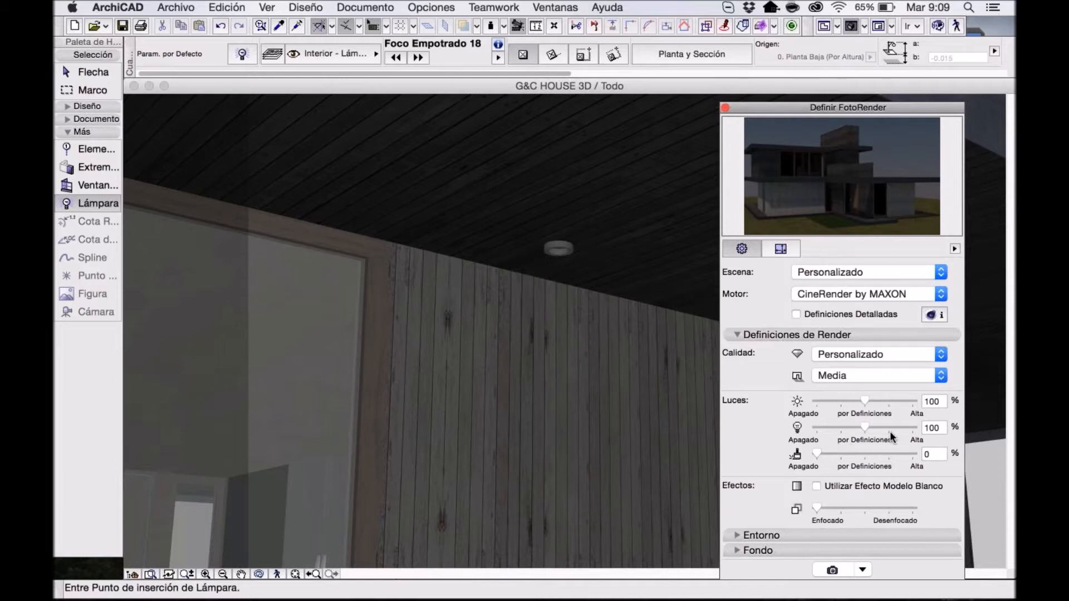
mouse_move(852, 188)
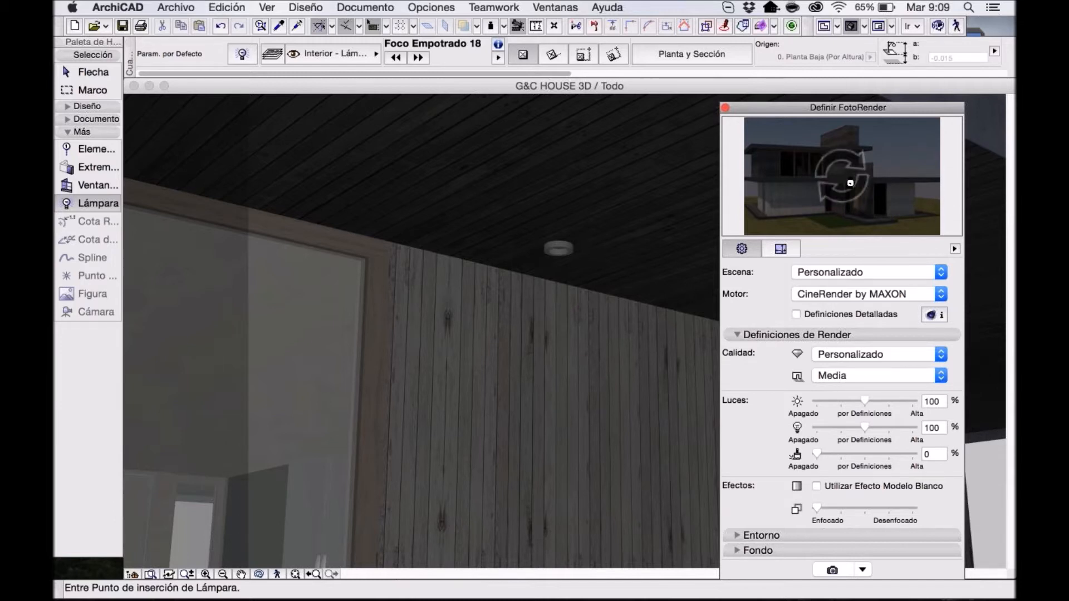
click(850, 182)
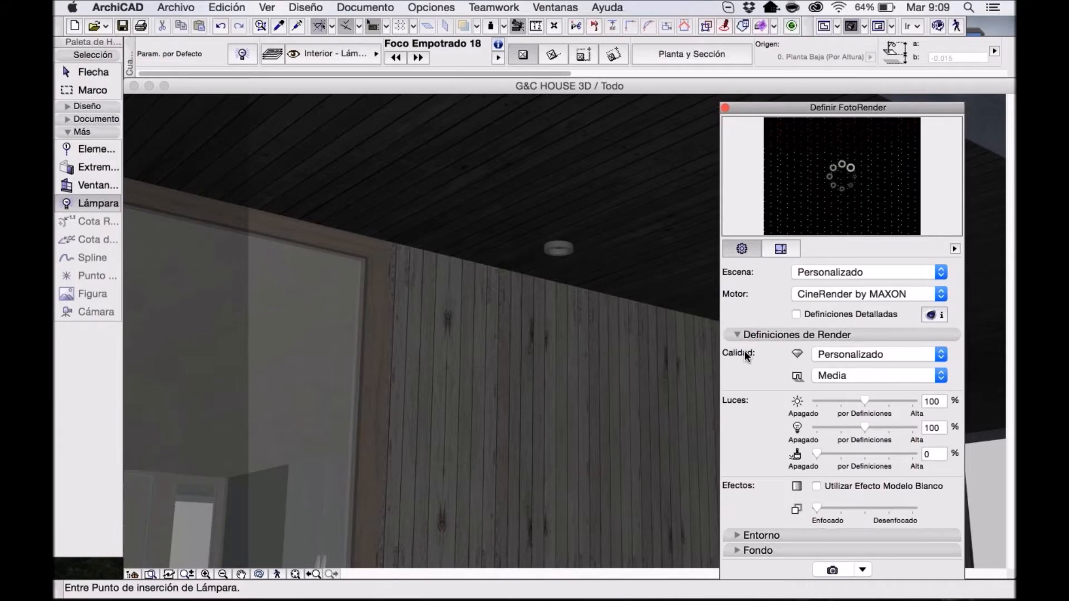
Stop the running render of the whole house by closing its image window and return to the 3D model.
key(ctrl+Up)
click(312, 300)
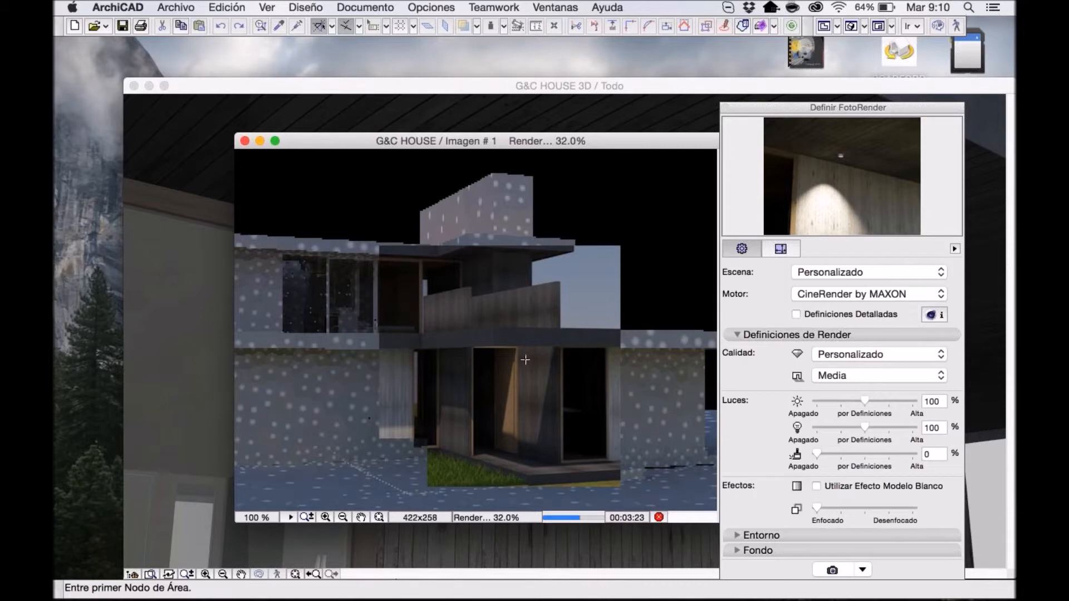
click(245, 144)
click(566, 487)
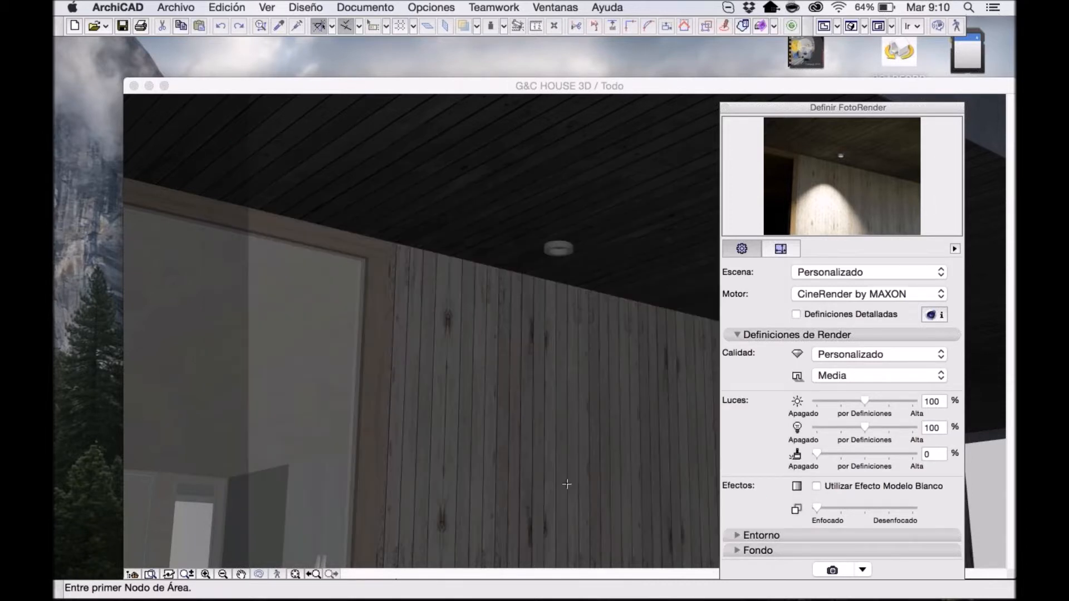
Set the lamp light intensity to 50 % and refresh the render preview.
drag(908, 111, 914, 111)
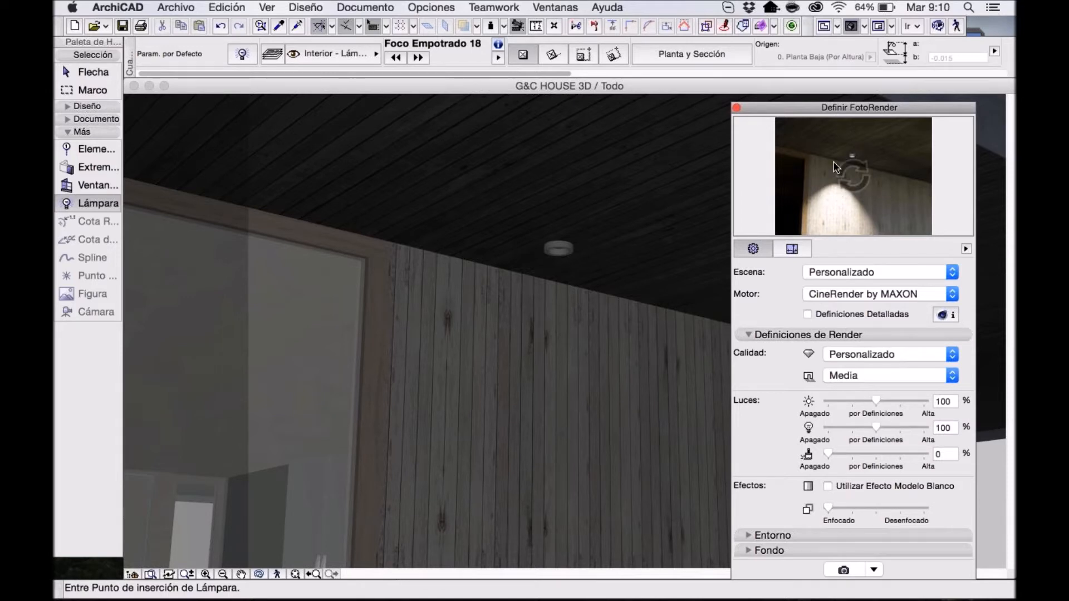
click(856, 429)
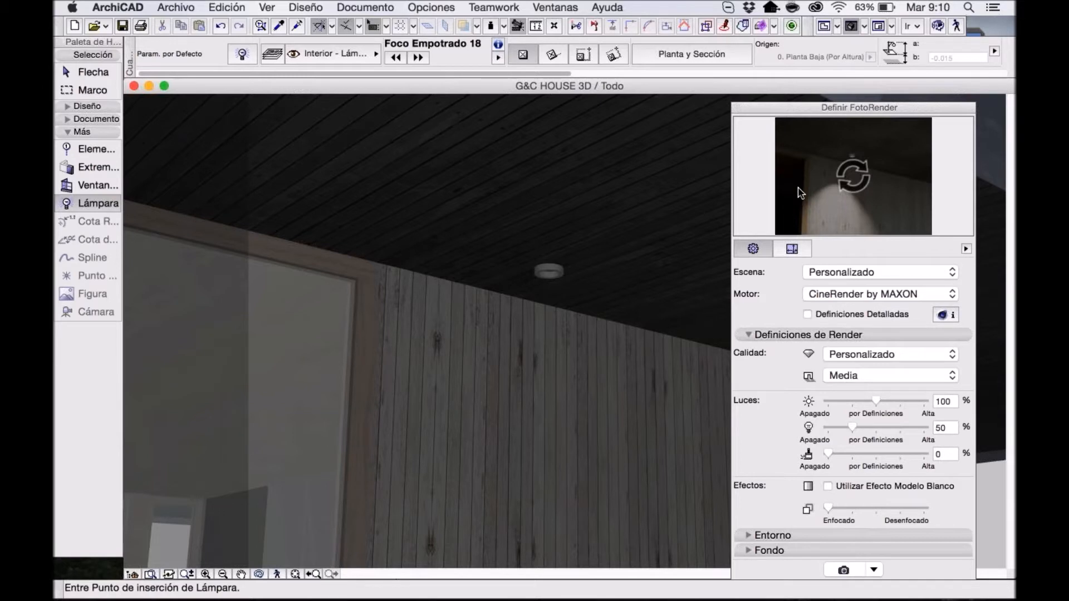
Render only a marquee area around the recessed spotlight and the wood-clad wall below it, placing the image window beside the lamp.
click(94, 90)
click(466, 191)
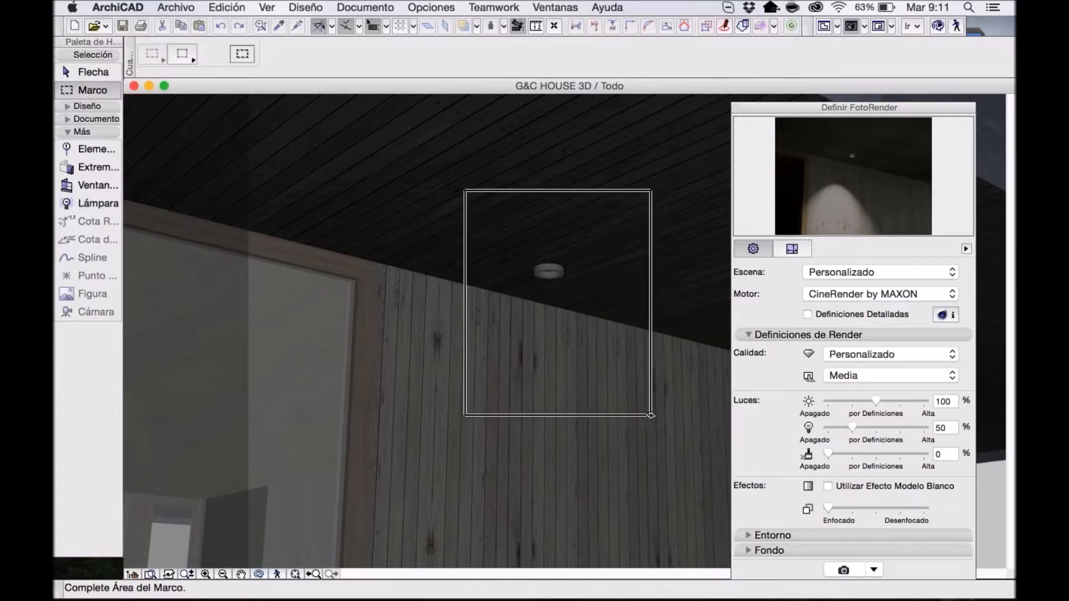
key(Escape)
click(427, 165)
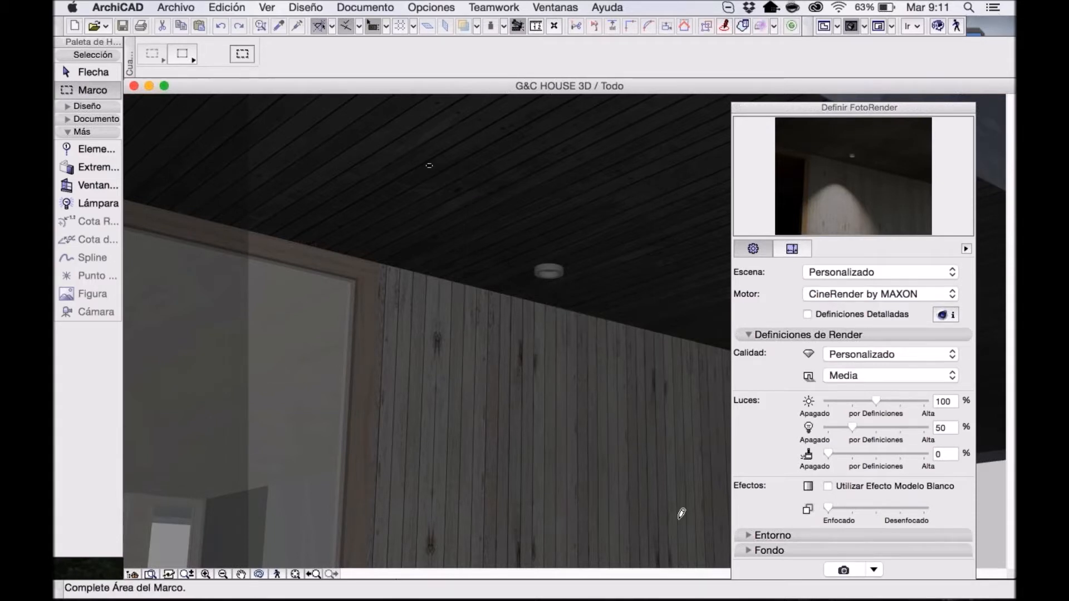
click(695, 546)
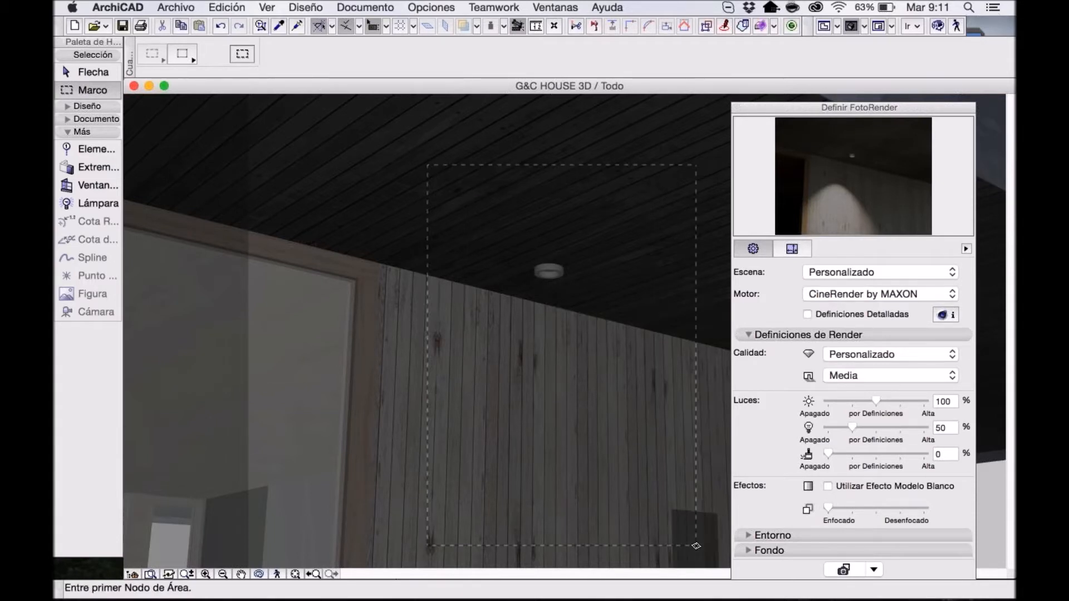
click(845, 570)
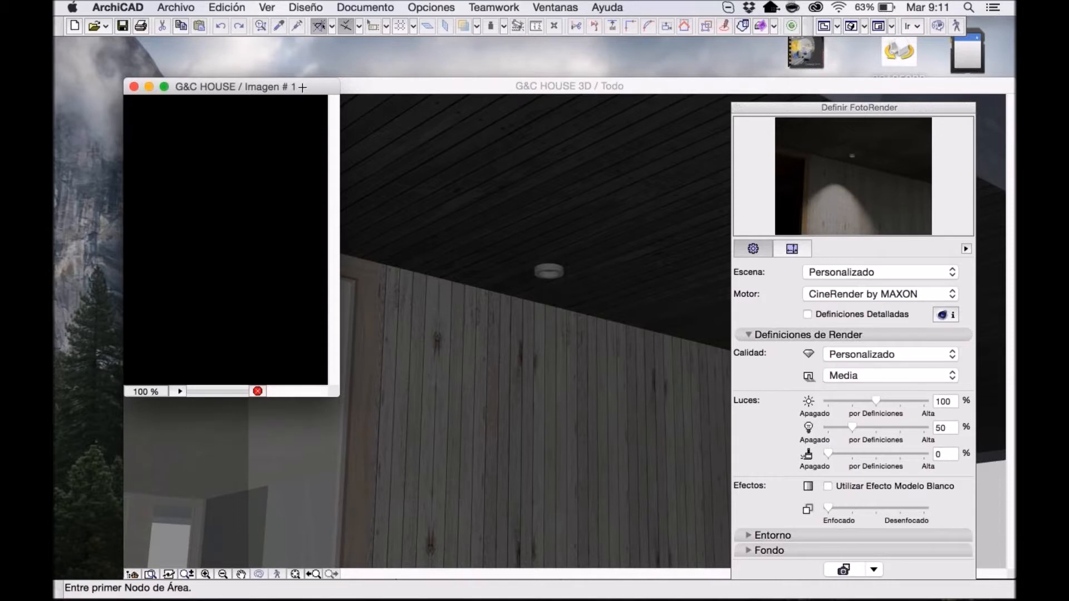
drag(302, 86, 533, 175)
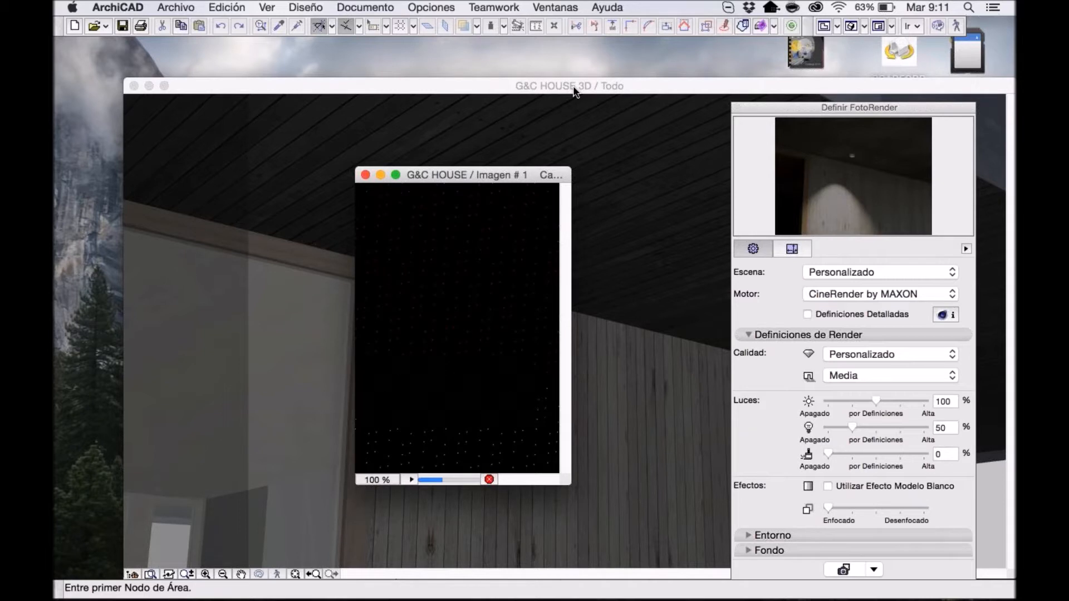
drag(516, 175, 306, 110)
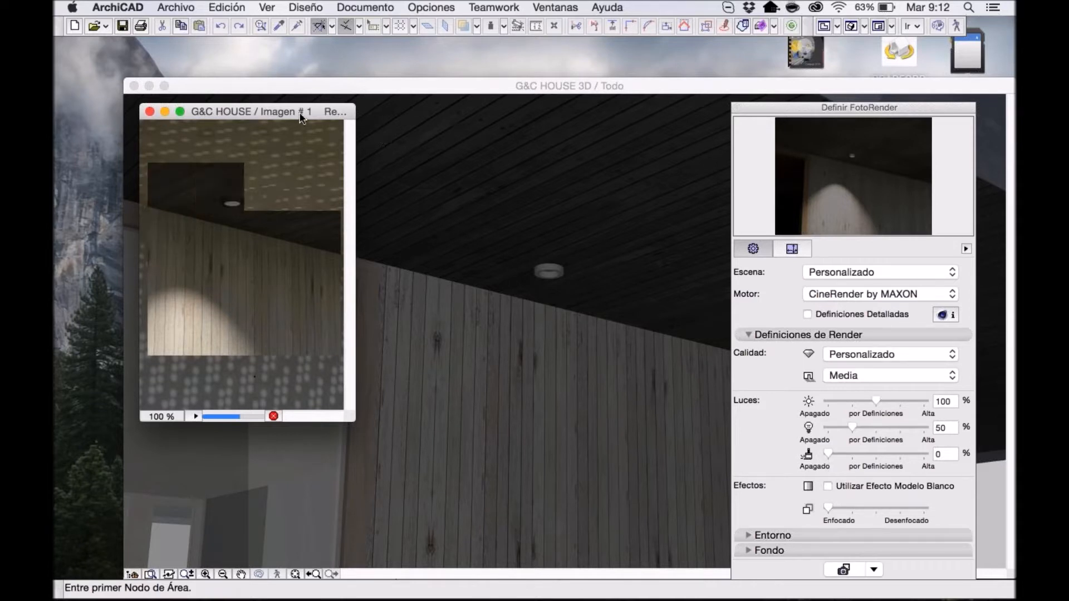
drag(301, 116, 370, 123)
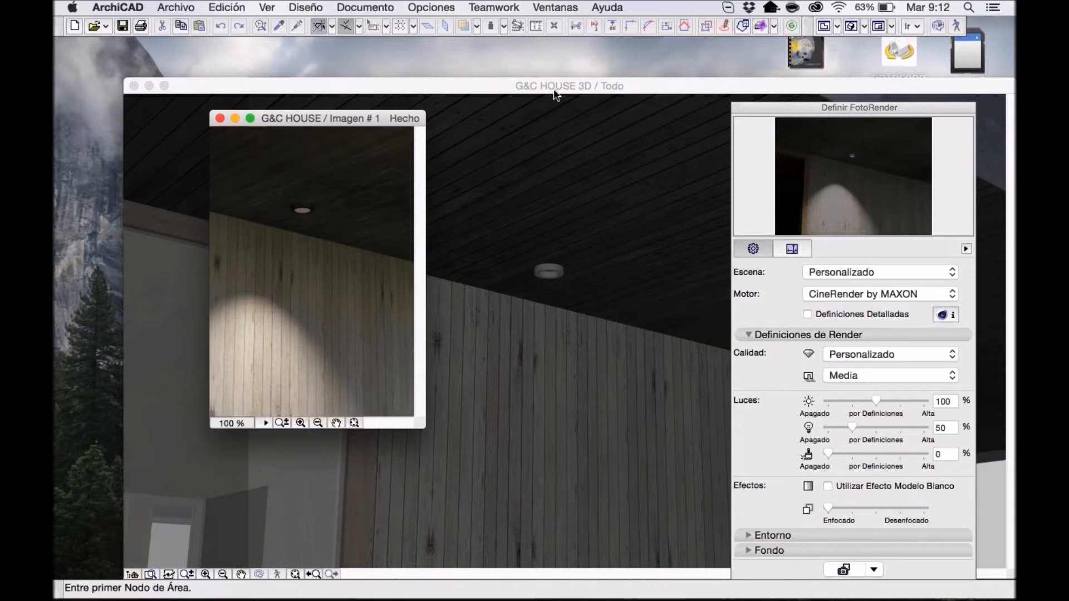
Examine the recessed spotlight's lamp geometry, including its inner and outer beam angles and light distance, and leave its settings unchanged.
click(493, 85)
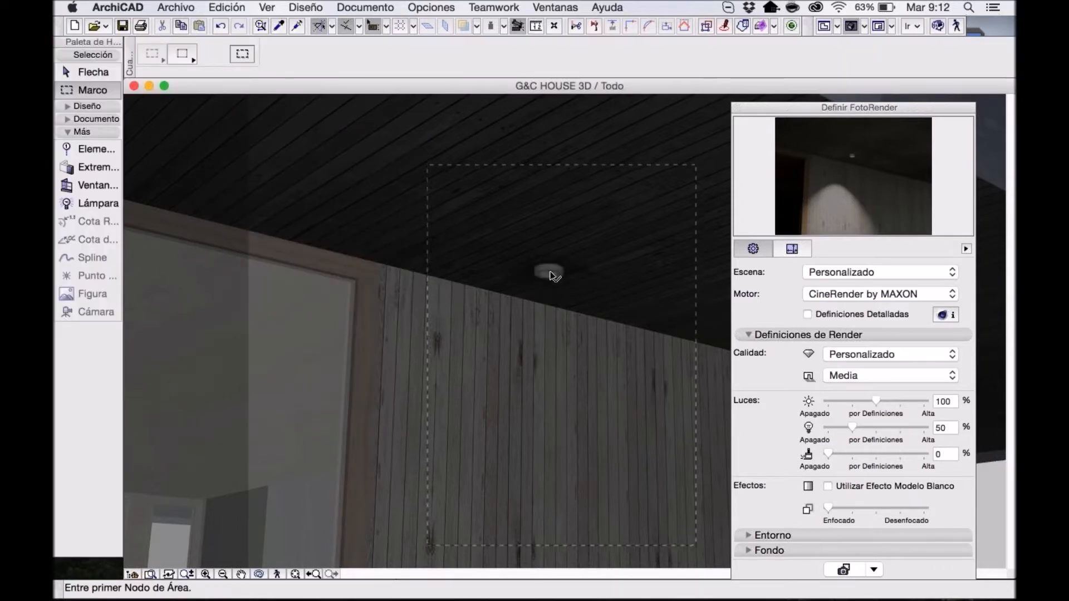
double_click(550, 274)
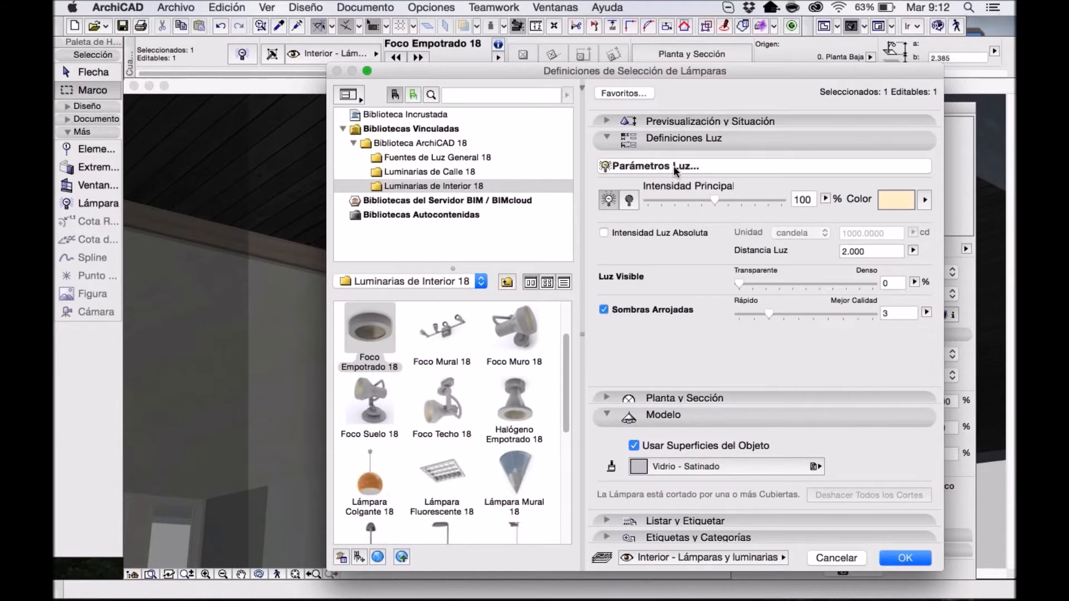
click(671, 165)
click(504, 181)
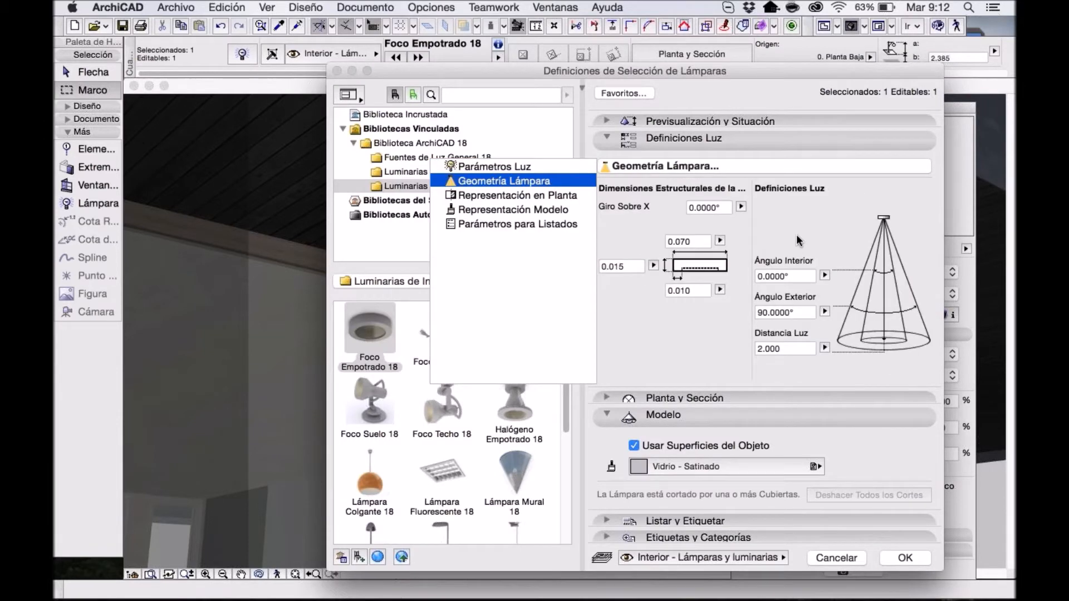
click(796, 235)
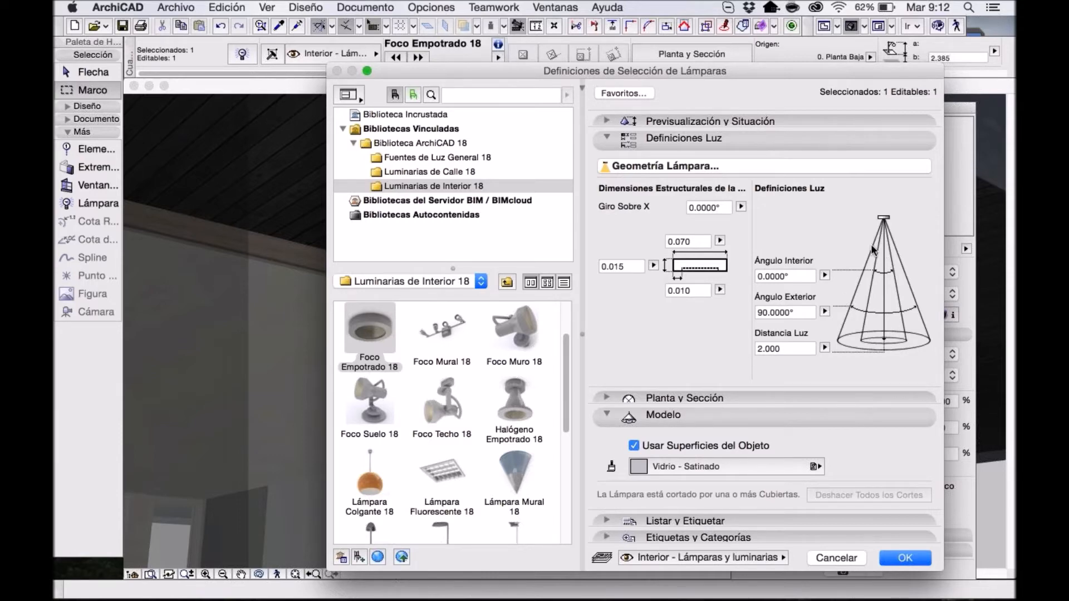
click(847, 556)
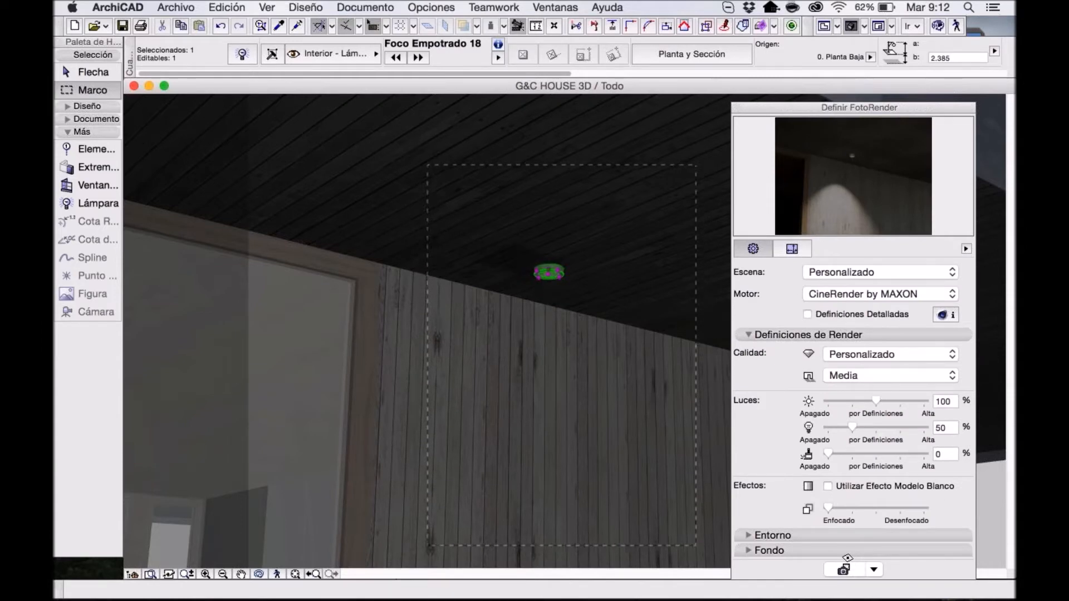
Bring back the rendered image of the spotlight area and place it clear of the lamp in the 3D model.
click(561, 8)
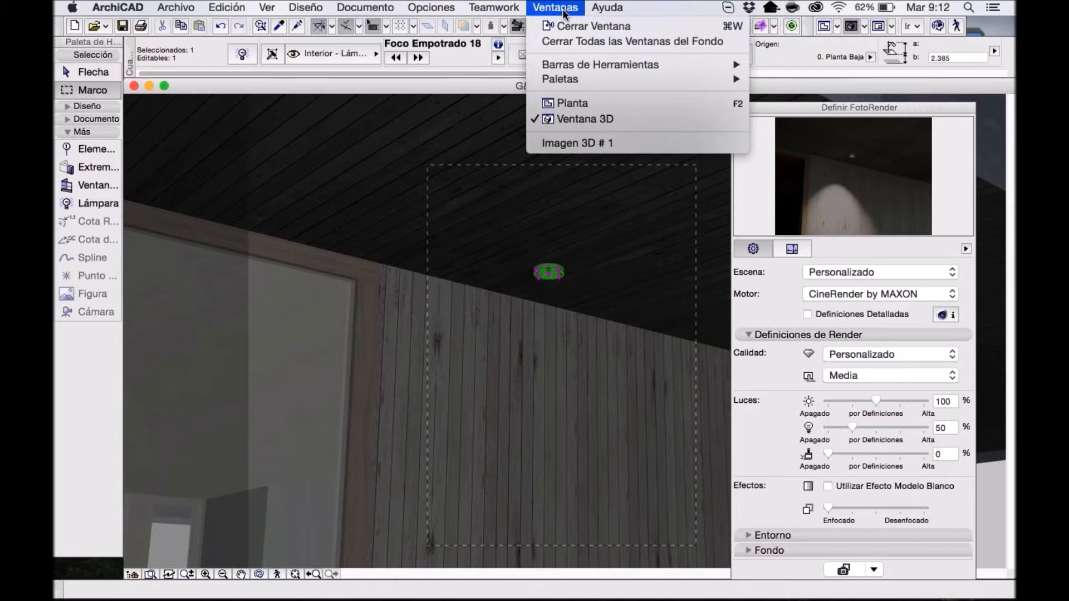
click(591, 143)
drag(369, 117, 243, 66)
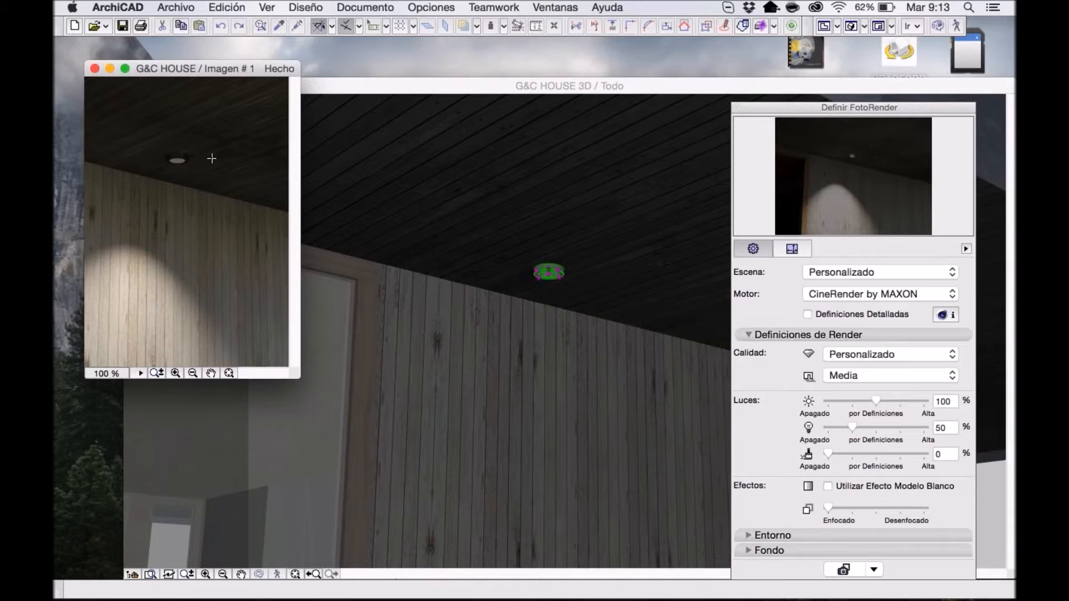
Check the recessed spotlight's Representación Modelo settings for its fixture and glass surfaces, and leave them unchanged.
click(384, 87)
click(238, 54)
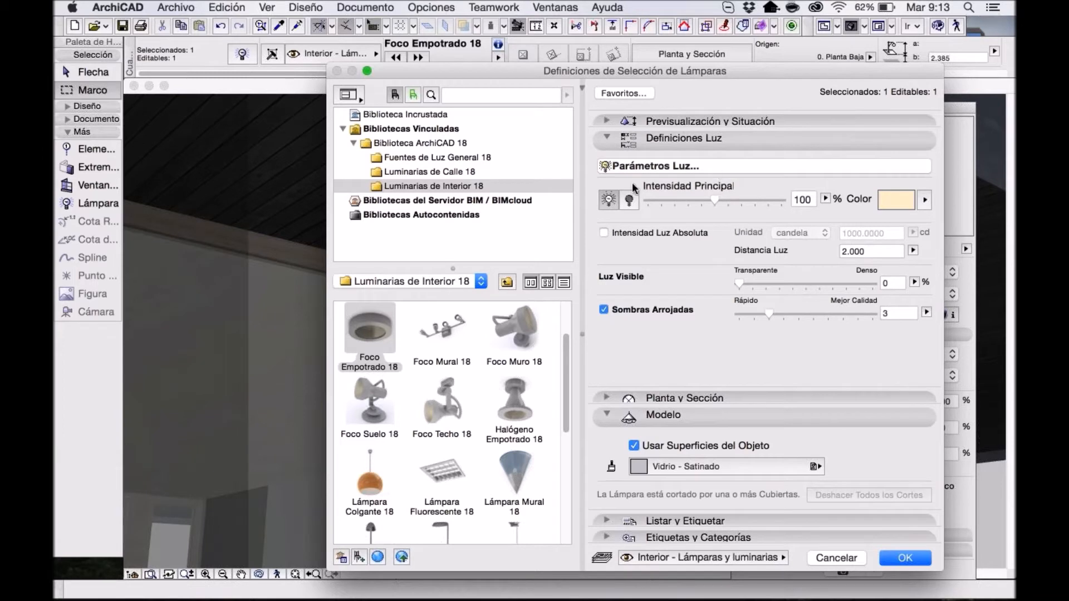
click(646, 166)
click(503, 211)
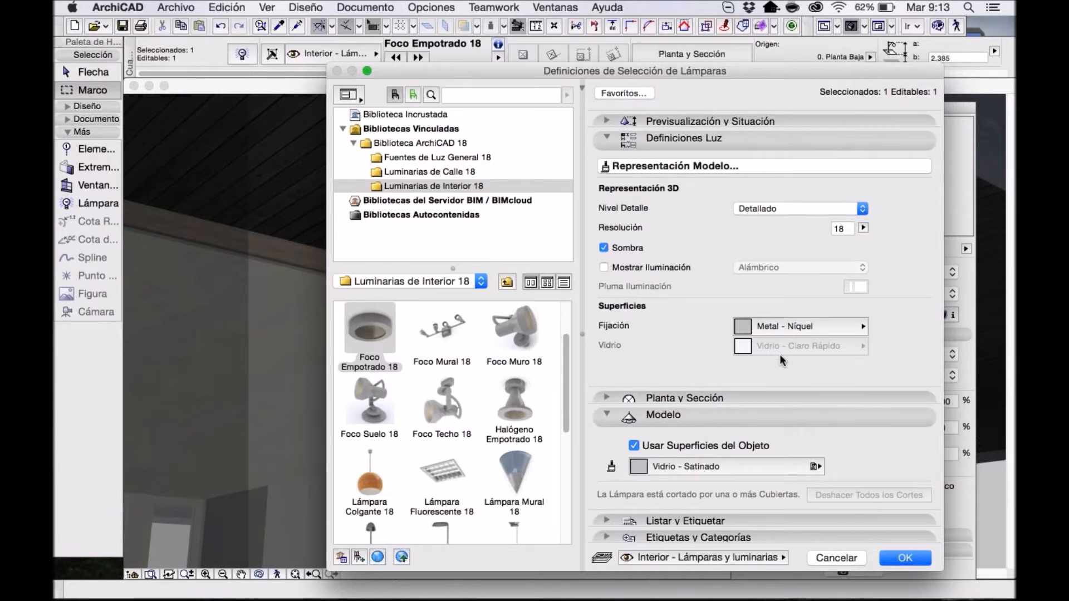
click(838, 556)
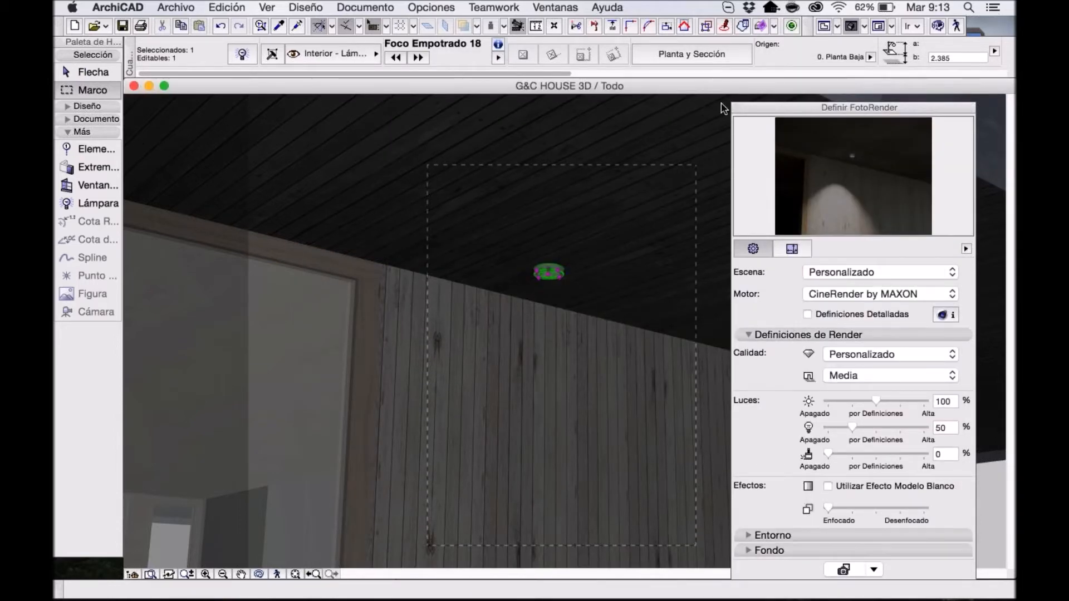
Examine the CineRender luminance settings of the surfaces Vidrio - Claro Rápido and Vidrio - Lámpara, and leave them without changes.
click(433, 8)
mouse_move(448, 26)
click(693, 125)
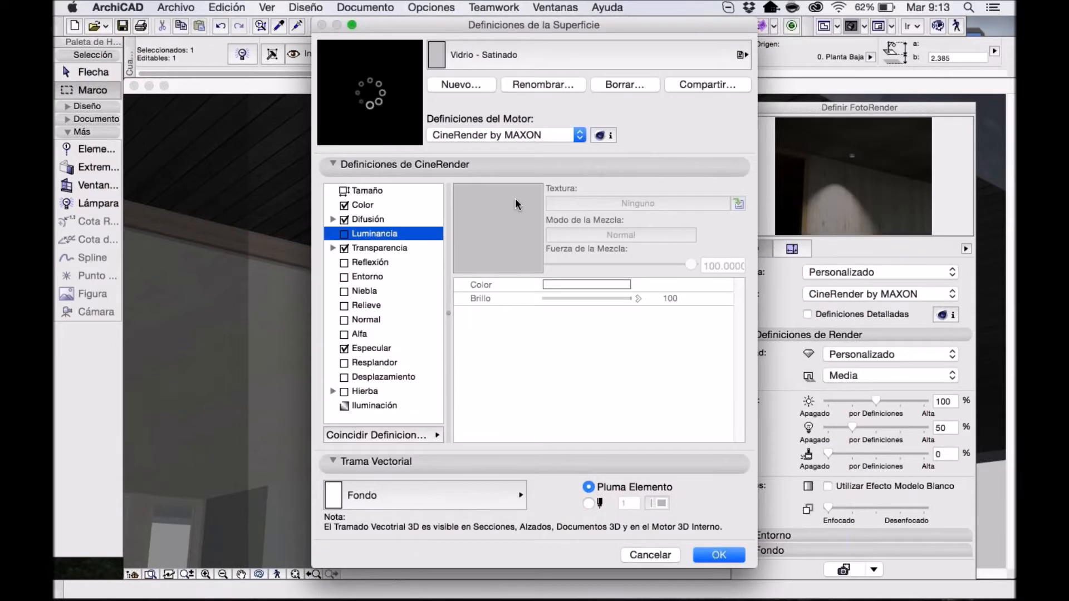
click(743, 55)
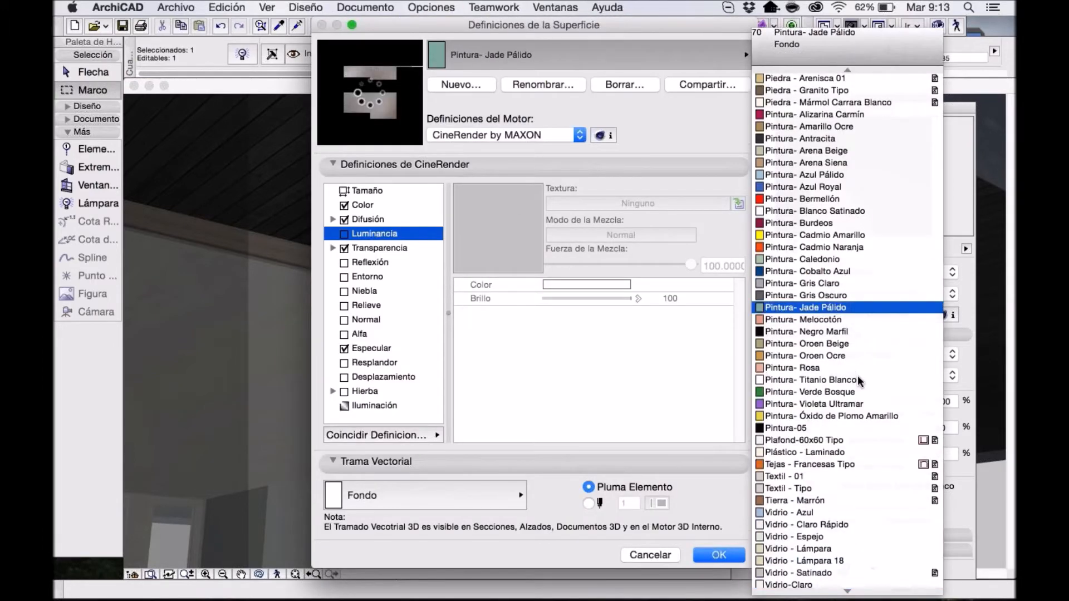
click(807, 521)
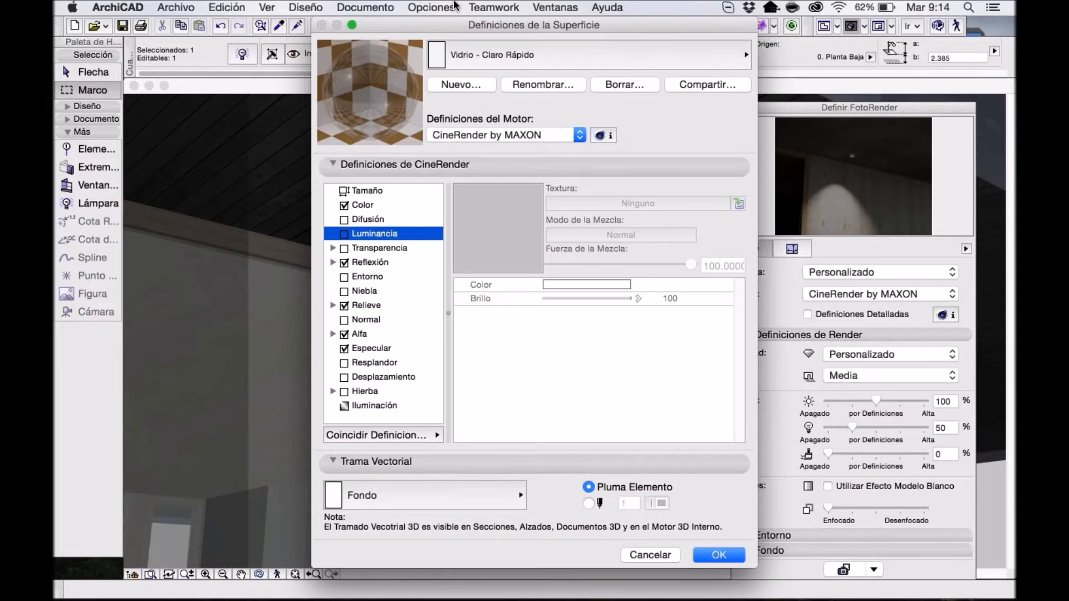
click(746, 54)
click(860, 542)
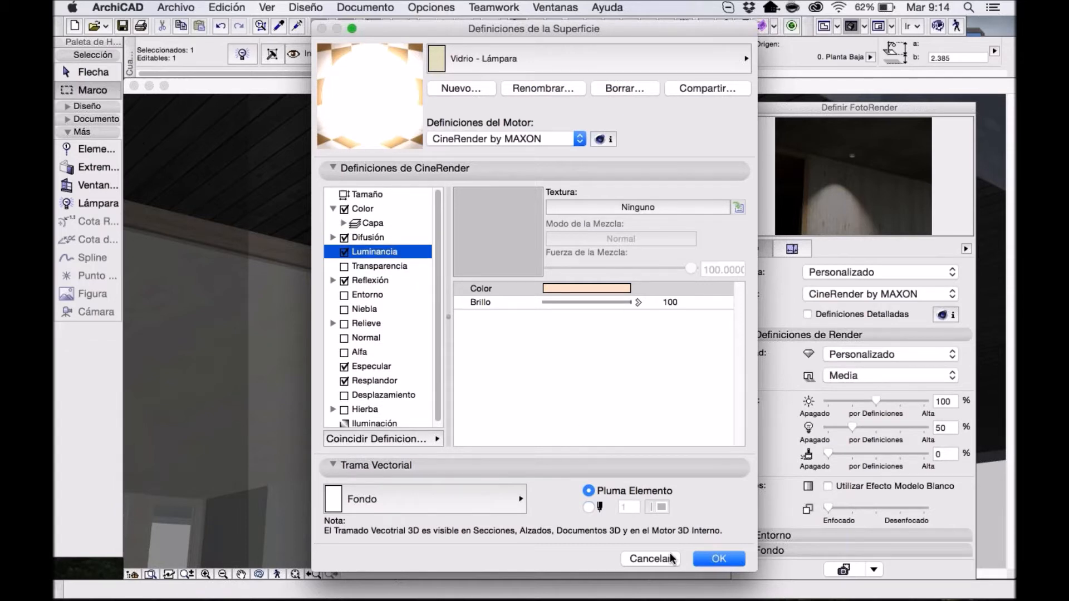
click(651, 559)
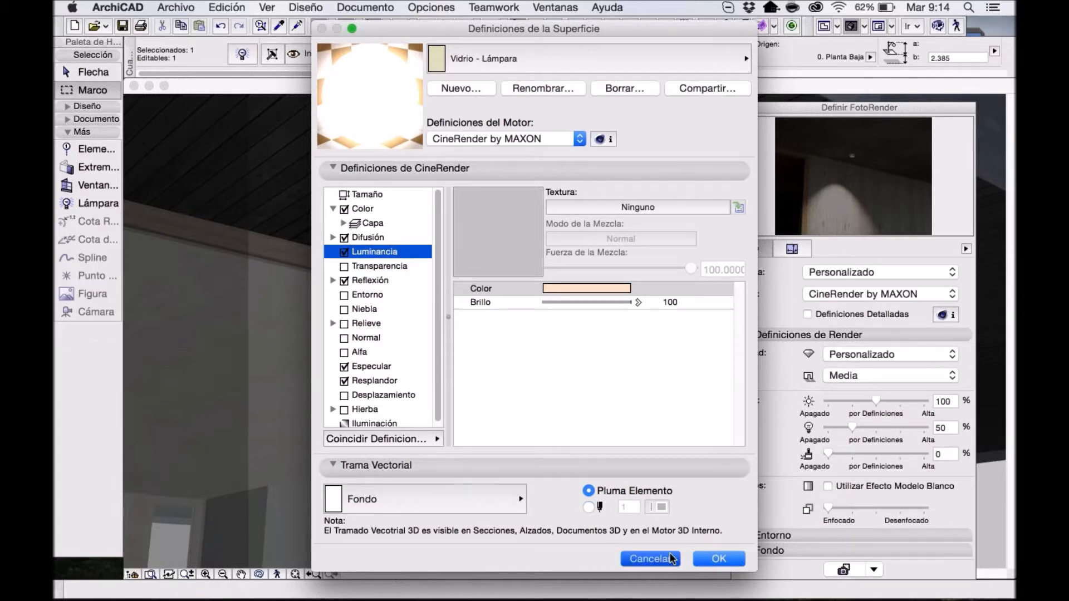
key(Escape)
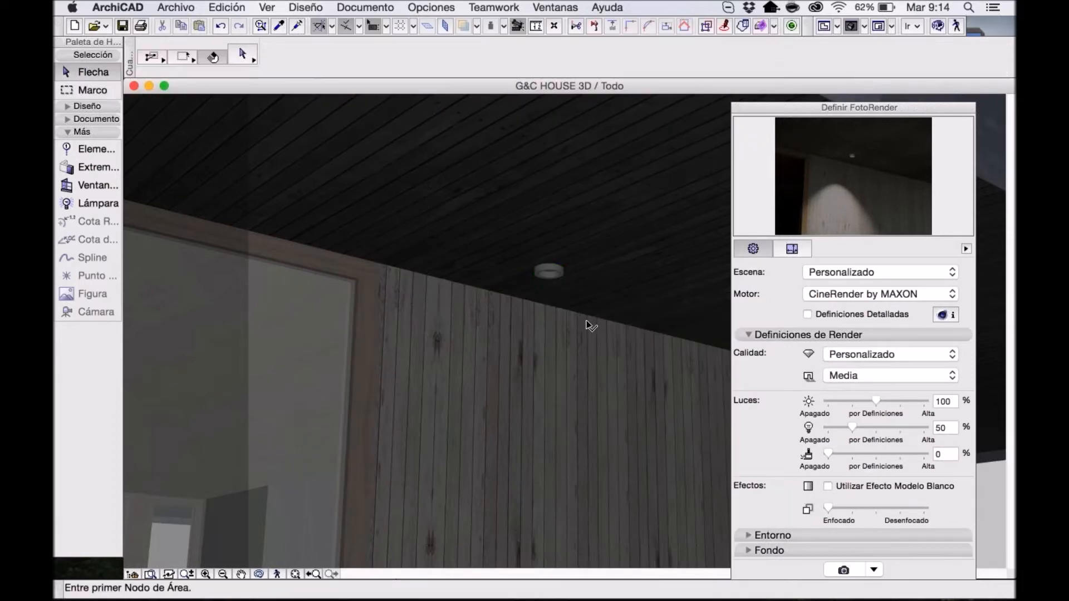
Choose Lámpara Mural 18 from Luminarias de Interior 18 as the default lamp, with the Tipo 9 style.
scroll(589, 326, down, 10)
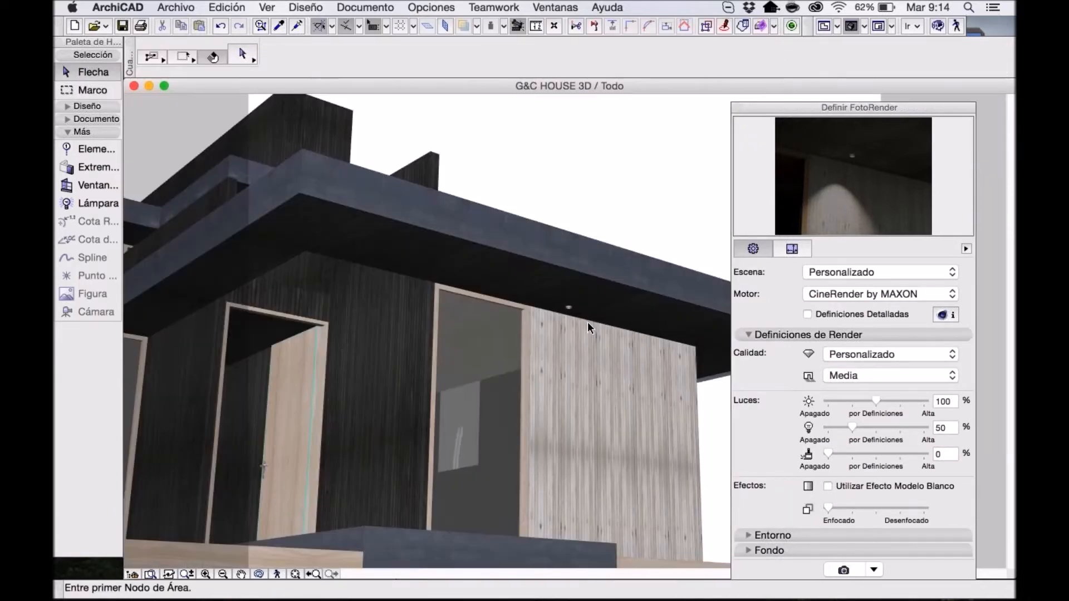
scroll(586, 322, up, 8)
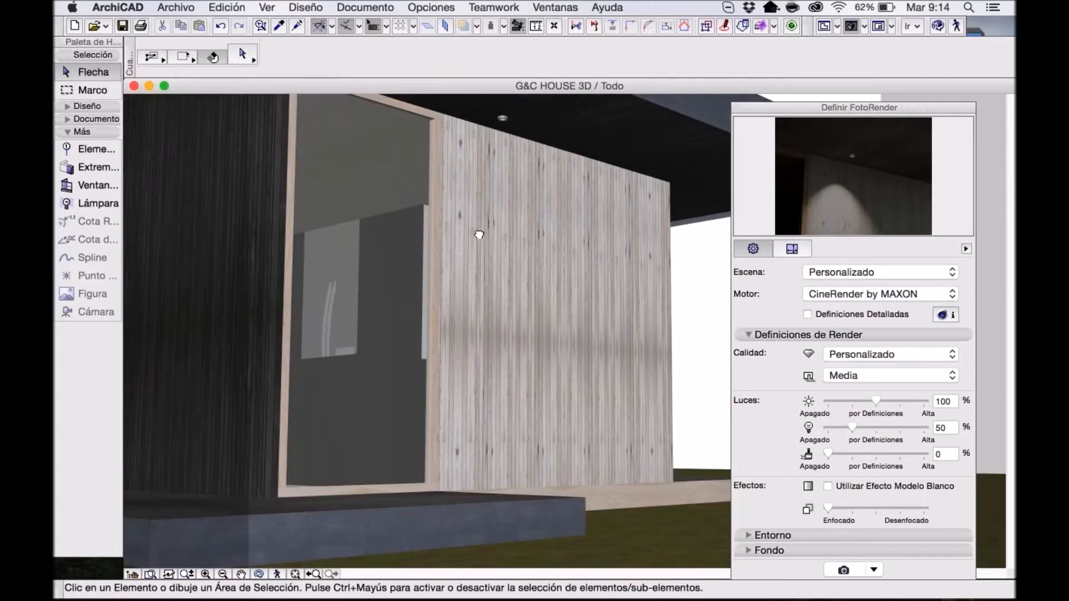
middle_drag(478, 235, 627, 266)
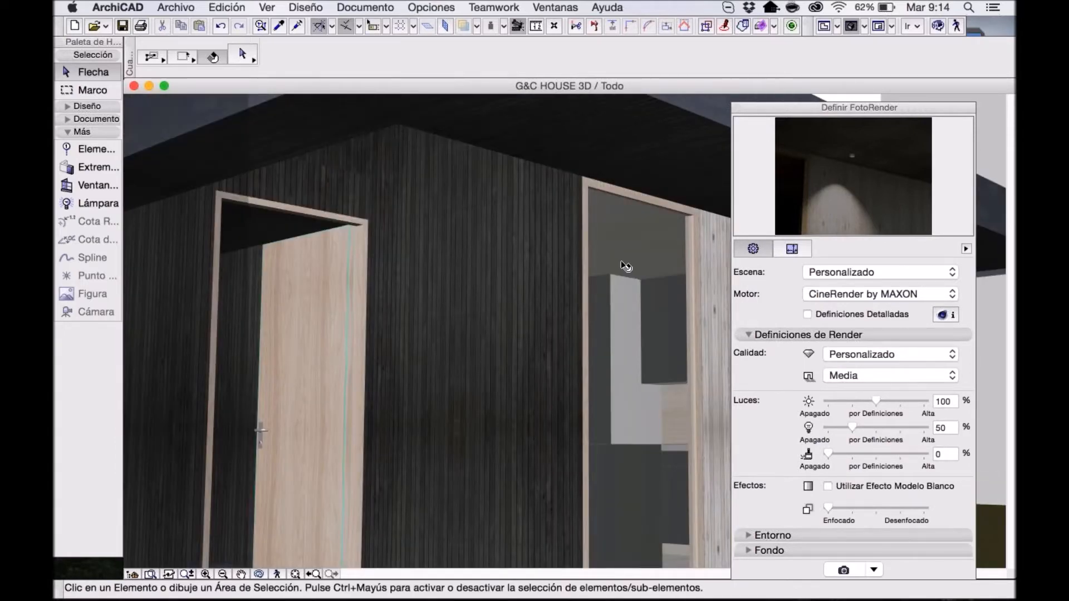
scroll(521, 409, down, 3)
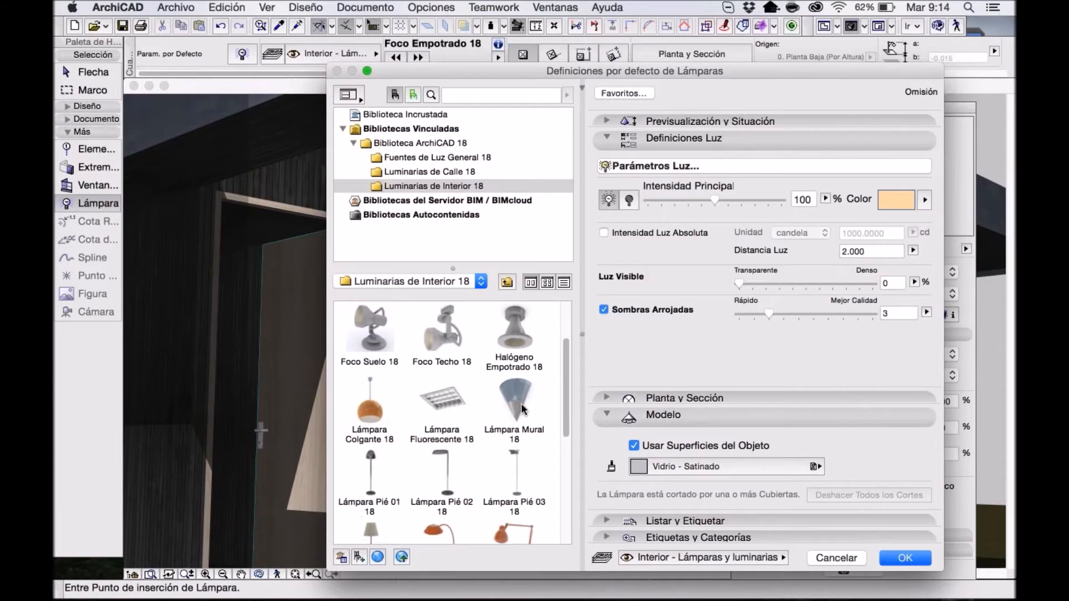
click(511, 390)
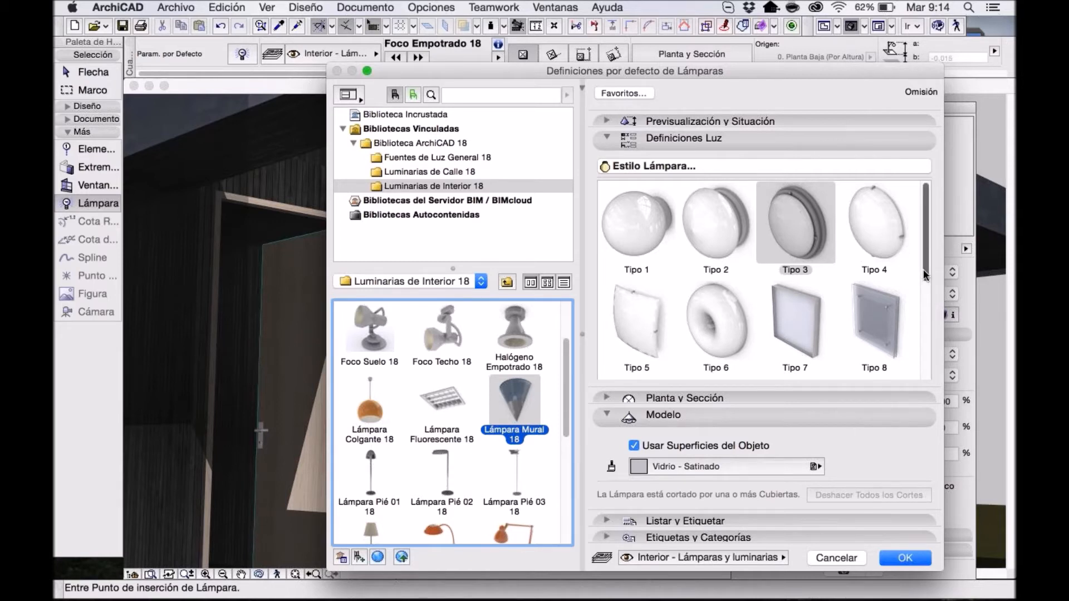
scroll(923, 269, down, 3)
scroll(927, 350, down, 2)
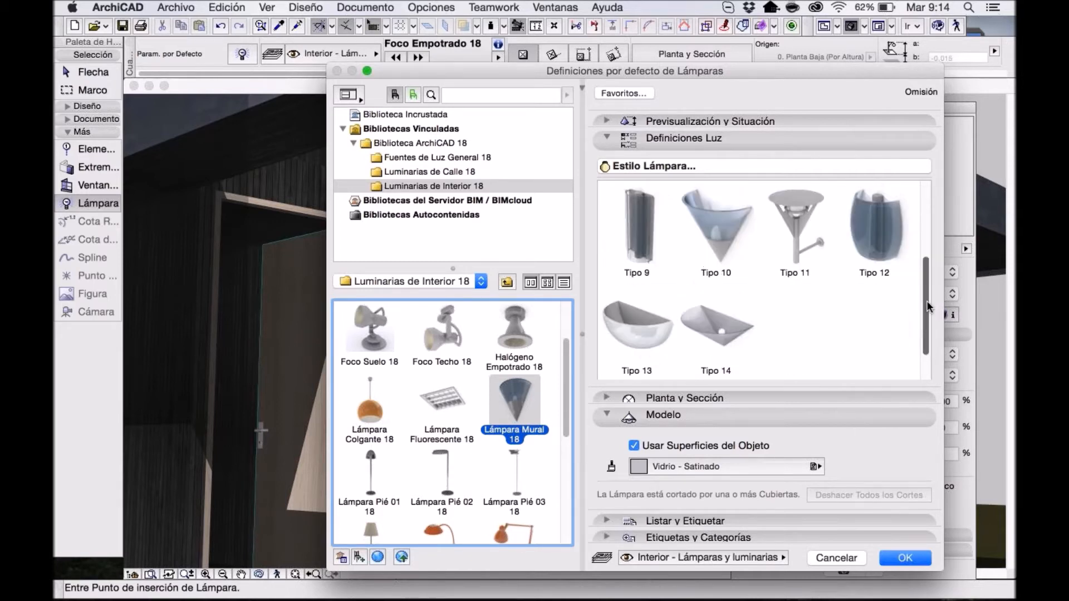
scroll(921, 235, up, 5)
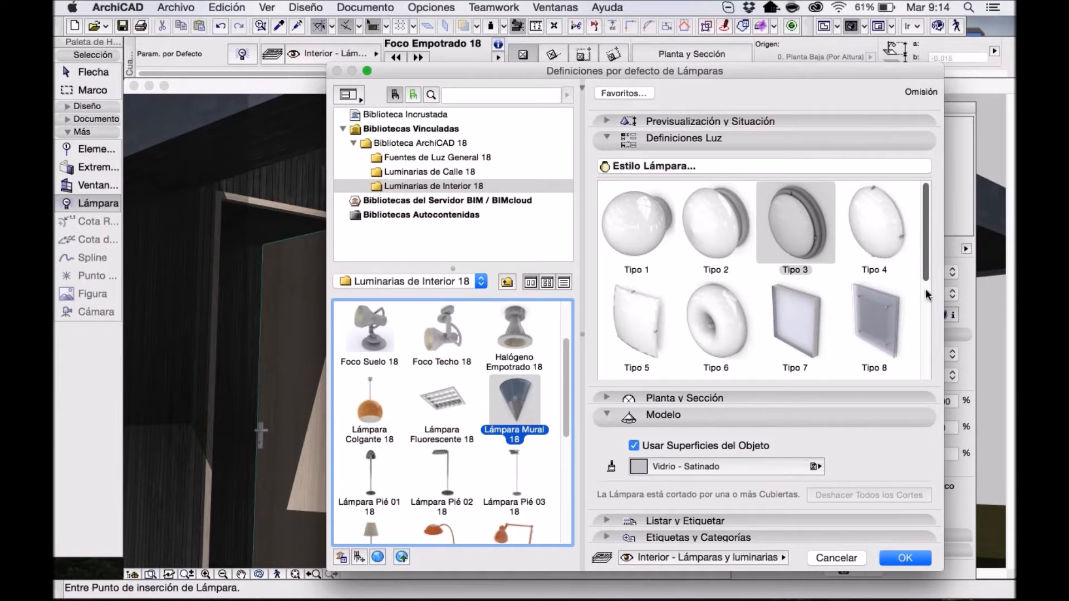
scroll(925, 288, down, 3)
click(638, 233)
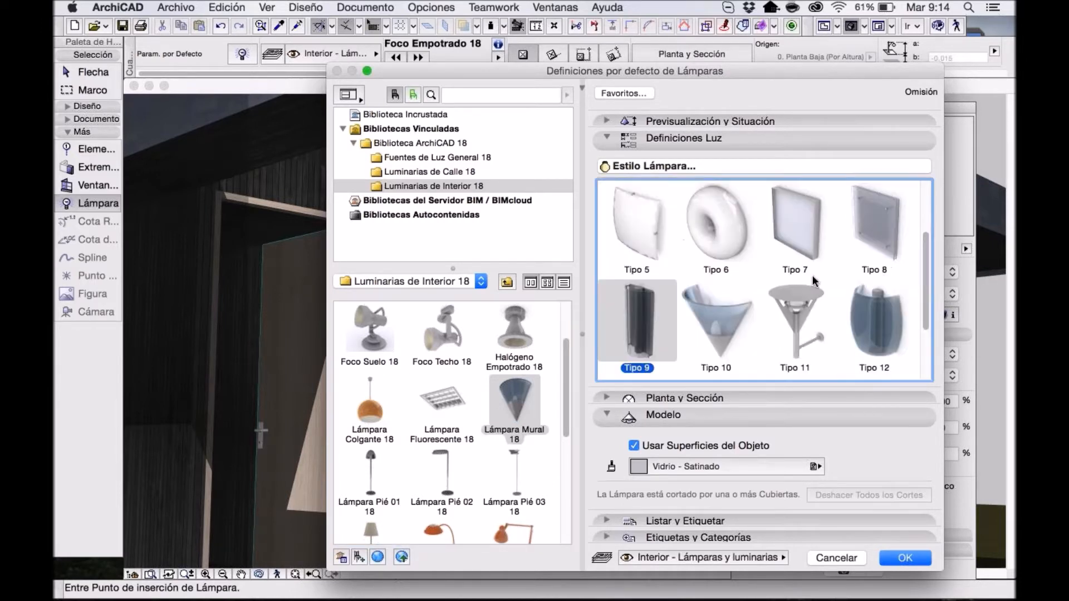
Try Vidrio - Lámpara as the wall lamp's glass surface and restore Vidrio - Claro Rápido.
click(671, 137)
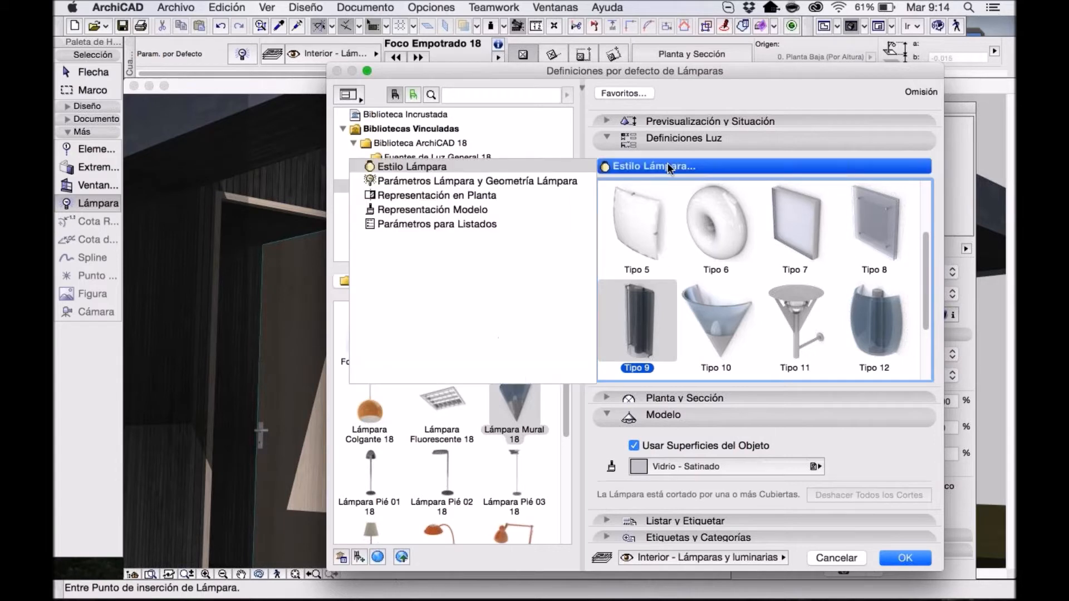
click(484, 181)
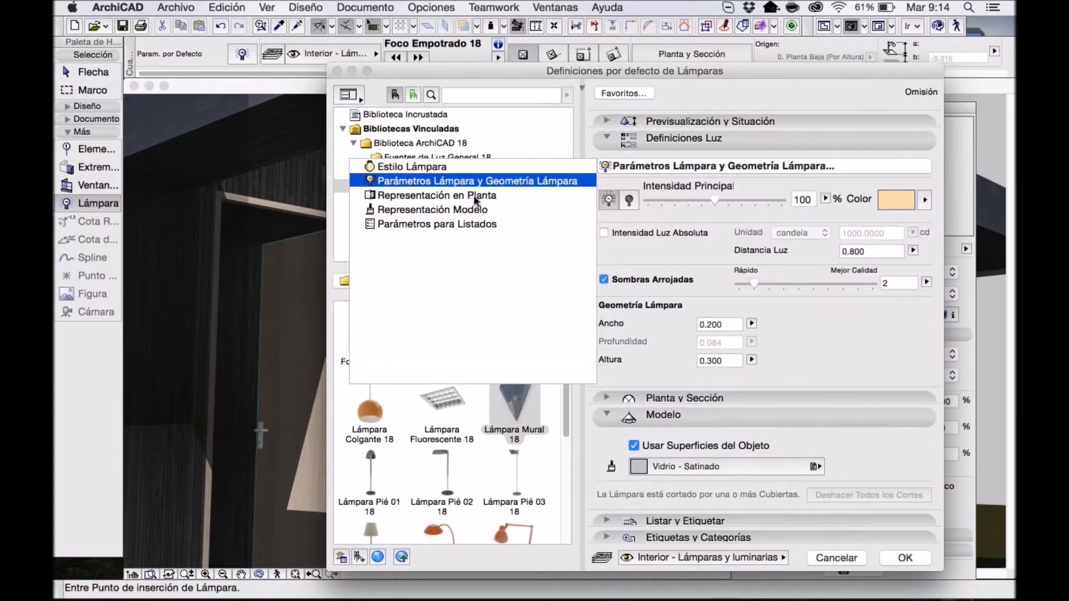
click(475, 210)
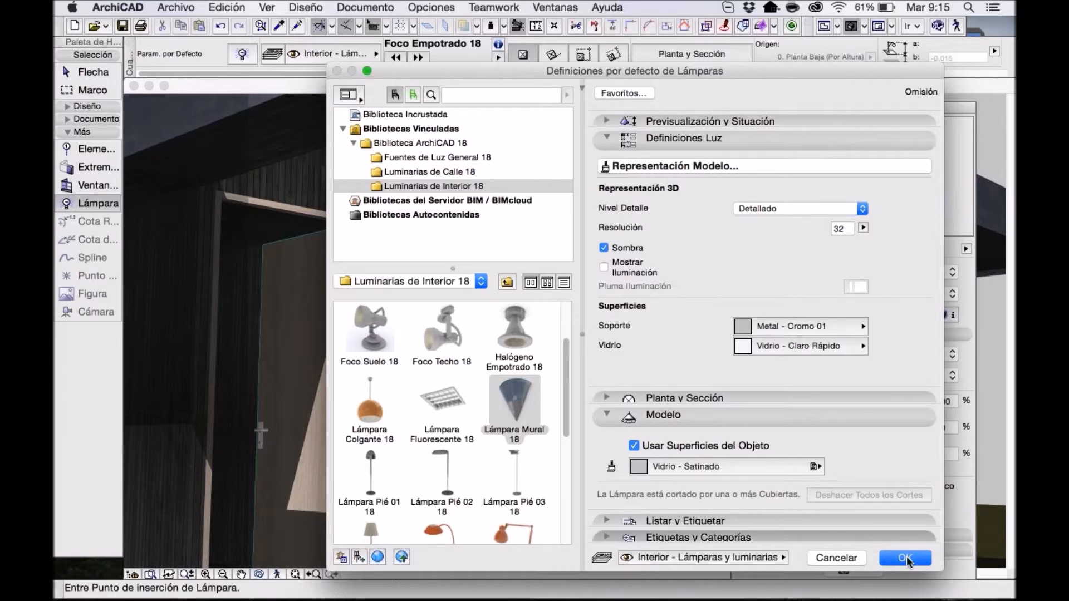
click(859, 351)
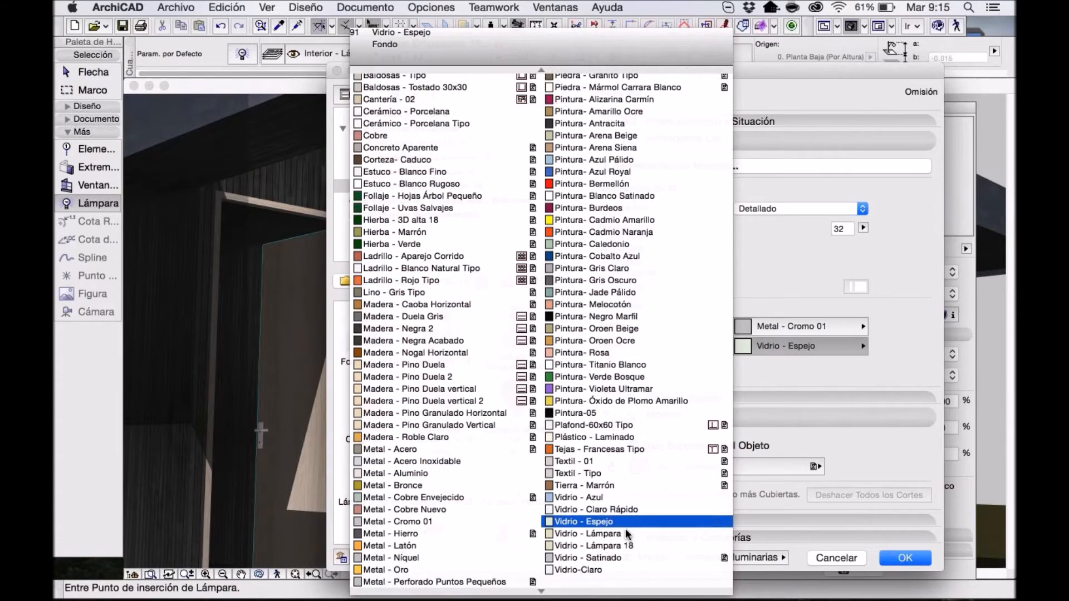
click(630, 536)
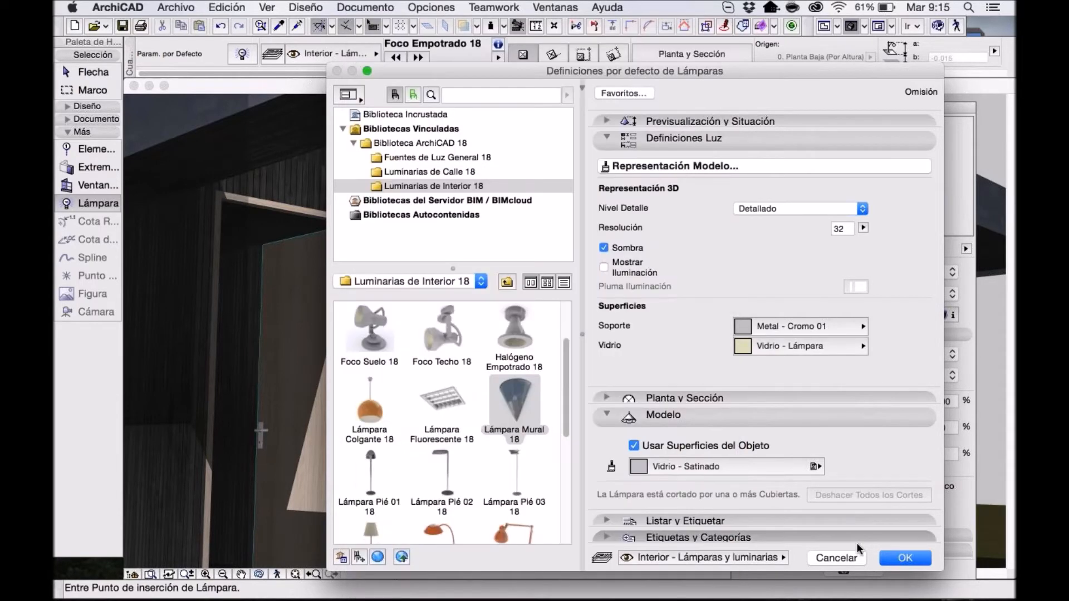
click(790, 344)
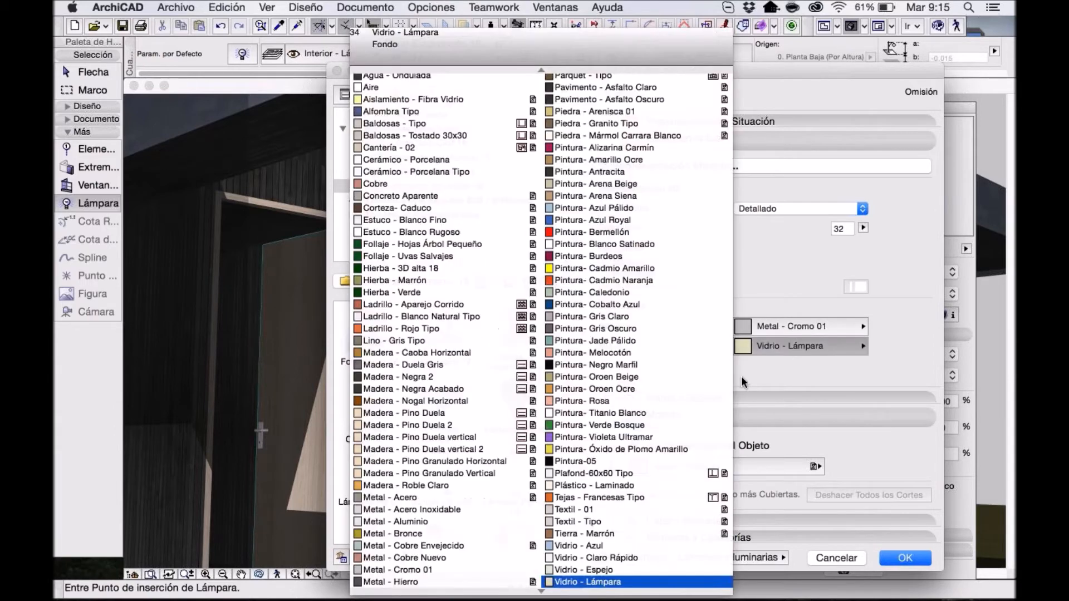
click(621, 558)
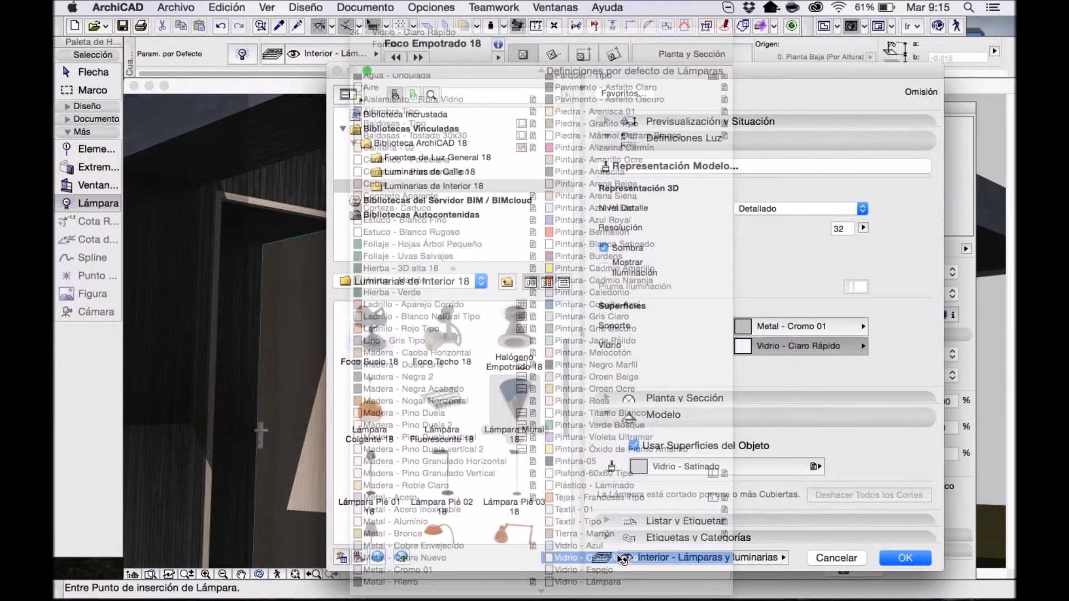
Accept the lamp defaults and place the wall lamp on the dark timber wall between the entrance door and the window.
click(916, 557)
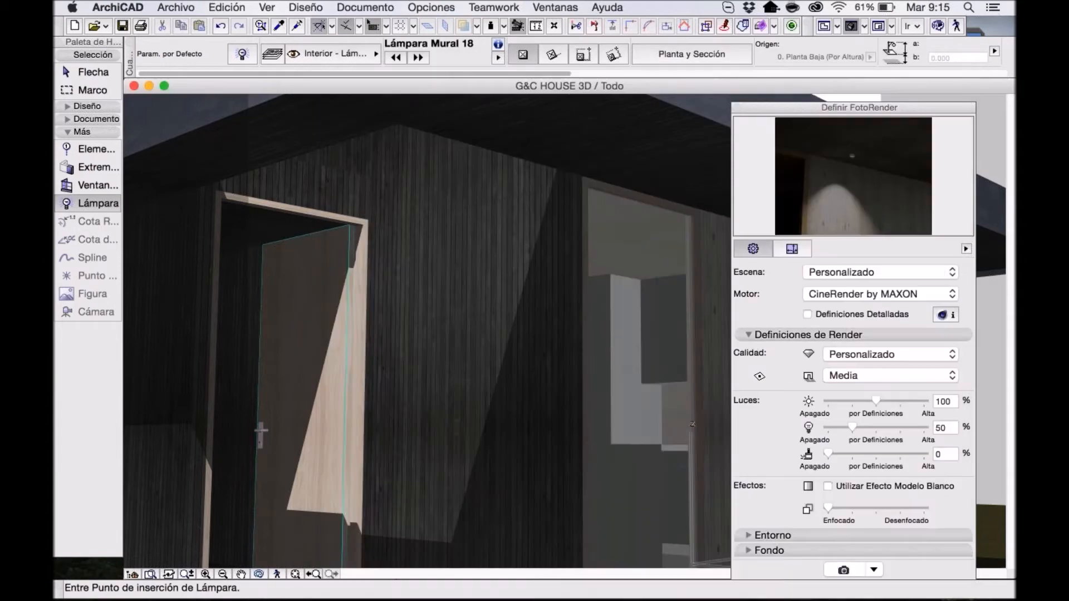
scroll(457, 263, up, 3)
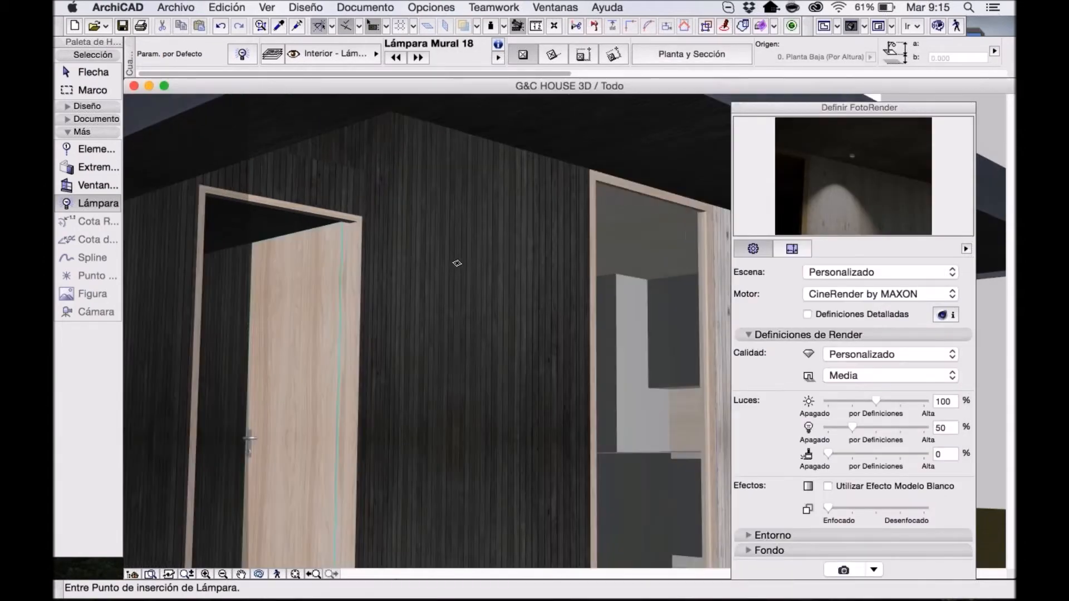
scroll(381, 220, up, 2)
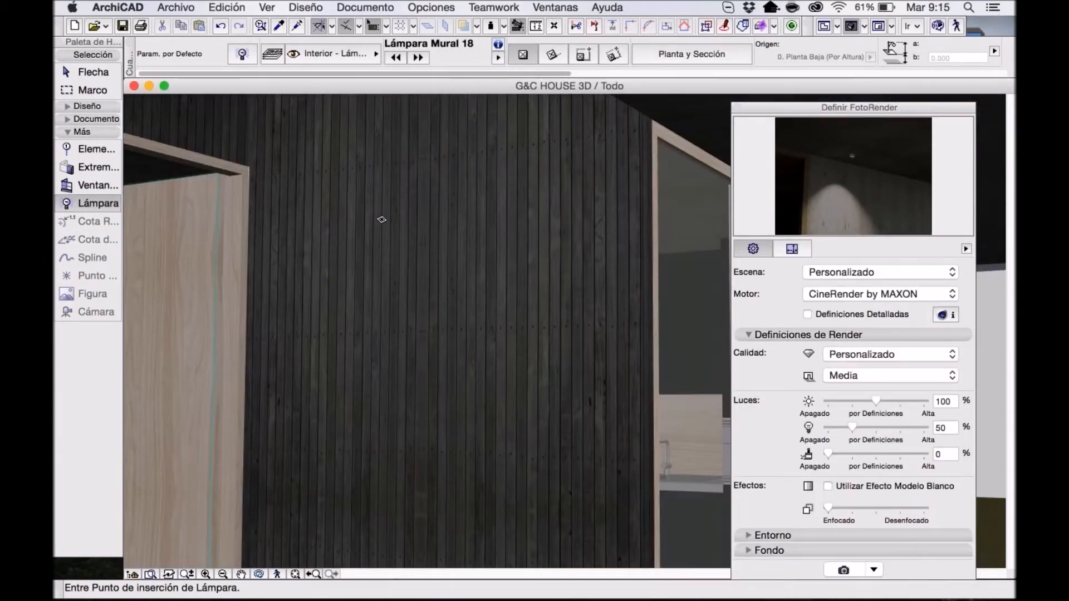
click(381, 219)
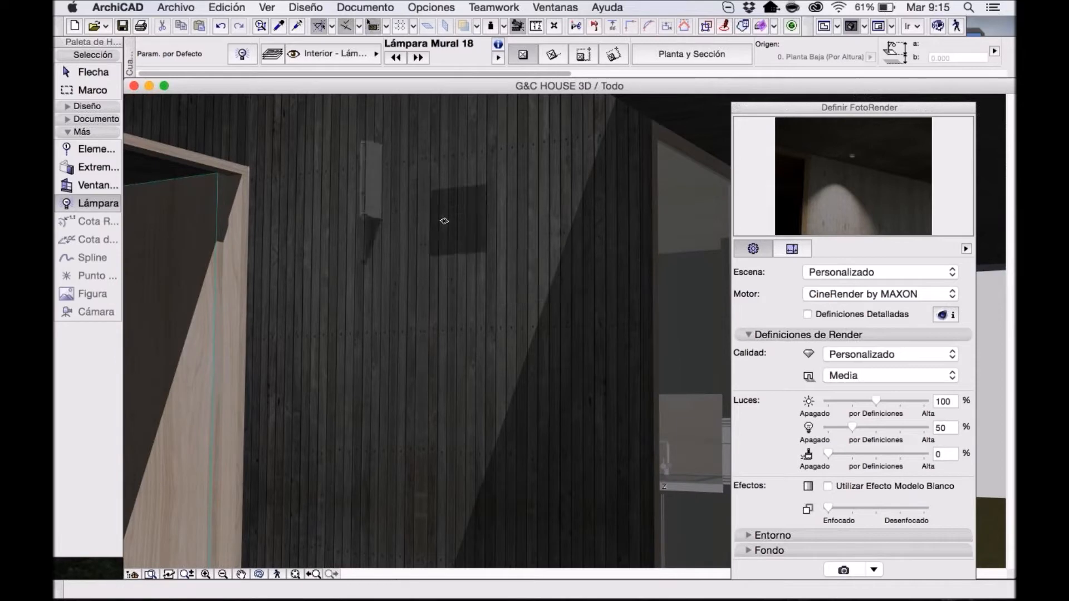
Rotate the placed wall lamp to 0° so that its back lies flat against the timber wall.
key(w)
click(375, 211)
click(243, 53)
click(700, 122)
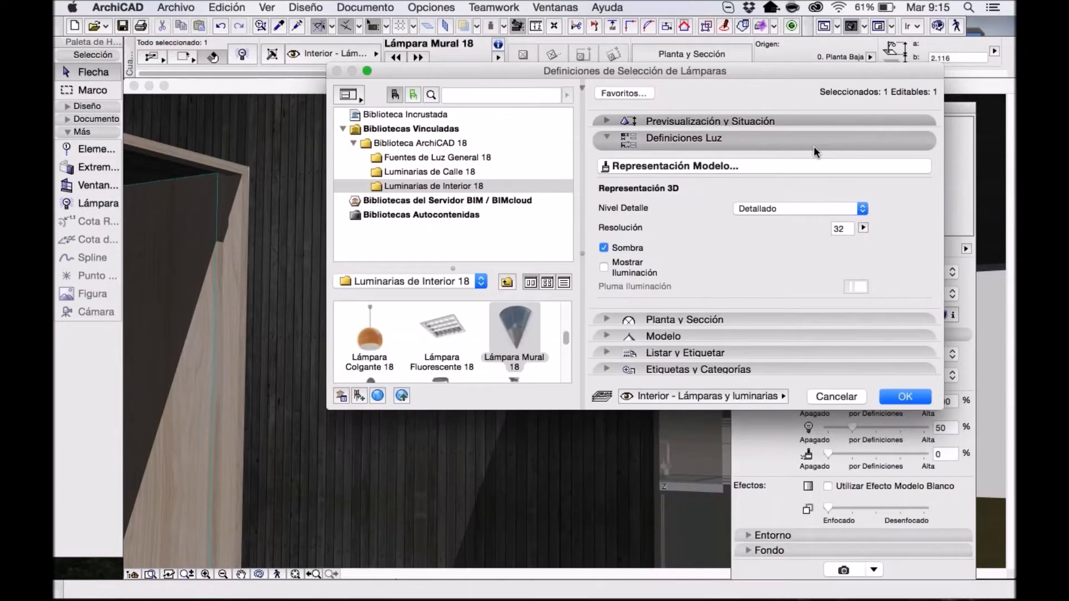
click(835, 386)
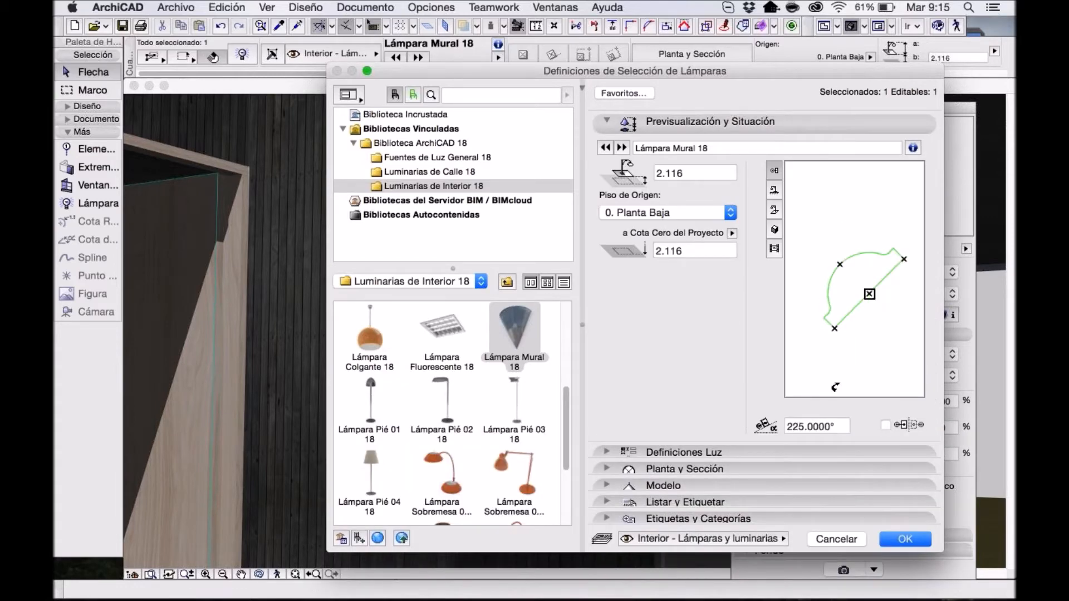
click(835, 387)
click(910, 543)
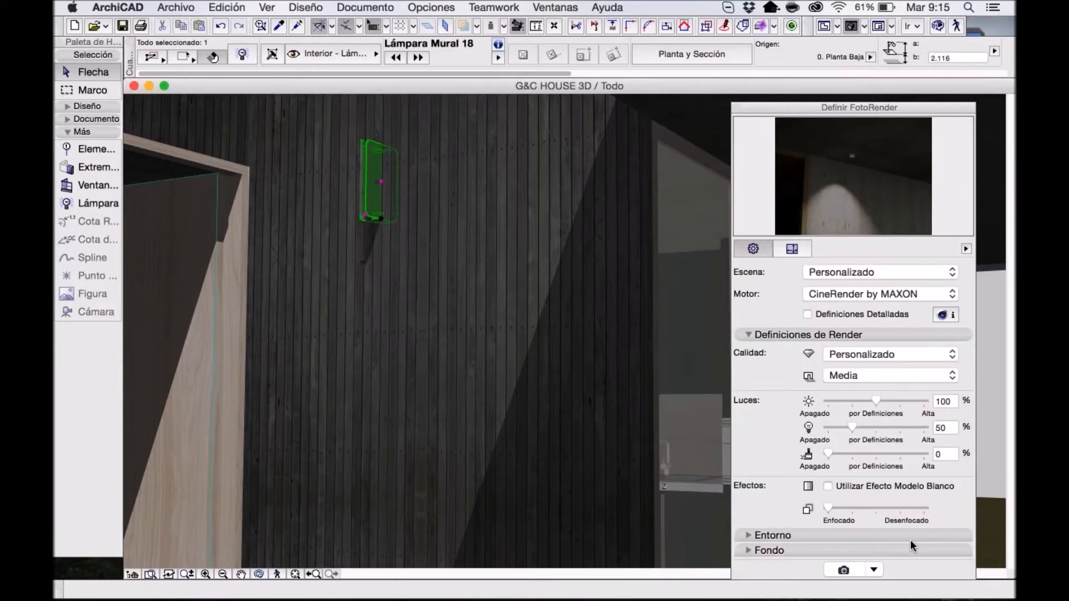
click(242, 55)
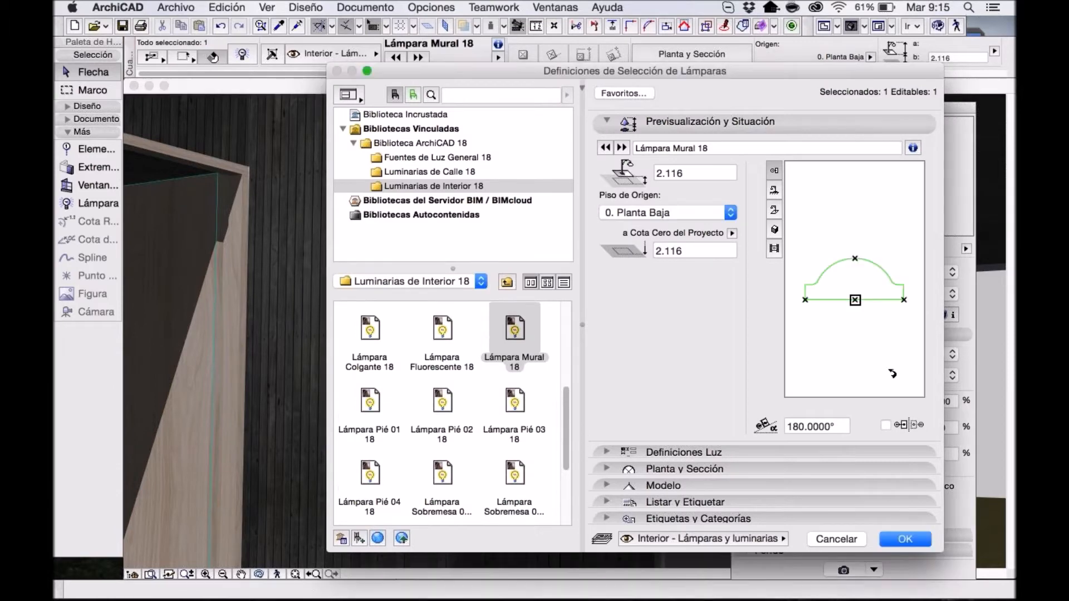
click(894, 374)
click(893, 374)
click(895, 375)
click(900, 377)
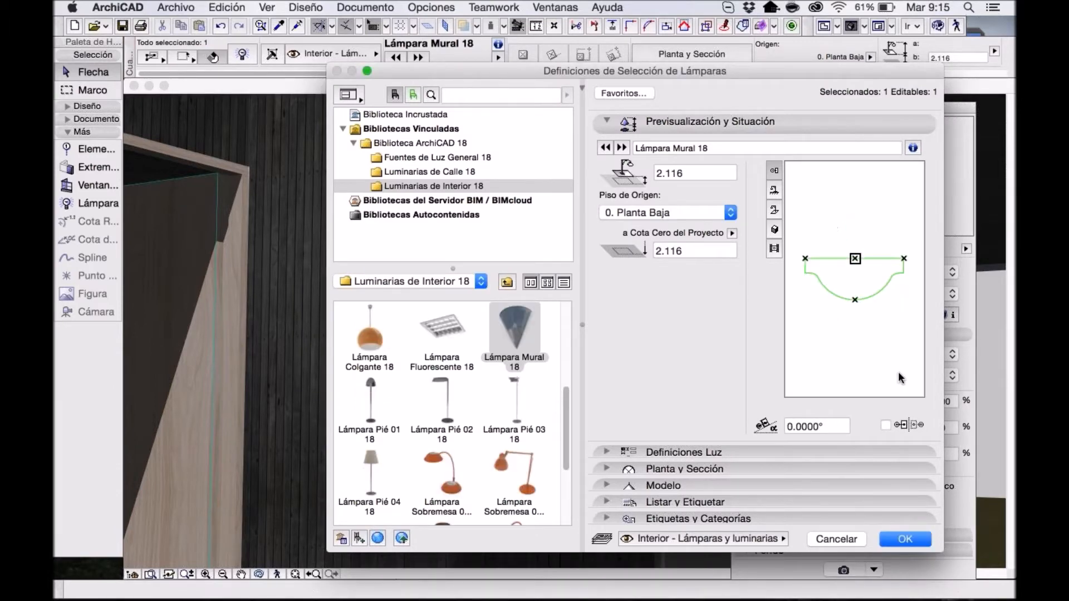
click(905, 539)
Try to move the wall lamp sideways along the timber wall, and undo the move.
scroll(375, 189, up, 3)
middle_drag(376, 189, 329, 241)
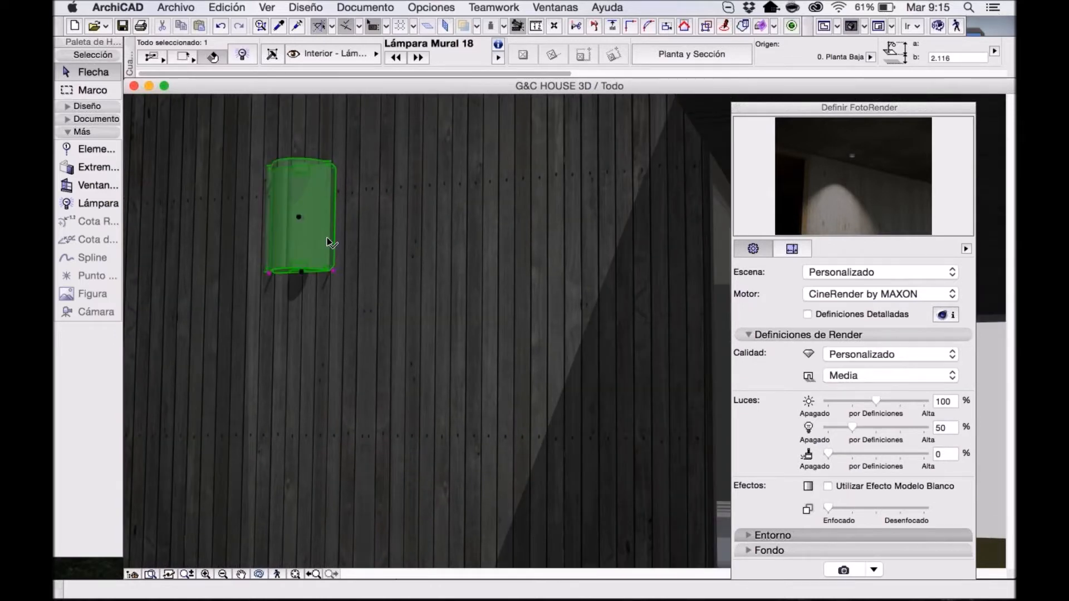
drag(299, 216, 450, 213)
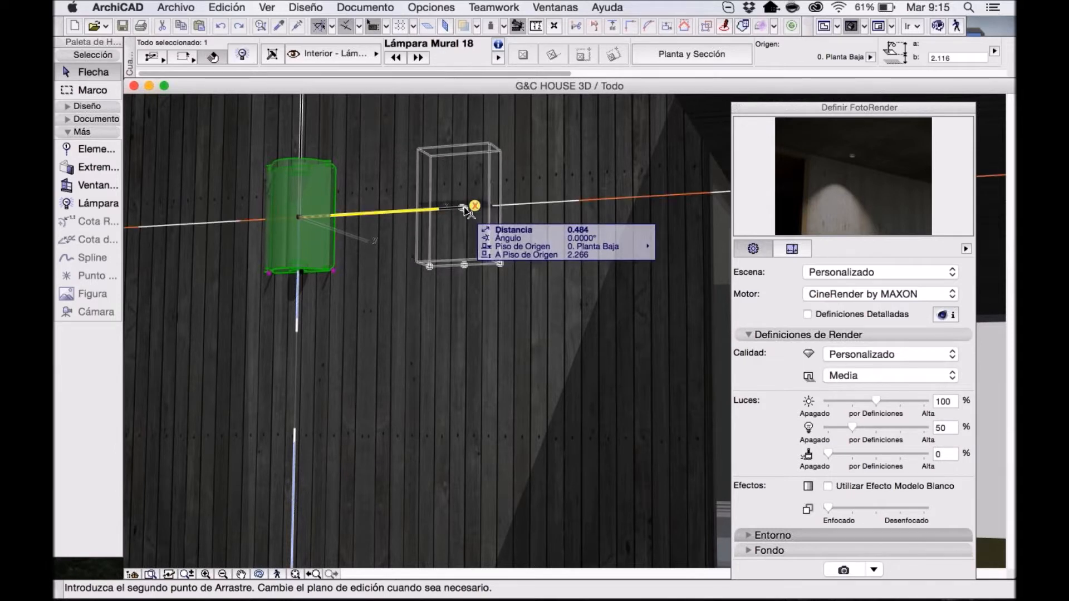
click(461, 230)
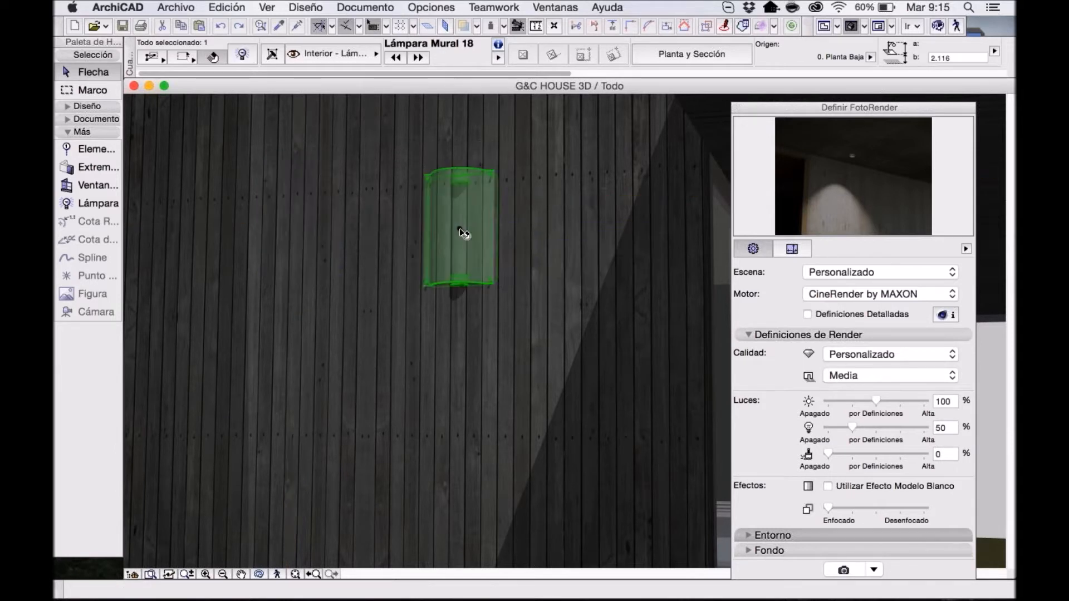
key(super+z)
Place a copy of the wall lamp about 0.55 m along the same wall, towards the window.
key(super+shift+d)
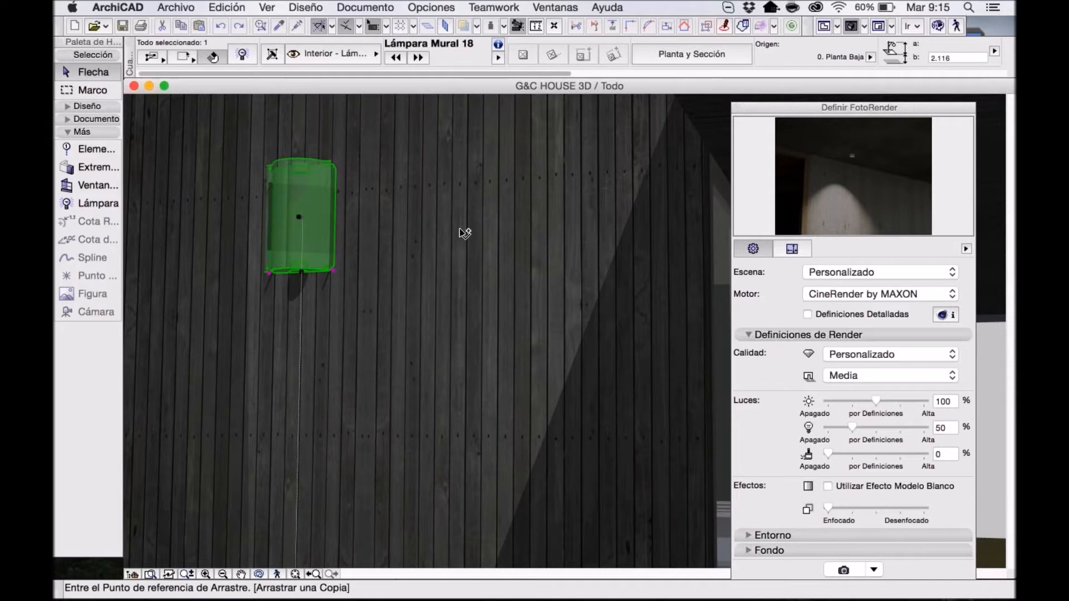
click(302, 218)
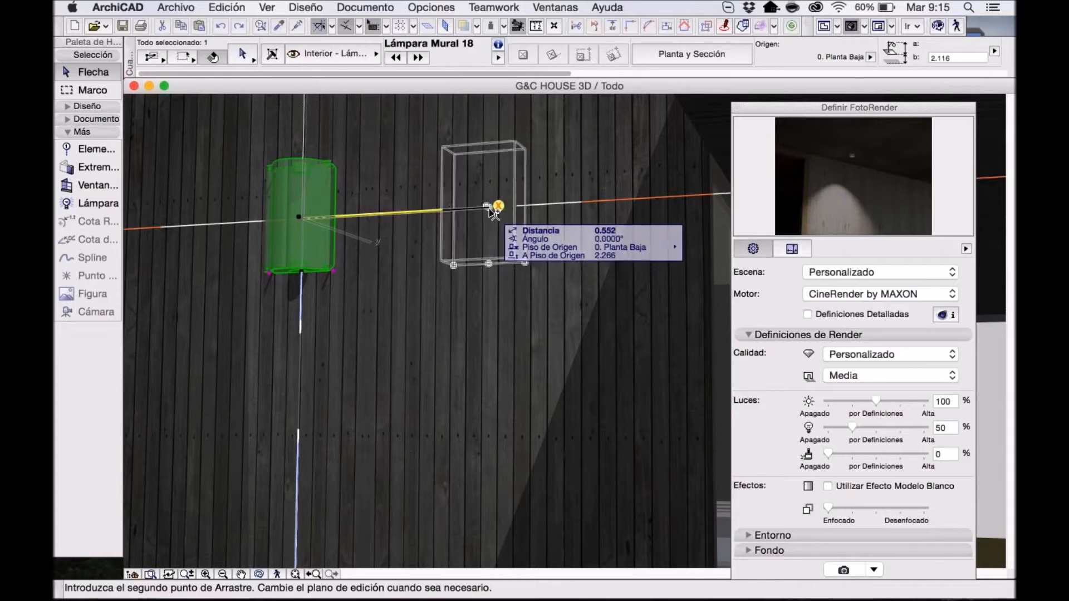
click(491, 209)
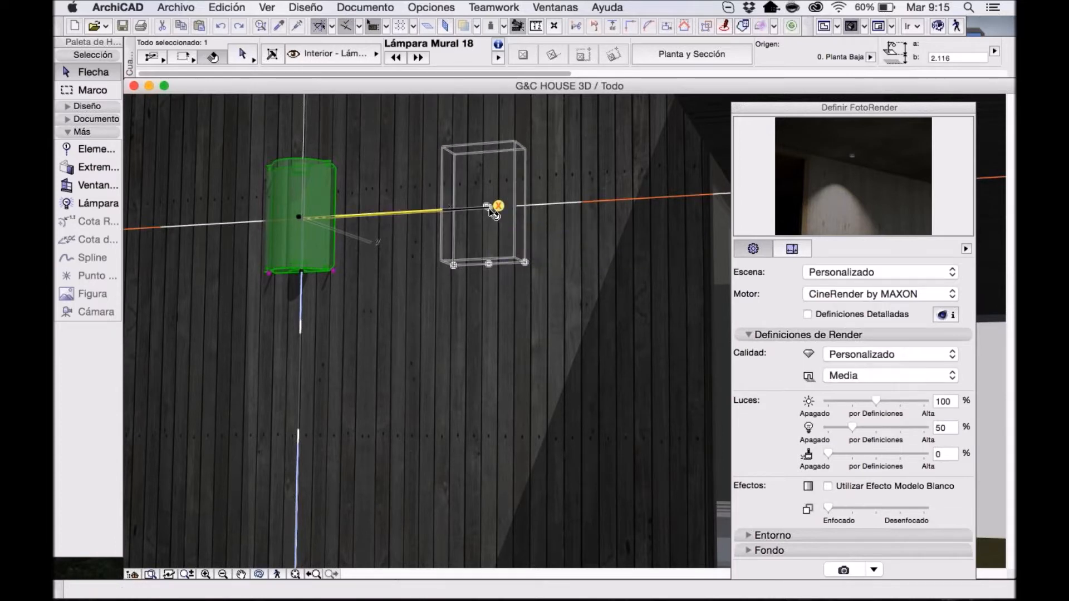
Set the copied wall lamp's glass surface to Vidrio - Lámpara in its Representación Modelo settings.
click(242, 56)
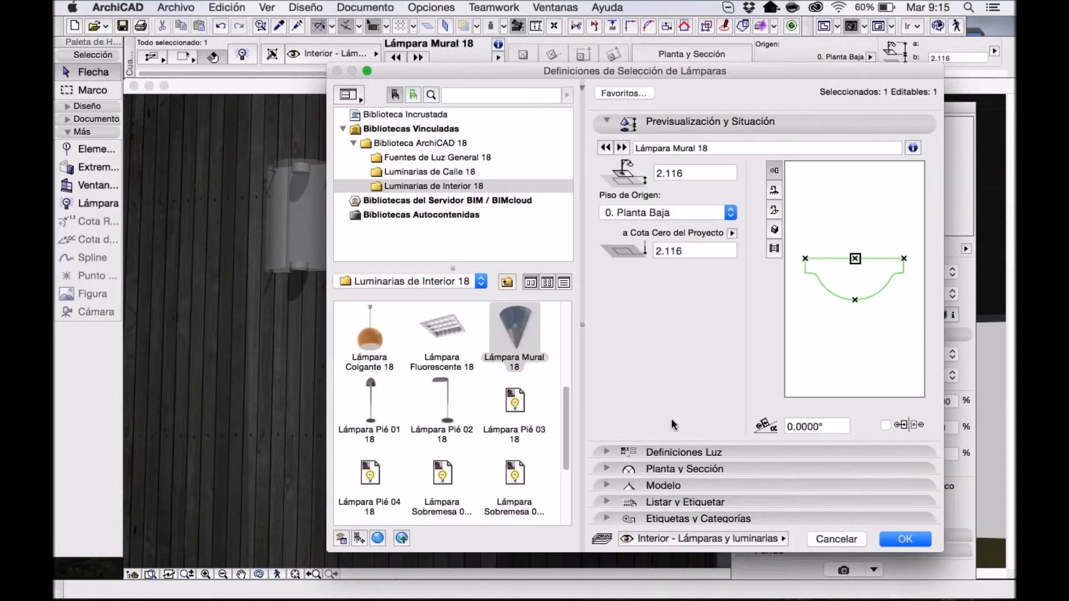
click(676, 485)
click(674, 408)
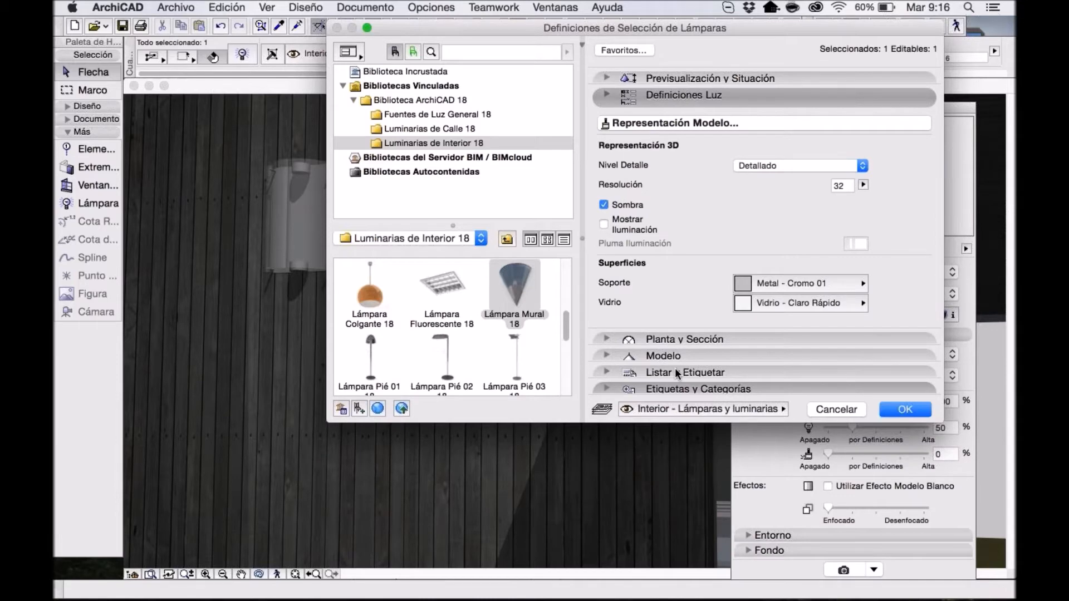
click(802, 302)
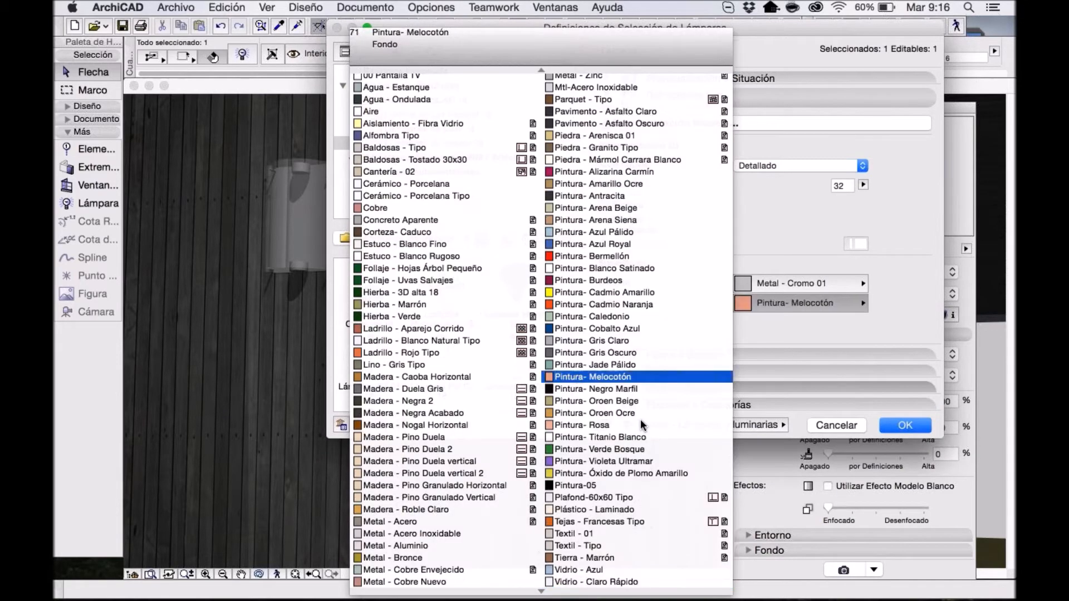
scroll(642, 424, down, 3)
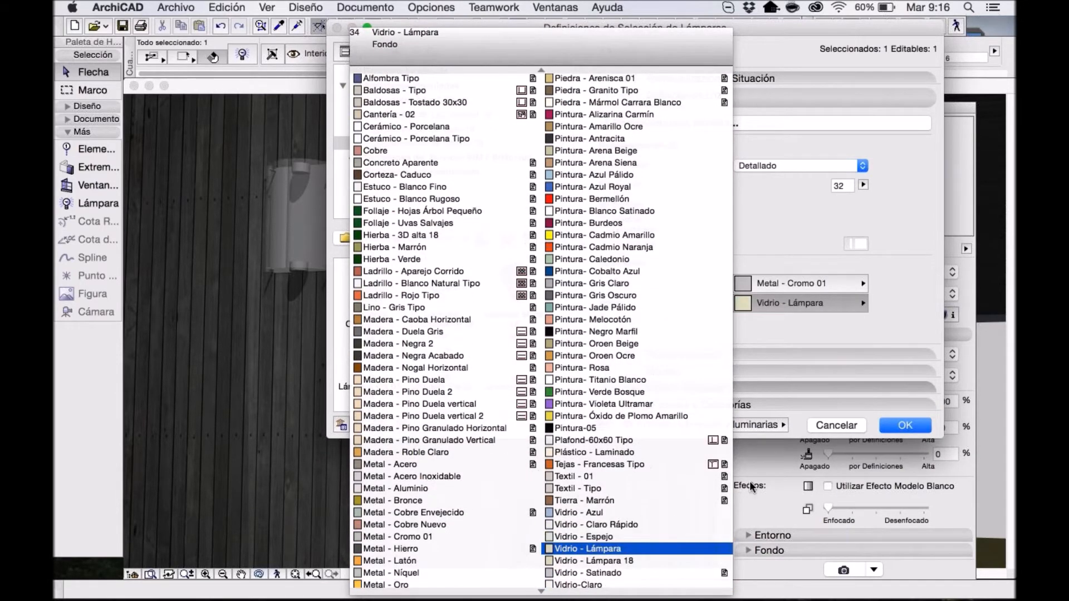
click(641, 549)
click(905, 426)
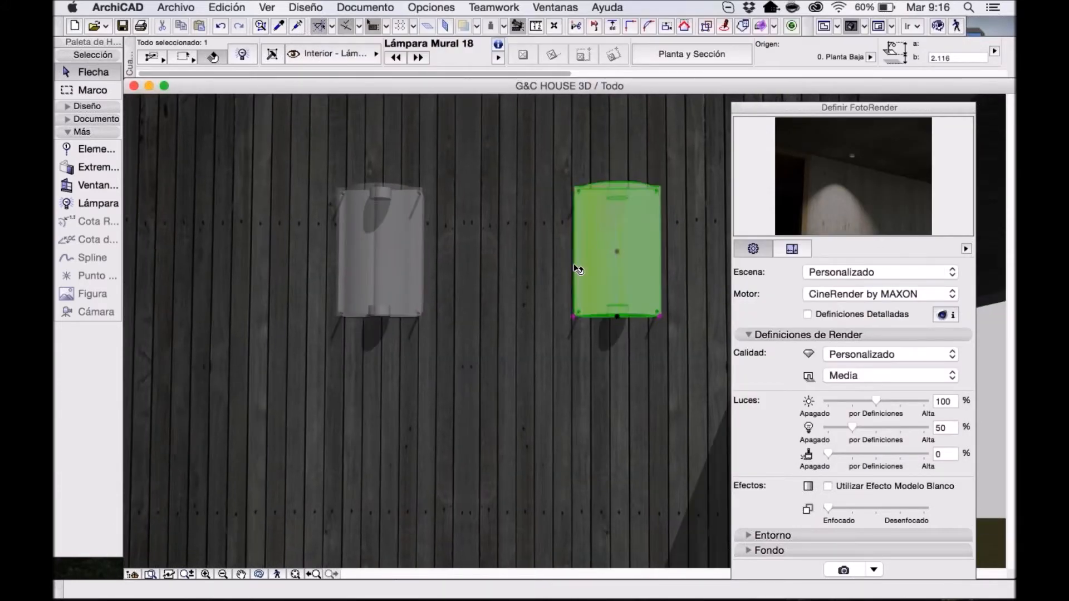
Review the copied wall lamp's intensity, colour and geometry under Parámetros Lámpara y Geometría Lámpara, and cancel the settings.
click(243, 56)
click(668, 123)
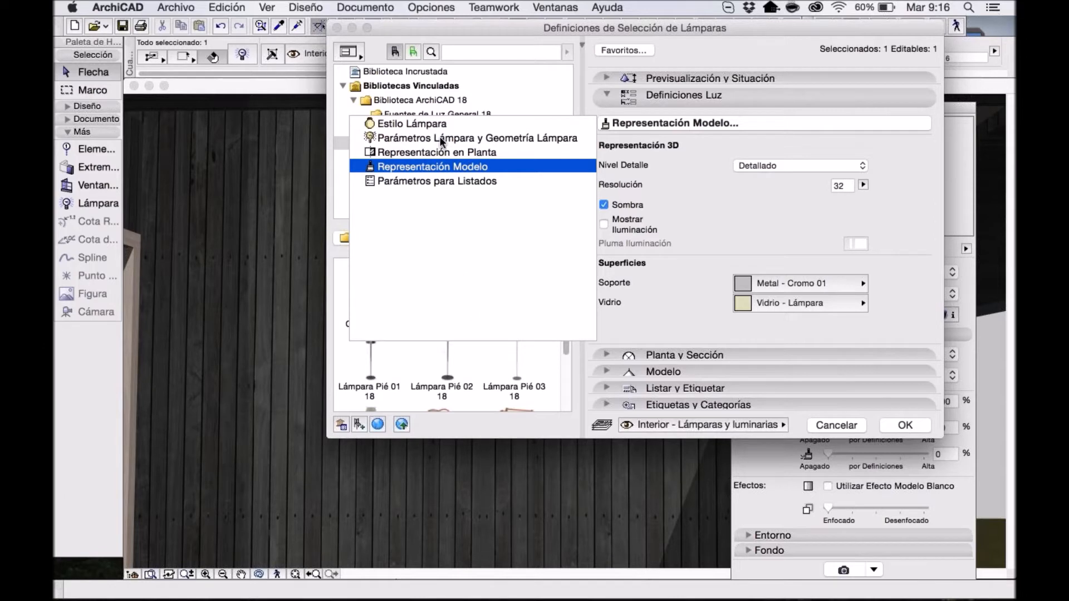
click(442, 139)
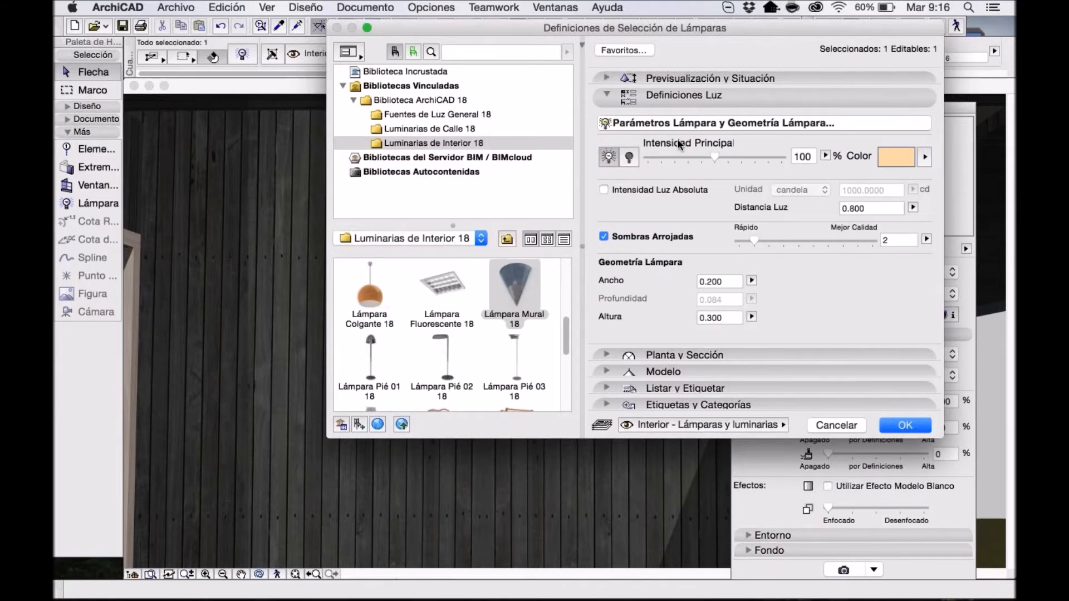
click(831, 426)
Deselect the copied wall lamp and refresh the FotoRender preview with both wall lamps in view.
click(542, 234)
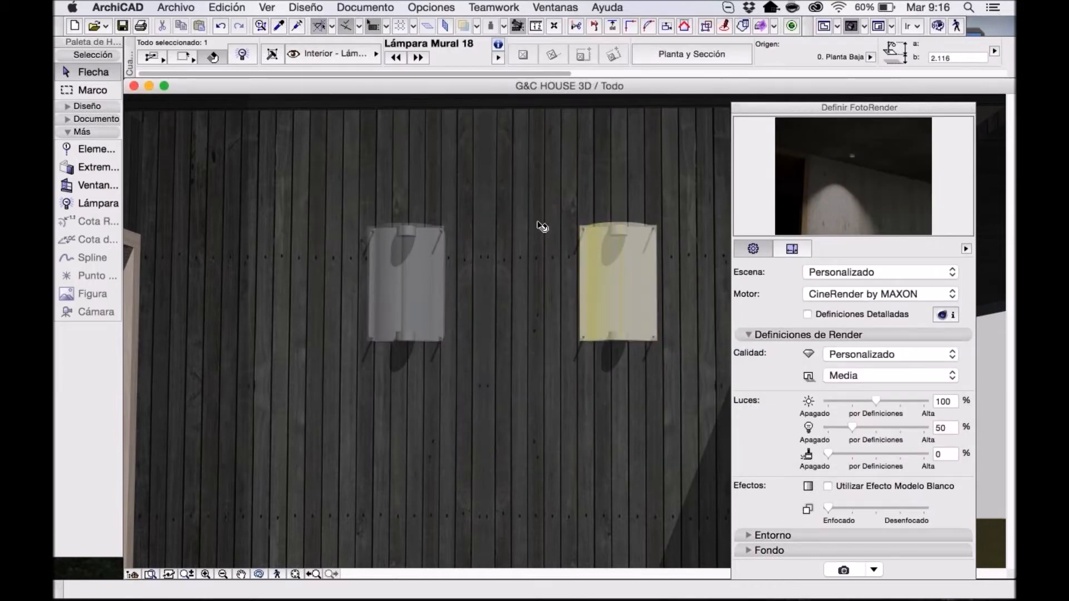
shift+middle_drag(555, 238, 556, 238)
scroll(556, 238, up, 1)
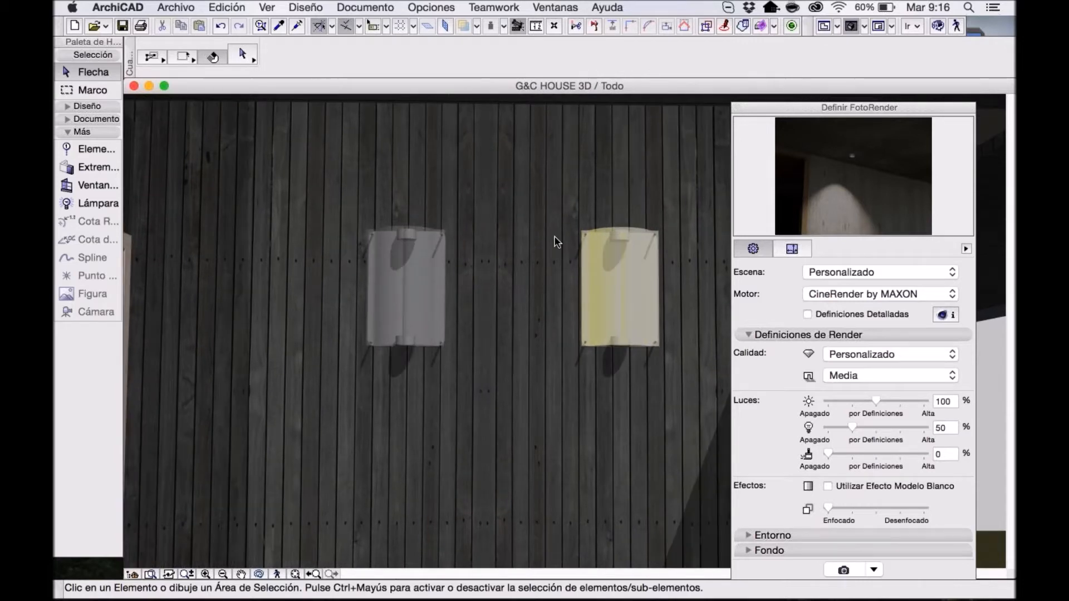
click(862, 189)
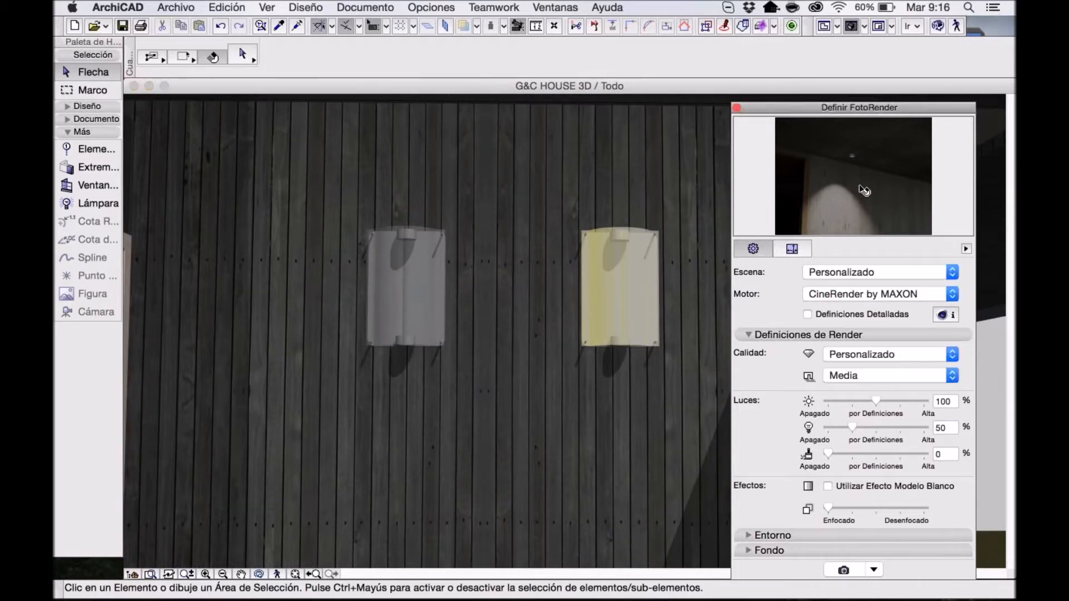
click(864, 191)
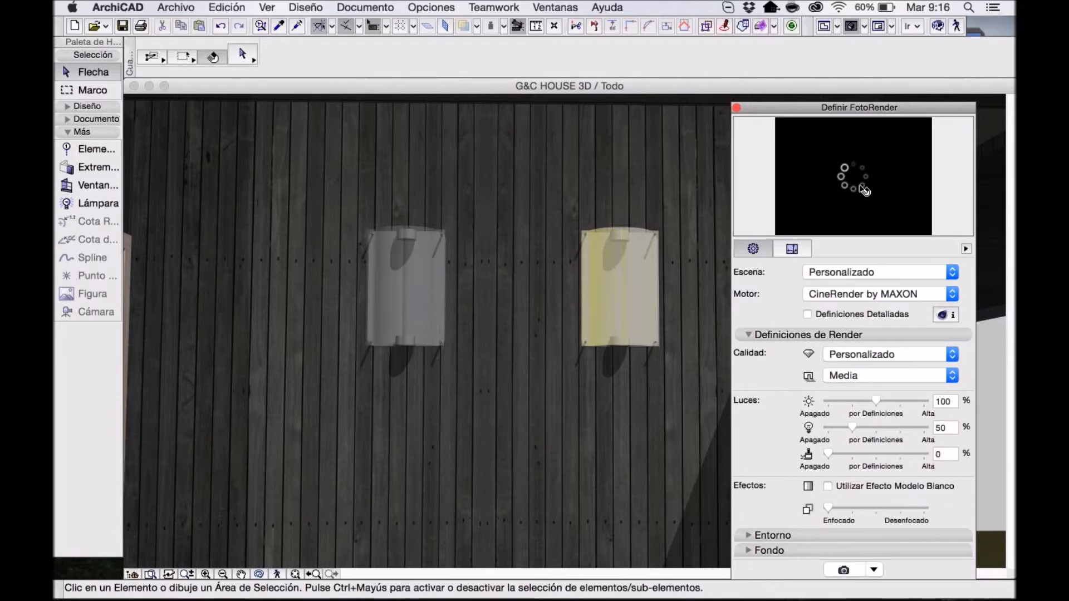
Open the project's surface attribute definitions and display the settings of the Vidrio - Lámpara surface.
click(431, 7)
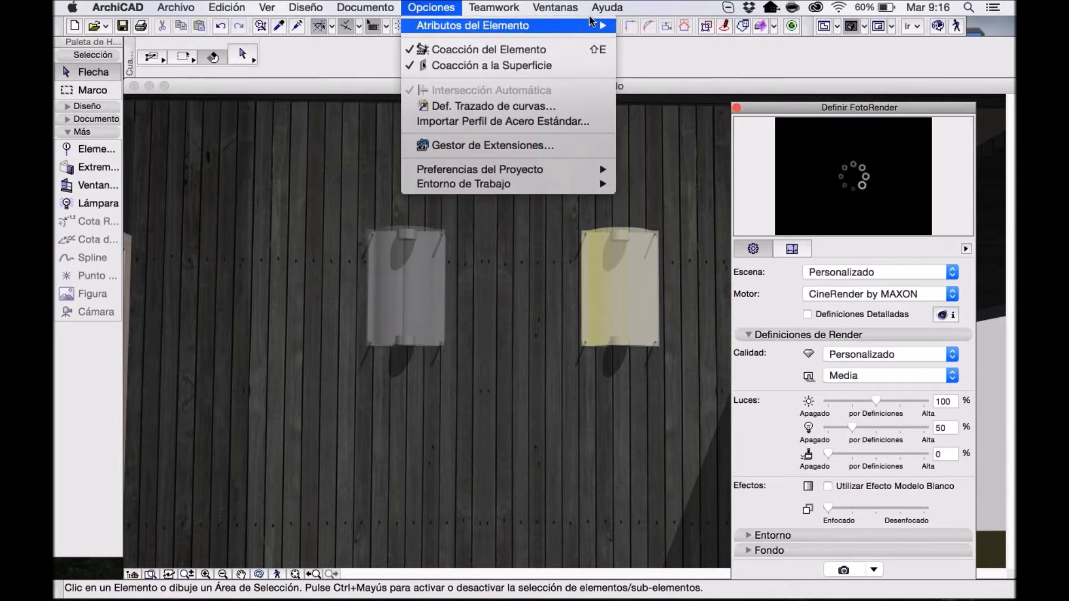
mouse_move(592, 25)
click(660, 127)
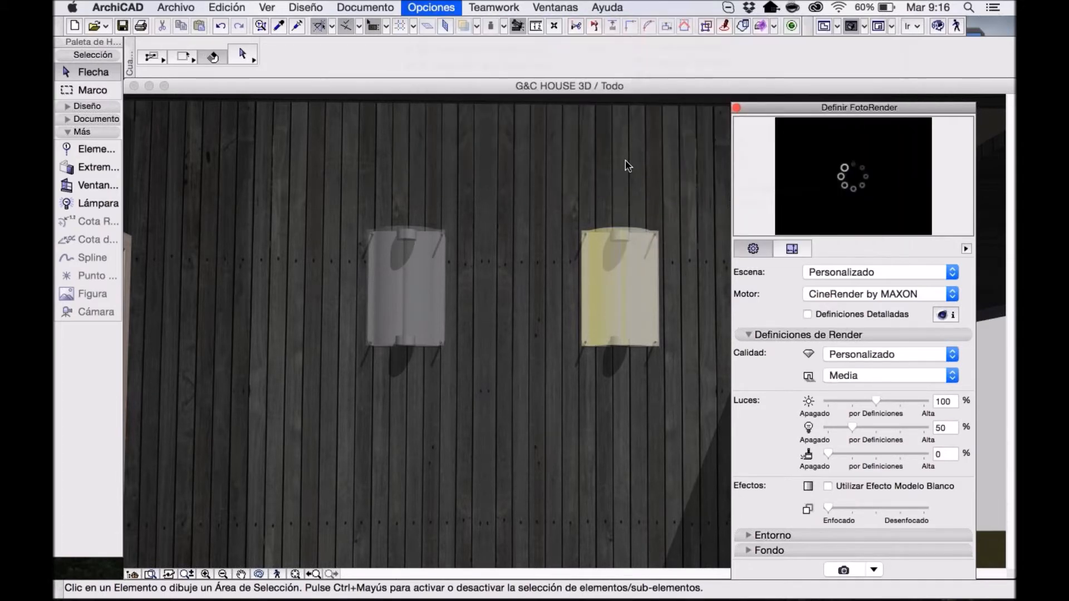
click(533, 68)
scroll(843, 549, down, 10)
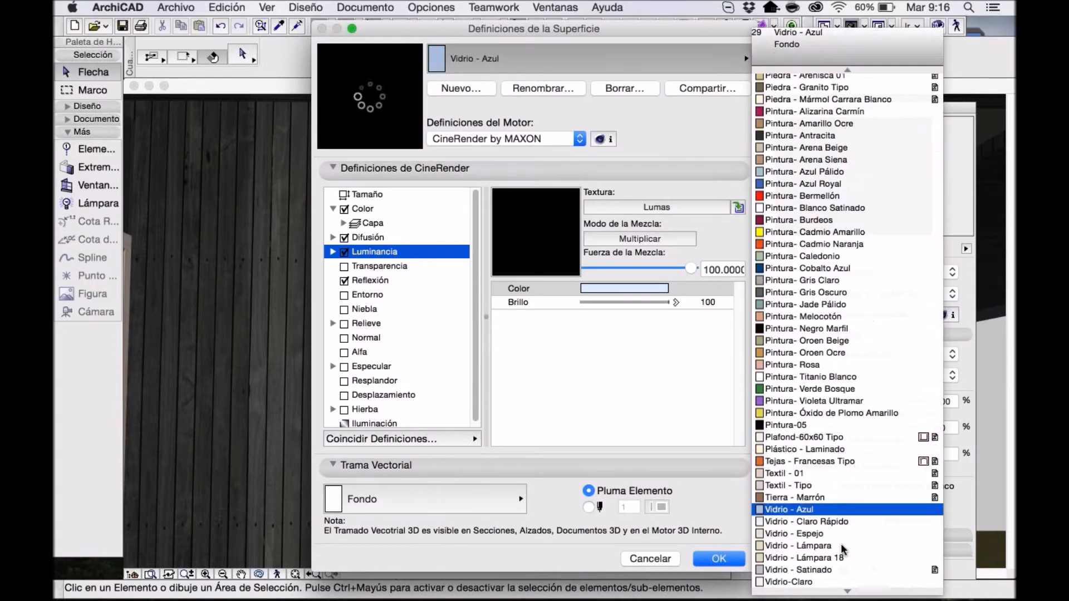
click(844, 547)
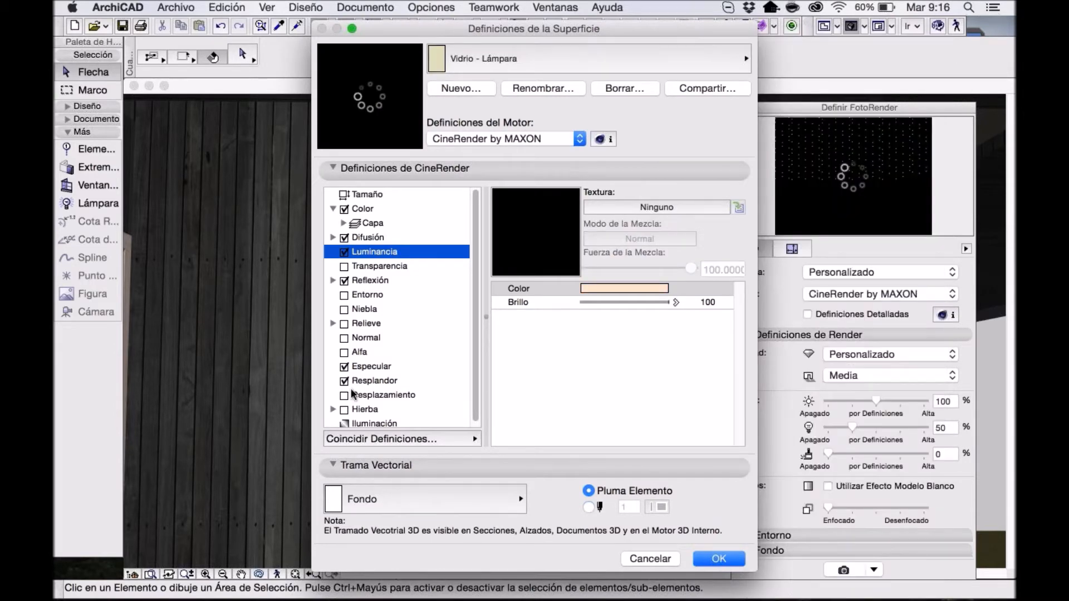
Disable the Resplandor channel of the Vidrio - Lámpara surface to preview it without glow.
scroll(348, 384, down, 1)
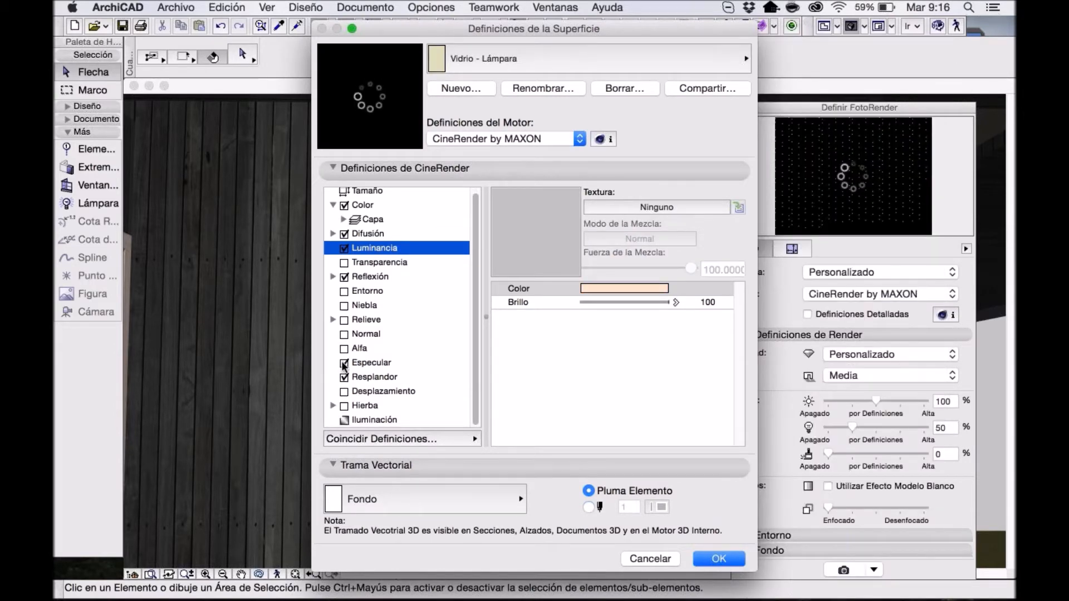
click(344, 378)
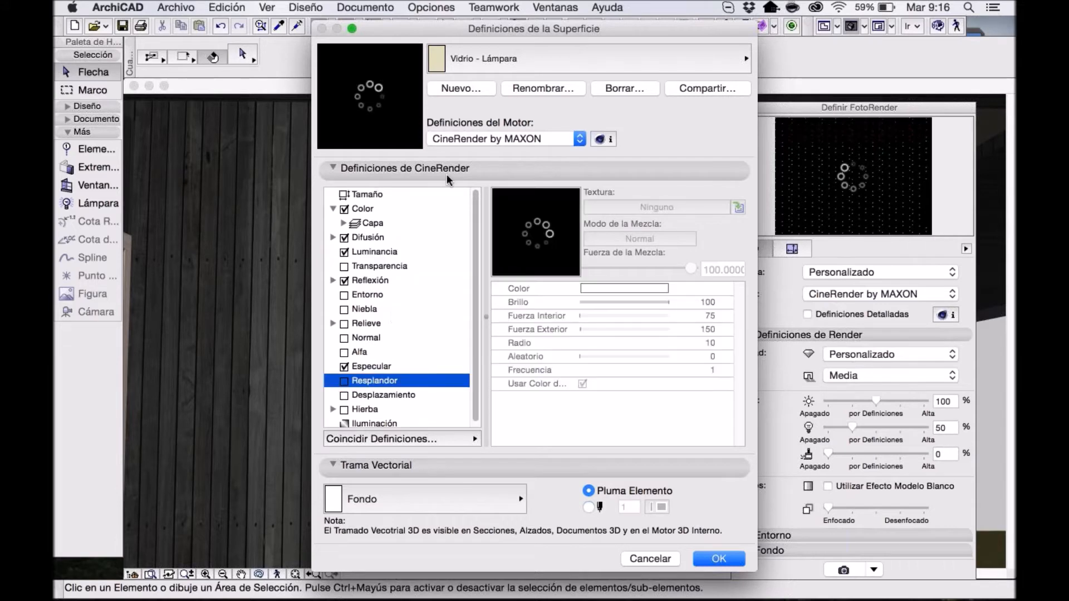
click(564, 383)
click(393, 170)
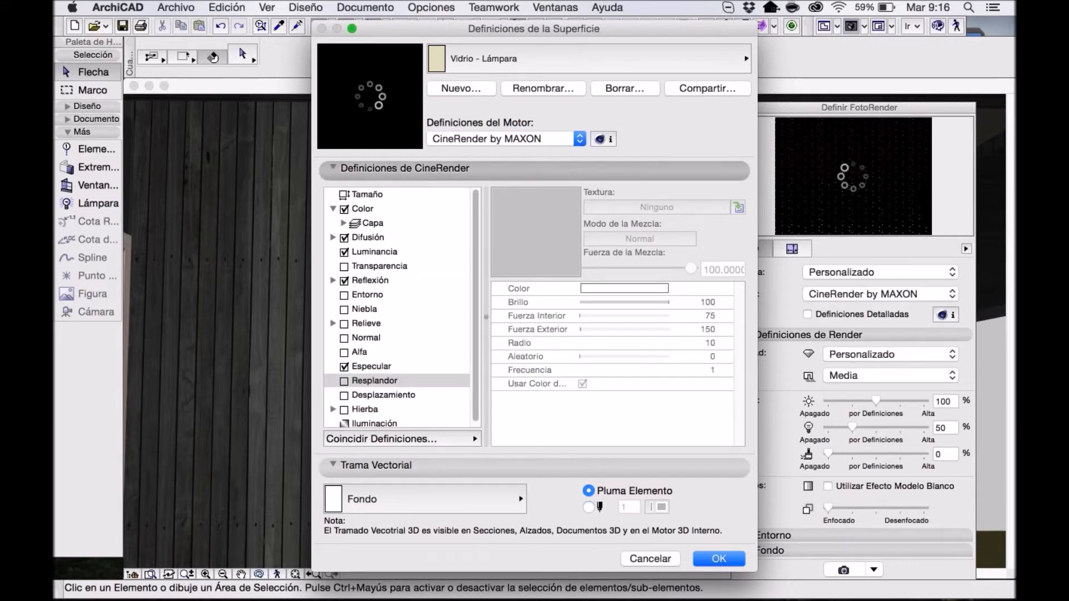
Switch the Luminancia channel of Vidrio - Lámpara off and on again to compare its effect in the surface preview.
click(382, 254)
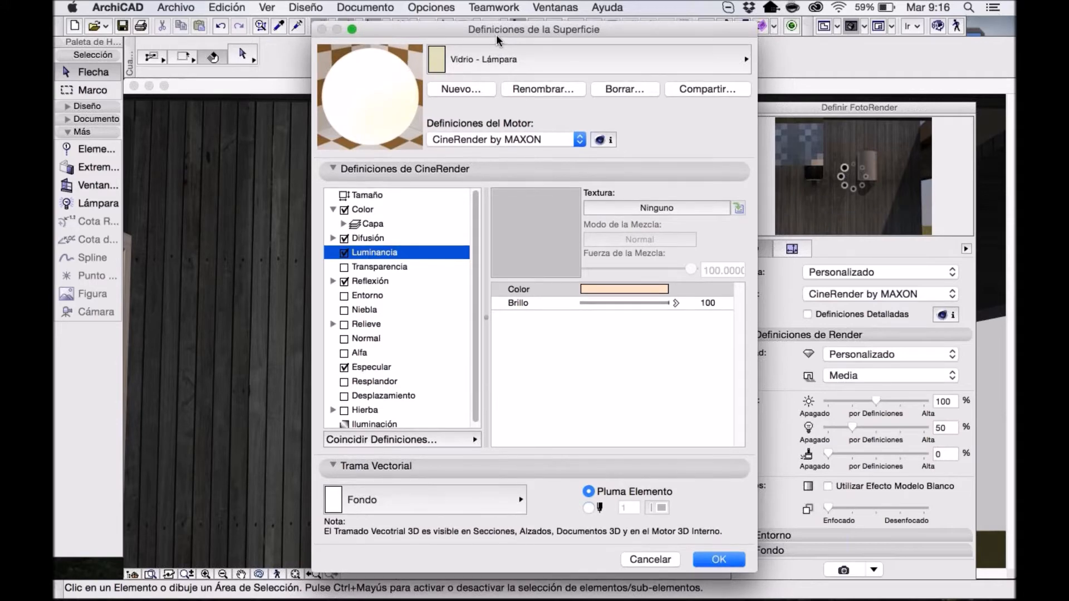
drag(497, 40, 480, 51)
click(326, 264)
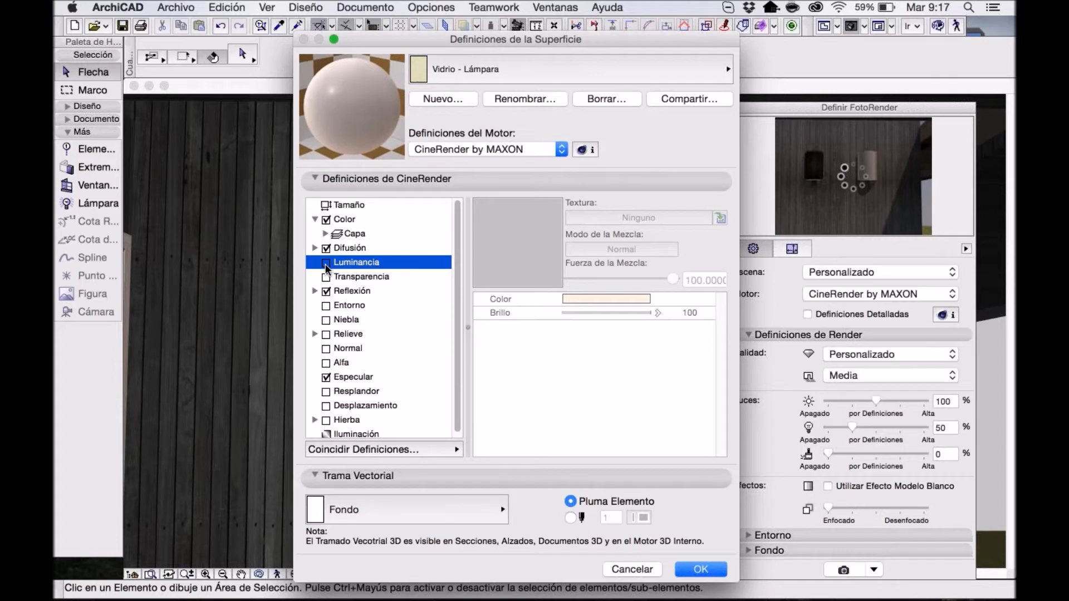
click(326, 264)
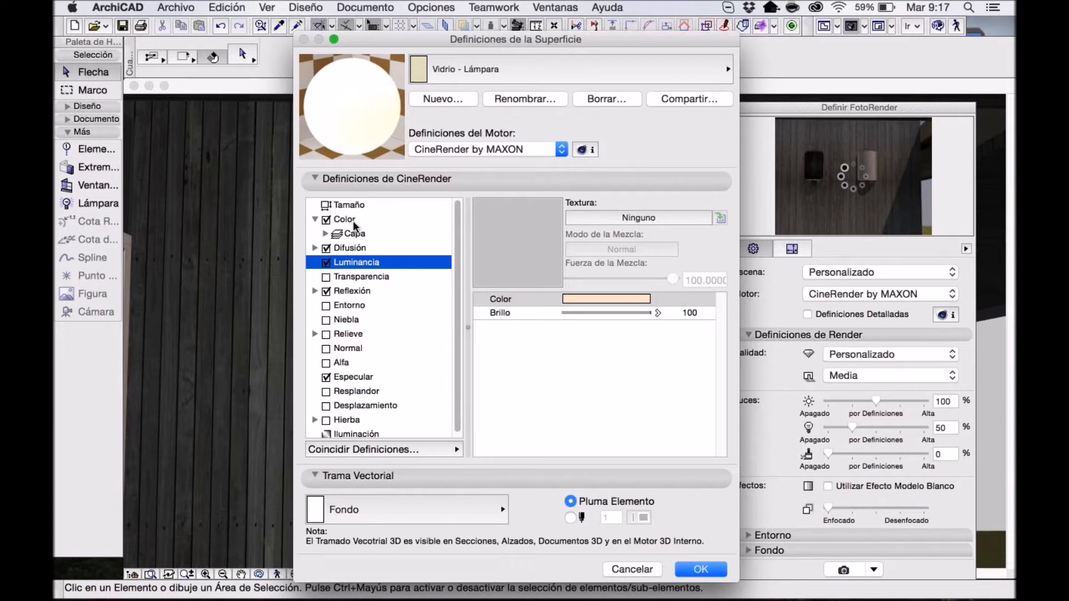
Enable the Resplandor channel of Vidrio - Lámpara again and accept the surface definitions.
scroll(355, 397, down, 1)
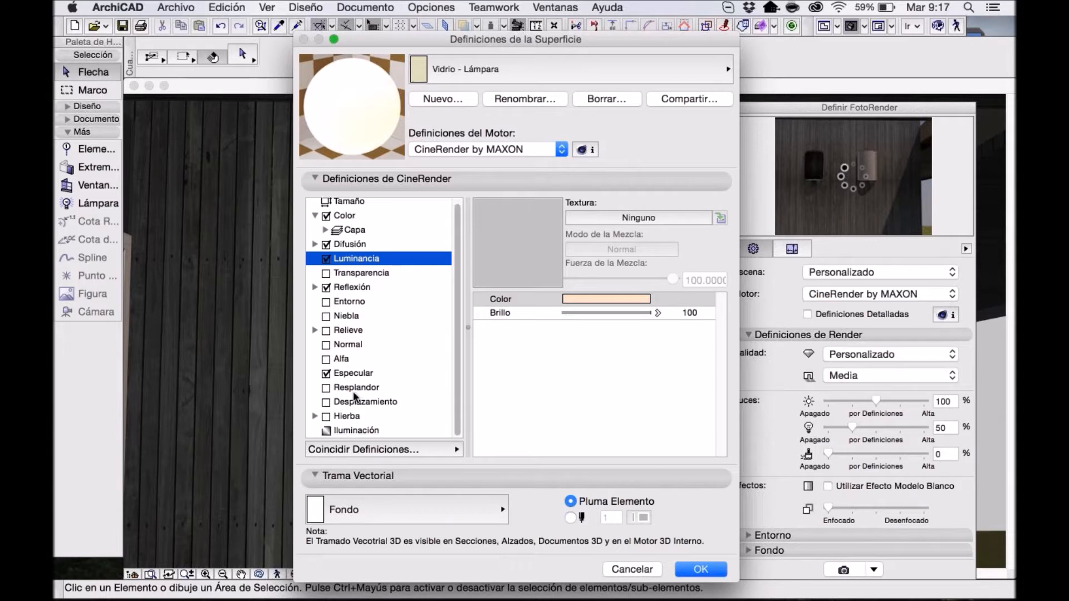
click(326, 388)
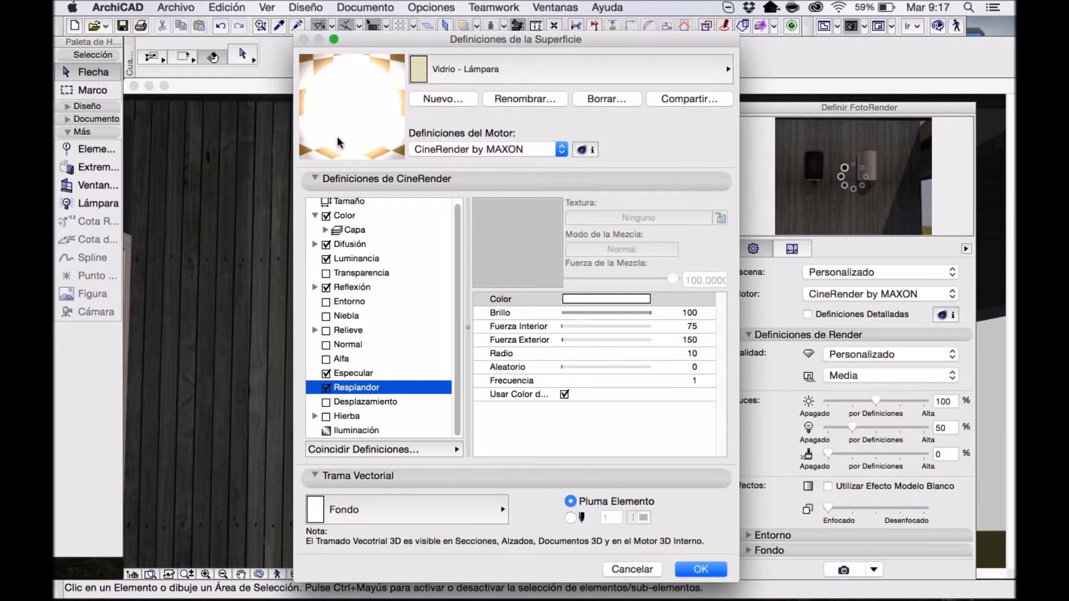
click(719, 568)
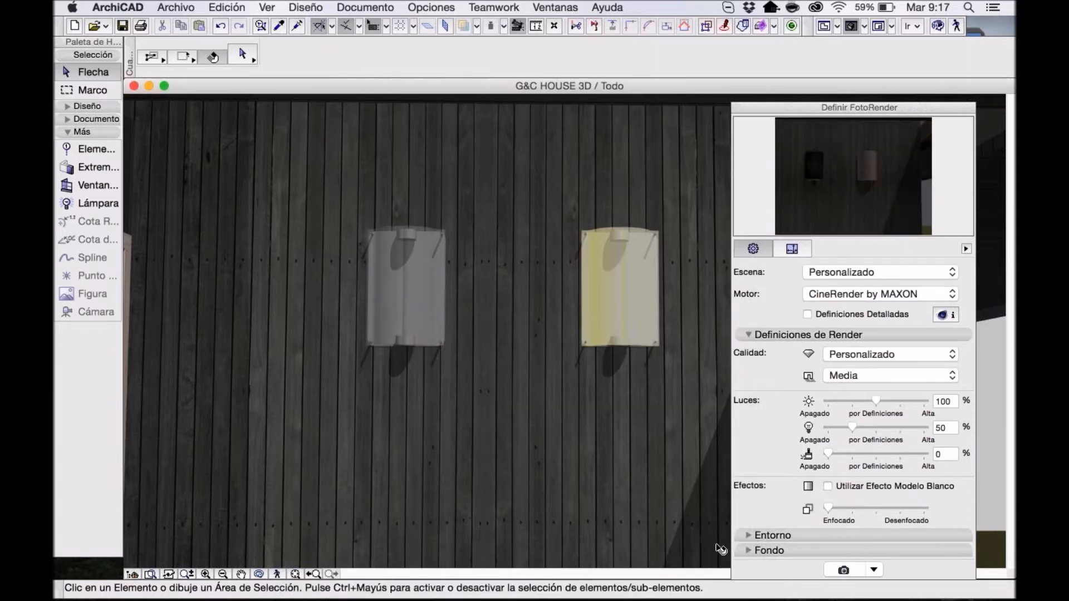
Set the light intensity of luminous surfaces to 50% in the FotoRender settings.
click(850, 454)
click(850, 455)
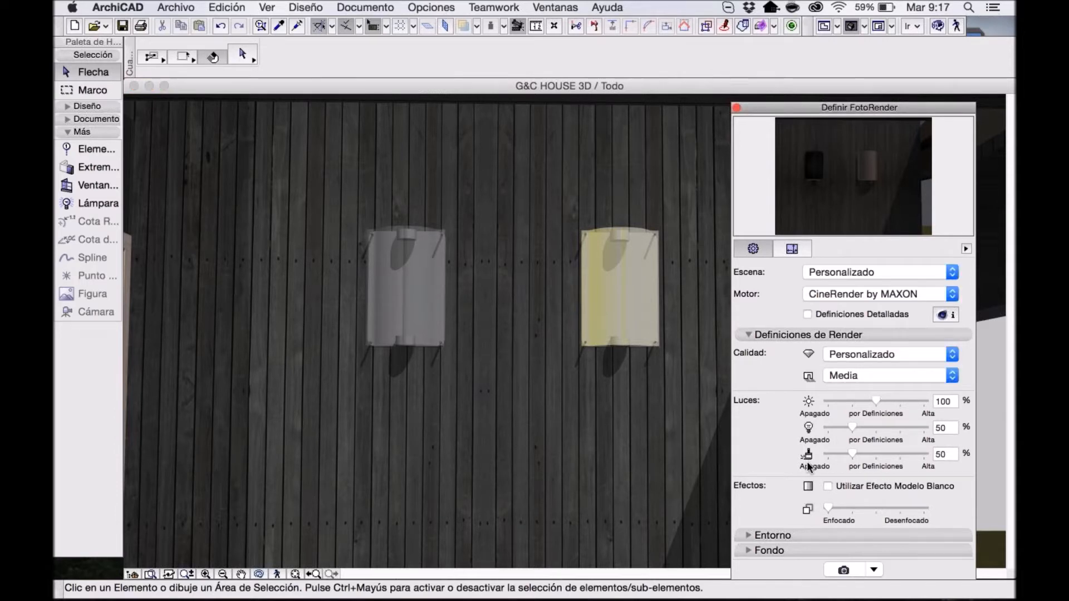
Draw a rectangular marquee around both wall lamps in the 3D view and render that area.
click(106, 91)
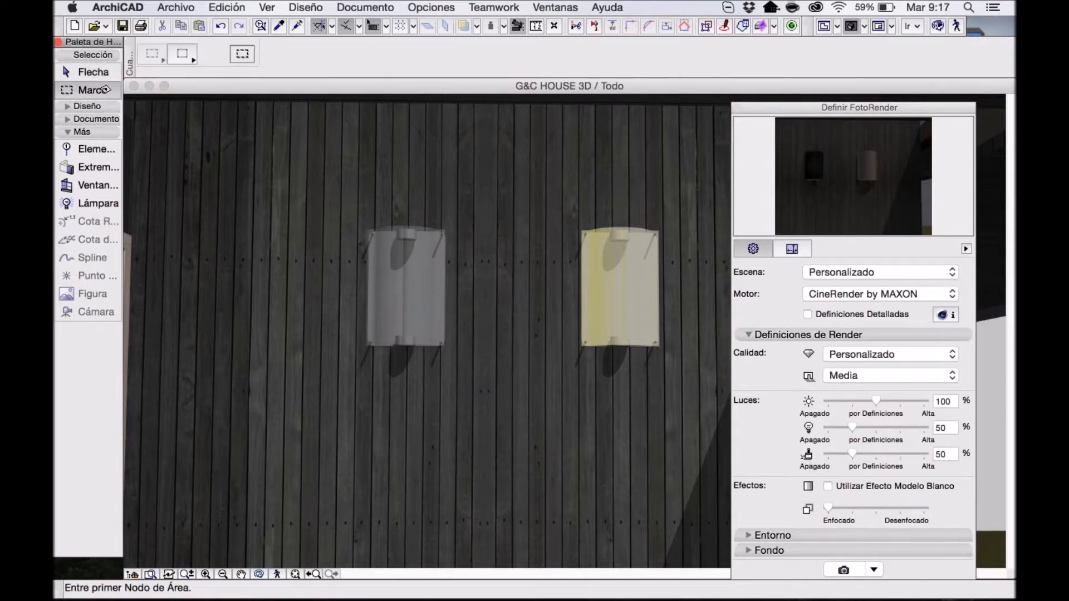
scroll(294, 177, right, 2)
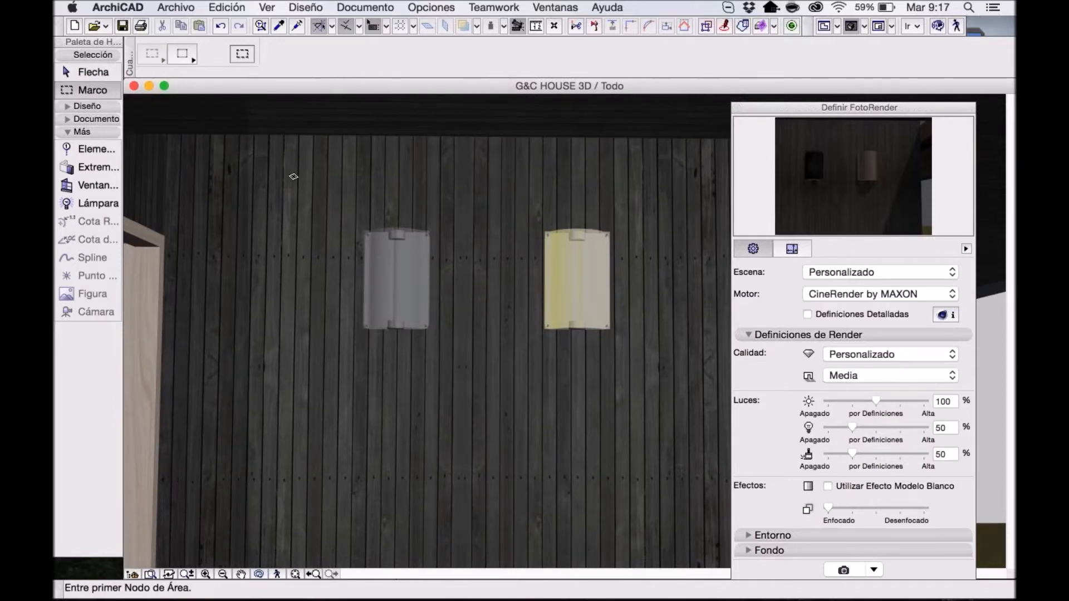
click(280, 175)
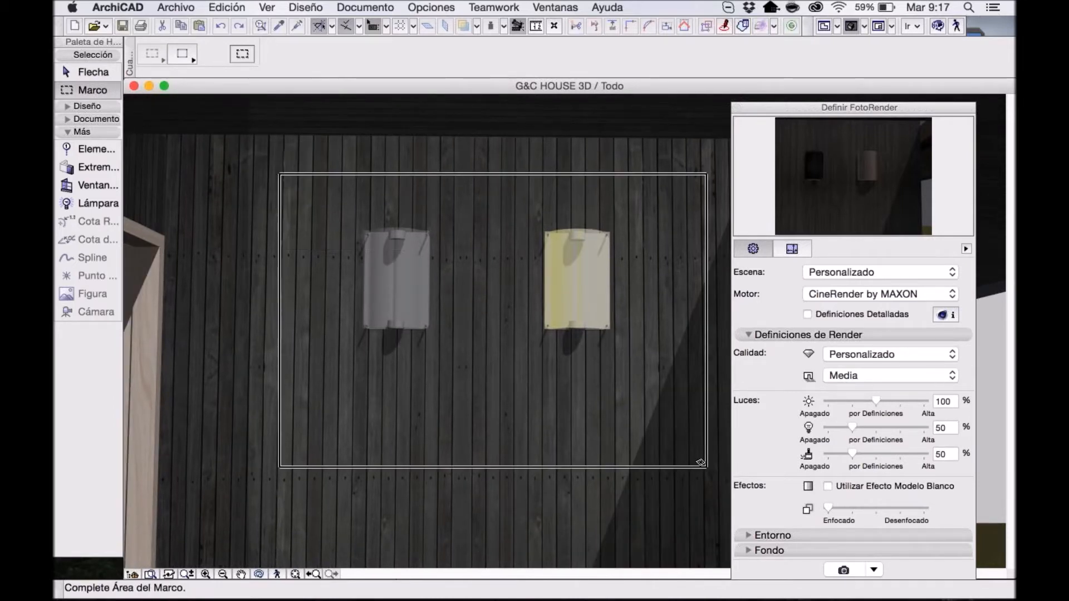
click(705, 466)
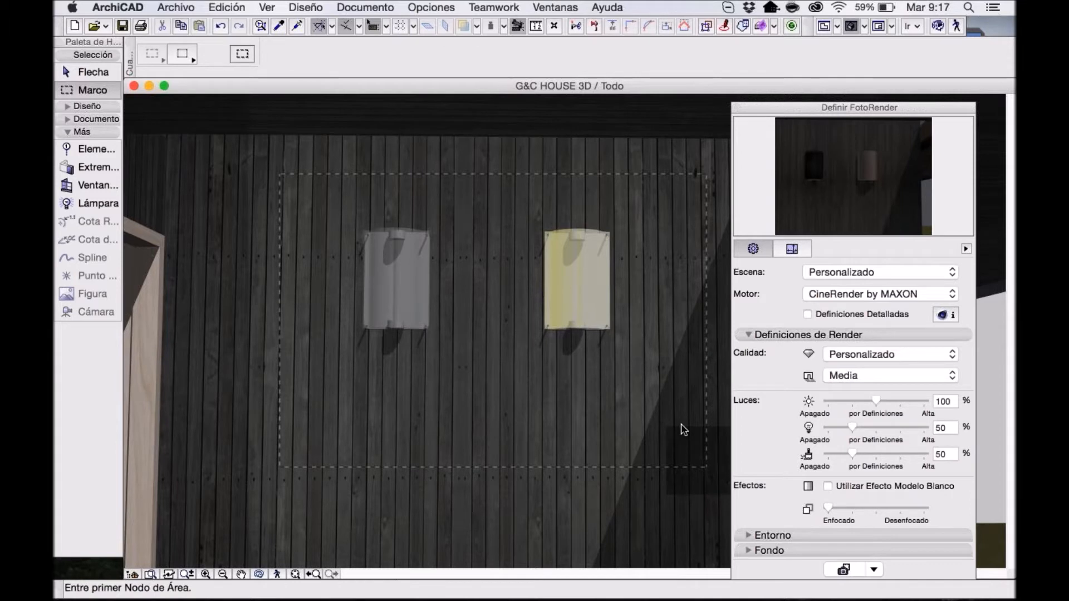
click(846, 572)
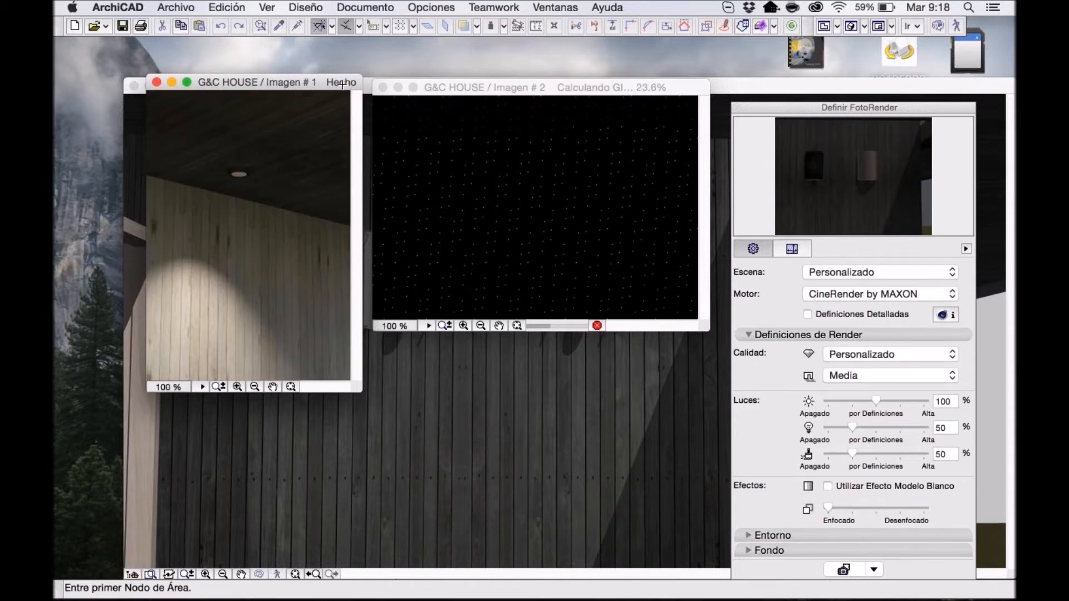
Move the finished Imagen # 1 and the running Imagen # 2 render windows to the upper left, side by side.
drag(285, 87, 222, 62)
drag(457, 88, 382, 62)
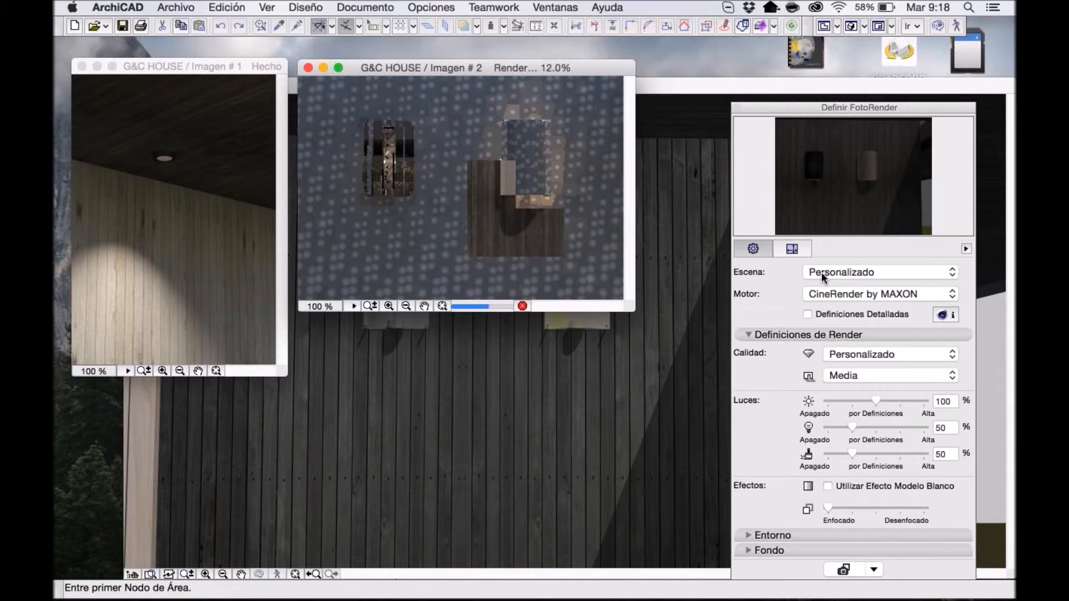
click(822, 274)
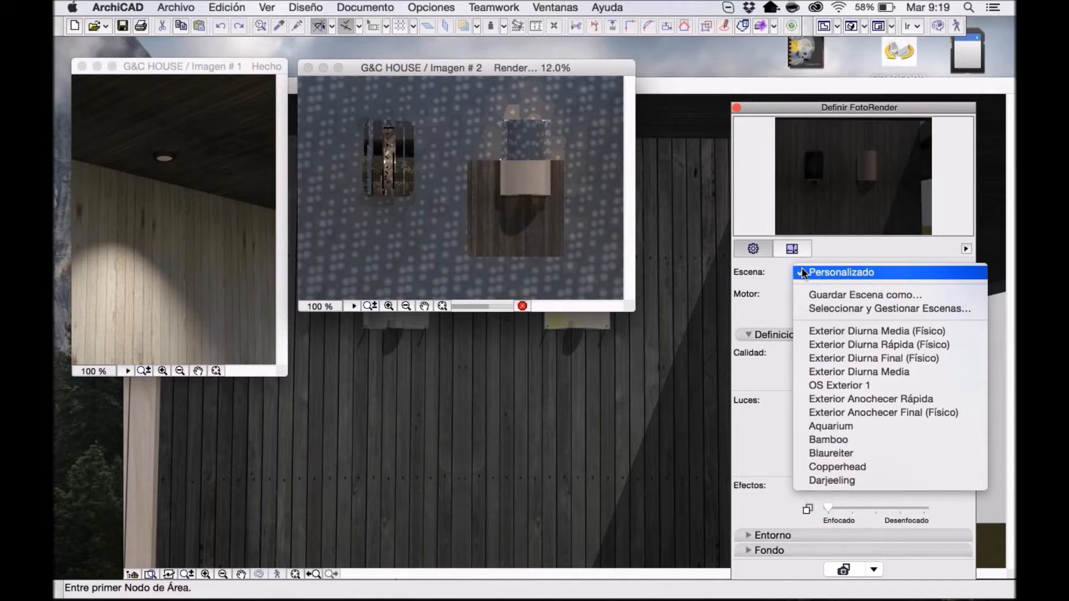
click(802, 270)
click(814, 271)
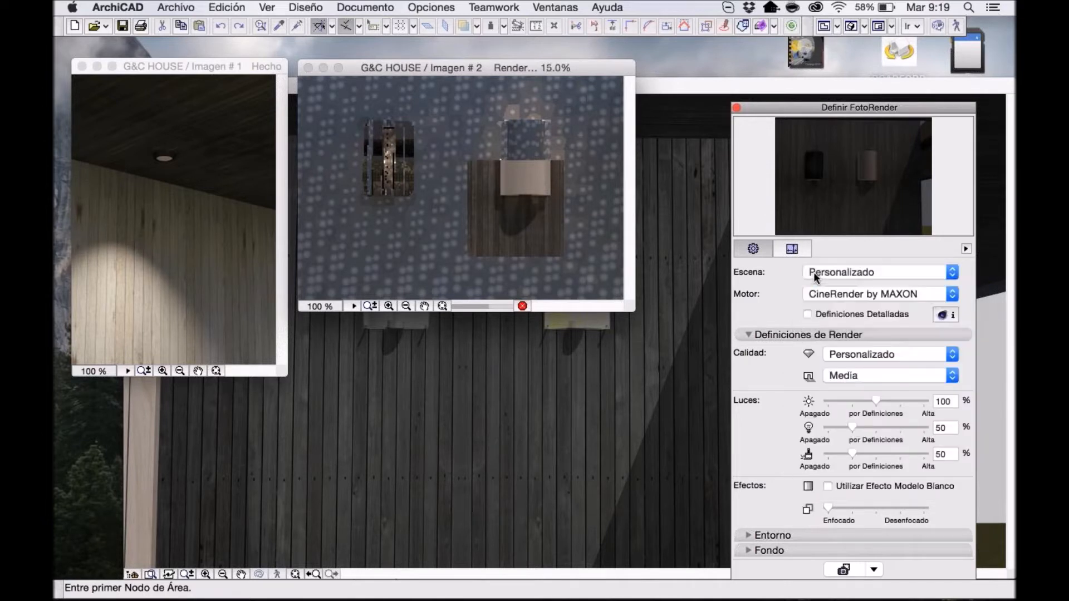
click(817, 272)
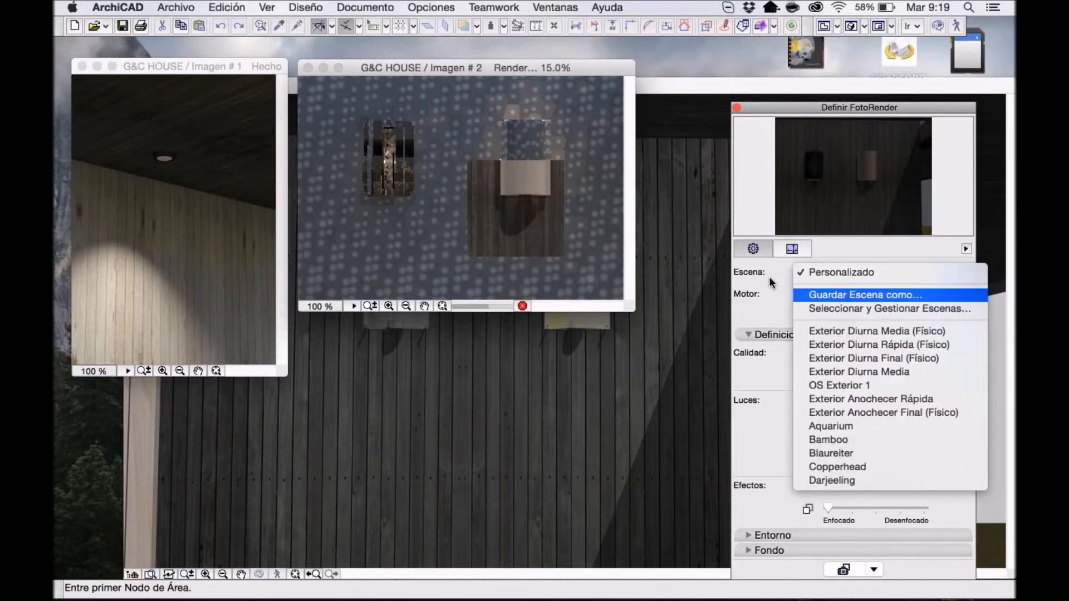
click(781, 310)
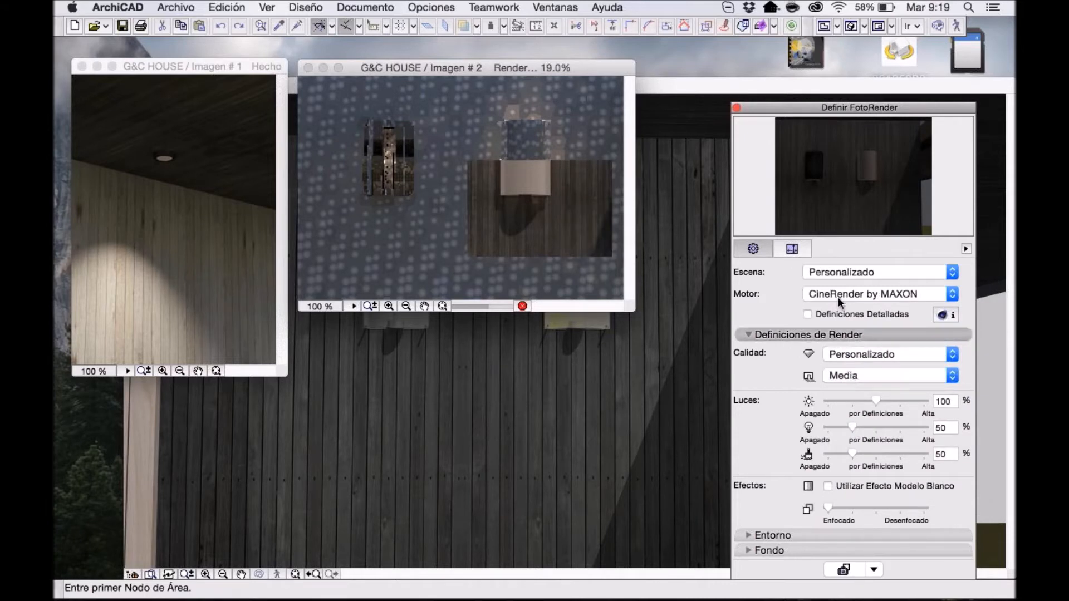
click(869, 273)
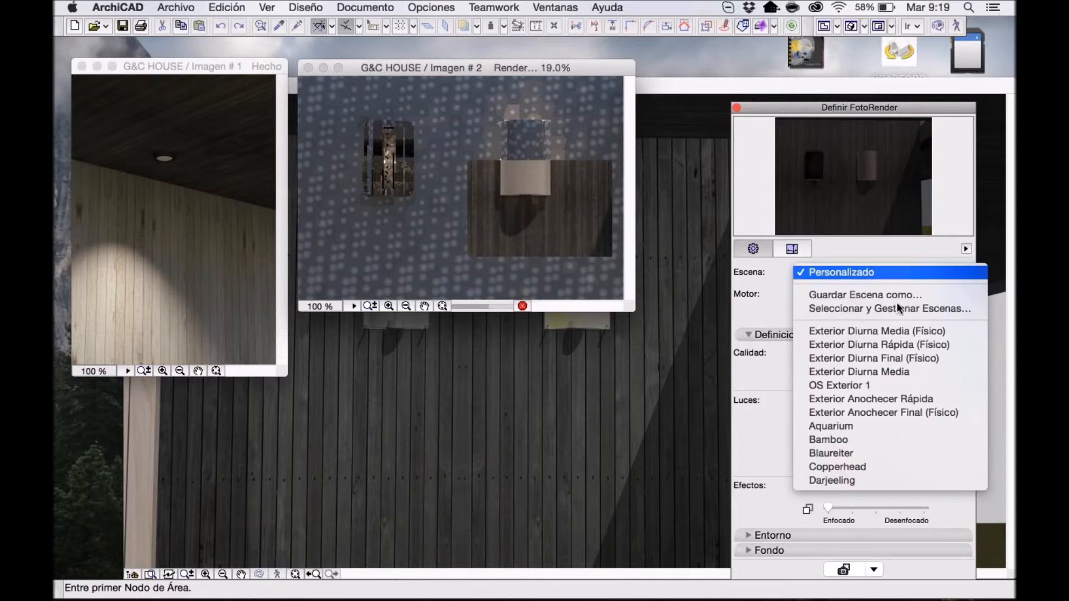
click(767, 310)
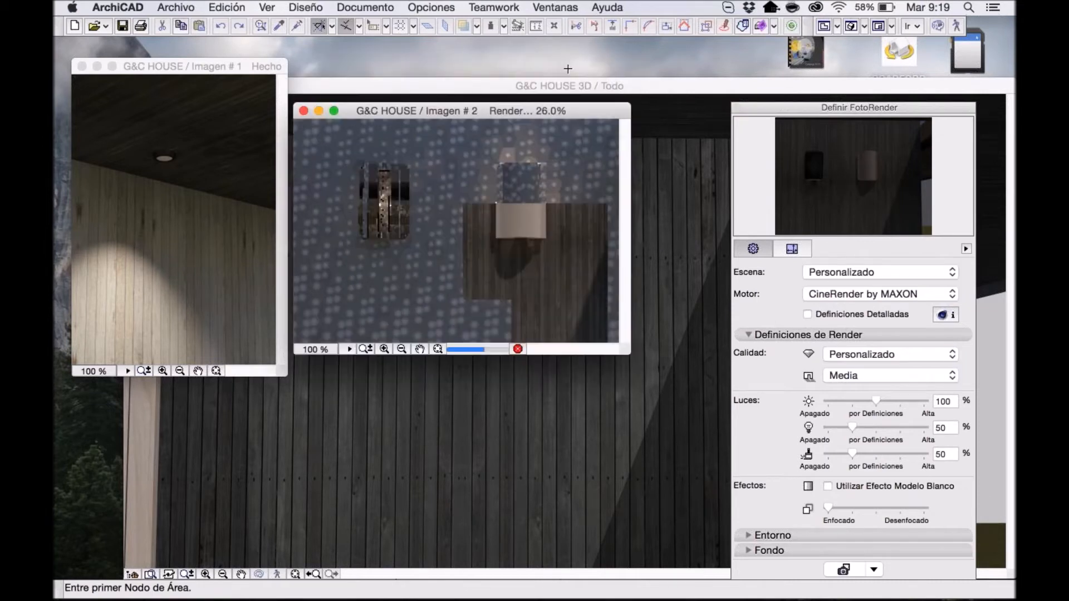
Move the Imagen # 2 render window down over the lower part of Imagen # 1, uncovering the wall lamps in the 3D view.
drag(568, 69, 374, 102)
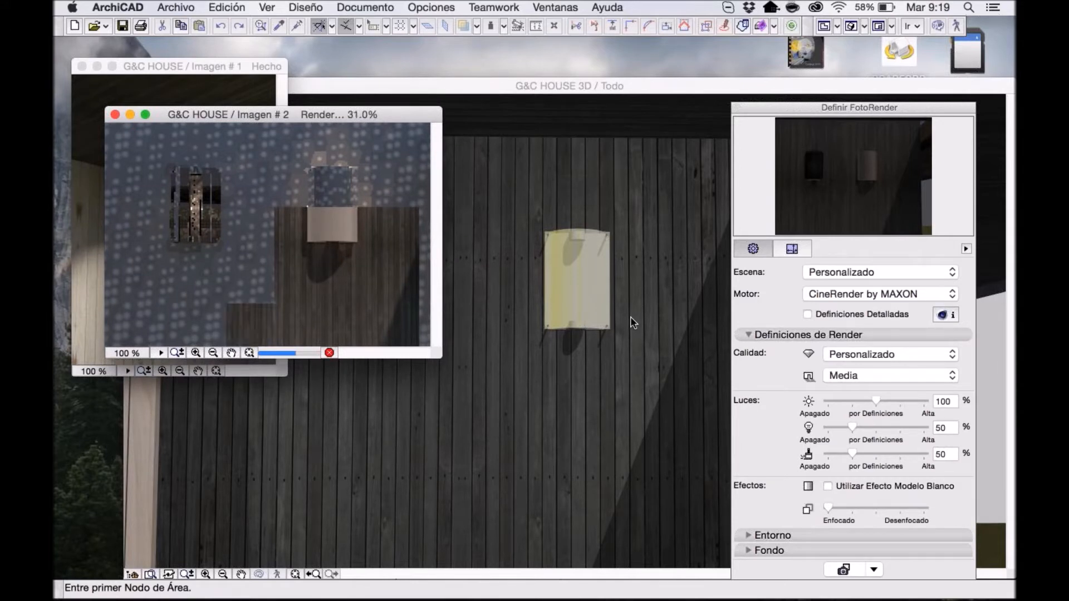
drag(309, 118, 264, 218)
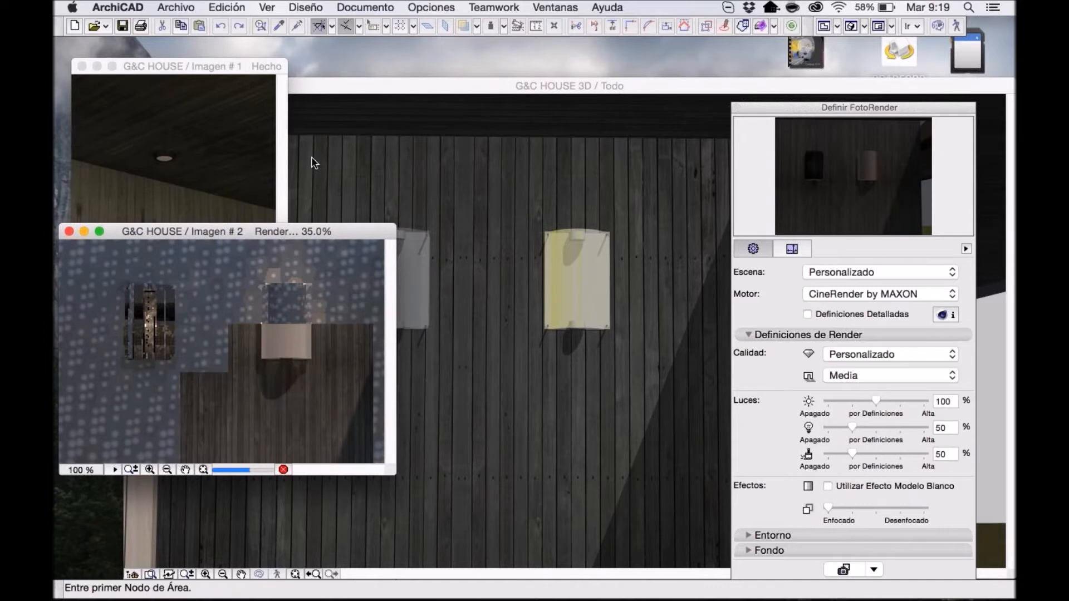
drag(331, 231, 362, 284)
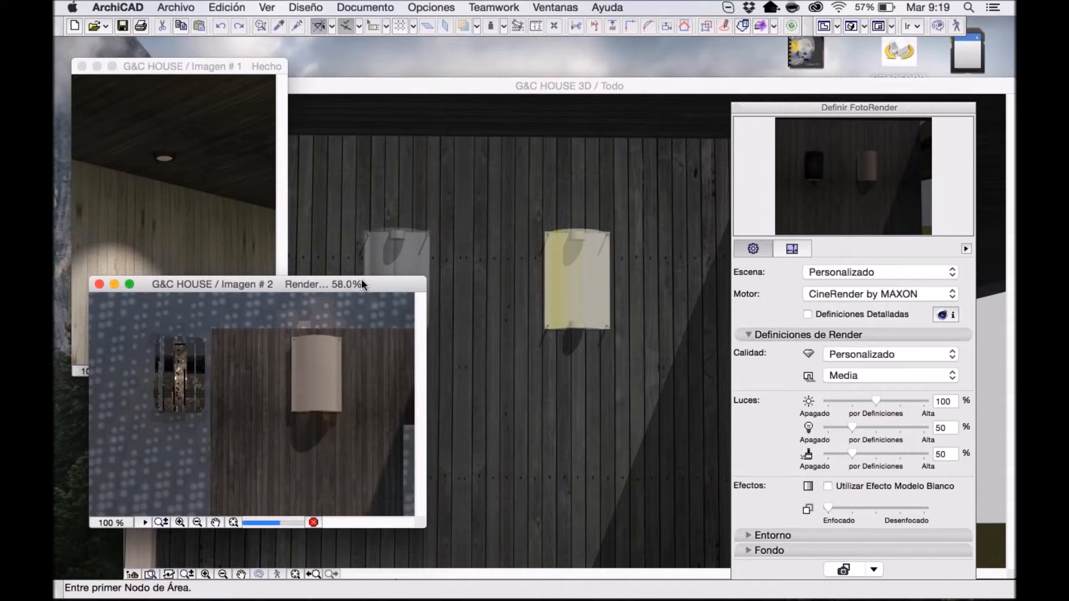
Move the Imagen # 2 render window up beside the wall lamp and shift the Definir FotoRender window slightly higher.
drag(362, 281, 365, 277)
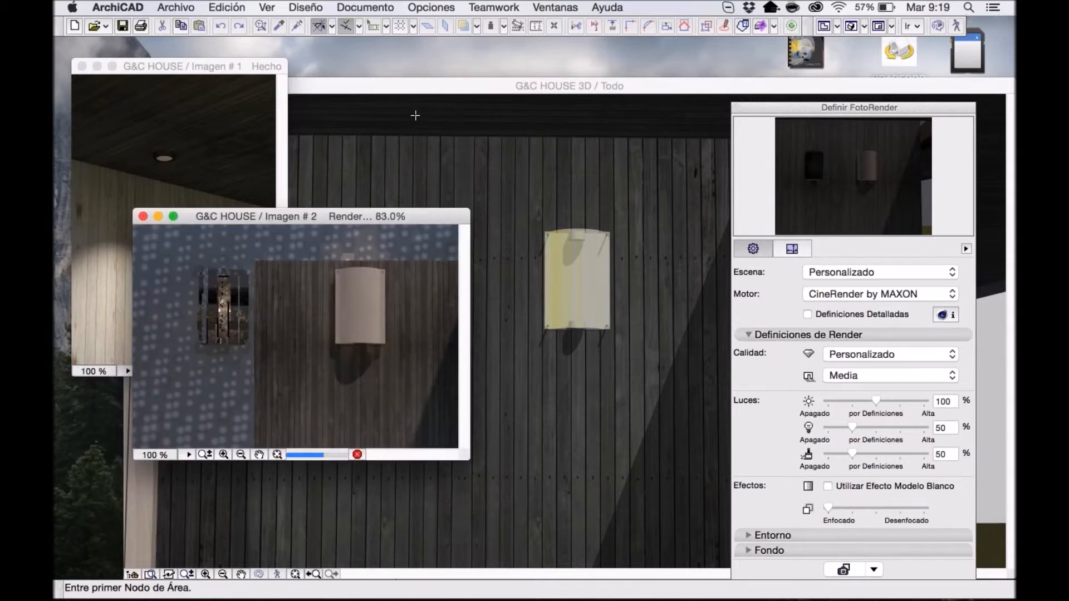
drag(393, 216, 416, 113)
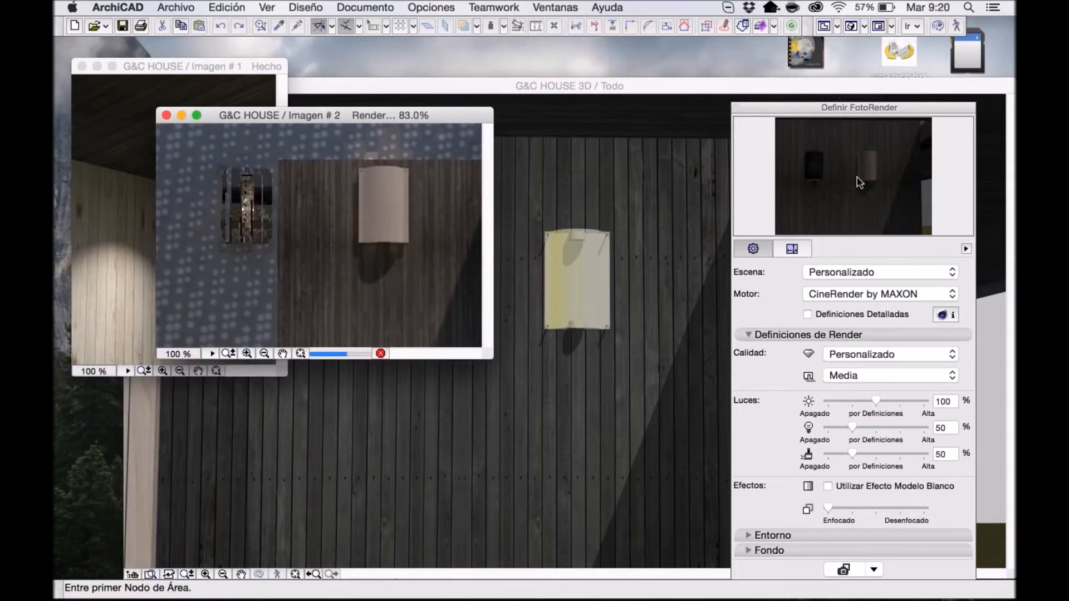
drag(873, 108, 868, 71)
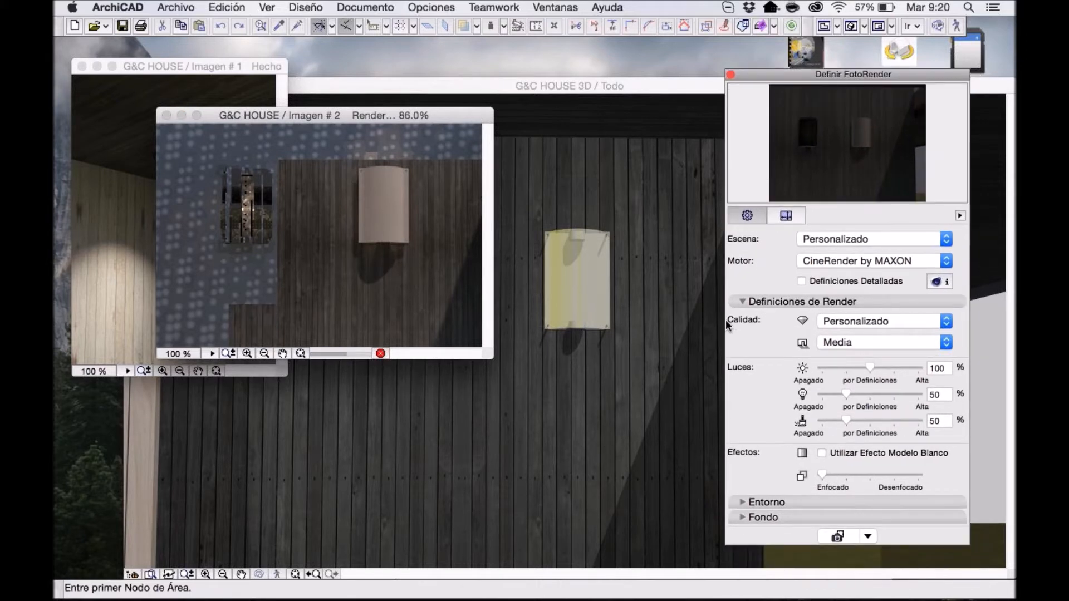
Review the Entorno and Fondo sections of the FotoRender settings, then return to Definiciones de Render.
click(781, 302)
click(779, 315)
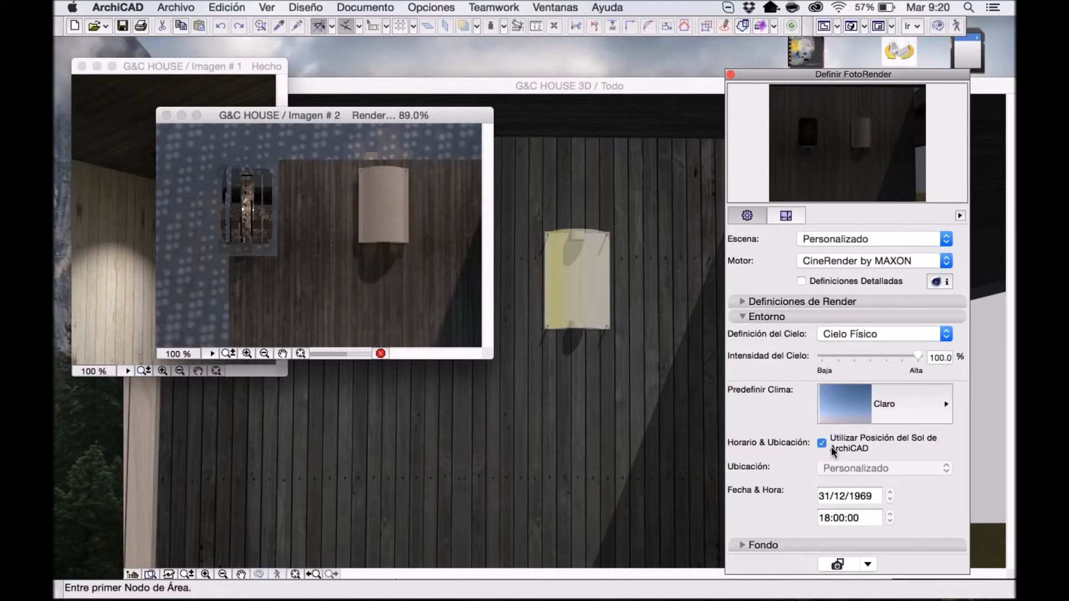
click(780, 318)
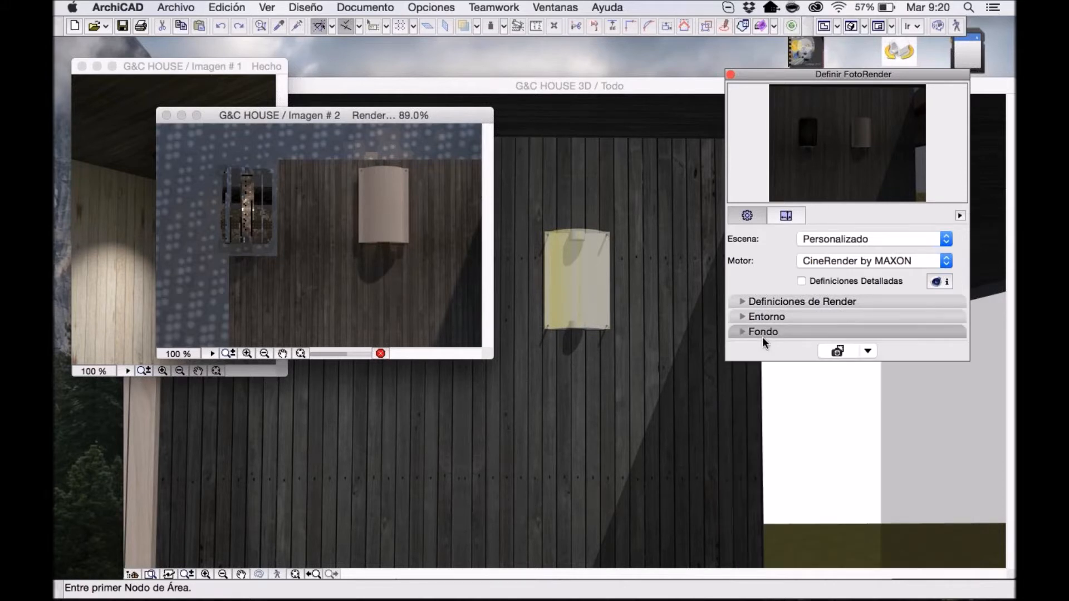
click(768, 332)
click(771, 333)
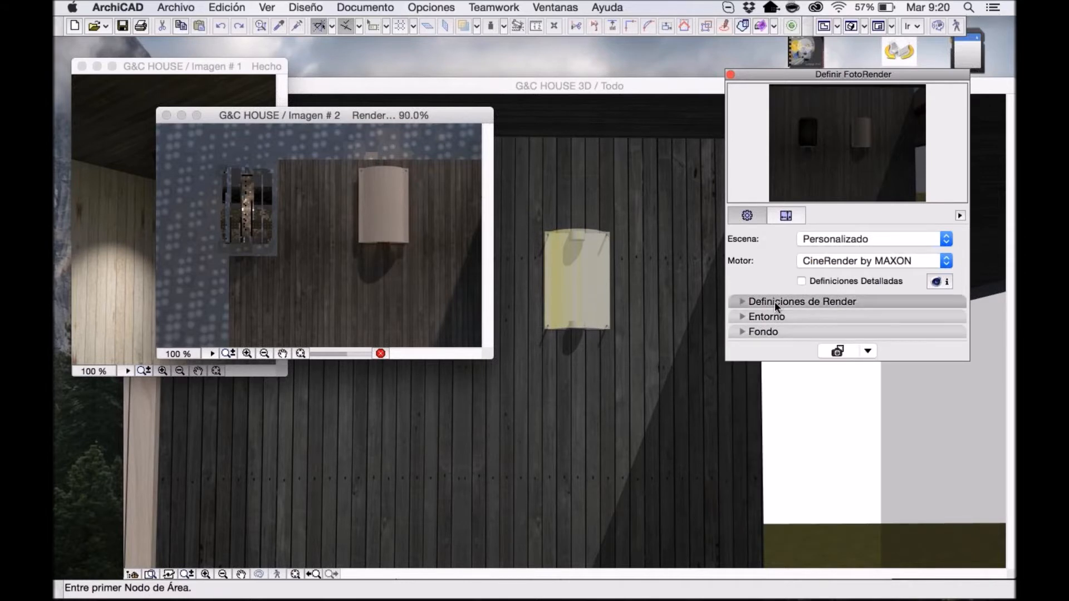
click(773, 302)
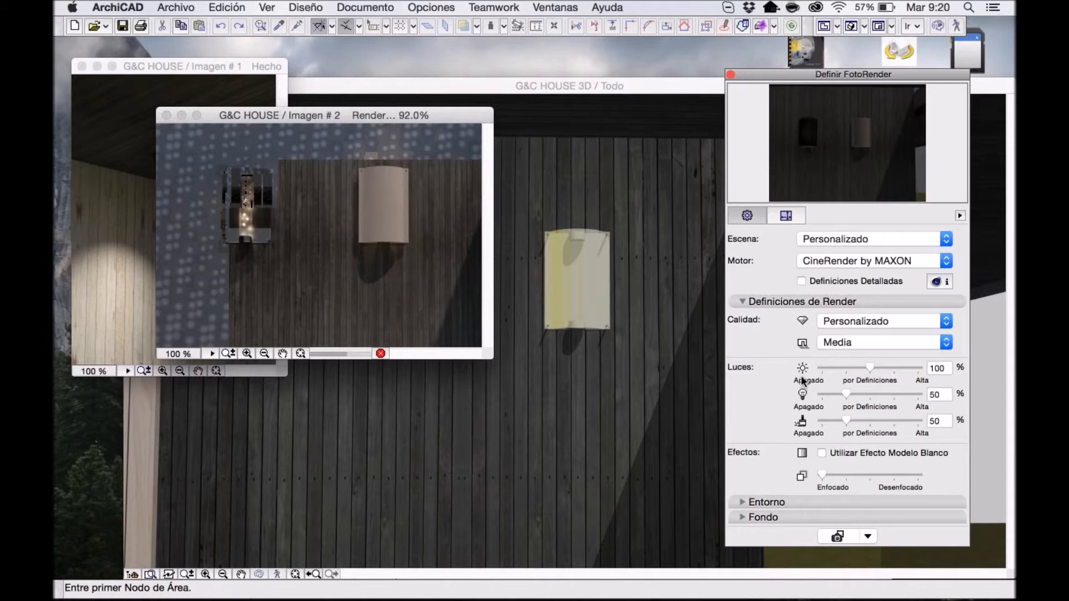
Turn on Definiciones Detalladas, enlarge the FotoRender window and show the Cielo Físico settings.
click(801, 281)
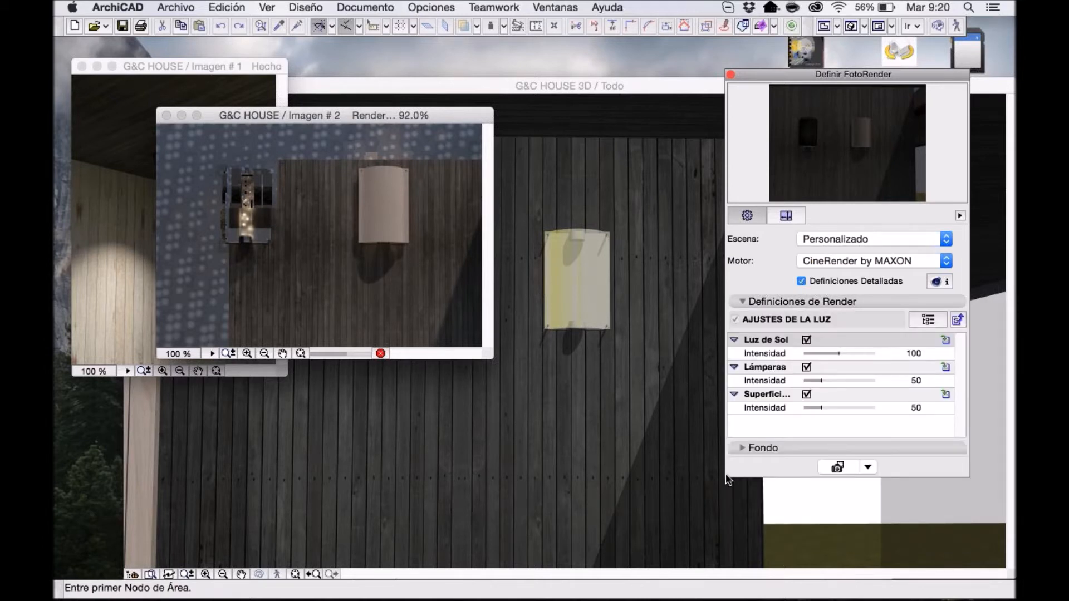
drag(727, 477, 451, 522)
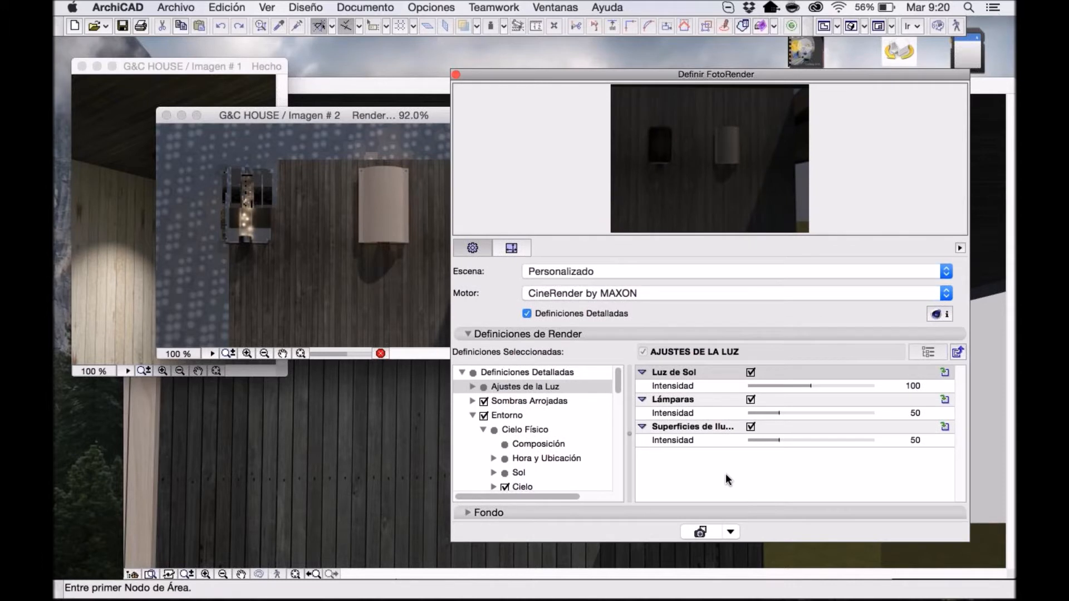
click(547, 385)
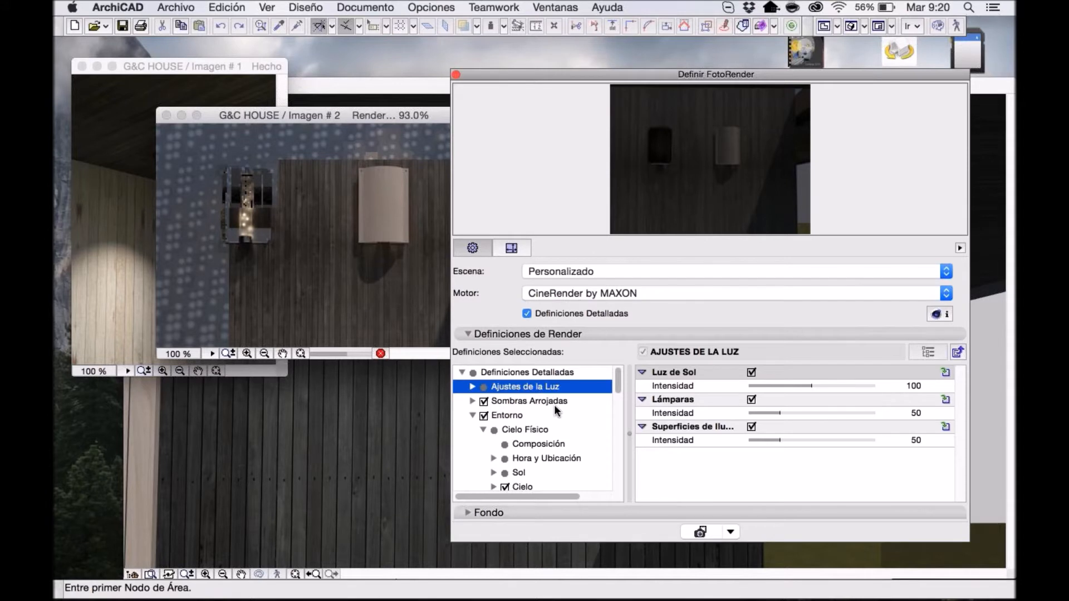
click(520, 416)
click(523, 430)
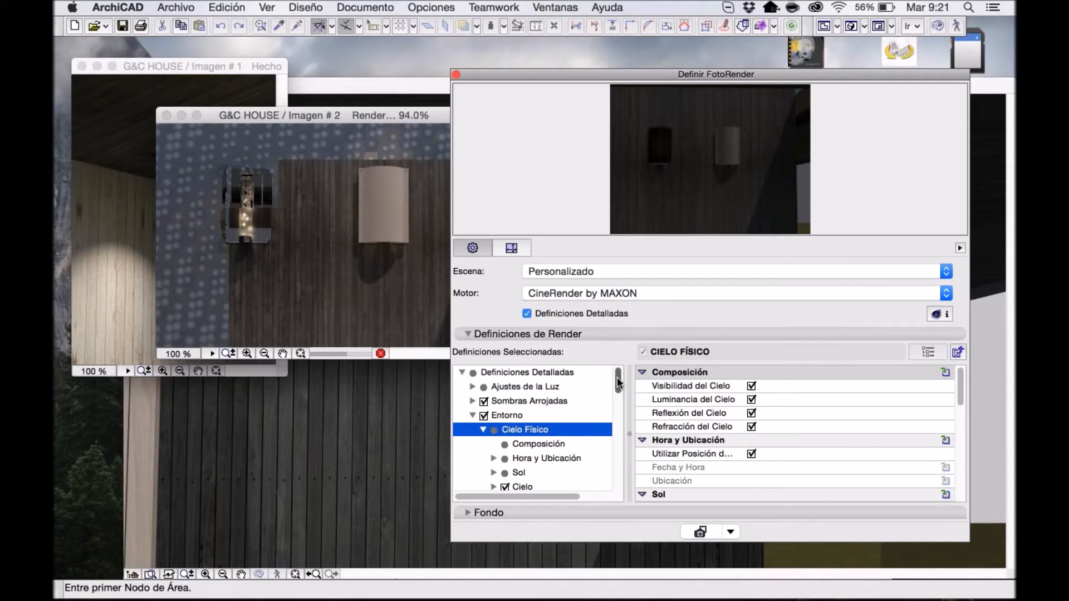
Enable the Brillo del Objeto filter under Objetivos y Filtros in the detailed render settings.
scroll(617, 393, down, 3)
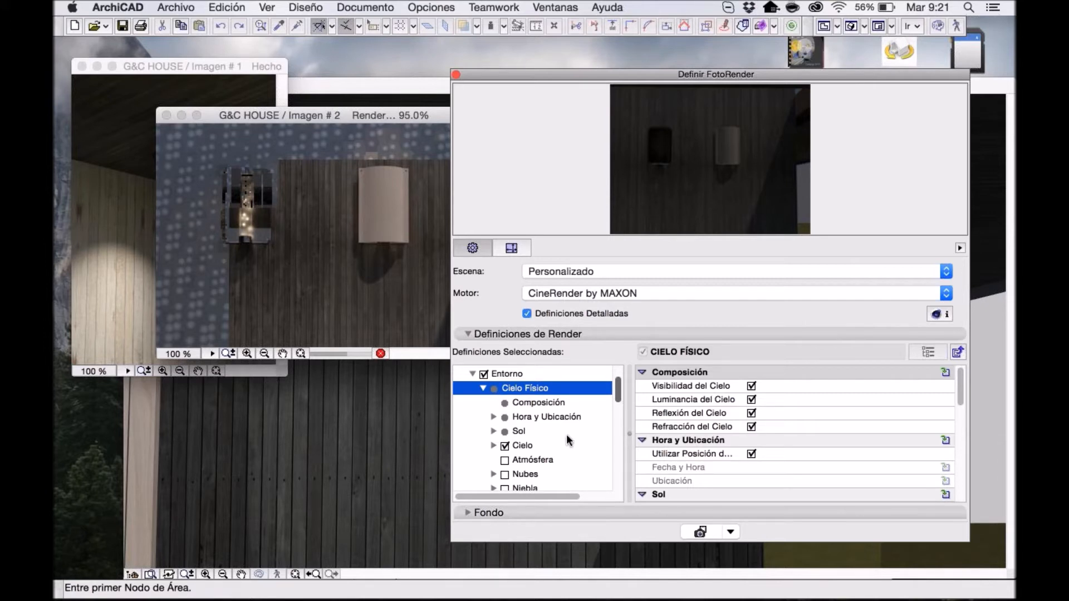
scroll(567, 437, down, 5)
scroll(568, 437, down, 3)
click(502, 430)
scroll(502, 430, down, 3)
scroll(507, 433, down, 2)
click(513, 440)
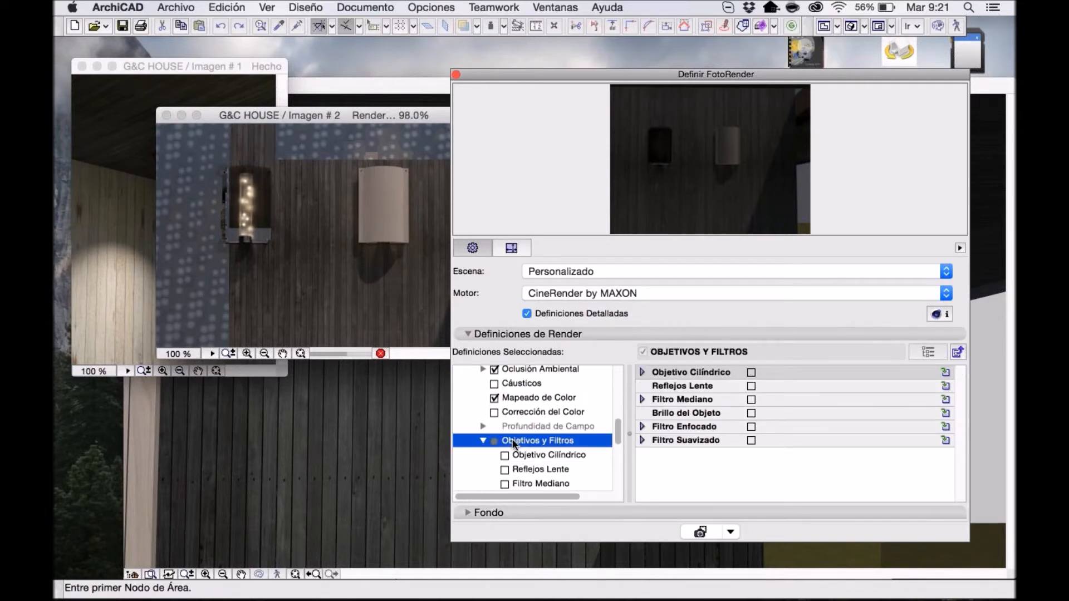
scroll(513, 444, down, 2)
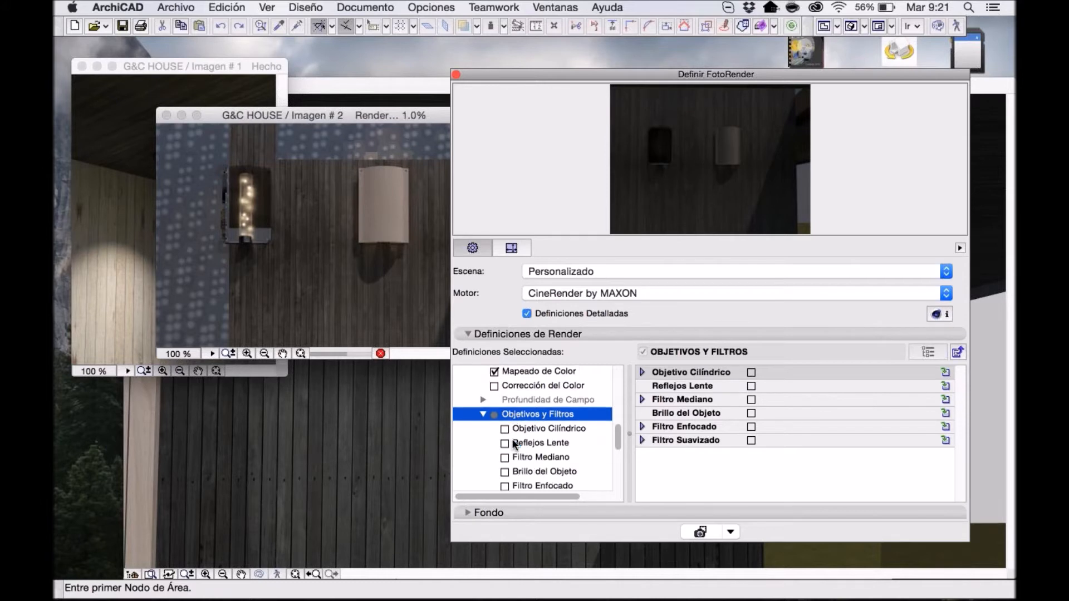
scroll(513, 442, down, 2)
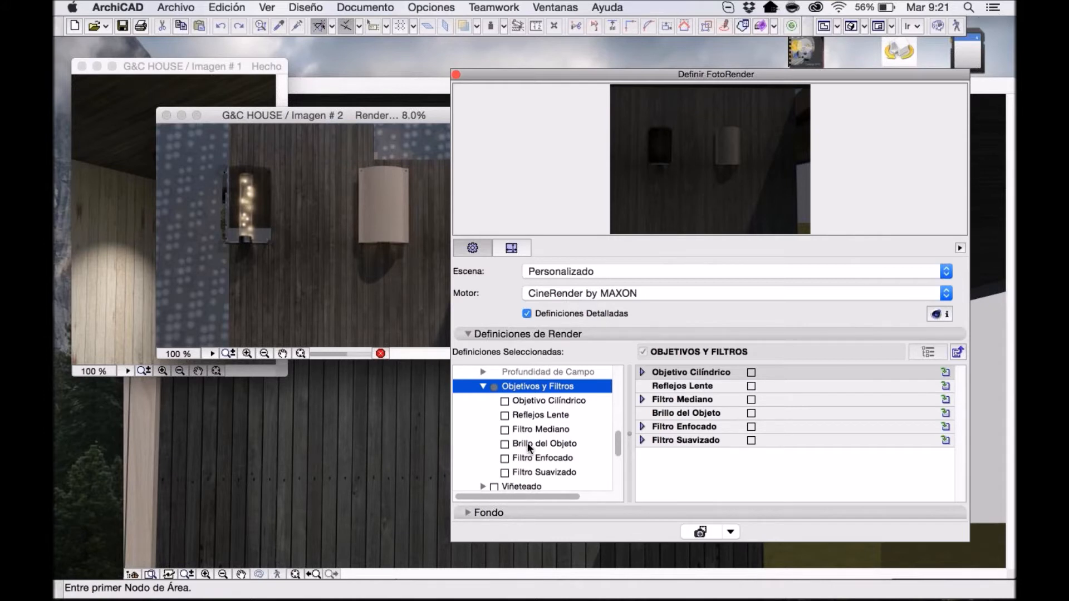
click(527, 443)
click(506, 445)
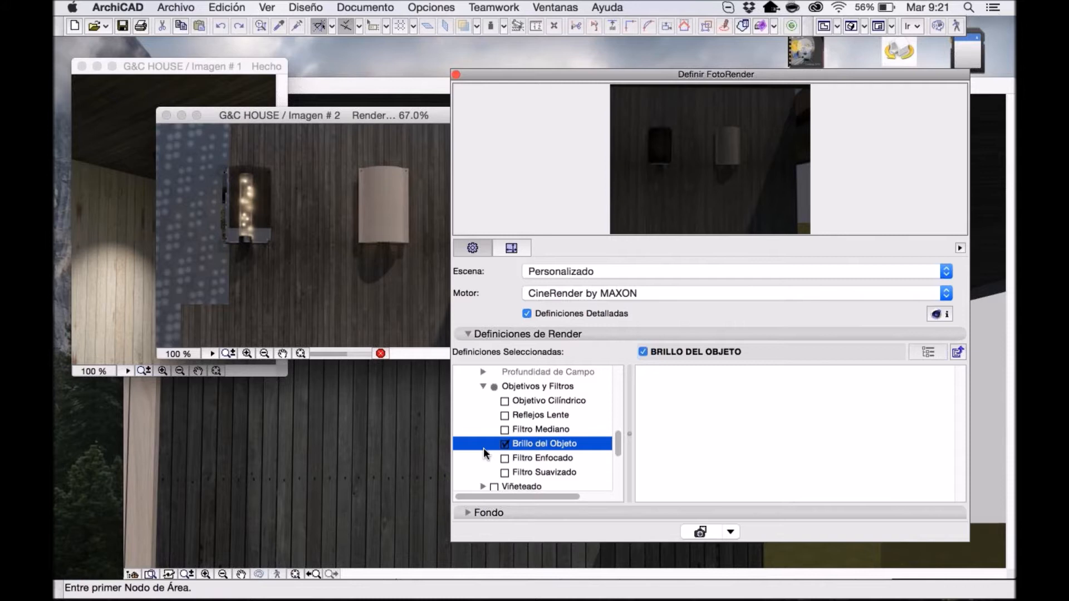
click(505, 444)
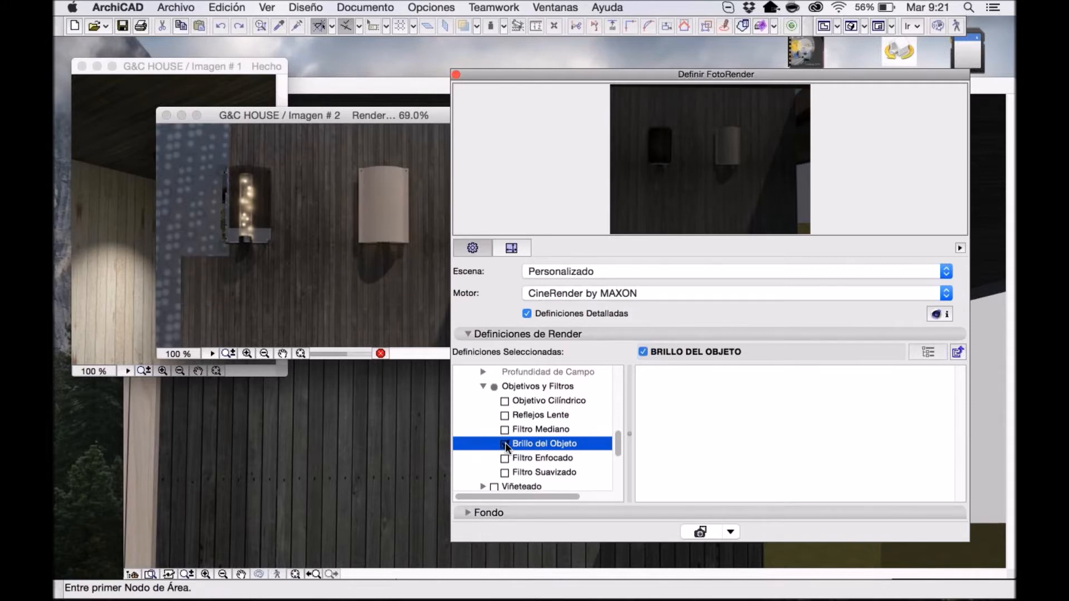
click(505, 445)
click(572, 269)
click(557, 279)
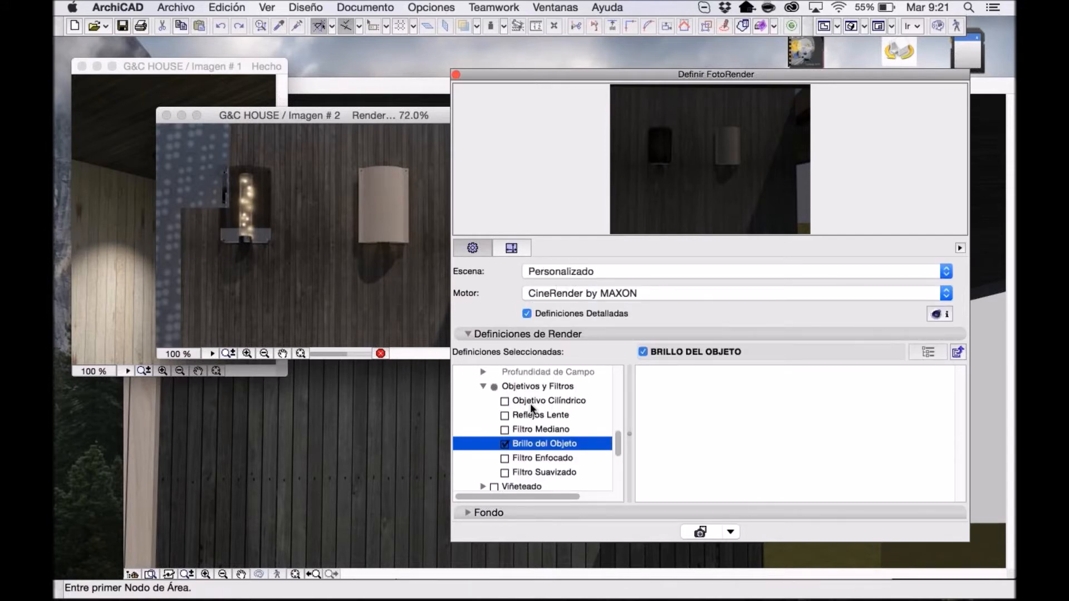
Move the FotoRender window aside and lower the Imagen # 2 render window to uncover the 3D view.
drag(662, 70, 588, 58)
click(448, 115)
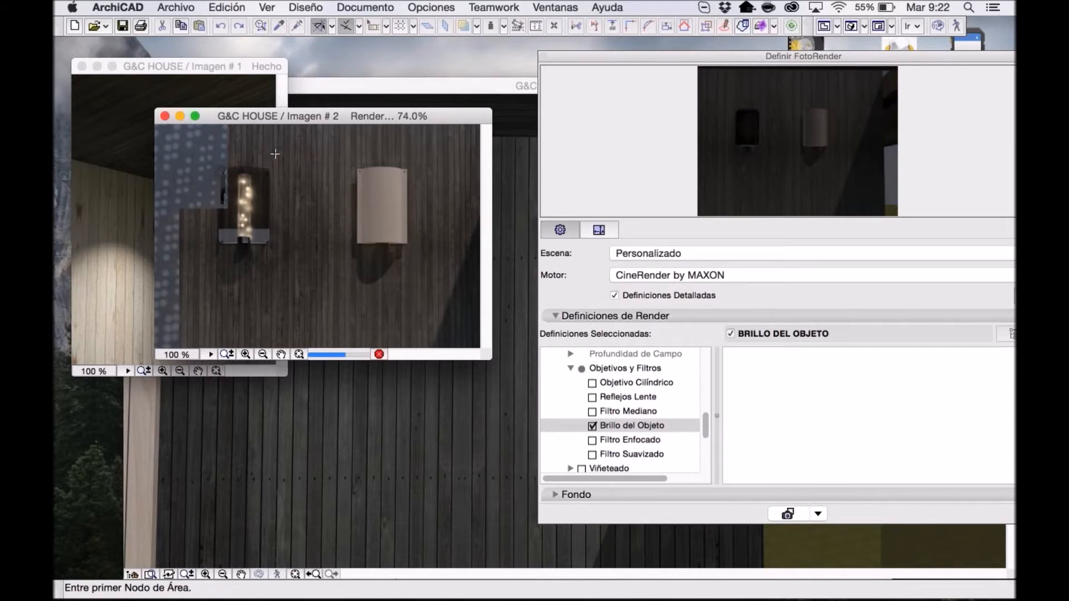
drag(282, 124, 223, 243)
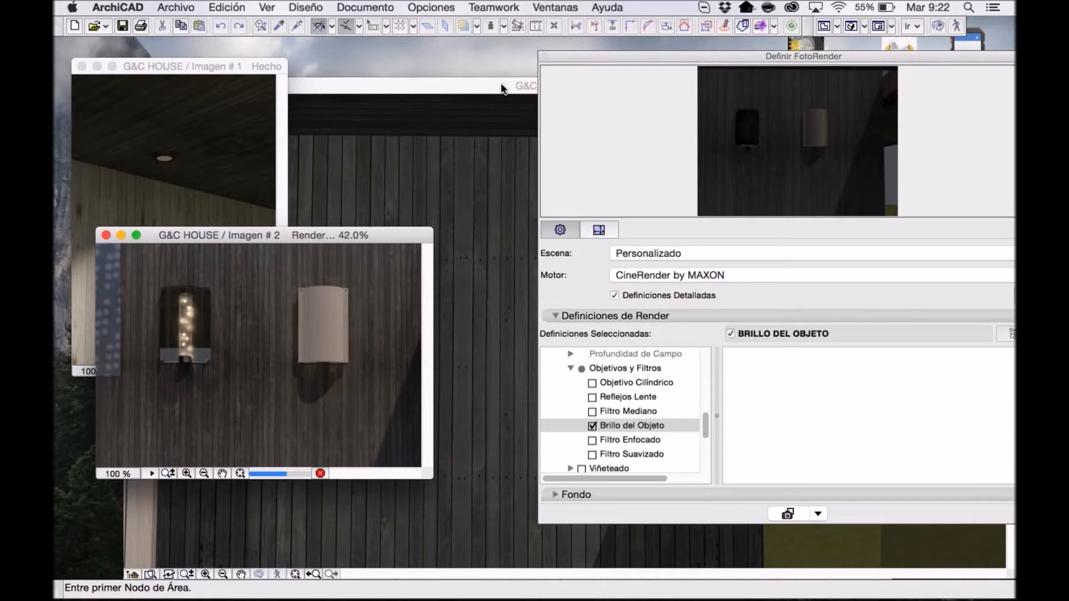
Delete the clear-glass wall lamp from the wooden wall in the 3D view.
click(411, 209)
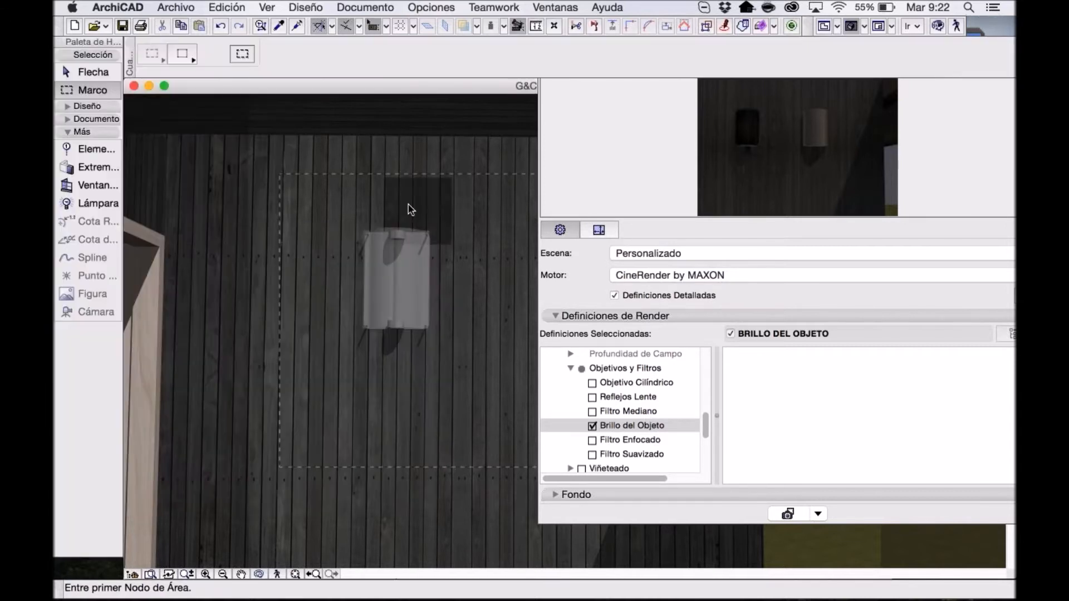
key(w)
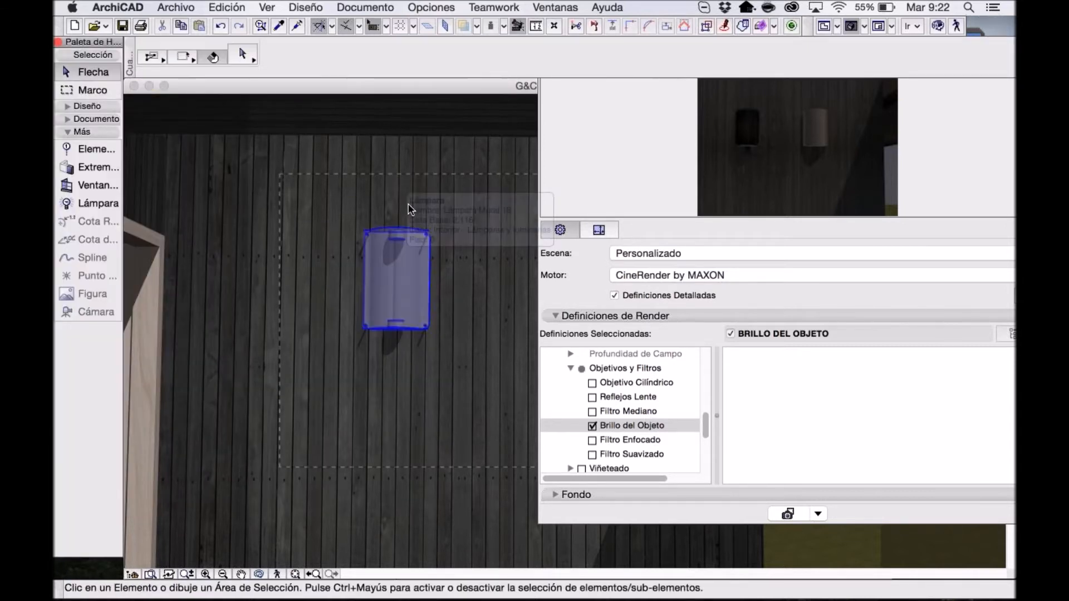
click(410, 209)
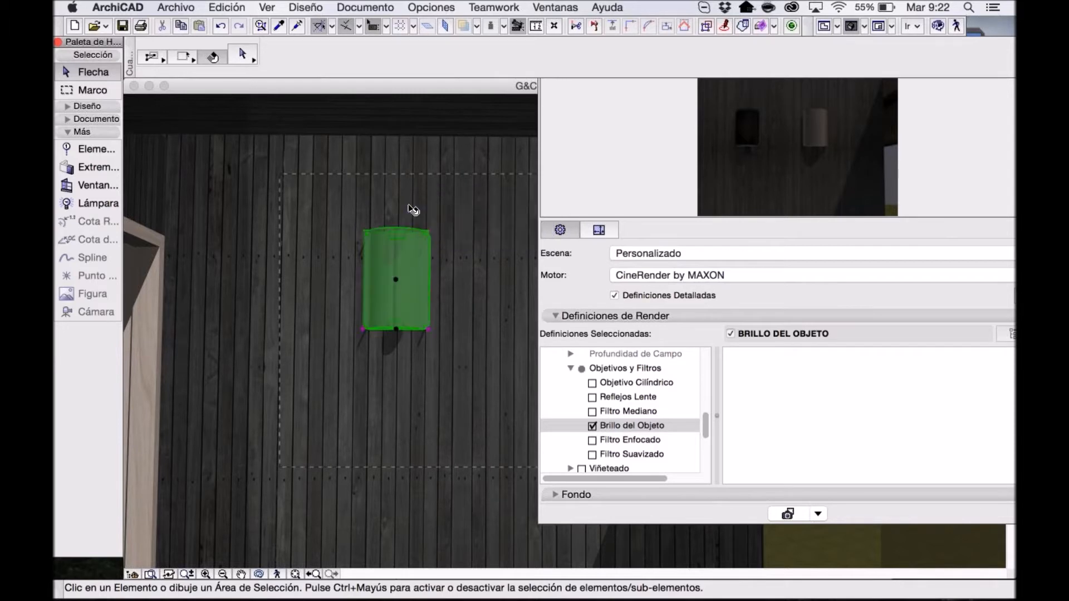
key(Delete)
Draw a rectangular marquee around the remaining luminous-glass wall lamp in the 3D view.
middle_drag(505, 323, 327, 294)
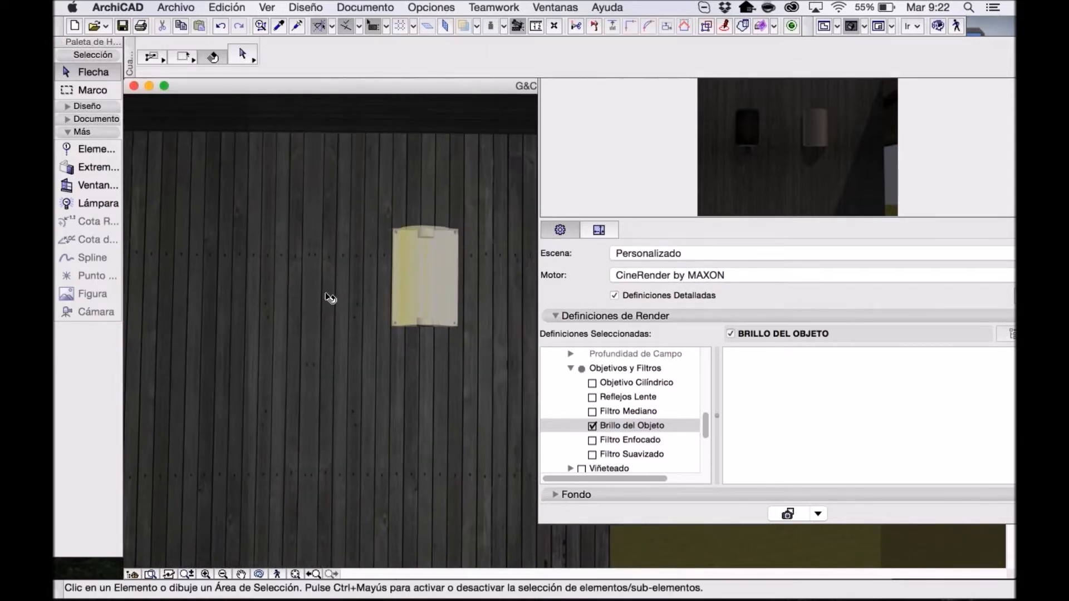
click(103, 90)
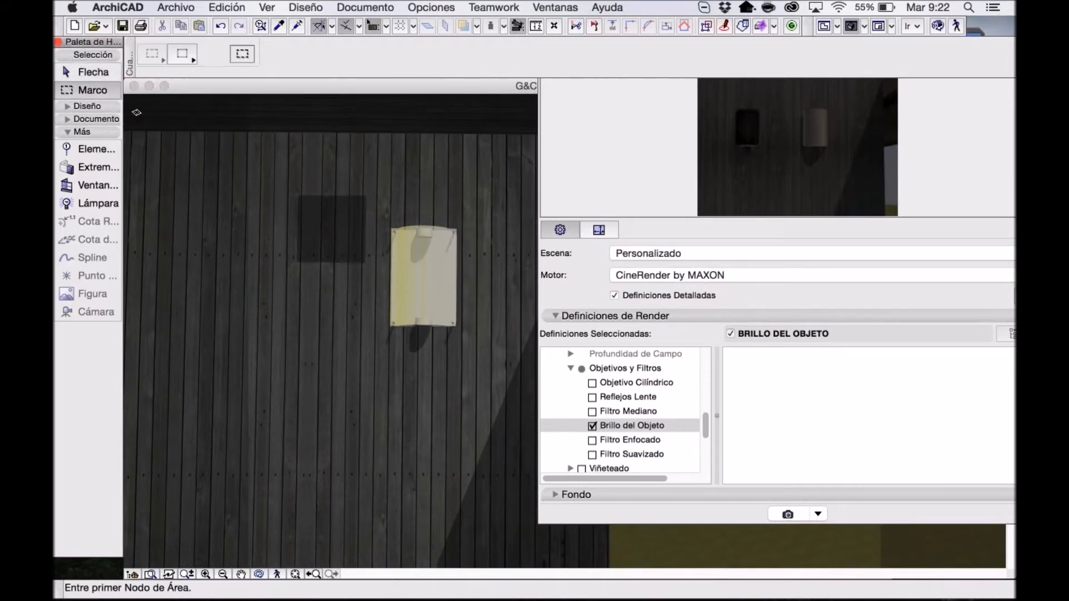
click(278, 176)
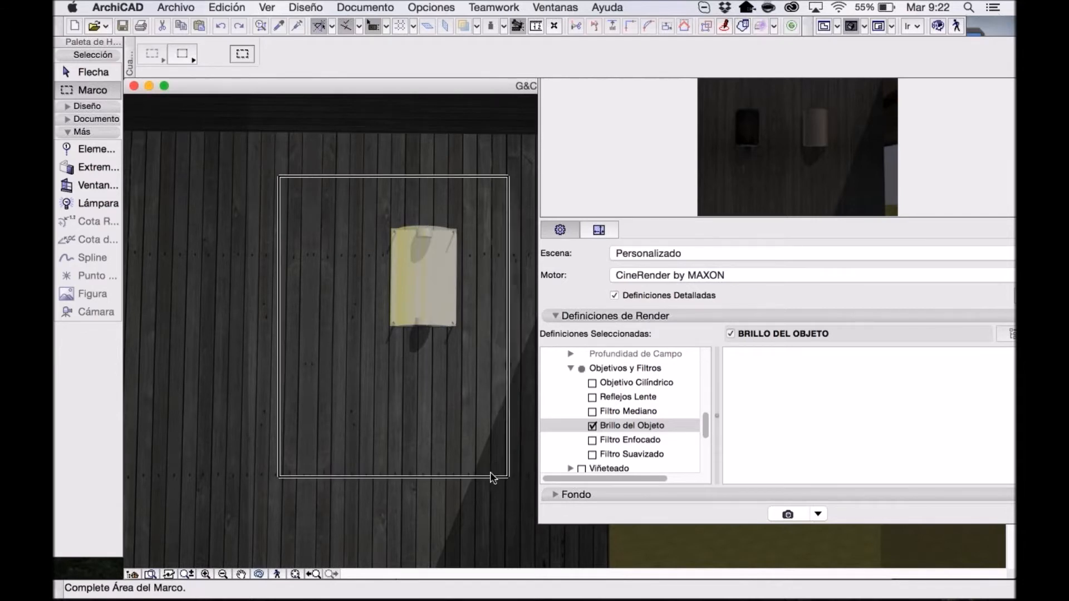
click(581, 544)
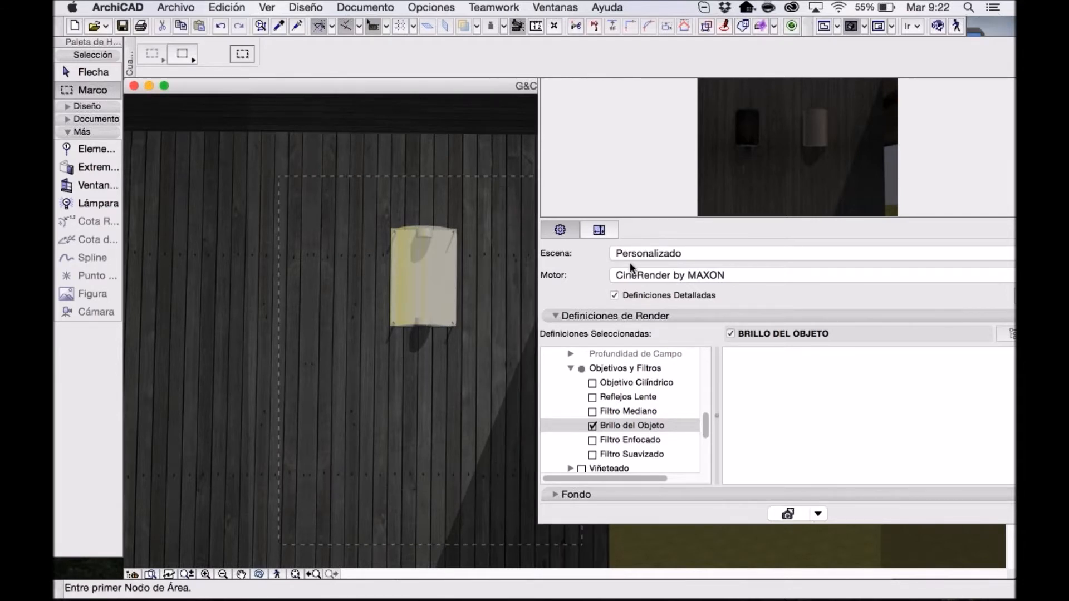
Return to the basic FotoRender settings, set the lamp and luminous surface intensities to 80%, and render the marquee area.
click(615, 295)
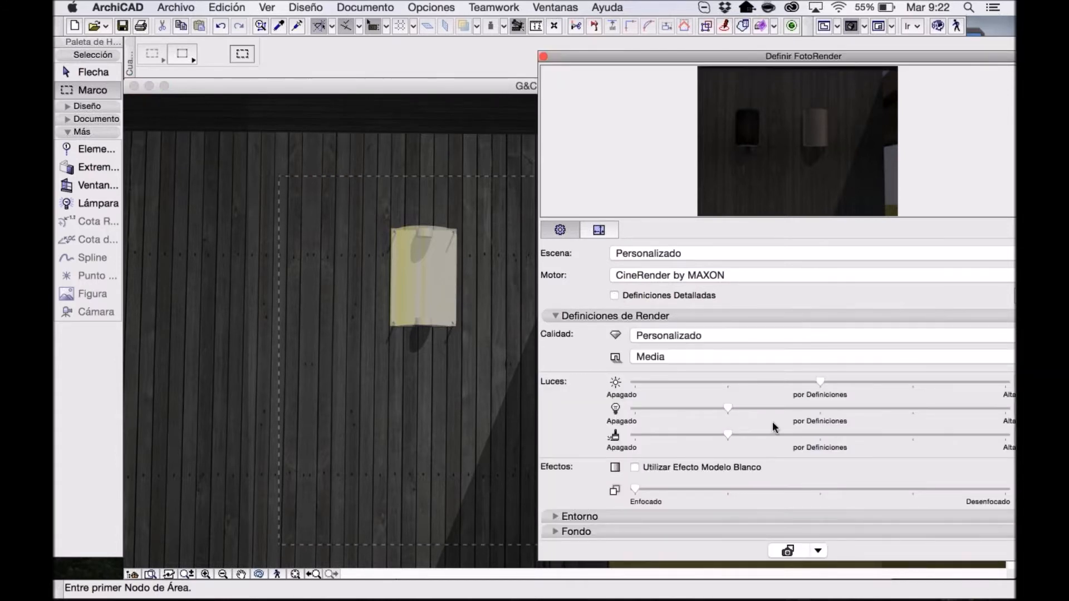
click(783, 410)
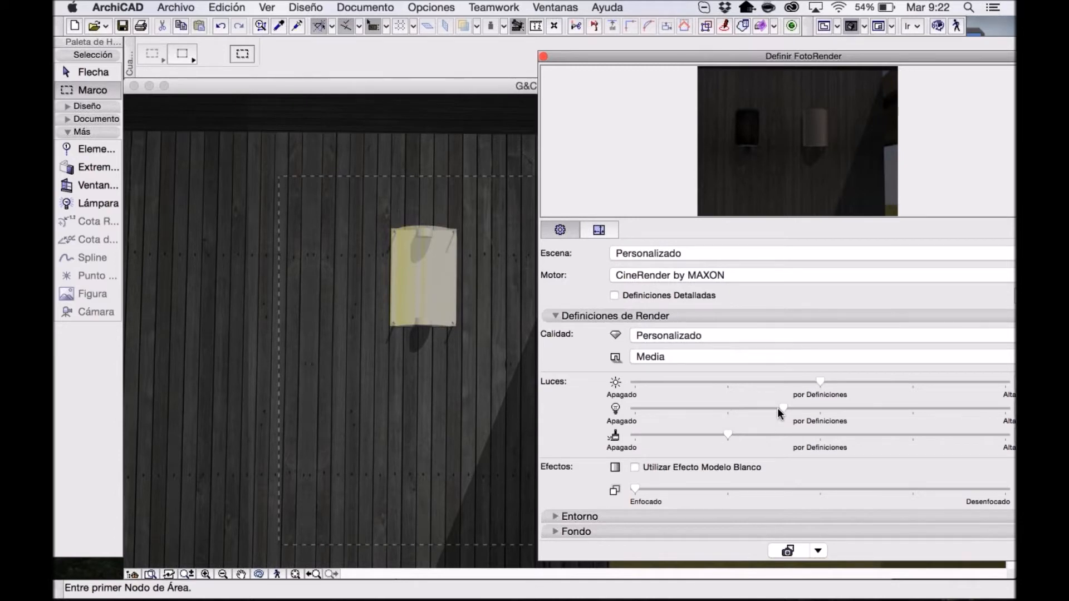
click(784, 436)
click(789, 552)
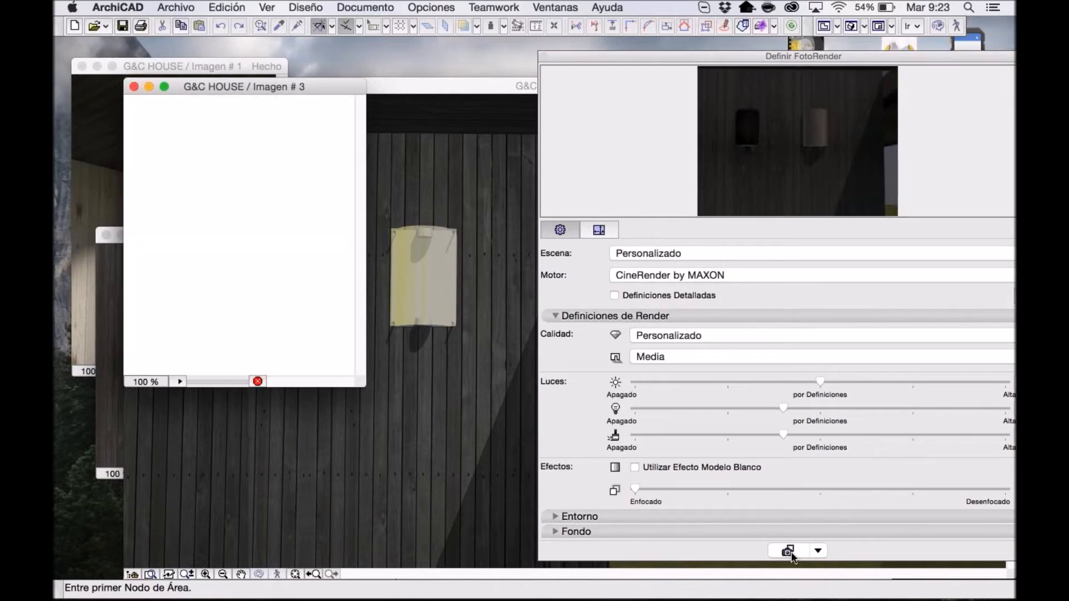
Arrange the Imagen # 2 and Imagen # 3 render windows over each other, leaving the wall lamp in the 3D view uncovered.
drag(317, 88, 469, 67)
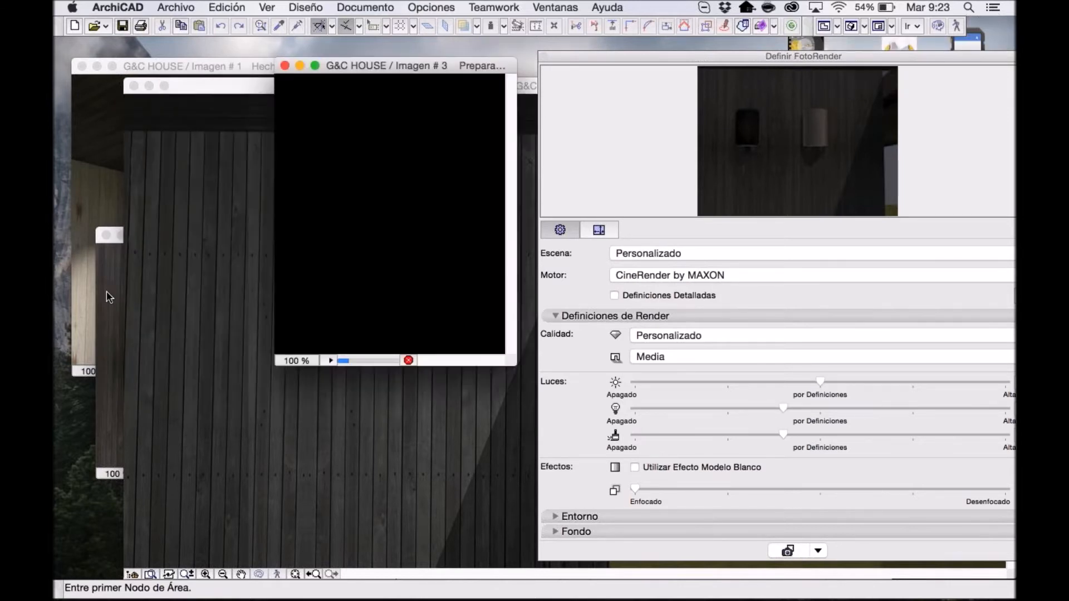
click(118, 266)
drag(243, 248, 283, 278)
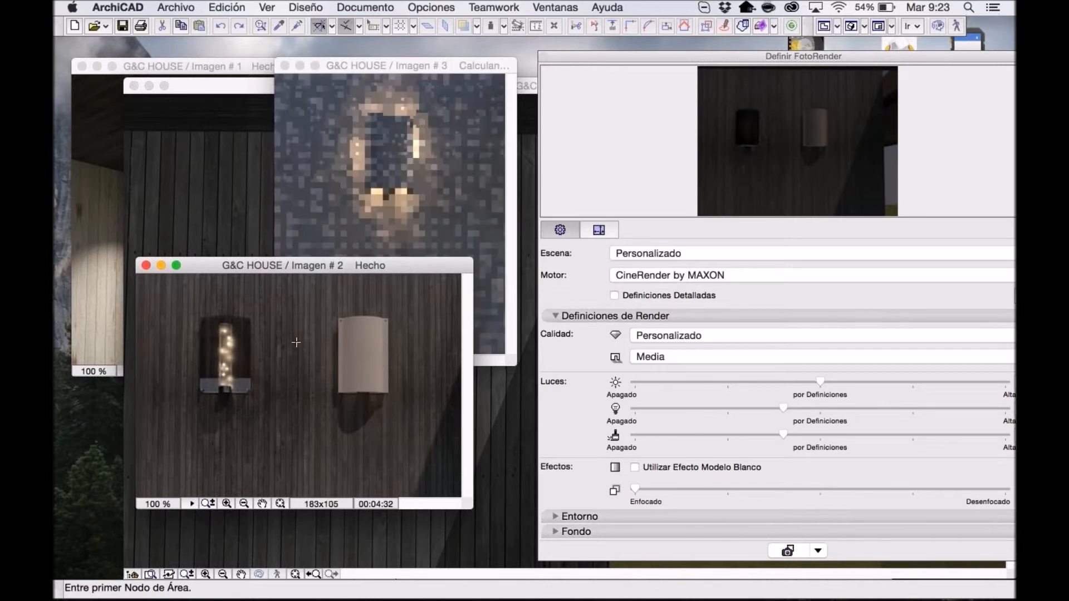
mouse_move(341, 265)
mouse_down()
mouse_move(303, 288)
mouse_move(340, 285)
mouse_up()
drag(442, 71, 272, 134)
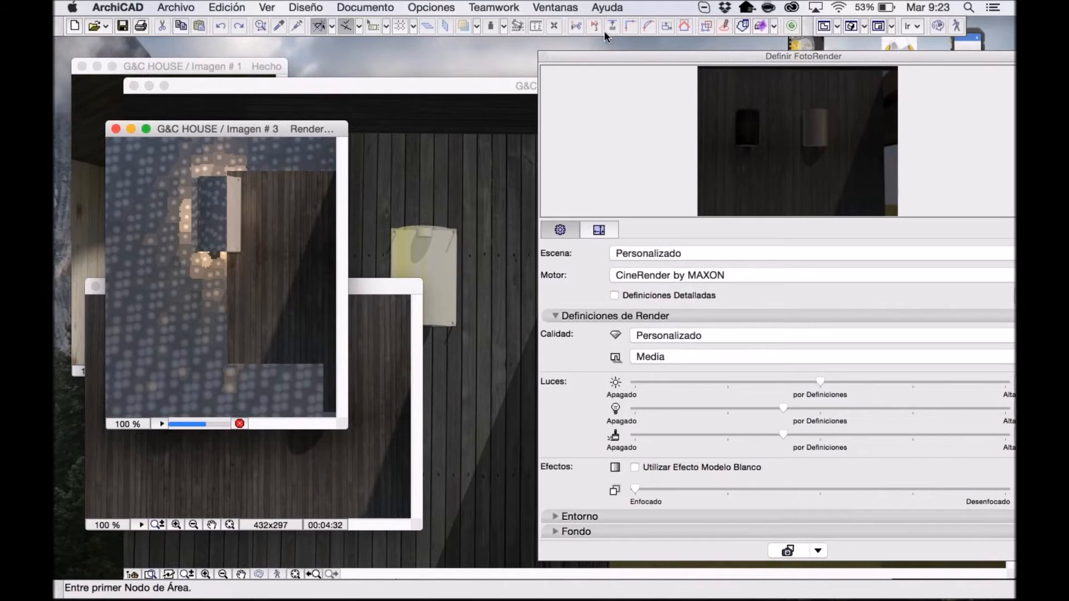
Show the detailed FotoRender settings and open the physical camera parameters of the physical renderer.
drag(629, 56, 610, 52)
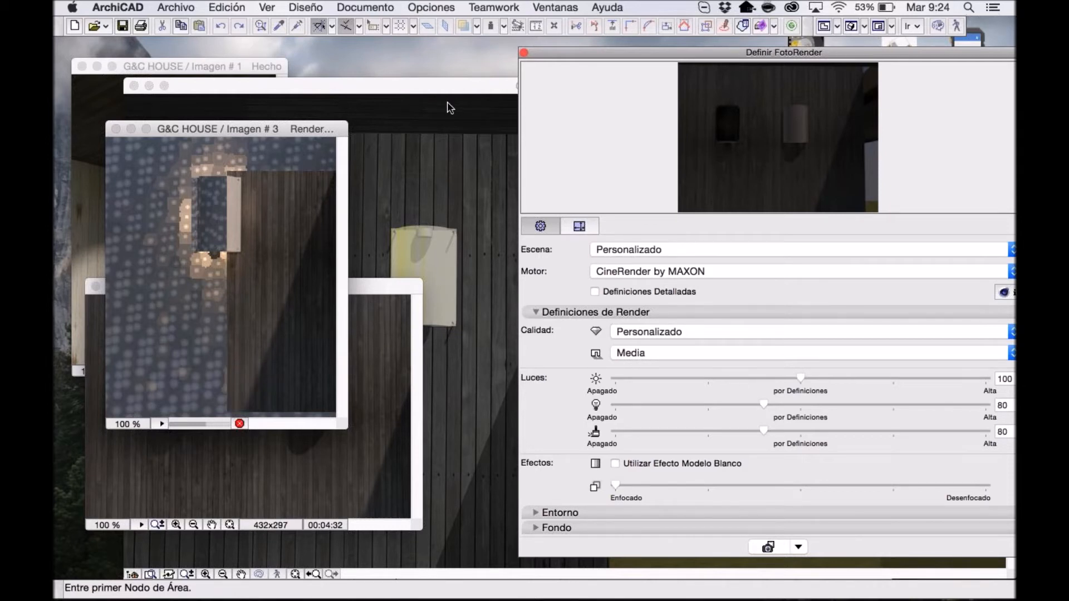
click(613, 292)
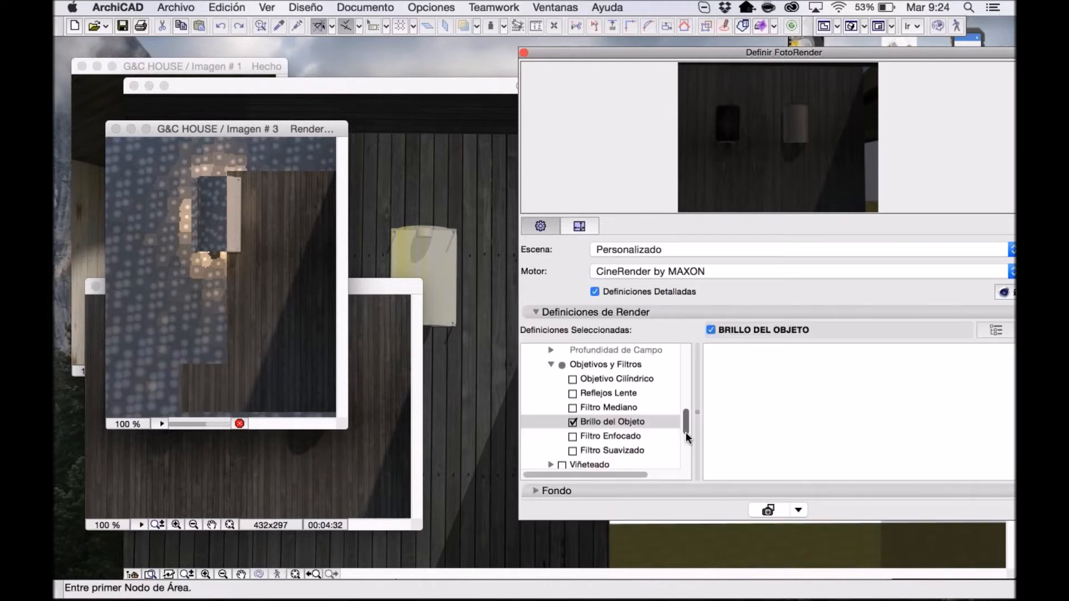
drag(686, 432, 687, 464)
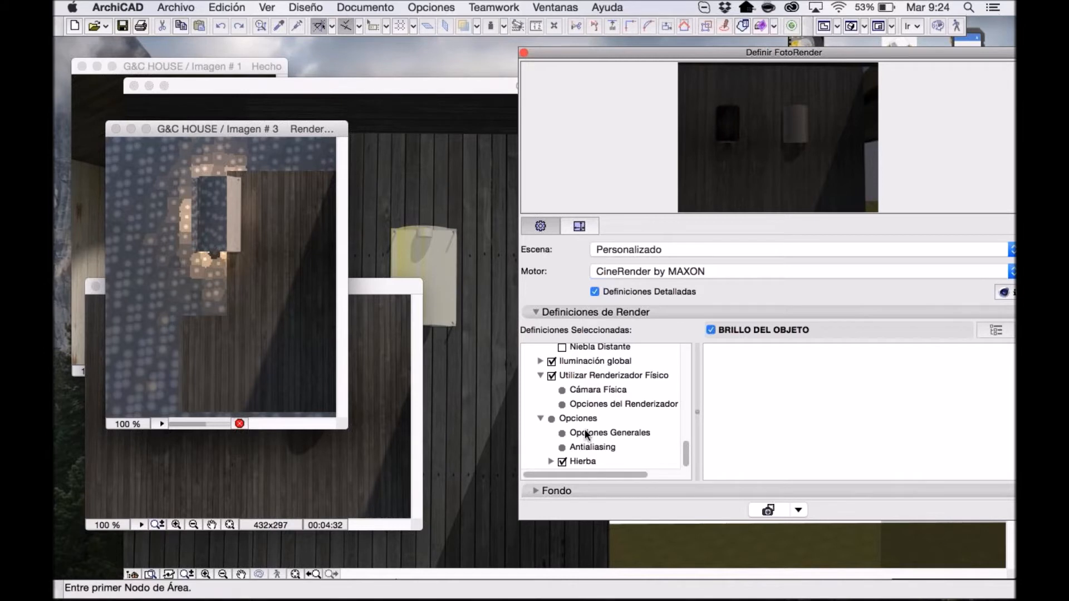
click(586, 433)
click(590, 391)
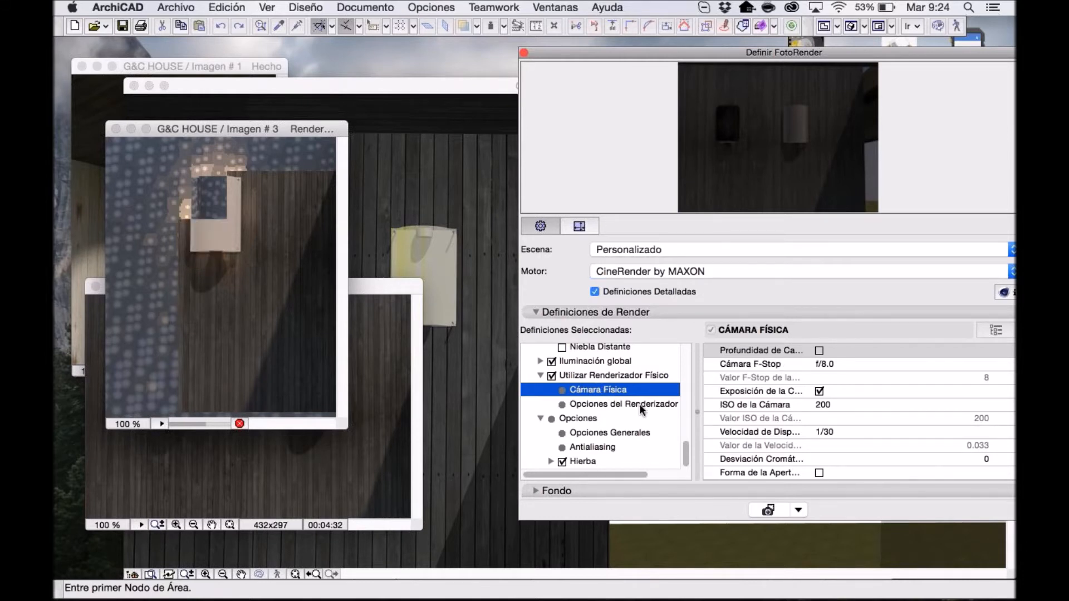
drag(781, 55, 733, 55)
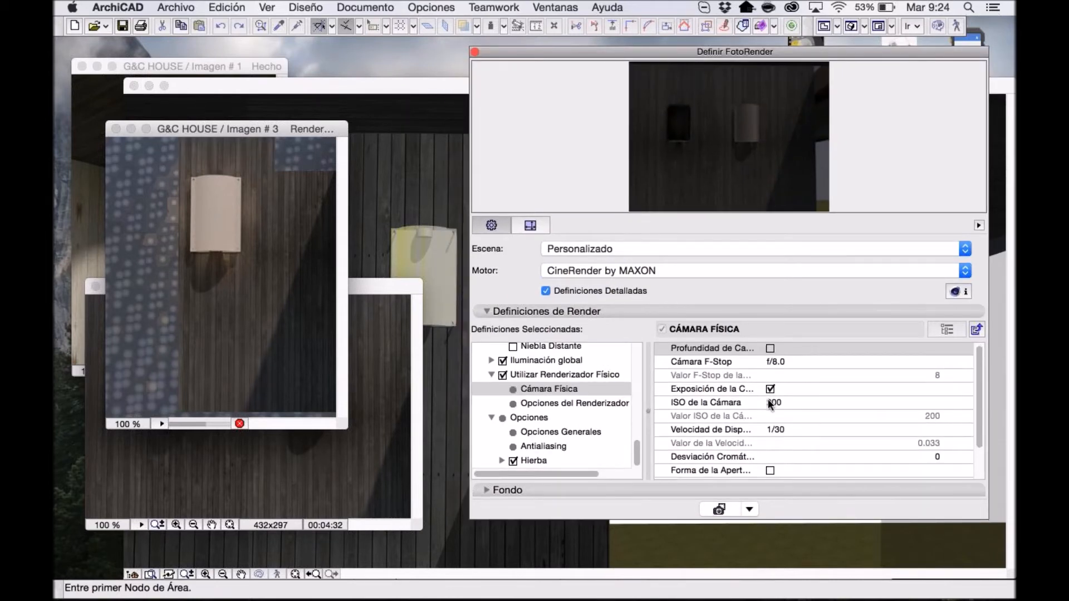
Examine the physical camera's F-stop, exposure, ISO, shutter speed and white balance options without changing them.
click(711, 363)
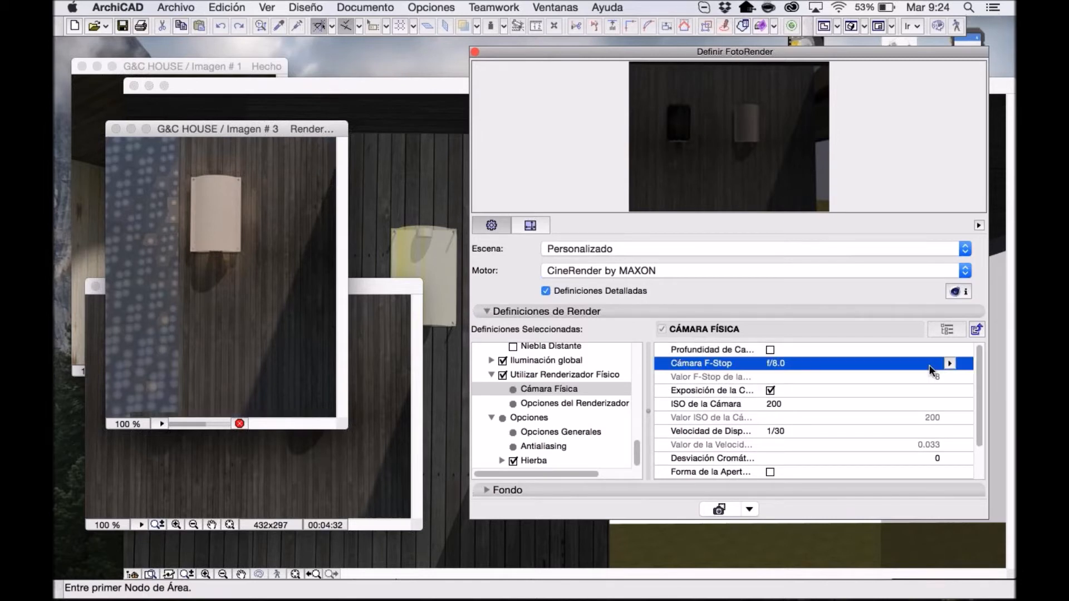
click(948, 363)
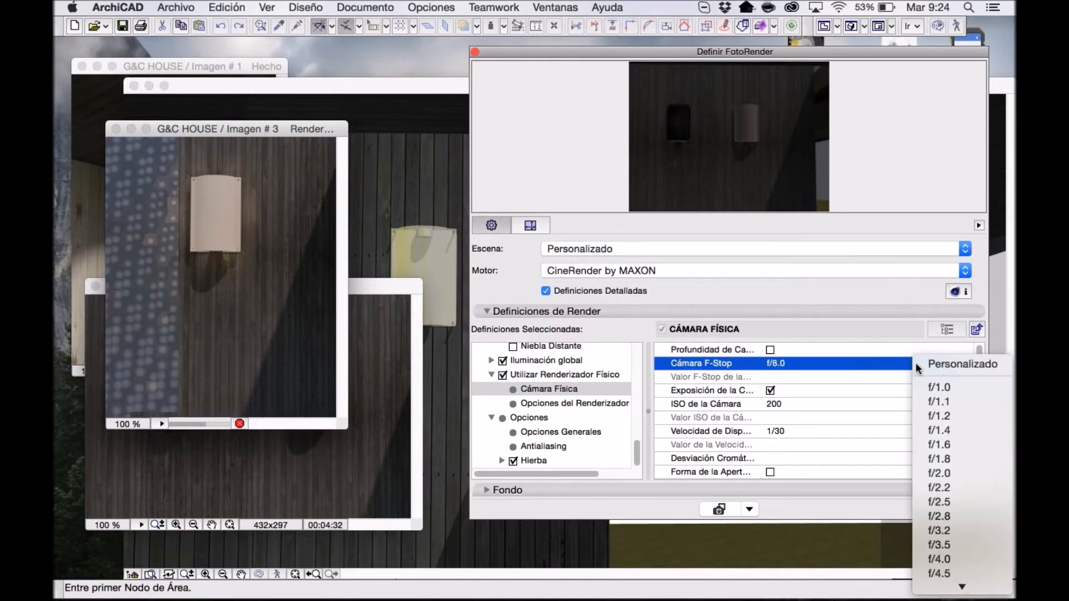
click(902, 366)
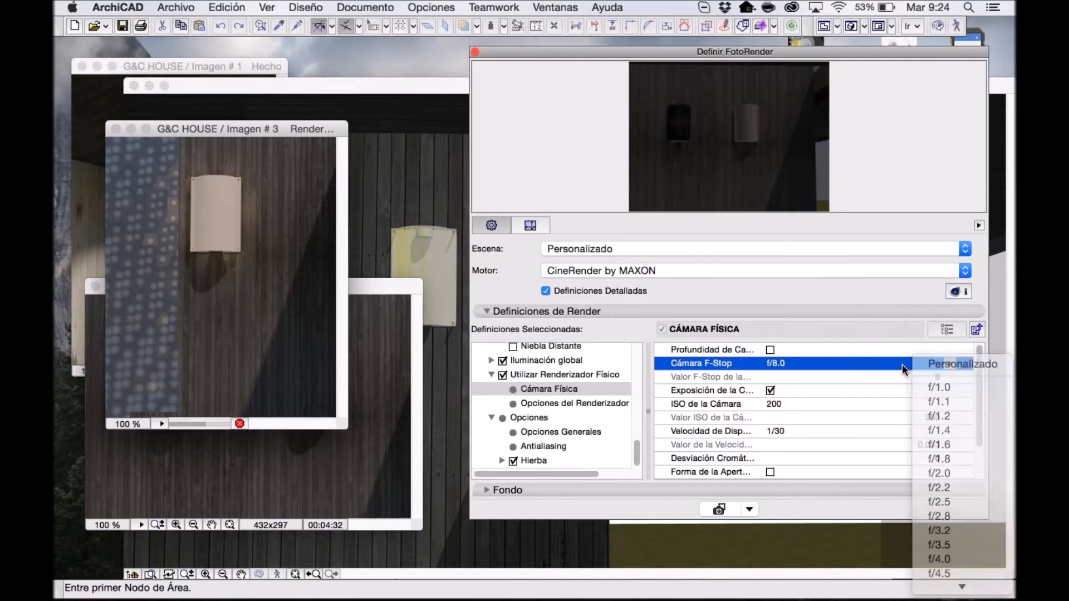
click(711, 391)
click(718, 405)
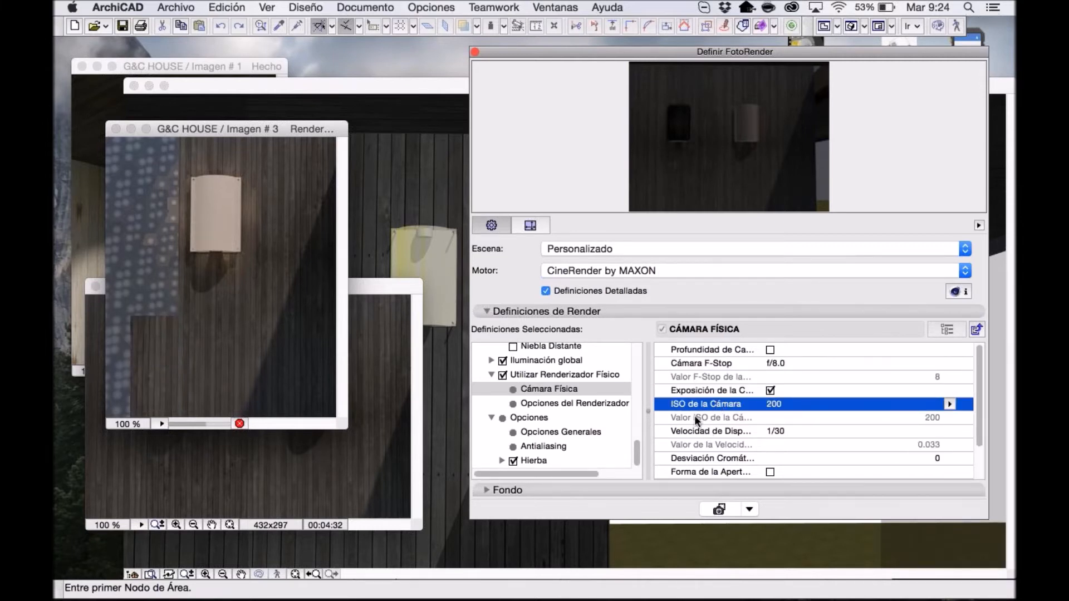
key(Down)
scroll(694, 415, down, 3)
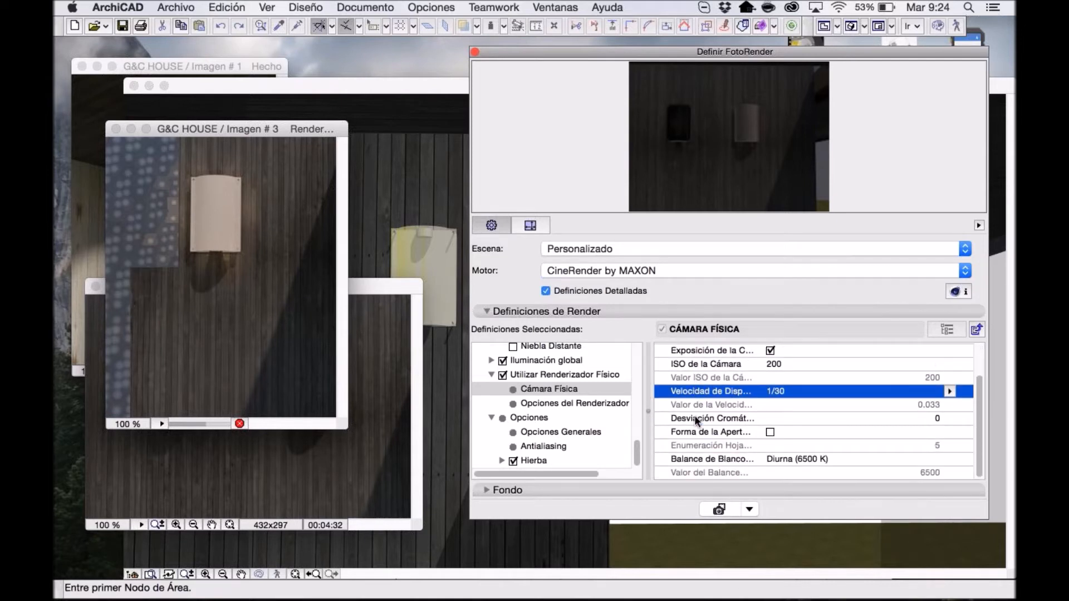
click(826, 462)
click(947, 459)
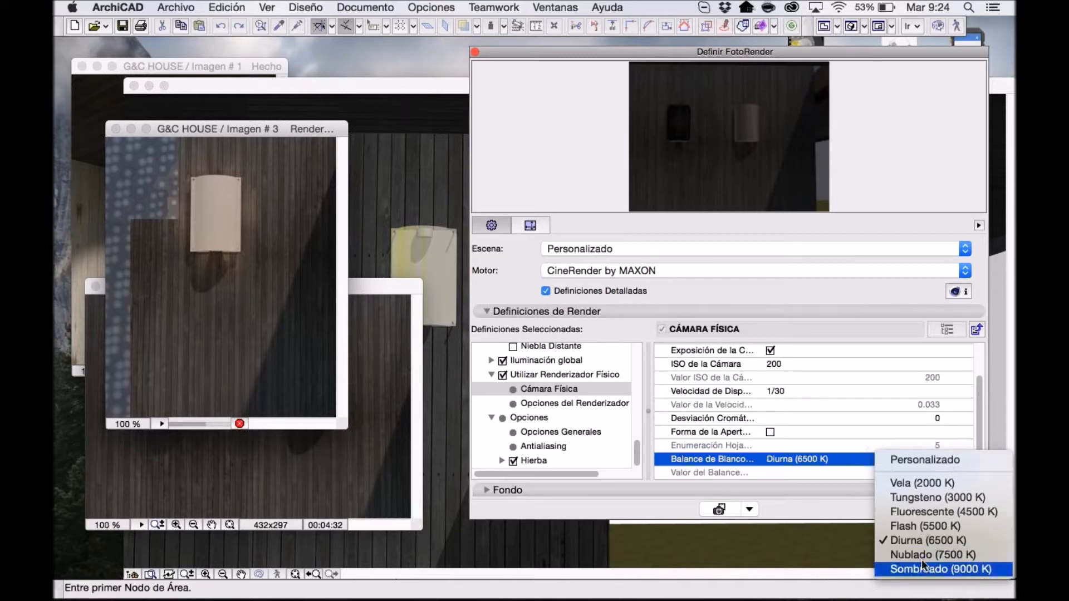
click(749, 459)
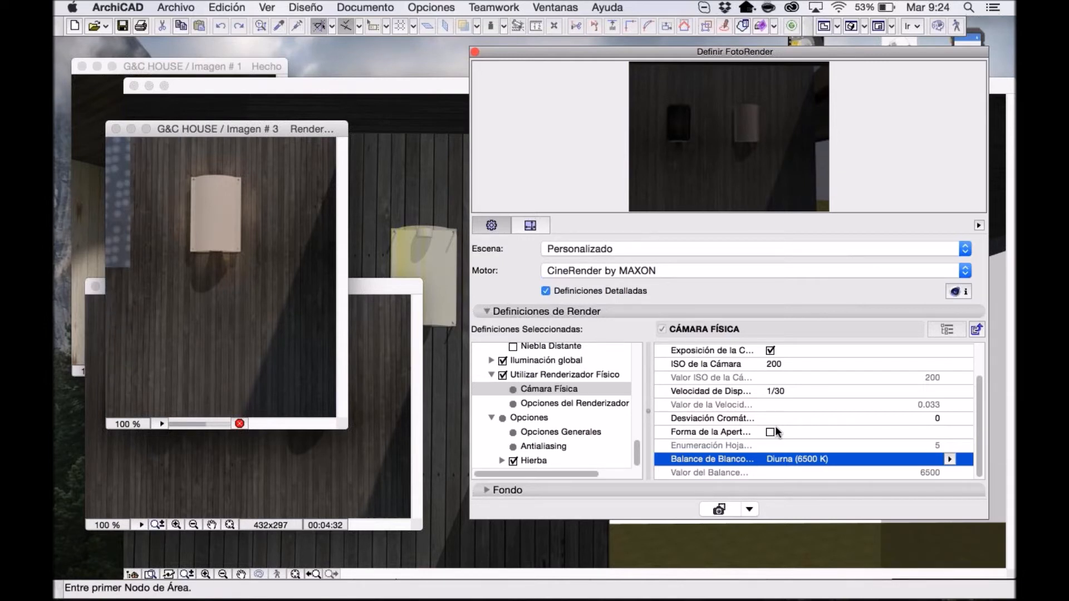
Review the physical renderer's sampling options and inspect the finished Imagen # 3 render, moving its window beside the lamp in the 3D view.
click(590, 406)
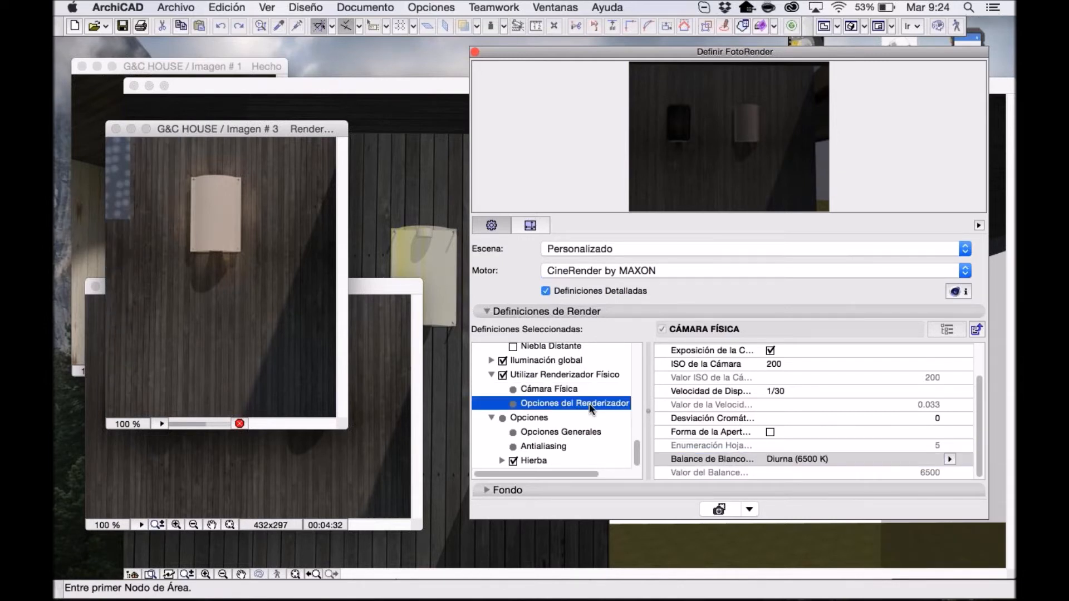
scroll(780, 378, up, 3)
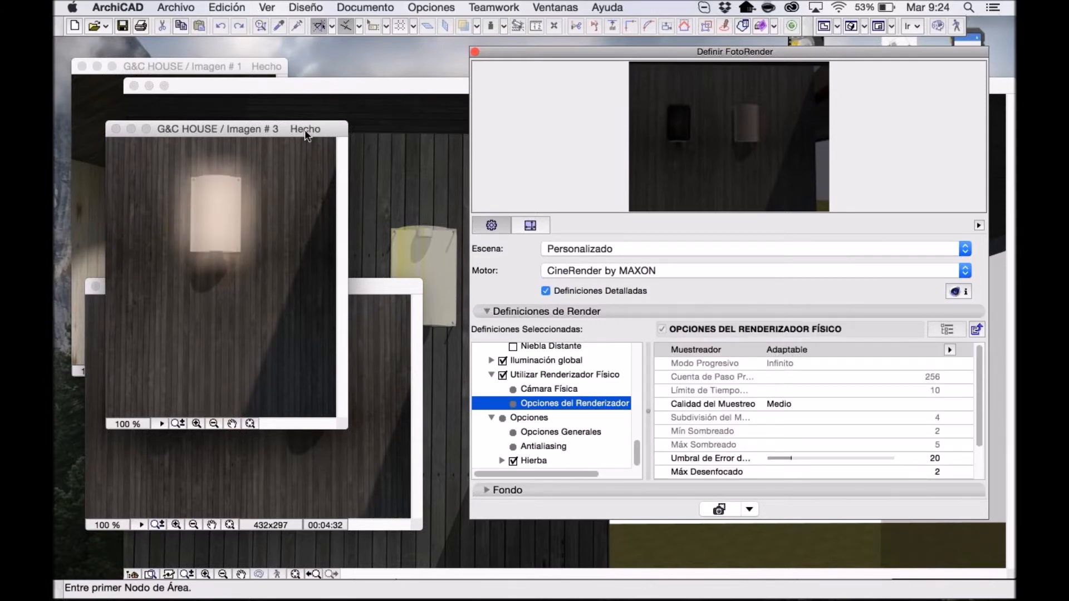
drag(305, 129, 399, 134)
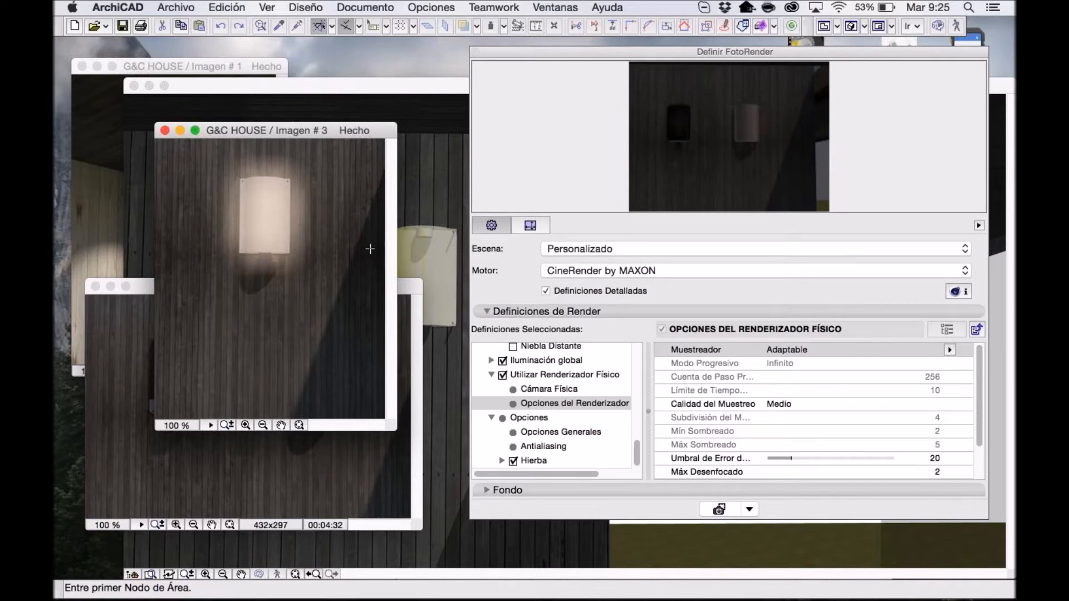
drag(326, 132, 316, 183)
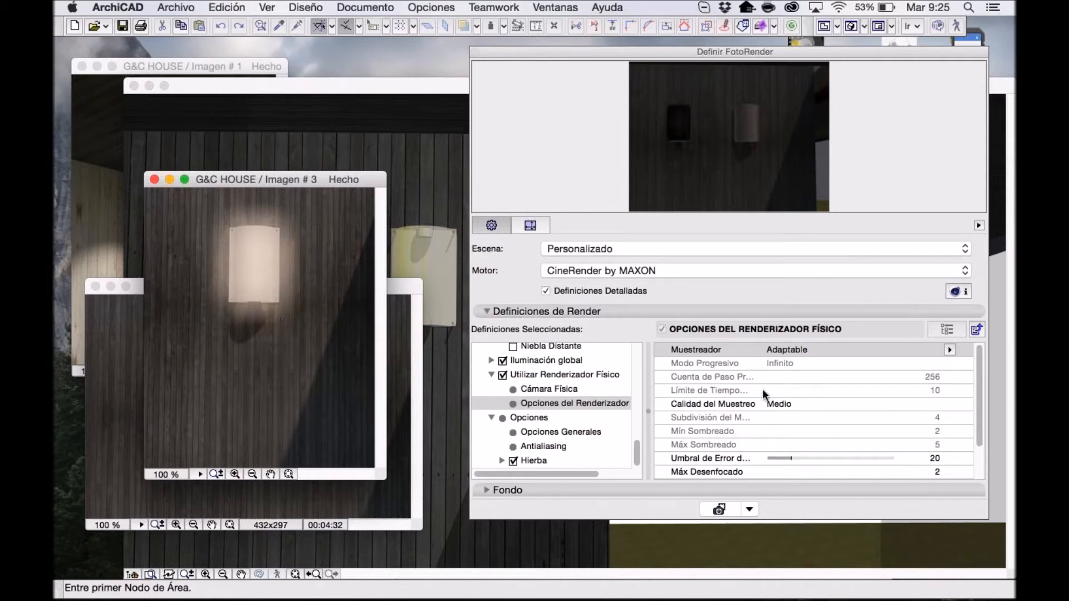
scroll(766, 394, down, 3)
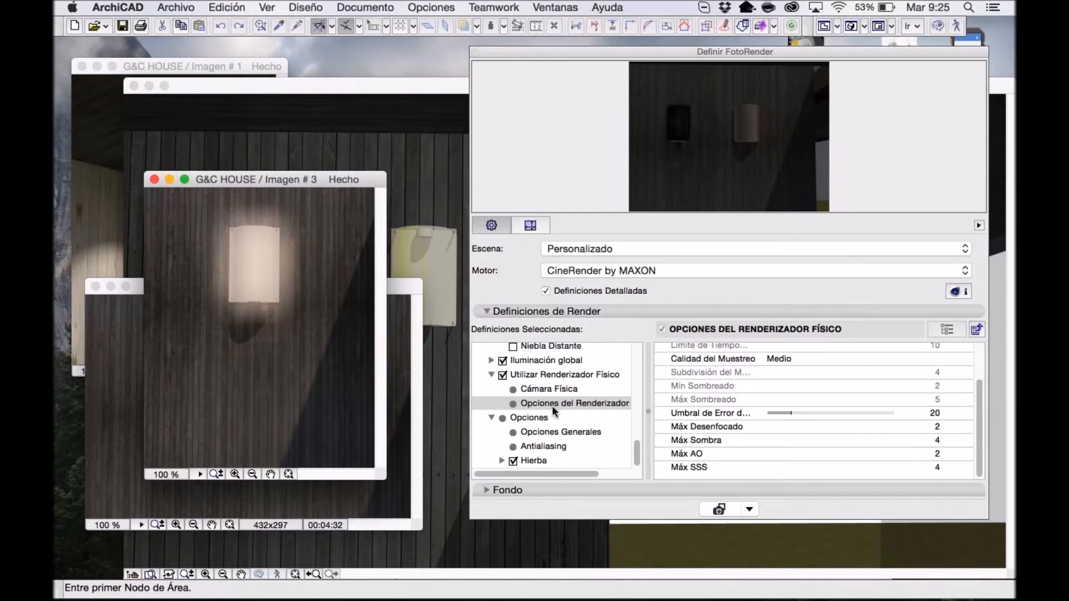
Review the general render options, from reflection and textures to ray depth and global brightness.
click(555, 432)
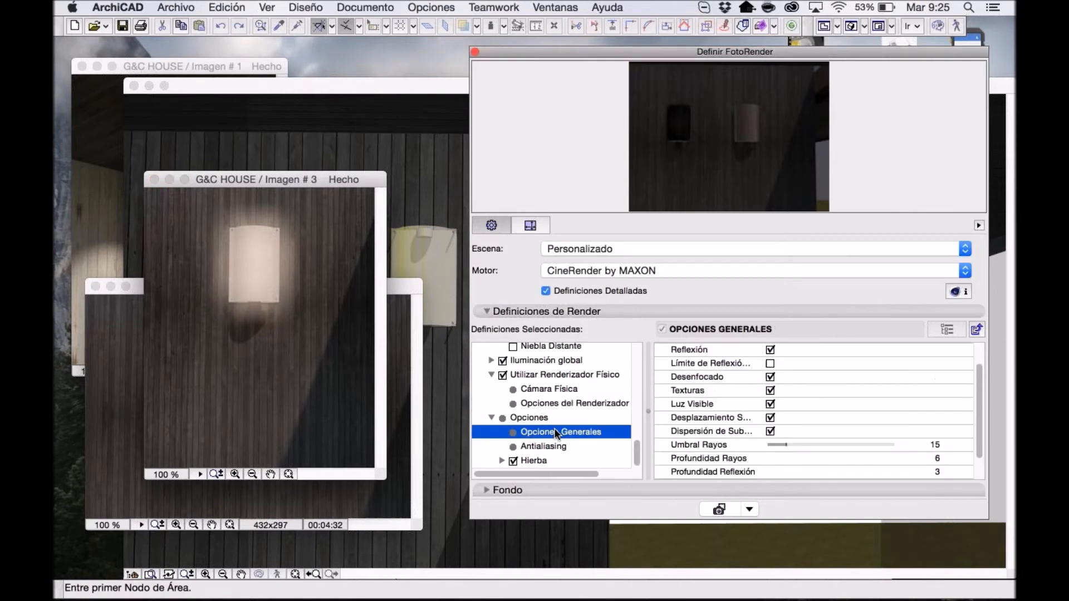
scroll(739, 427, up, 1)
scroll(739, 424, down, 3)
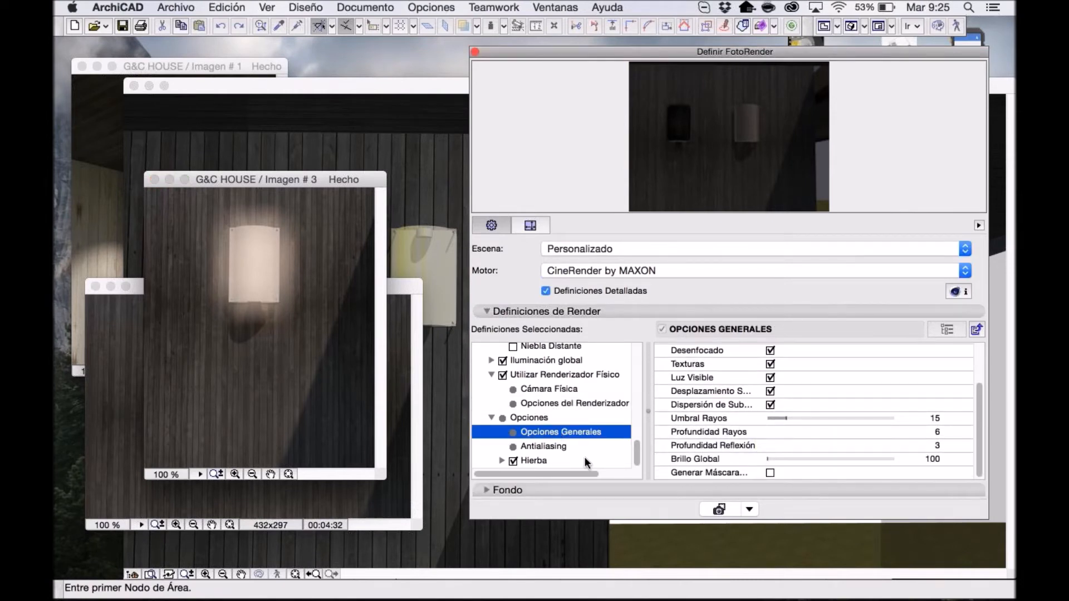
scroll(583, 446, up, 4)
scroll(568, 432, down, 4)
scroll(556, 425, up, 2)
Examine the general global illumination settings, including the diffuse depth, and return to the basic FotoRender settings.
click(524, 393)
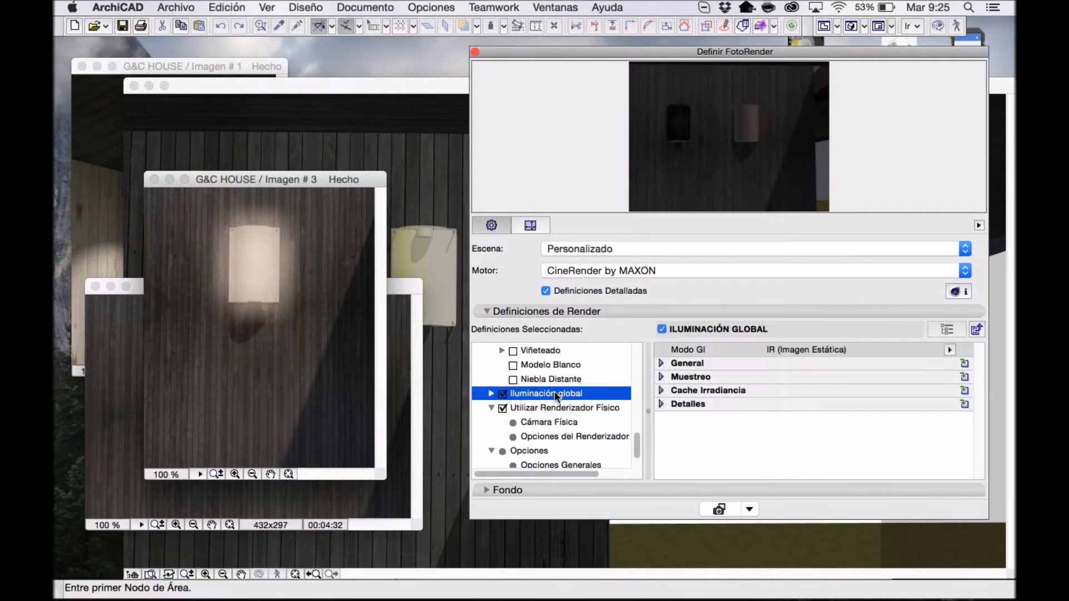
click(491, 394)
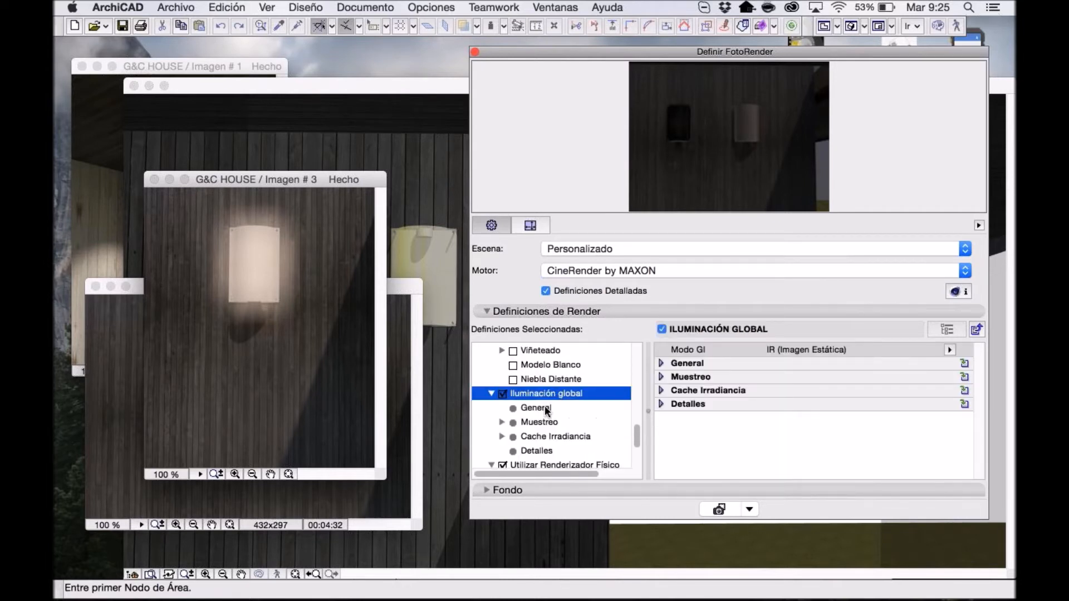
click(545, 409)
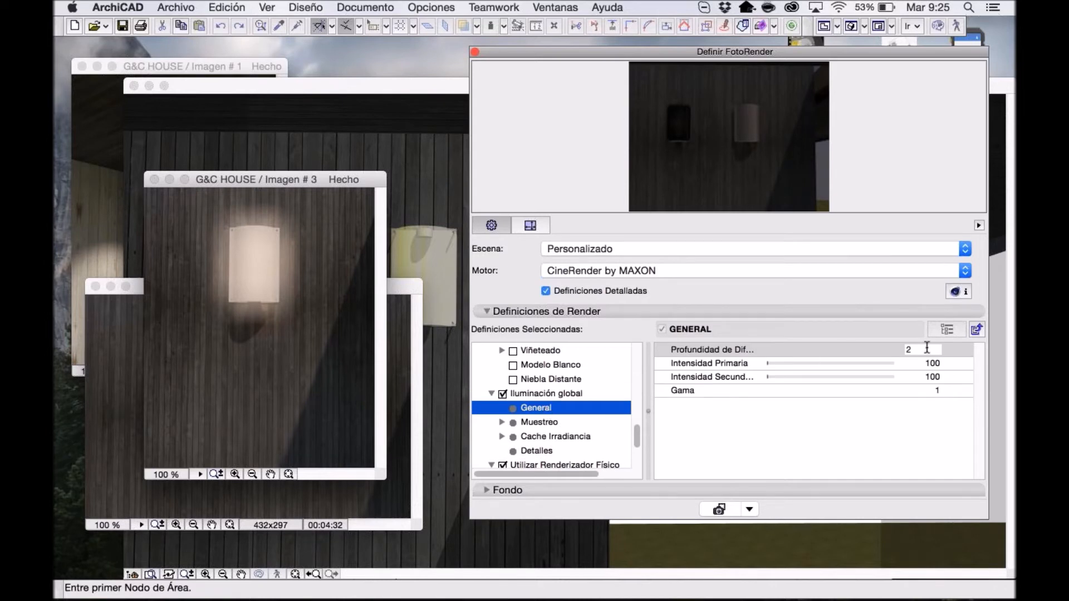
click(927, 348)
mouse_move(930, 51)
mouse_down()
mouse_move(915, 51)
mouse_move(926, 54)
mouse_up()
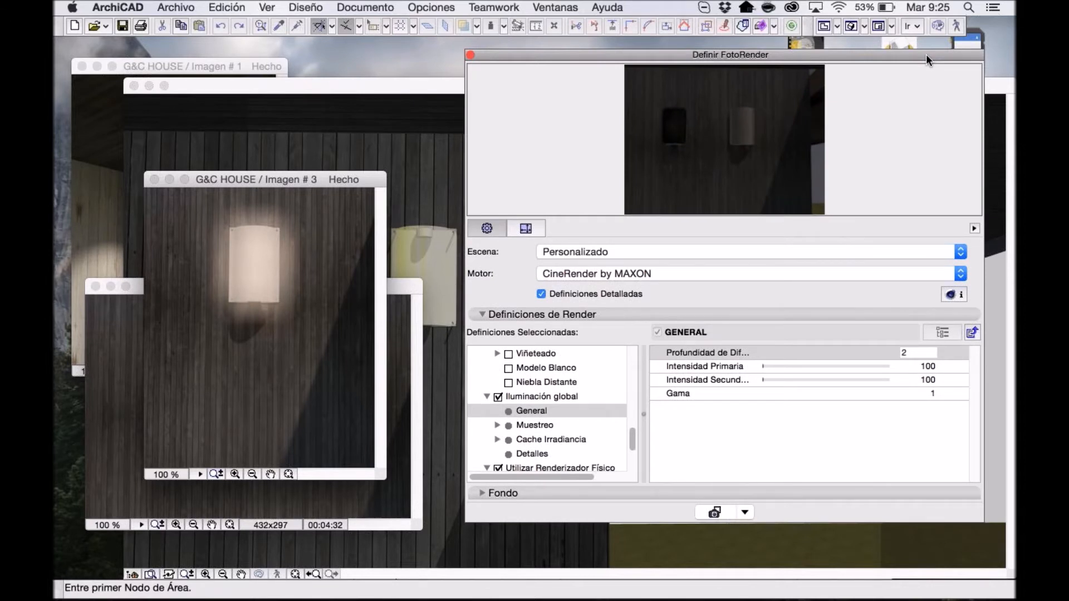
click(832, 349)
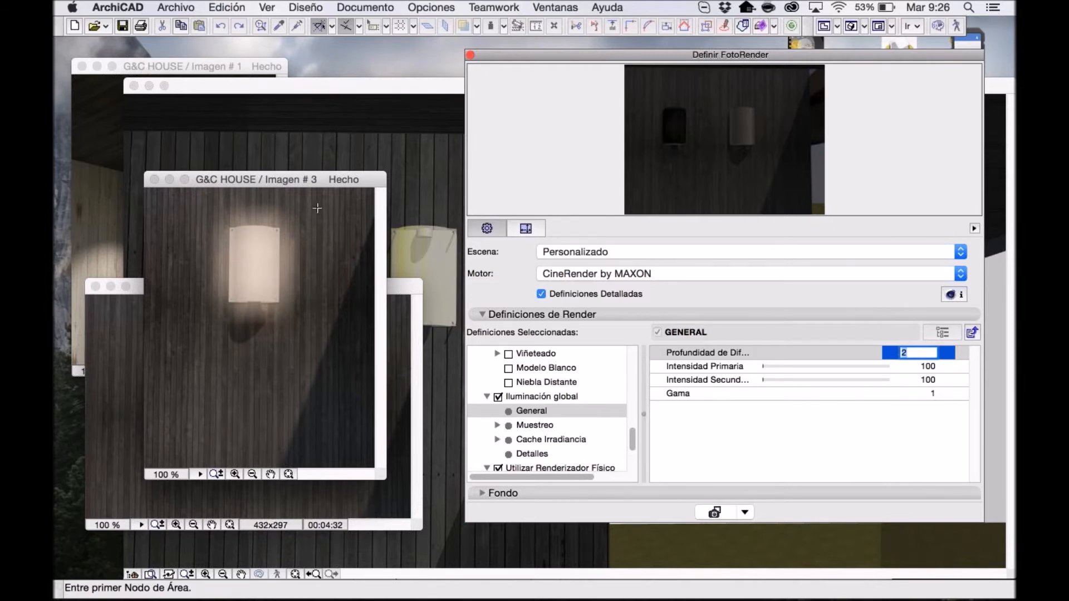
click(540, 294)
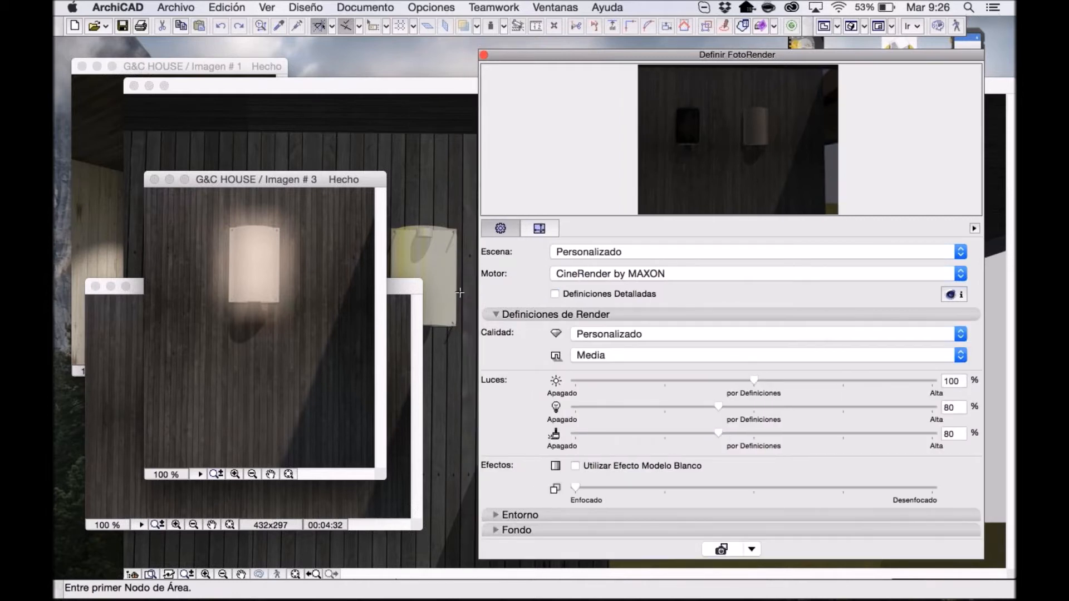
Arrange the Imagen # 1, Imagen # 2 and Imagen # 3 render windows so their lamp results can be compared.
drag(298, 183, 591, 94)
drag(367, 286, 406, 229)
drag(628, 89, 661, 91)
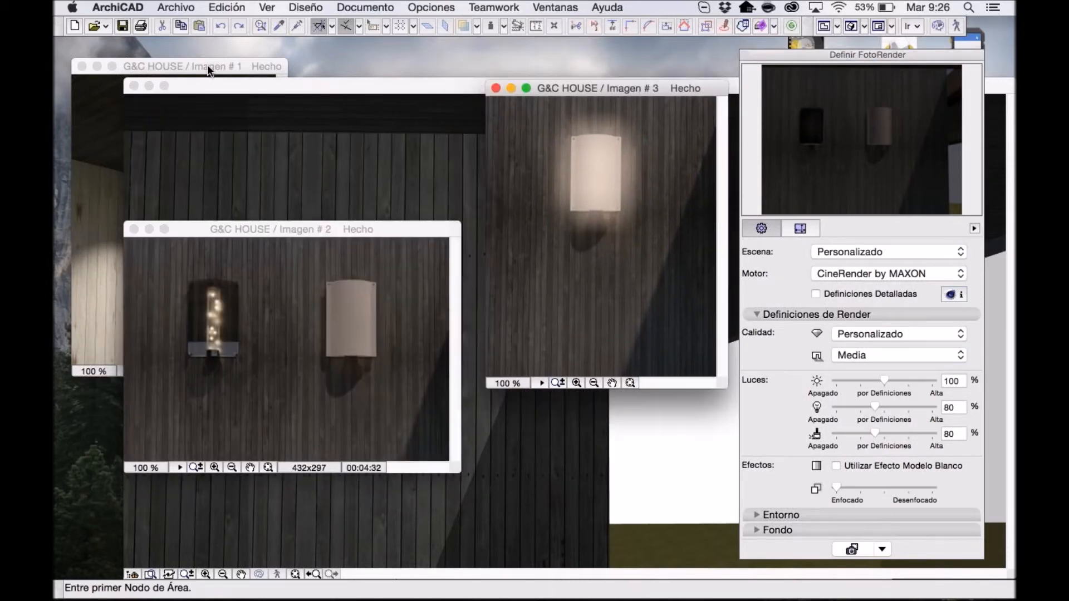
click(216, 63)
click(353, 227)
mouse_move(352, 229)
mouse_down()
mouse_move(440, 265)
mouse_move(389, 241)
mouse_move(360, 210)
mouse_move(366, 217)
mouse_up()
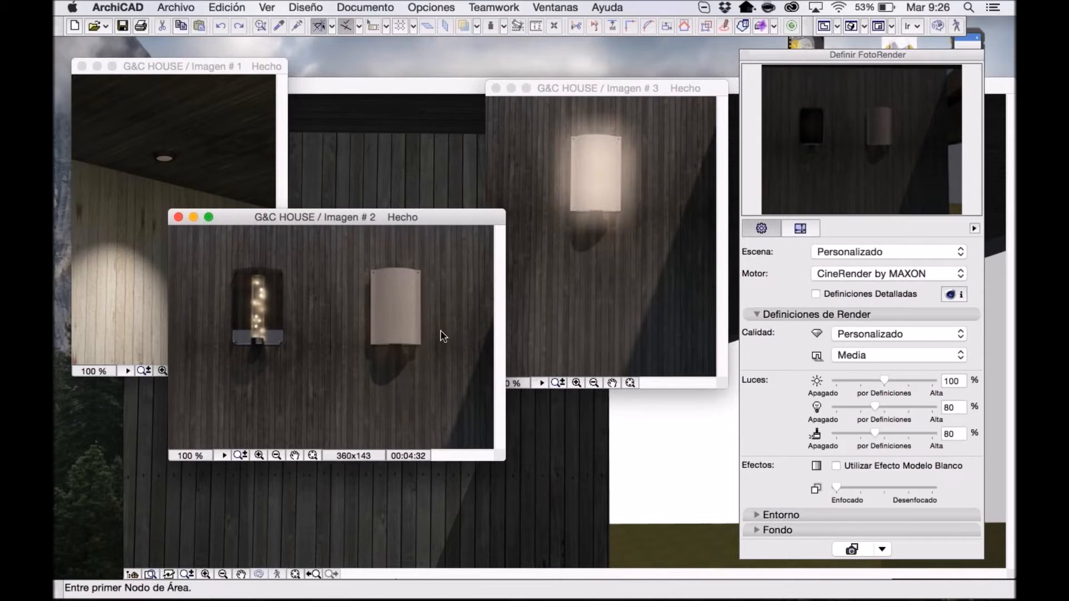
drag(643, 90, 607, 115)
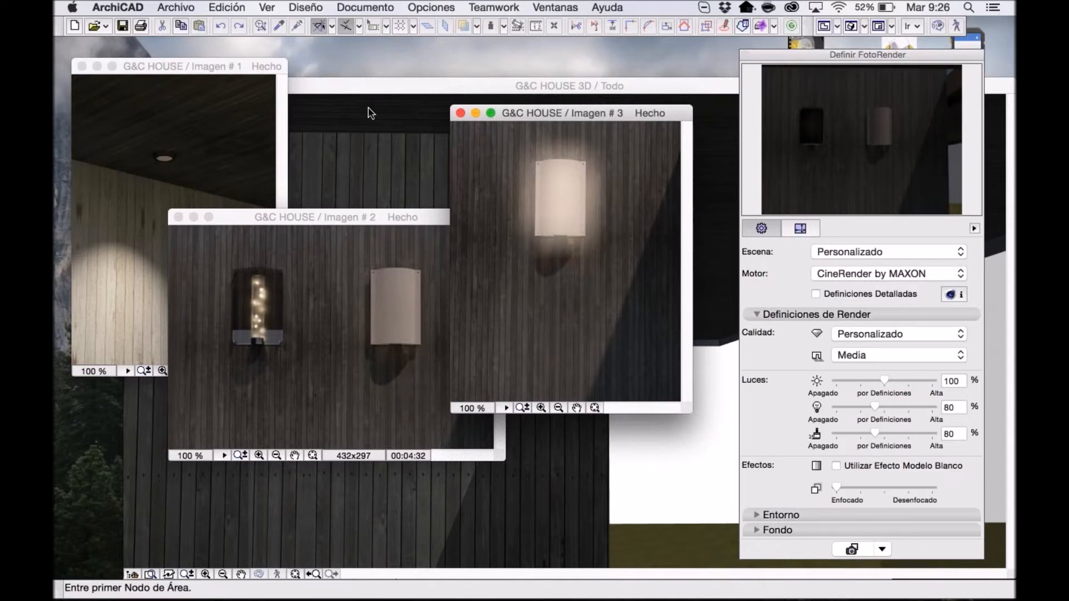
Clear the marquee in the 3D view and select the recessed Foco Empotrado 18 spotlight in the entrance ceiling.
click(388, 95)
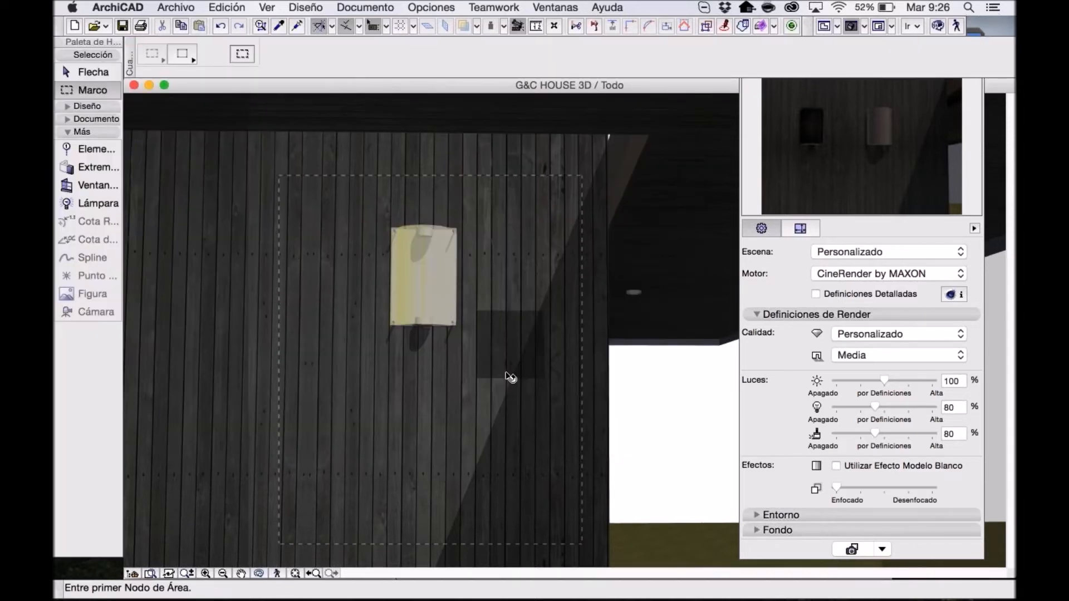
key(Escape)
shift+middle_drag(618, 348, 377, 341)
click(560, 294)
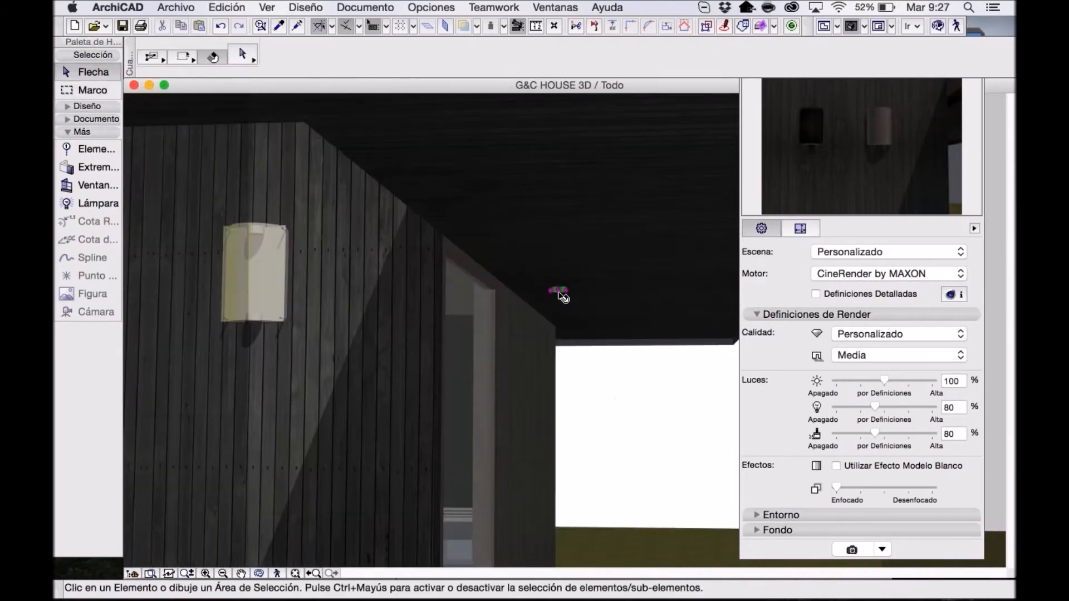
scroll(563, 301, up, 5)
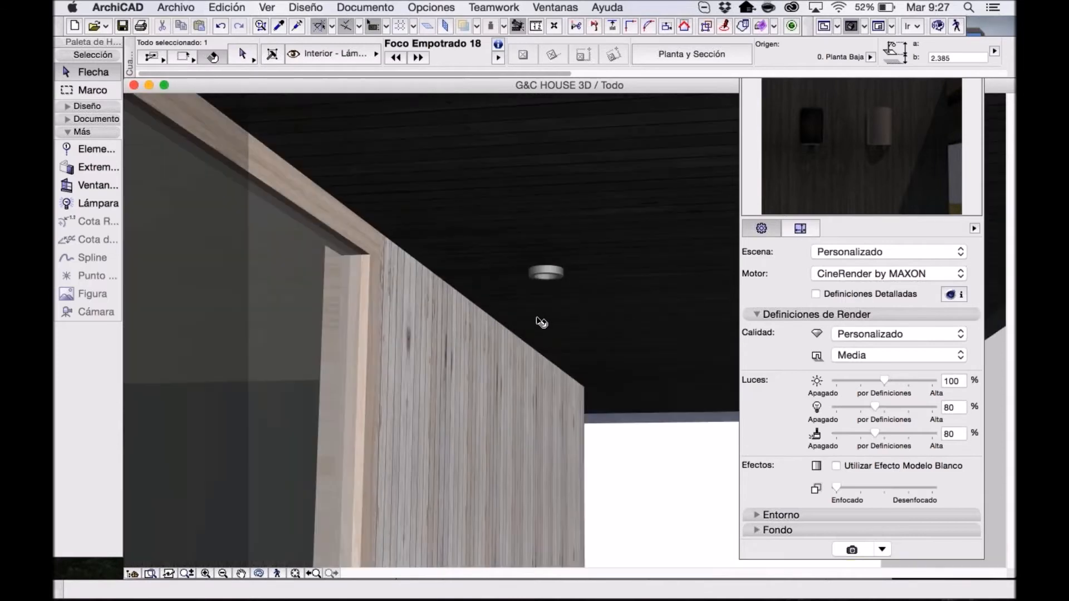
shift+middle_drag(537, 318, 560, 307)
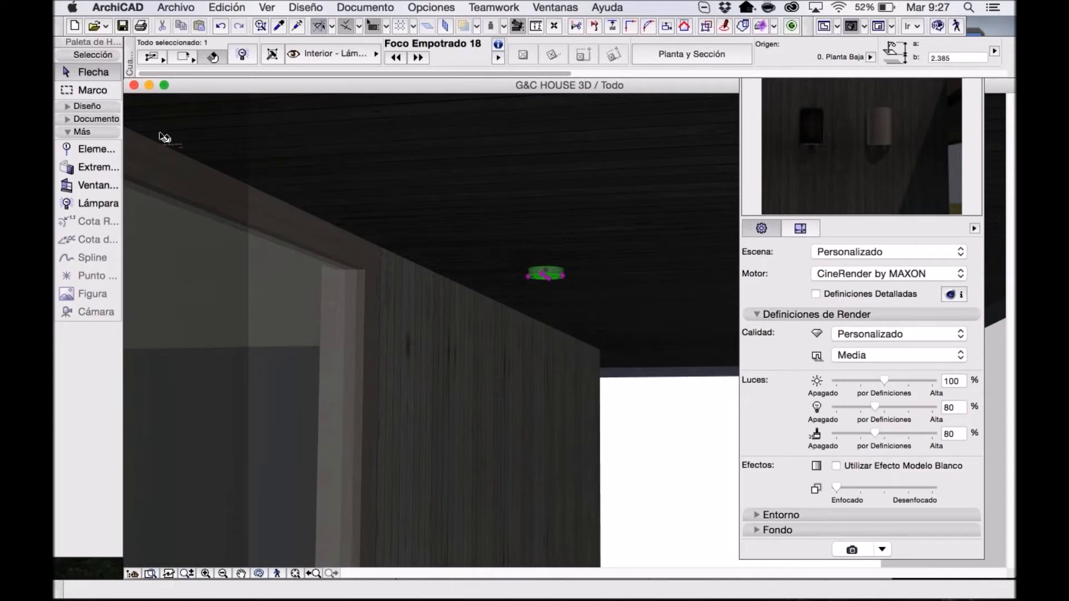
Open the selected spotlight's lamp settings and choose Lámpara IES 18 from the Fuentes de Luz General 18 library folder.
click(242, 55)
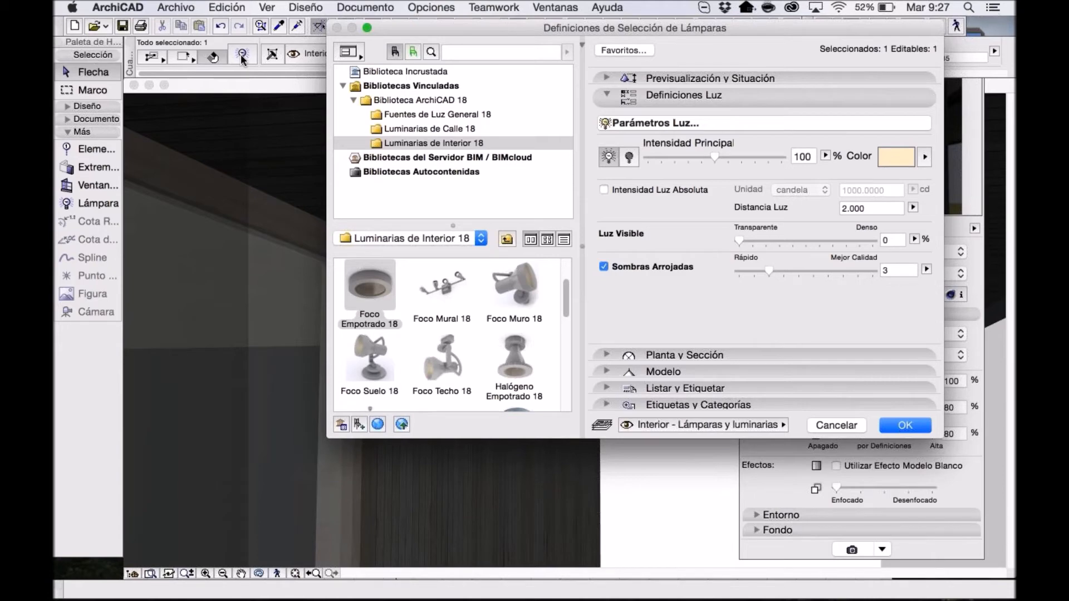
drag(435, 37, 411, 127)
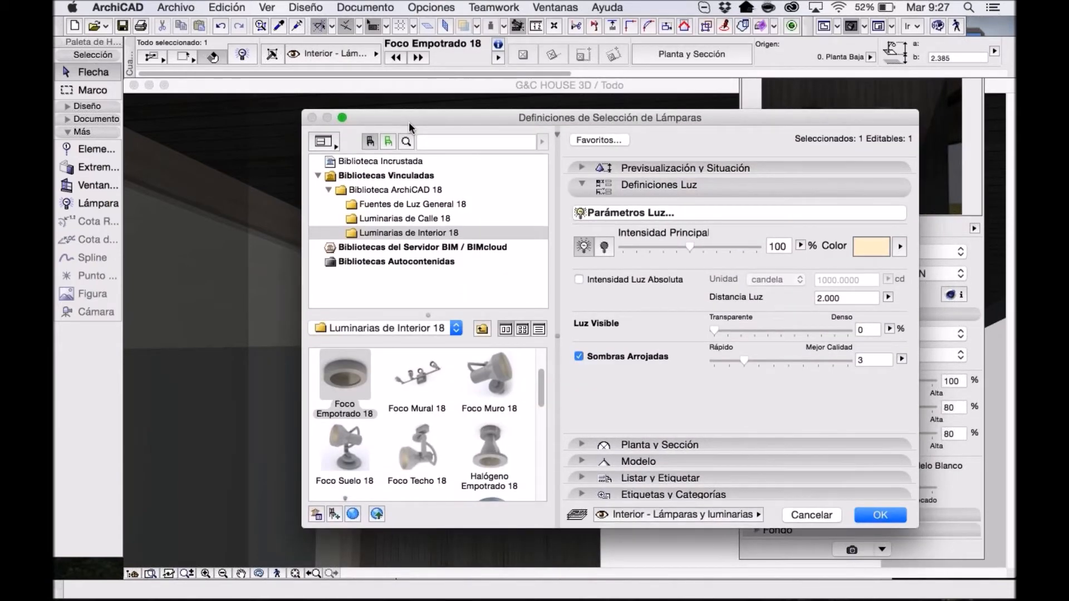
click(459, 206)
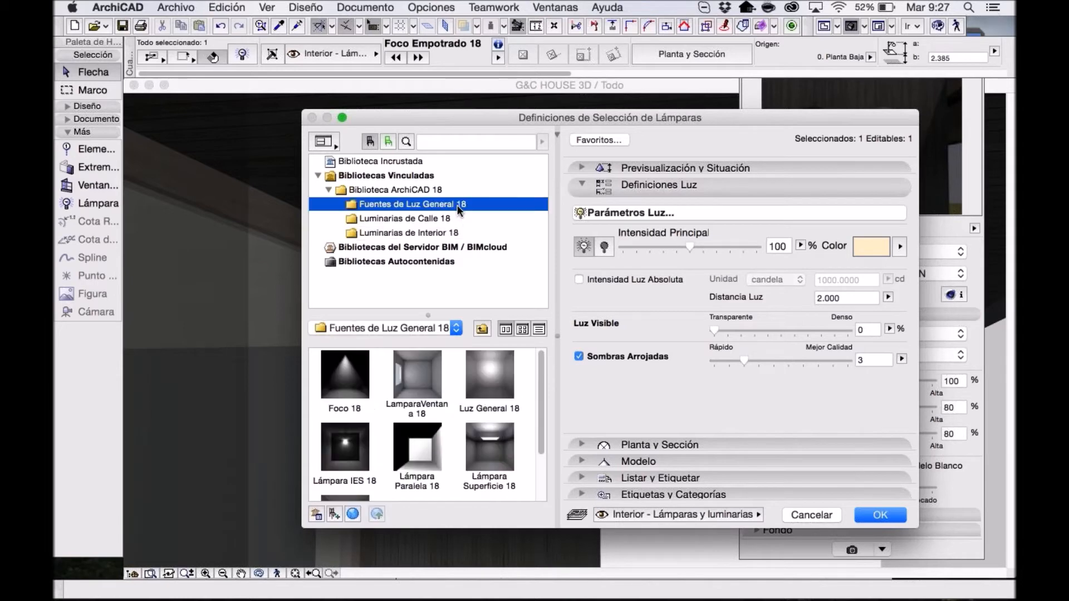
scroll(397, 402, down, 2)
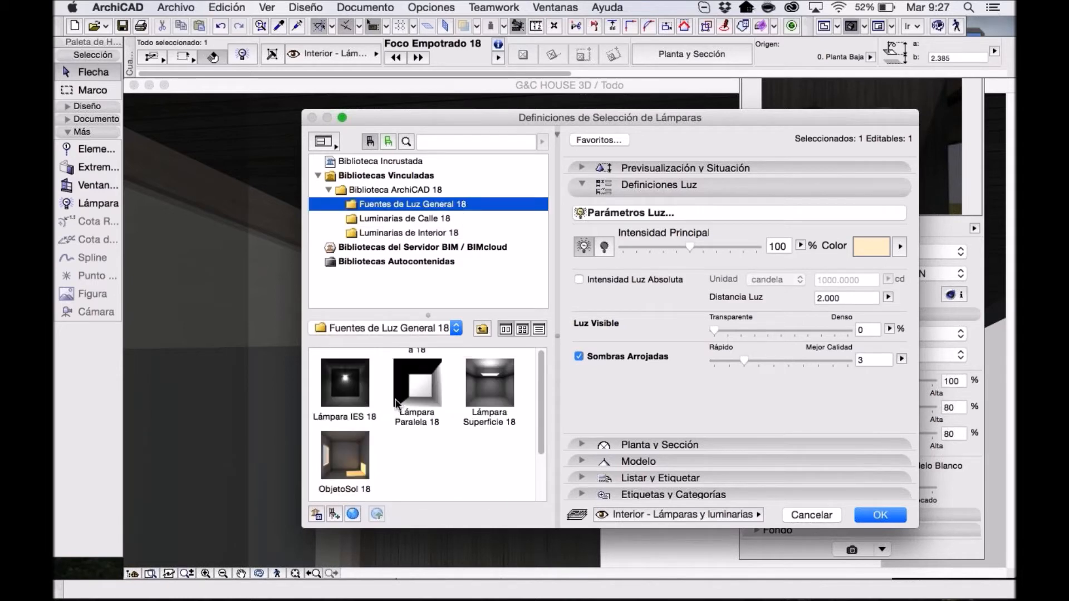
click(356, 392)
scroll(420, 456, up, 2)
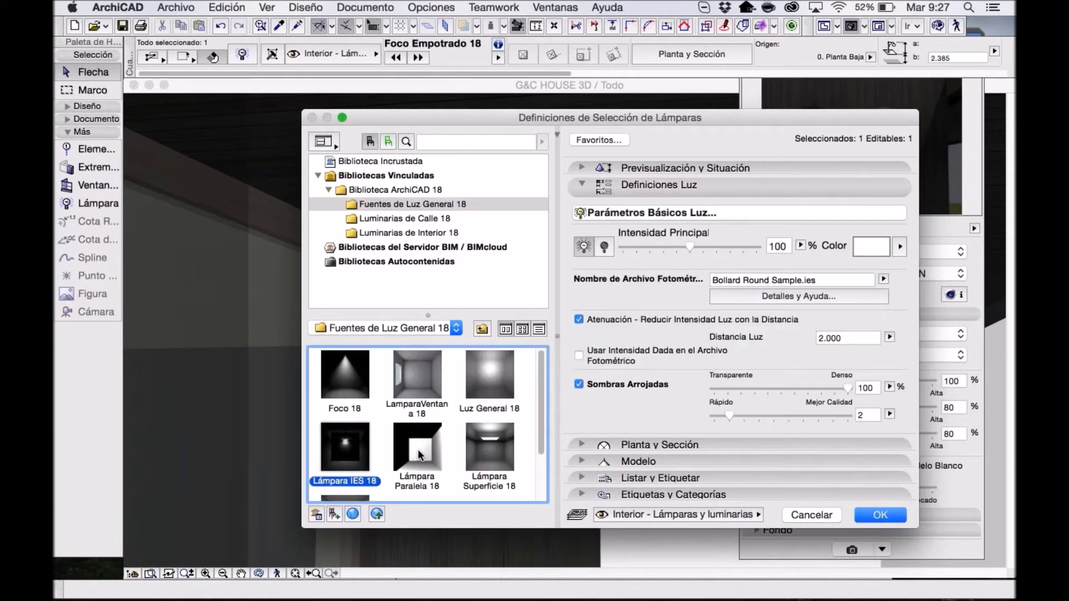
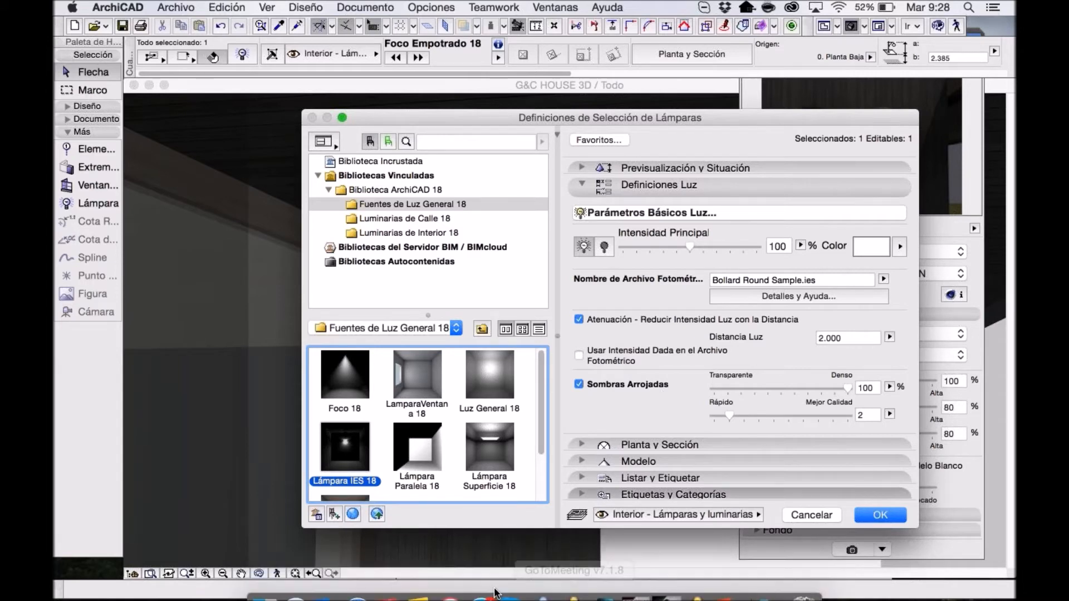
Switch to a new Finder window and open Construlita Catálogo 2014.pdf from the Escritorio folder.
right_click(273, 587)
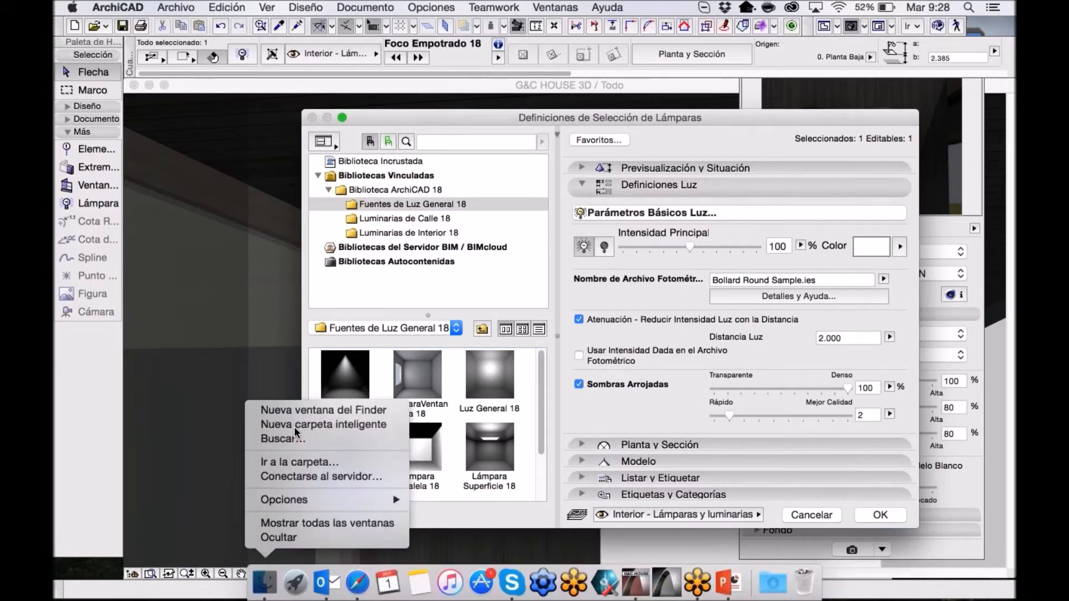
click(304, 412)
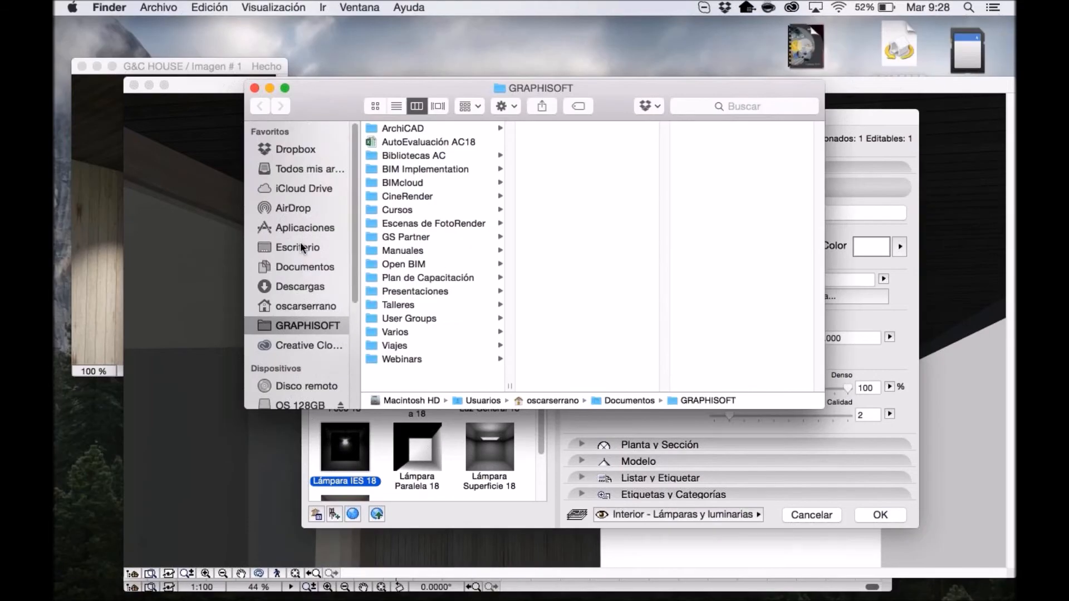
click(299, 241)
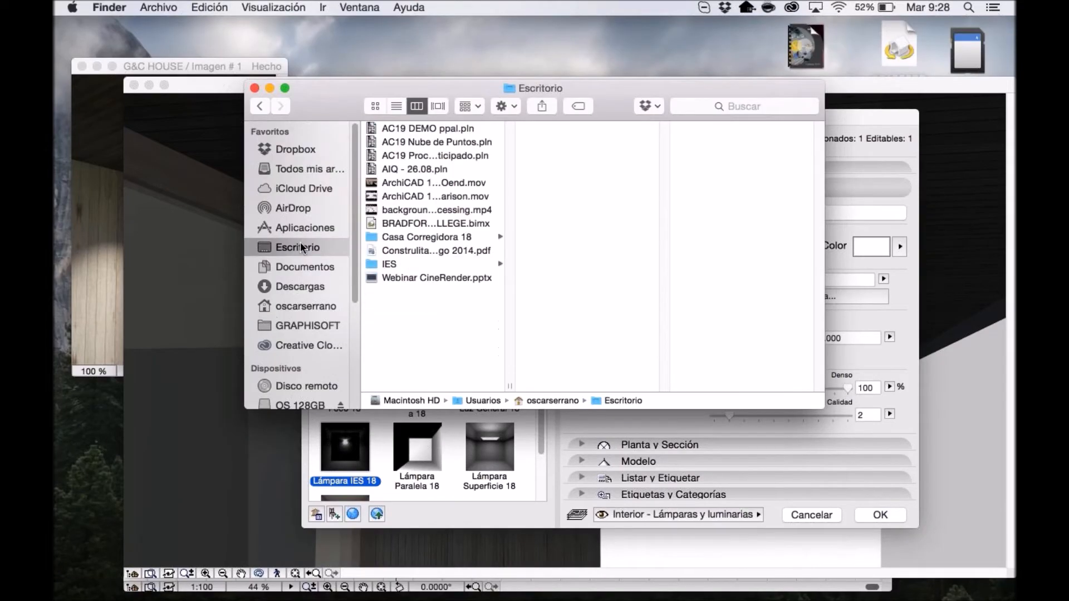
click(409, 249)
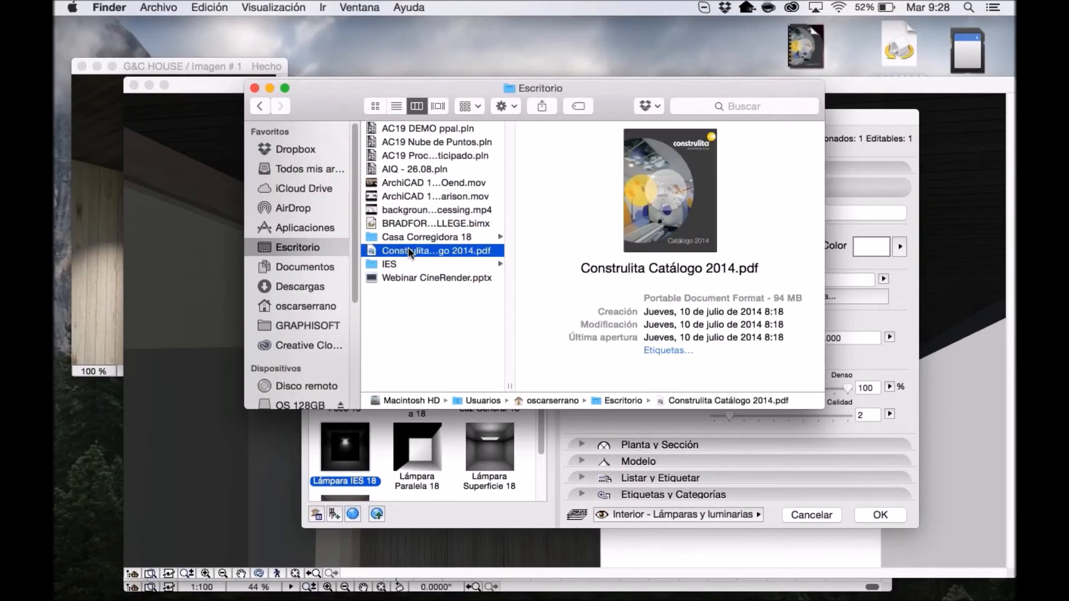
double_click(410, 250)
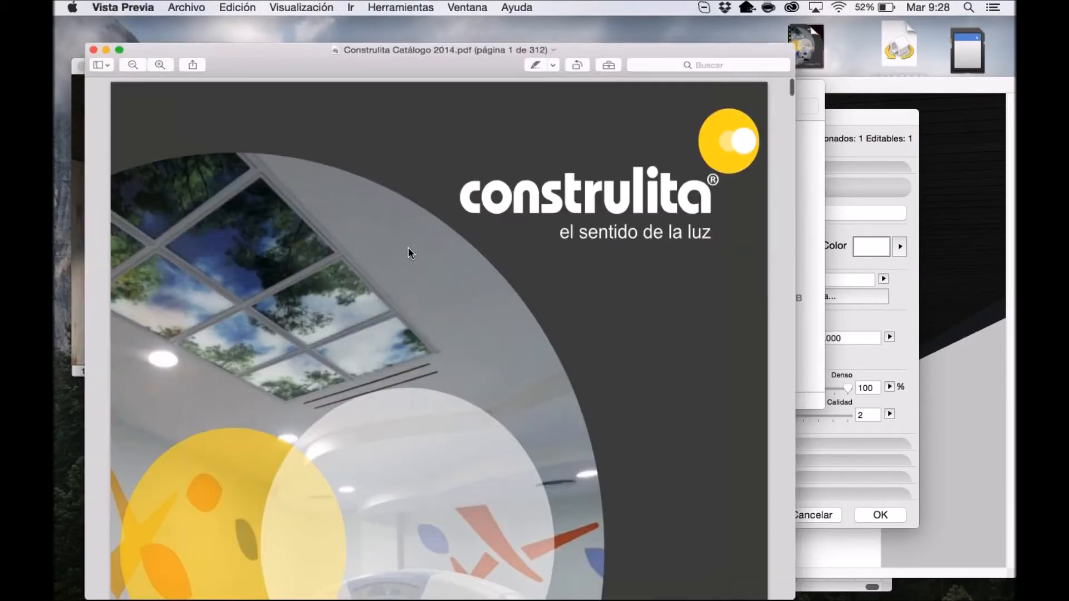
Browse the Construlita catalogue past the nomenclature pages to the MODULARE II luminaires on page 21.
scroll(702, 332, down, 5)
scroll(701, 332, down, 15)
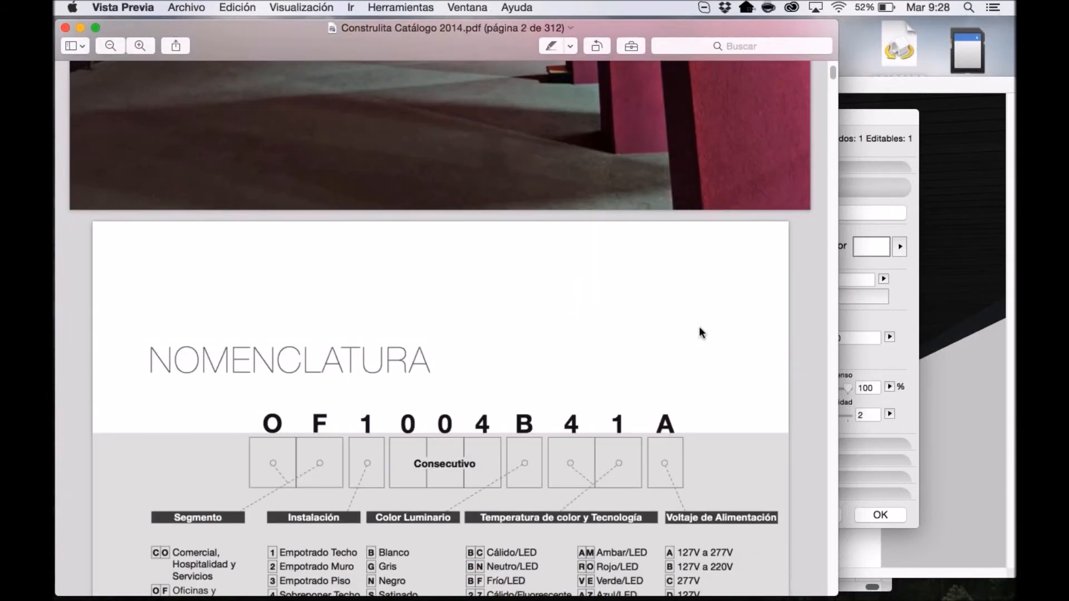
scroll(700, 330, down, 5)
scroll(700, 328, down, 15)
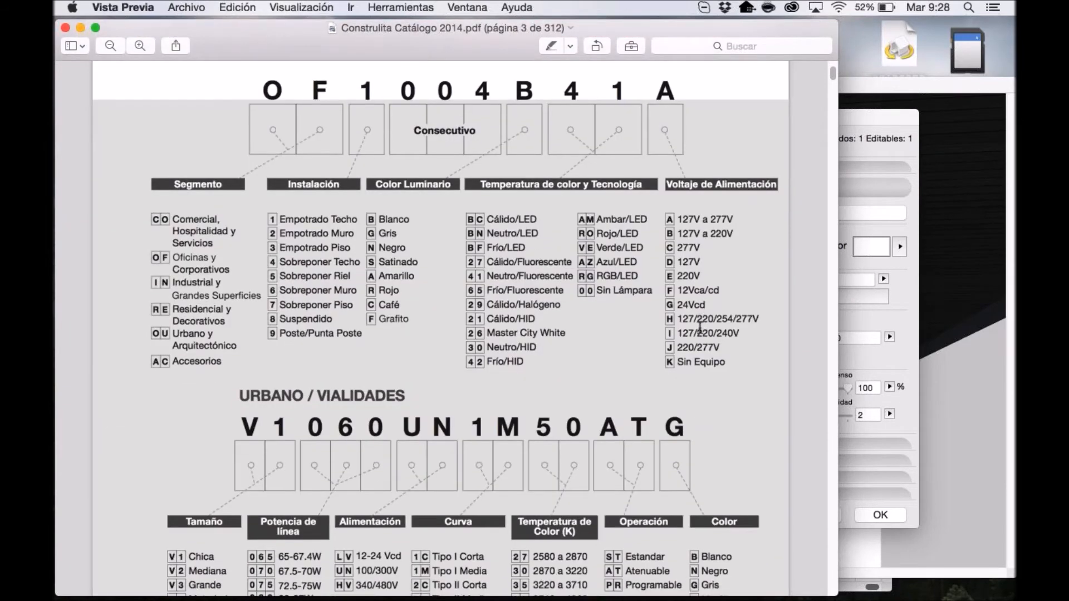
scroll(700, 328, down, 20)
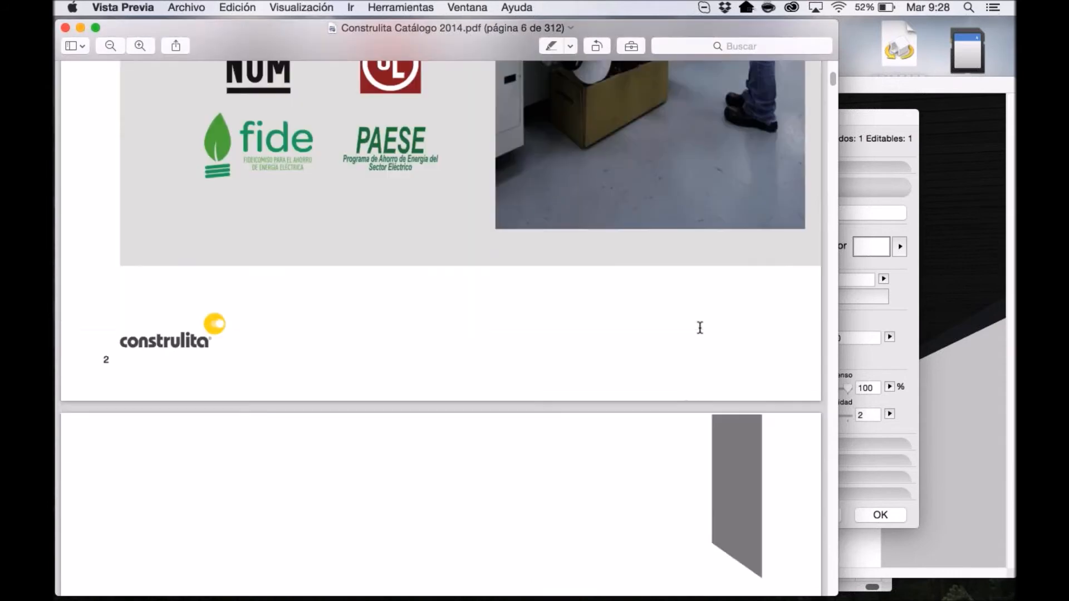
scroll(700, 328, down, 20)
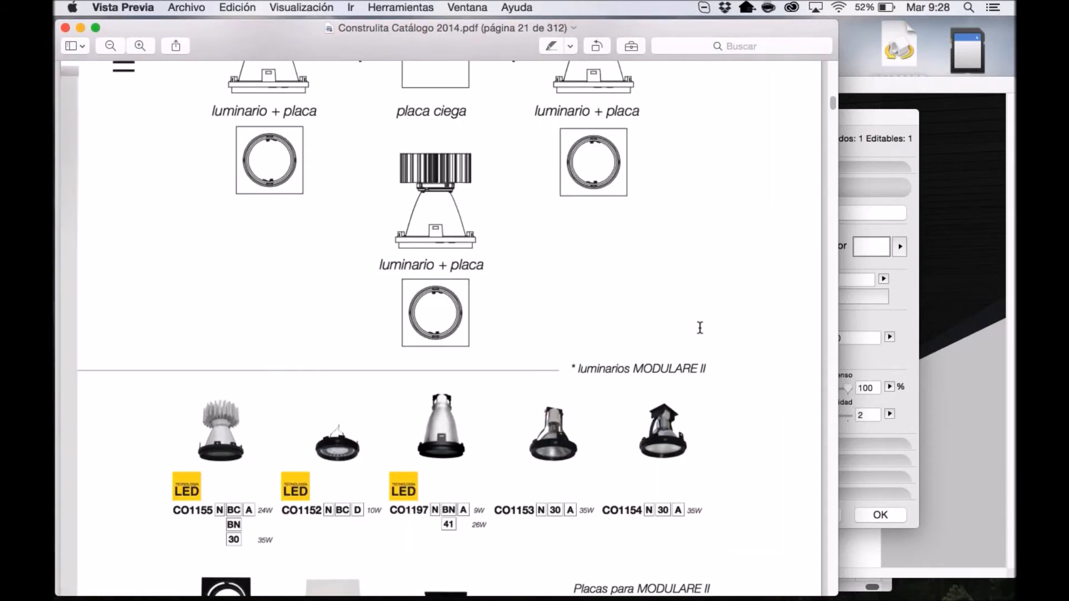
scroll(700, 328, down, 7)
scroll(700, 328, up, 4)
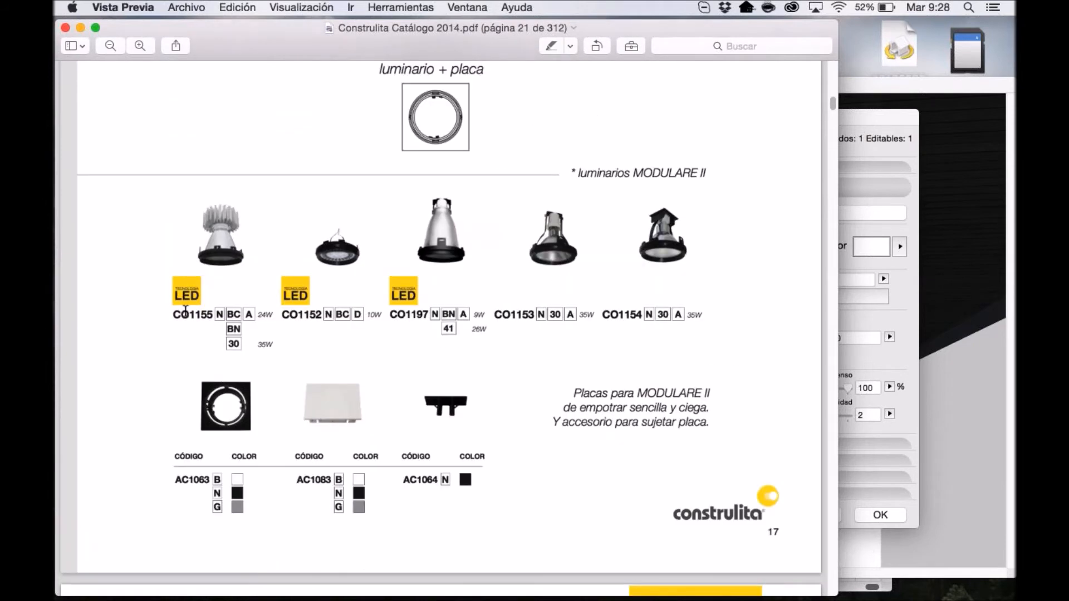
Examine the MODULARE II luminaires and highlight the product code of the CO1155 LED model.
drag(174, 313, 255, 315)
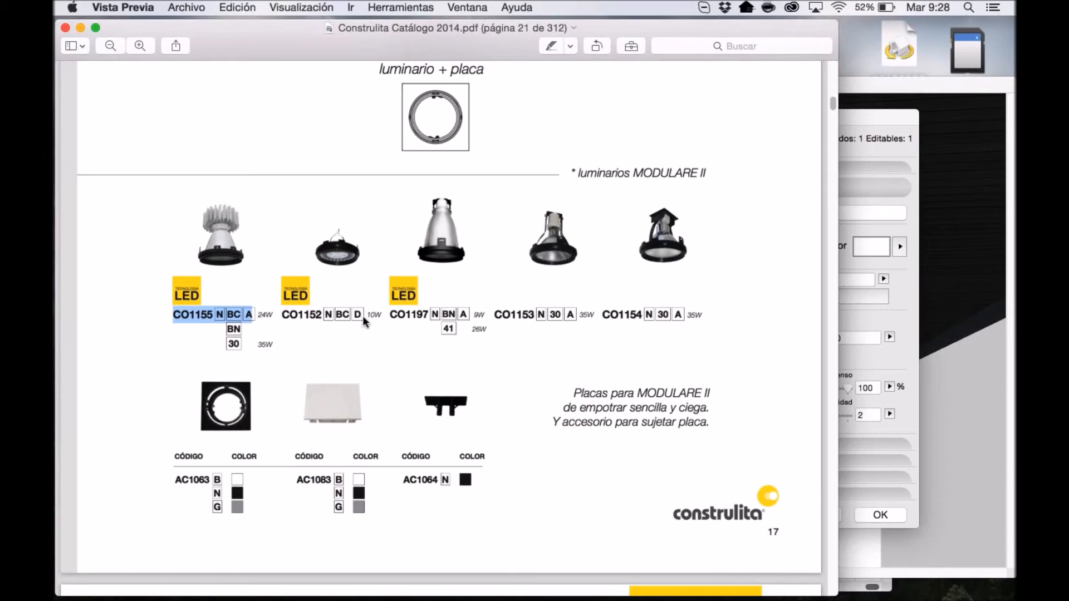
scroll(364, 320, up, 4)
scroll(364, 316, up, 2)
scroll(364, 317, down, 2)
scroll(363, 317, down, 4)
click(266, 285)
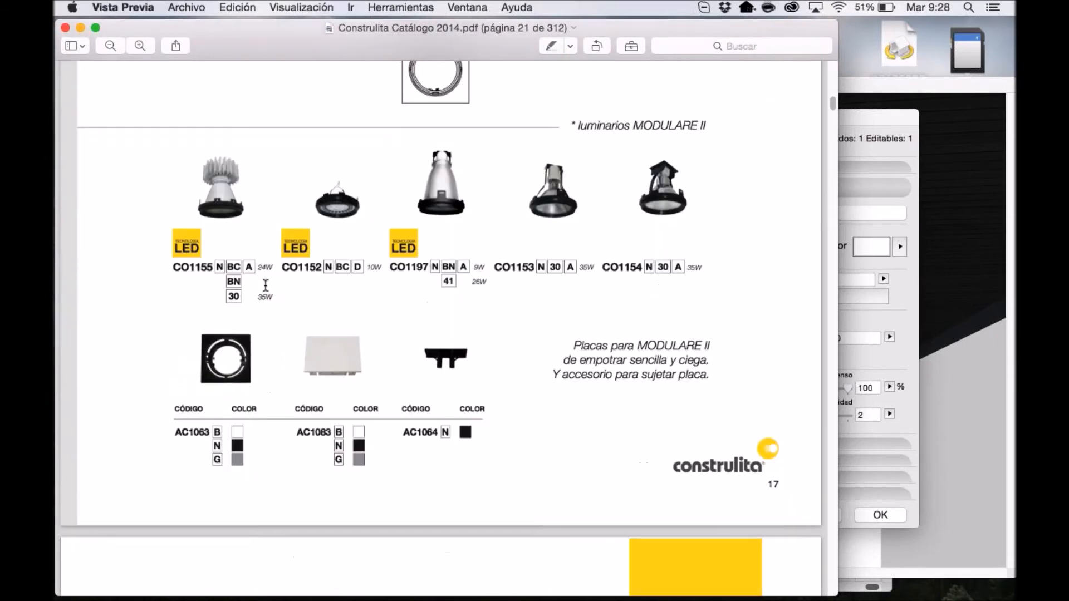
drag(178, 265, 254, 265)
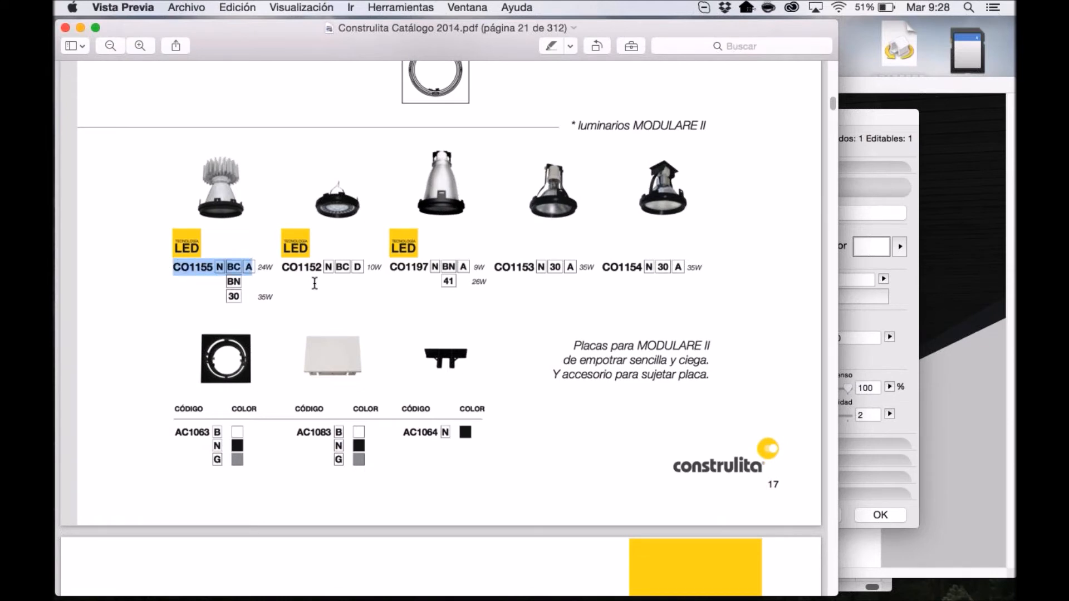
Switch back to the Finder window and show the contents of the IES folder in Escritorio.
key(ctrl+Up)
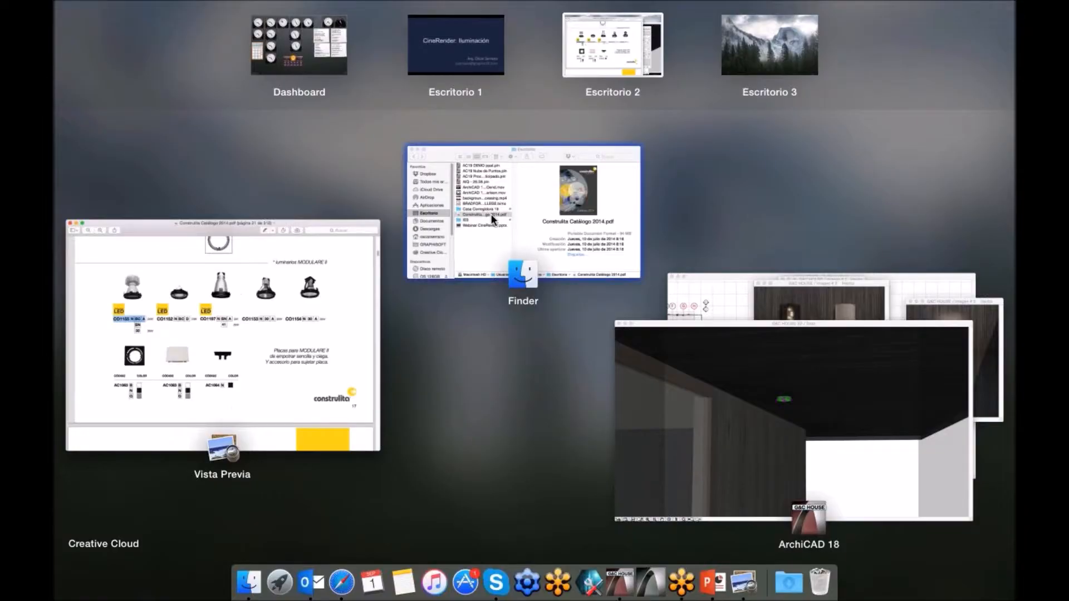
click(490, 213)
key(Down)
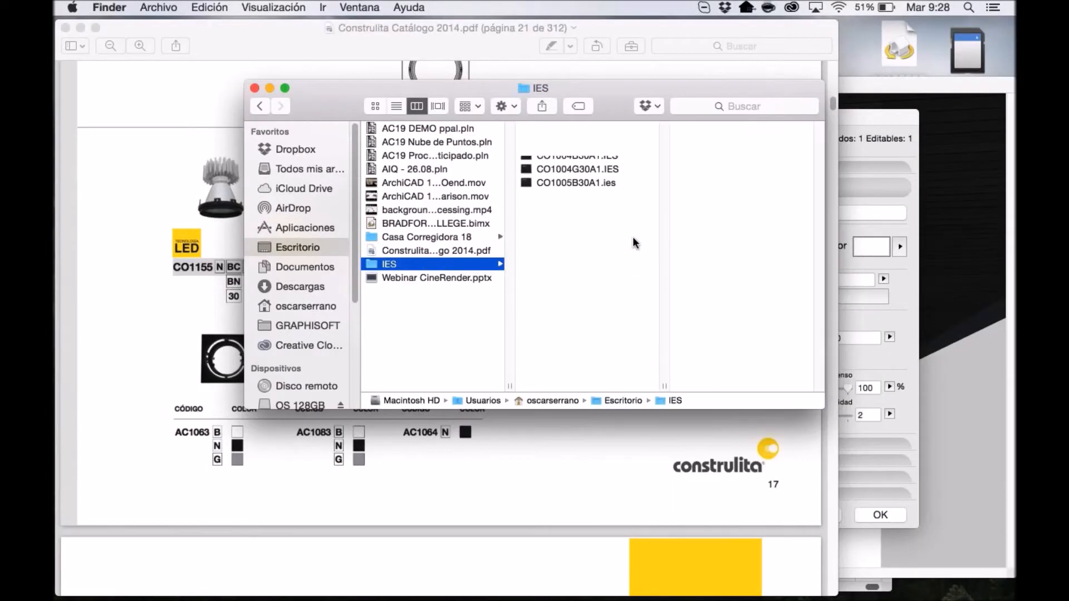
Find and select the photometric file CO1155NBCA1.IES in the IES folder.
scroll(589, 319, down, 10)
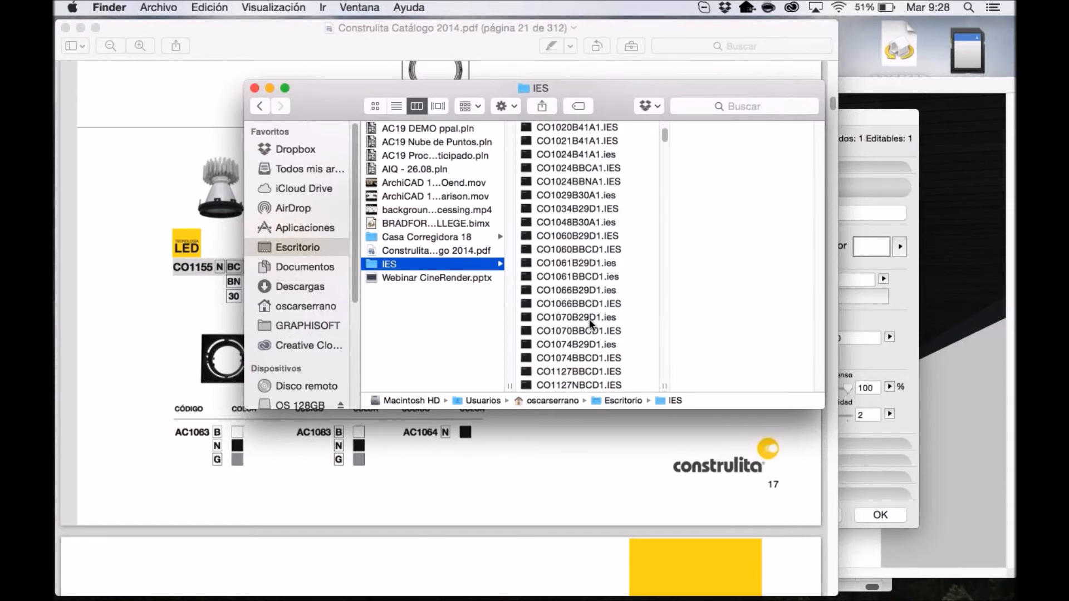
click(571, 264)
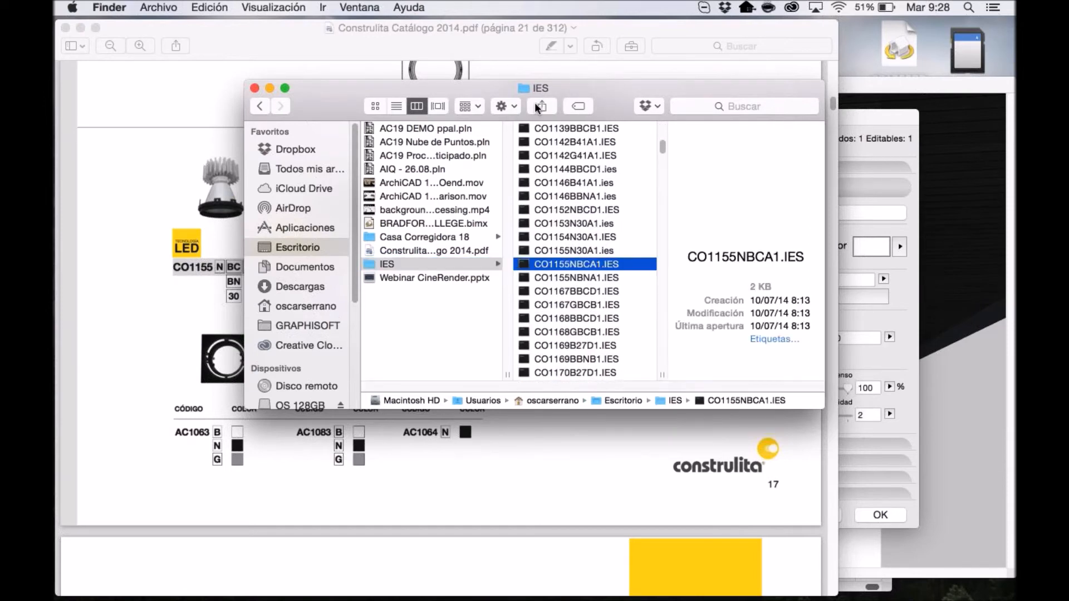
mouse_move(535, 102)
mouse_down()
mouse_move(644, 105)
mouse_move(527, 118)
mouse_up()
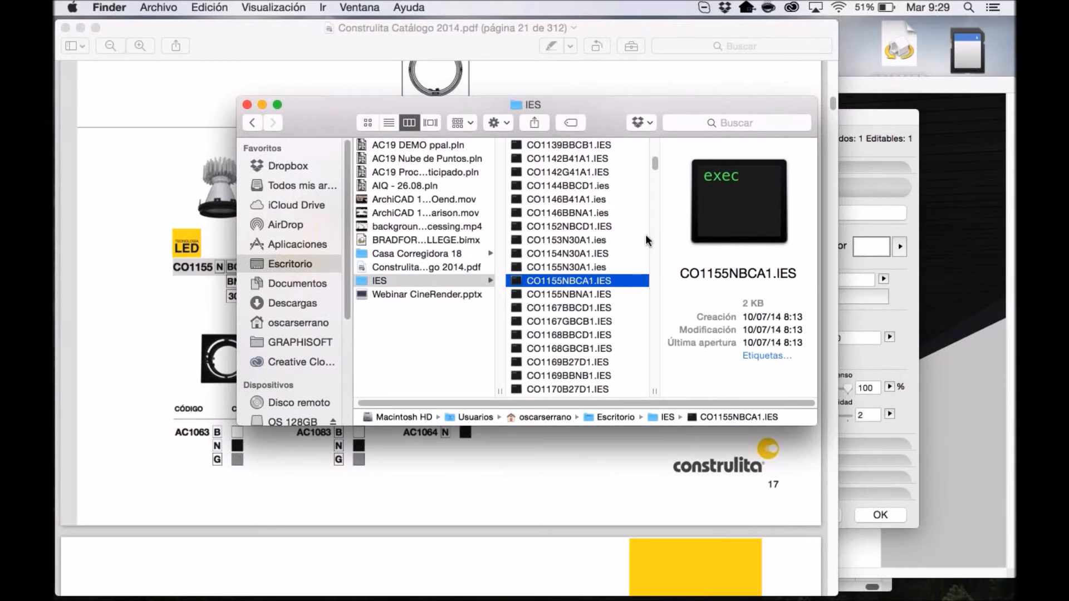
drag(593, 103, 660, 249)
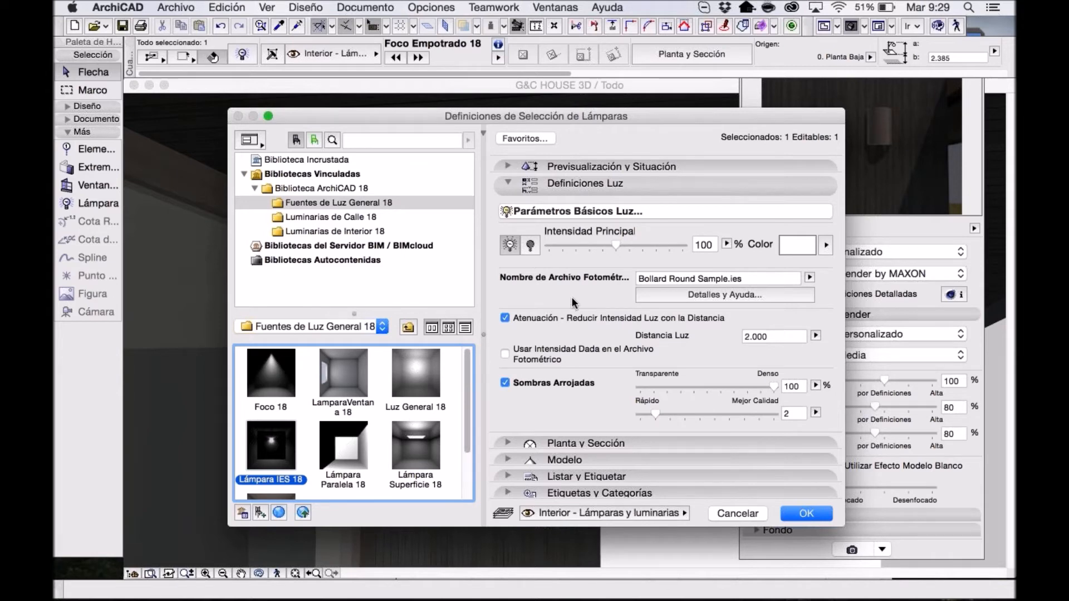
Set the IES lamp's photometric file to Wallwash Sample.ies, enable using the intensity given in that file, and apply the settings.
click(808, 278)
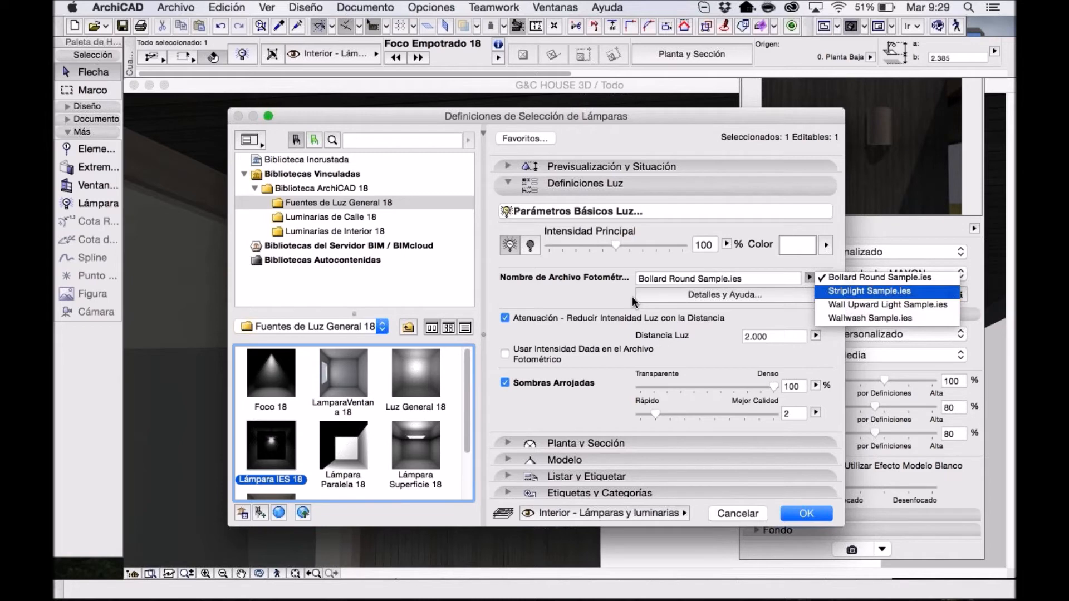
key(Up)
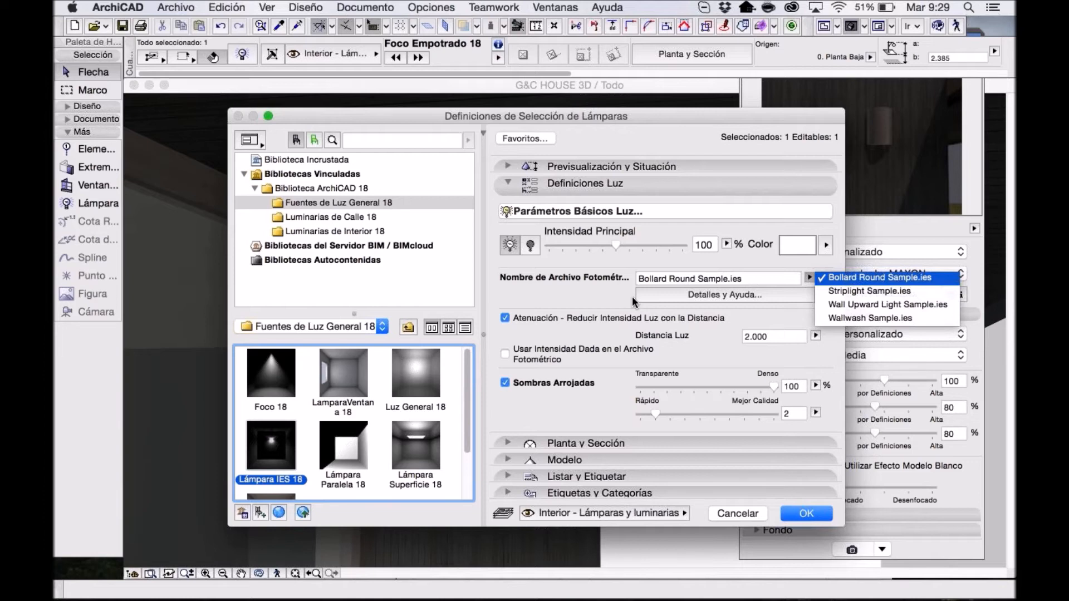
click(633, 297)
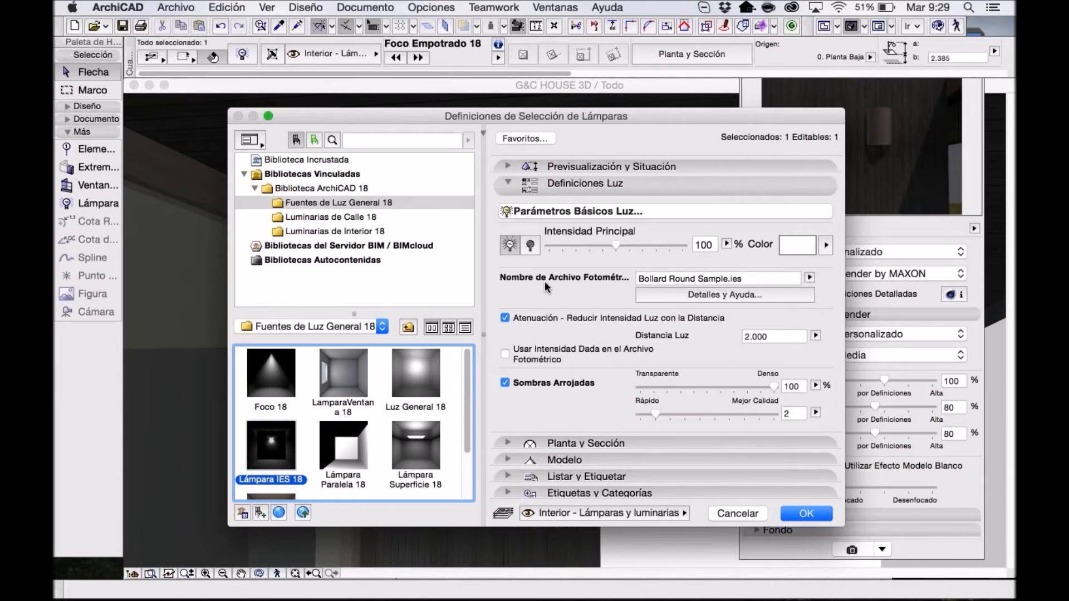
click(809, 278)
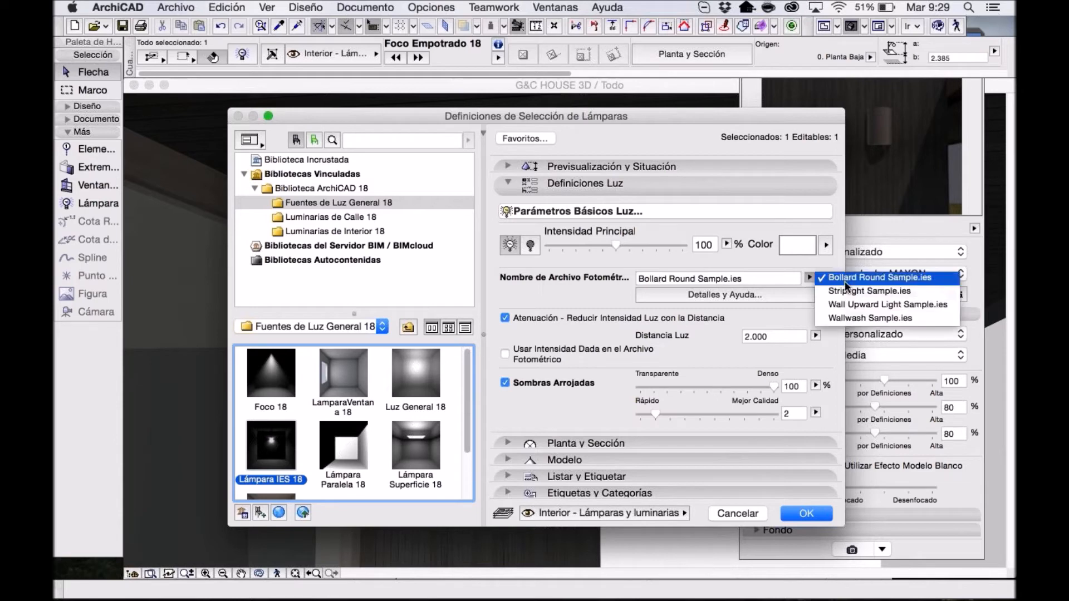
click(870, 318)
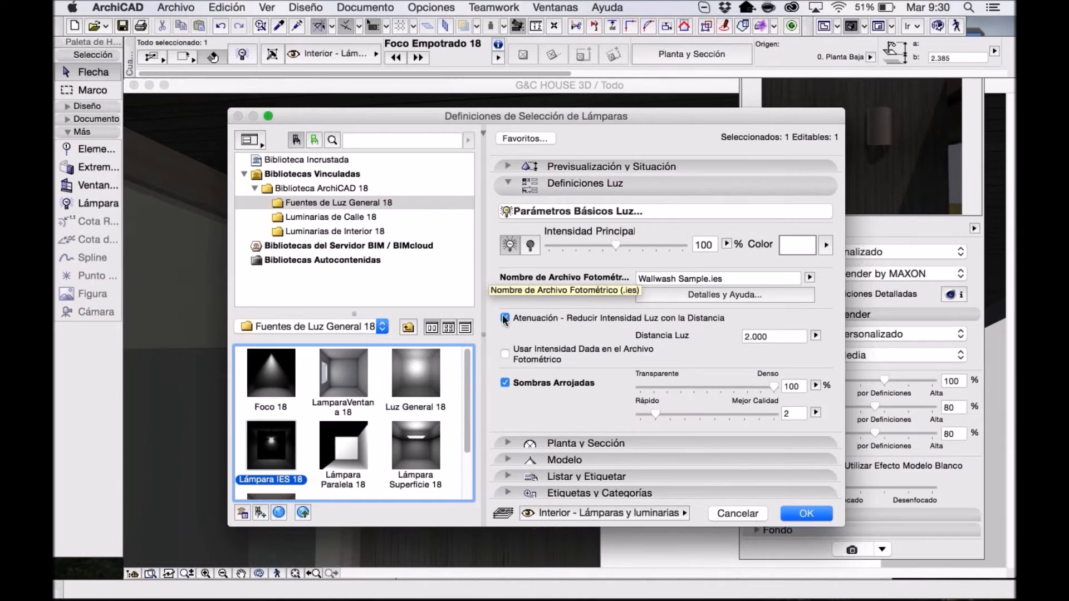
click(506, 354)
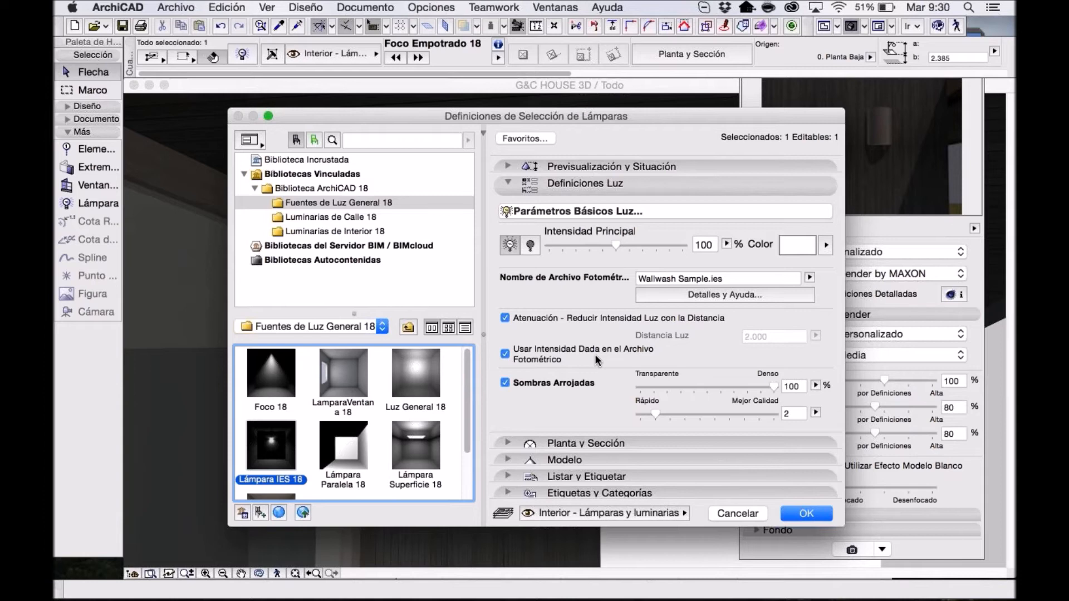
click(821, 520)
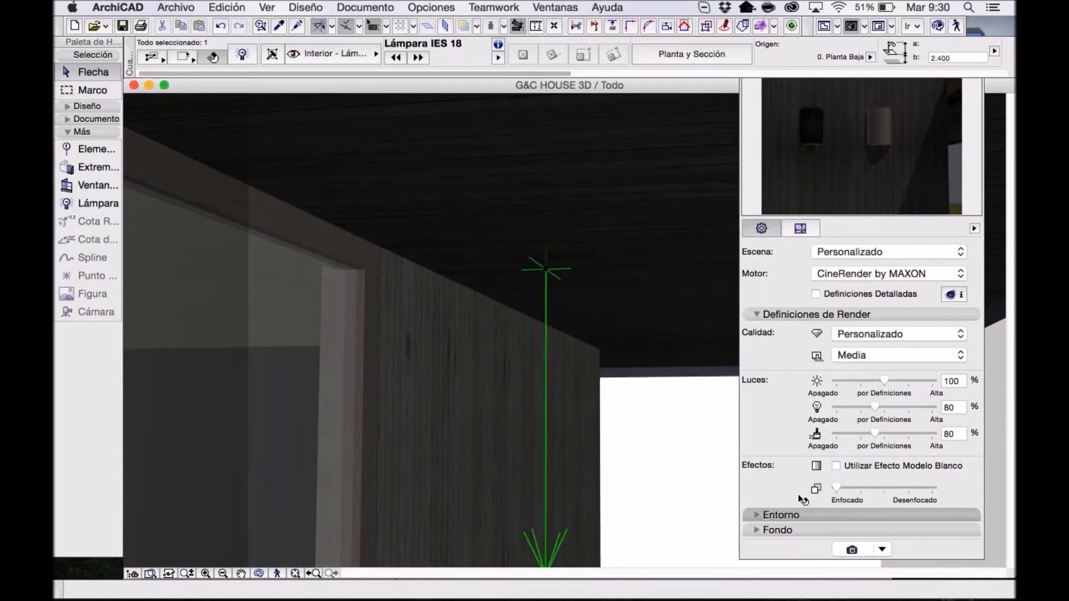
Move the IES lamp about 0.065 m closer to the kitchen's exterior wall in the ground floor plan.
shift+middle_drag(528, 408, 342, 390)
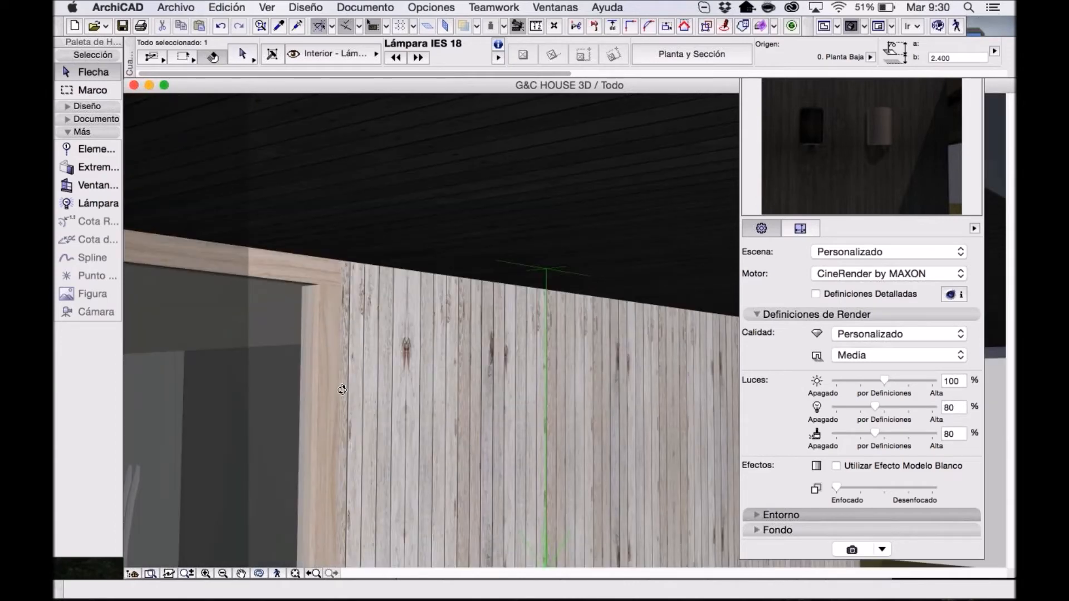
shift+middle_drag(342, 390, 554, 376)
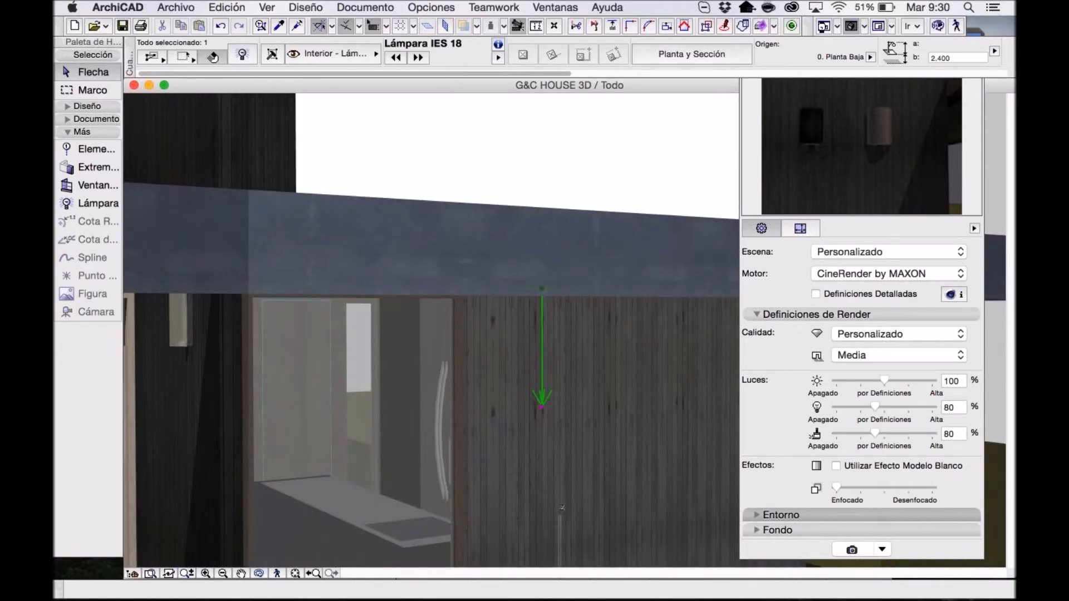
click(823, 26)
scroll(181, 239, up, 5)
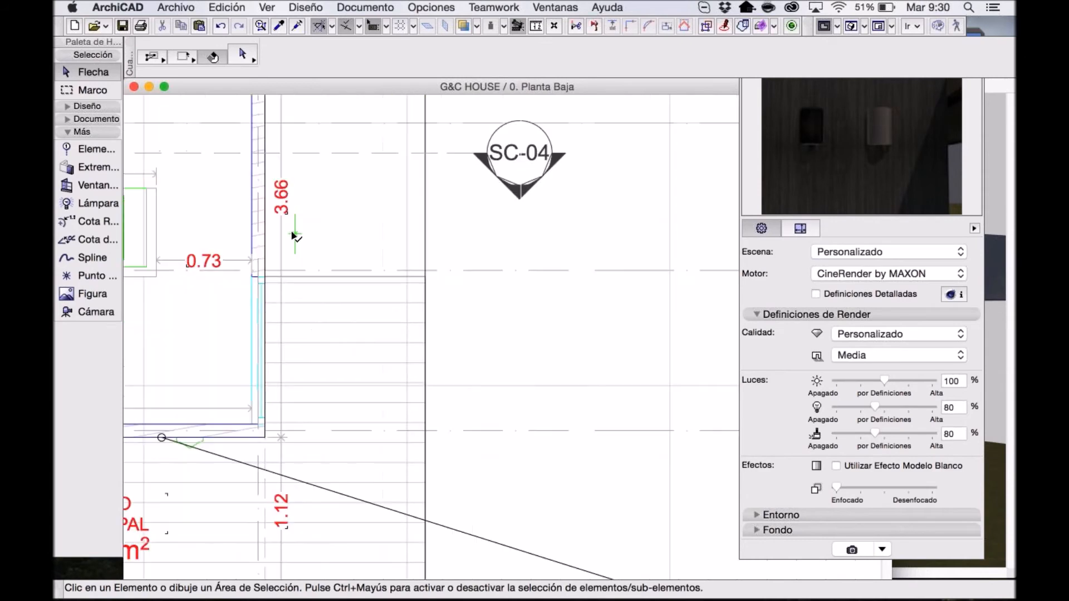
click(294, 235)
scroll(291, 236, up, 2)
key(super+d)
click(381, 249)
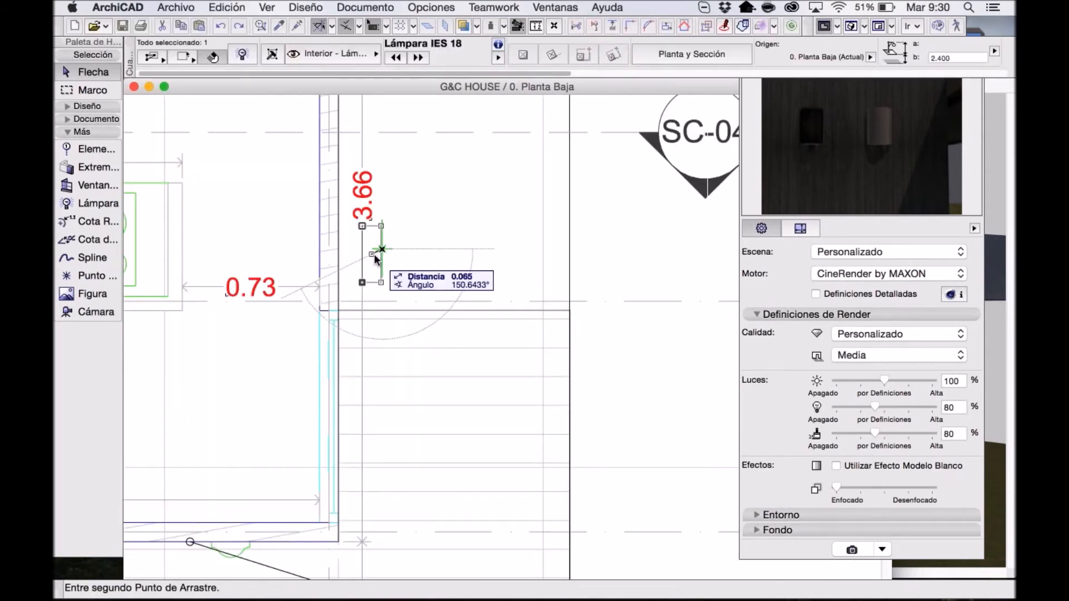
click(372, 255)
Copy the IES lamp about 1.2 m along the kitchen's exterior wall, toward the sink end.
key(super+d)
click(372, 255)
middle_drag(388, 223, 429, 373)
scroll(428, 312, down, 3)
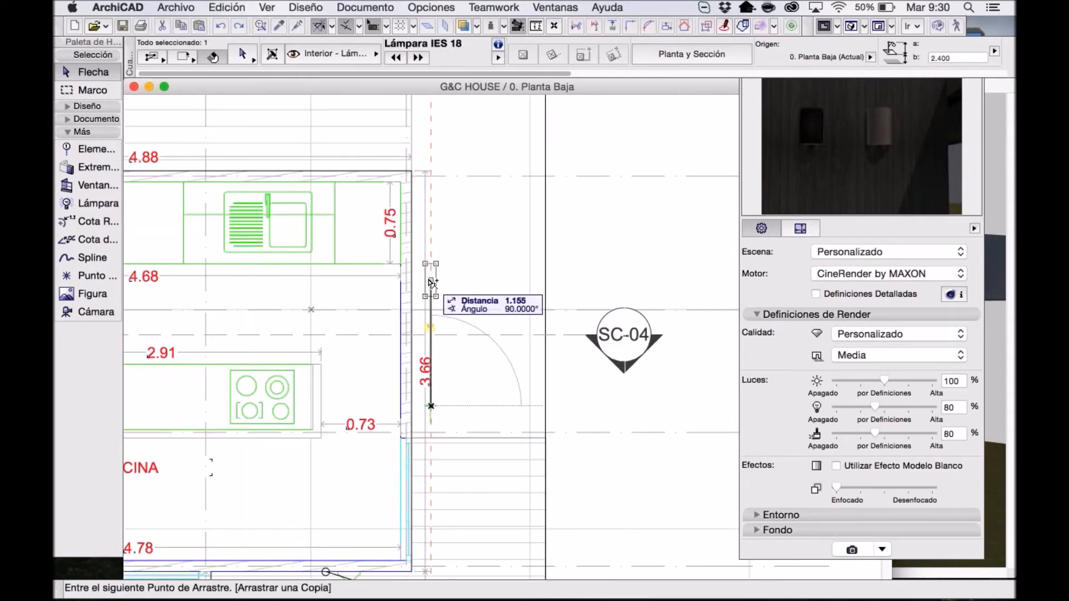
click(430, 275)
key(Escape)
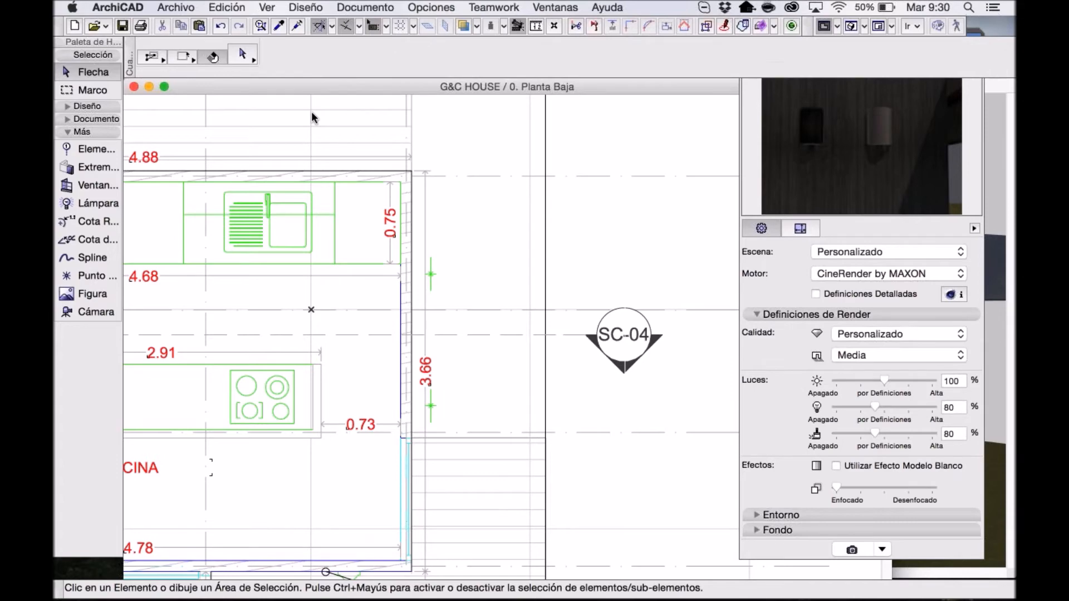
Check both IES lamps in 3D and shift them together along the exterior wall in plan, farther from the window.
key(F3)
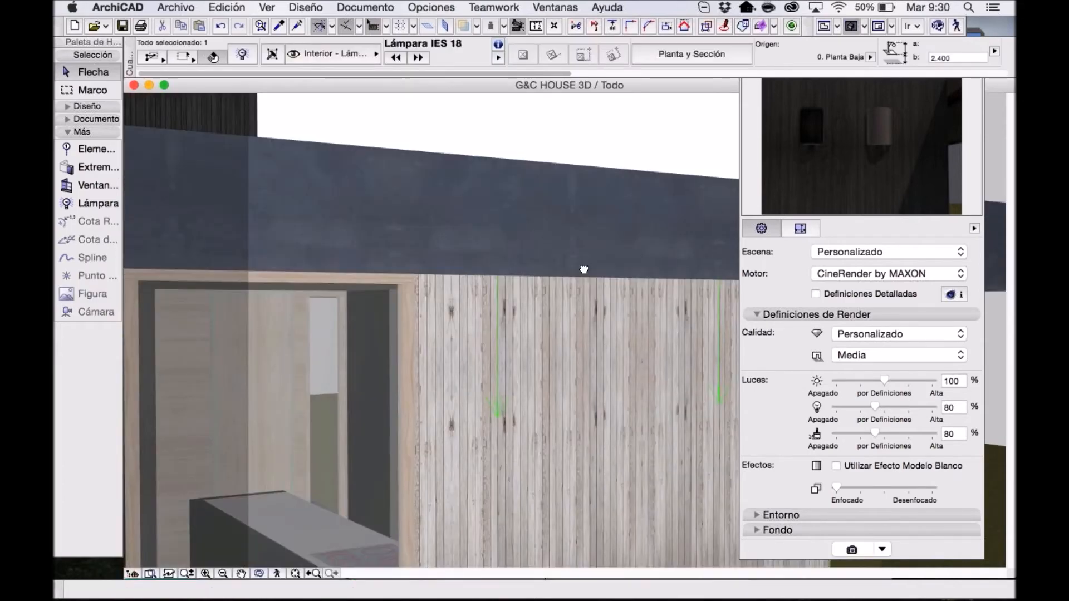
shift+middle_drag(584, 270, 488, 239)
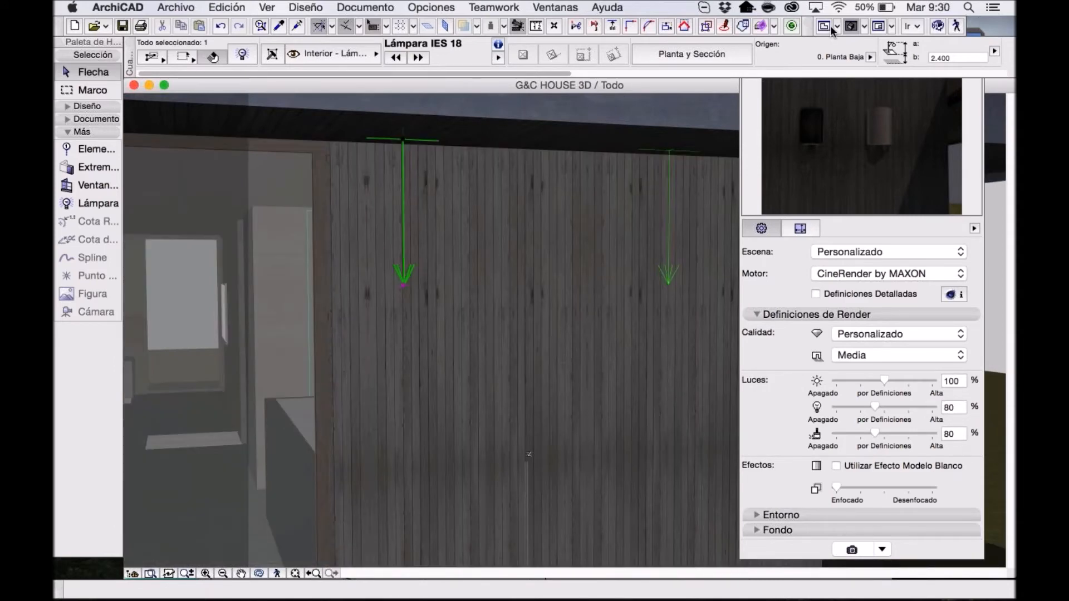
key(F2)
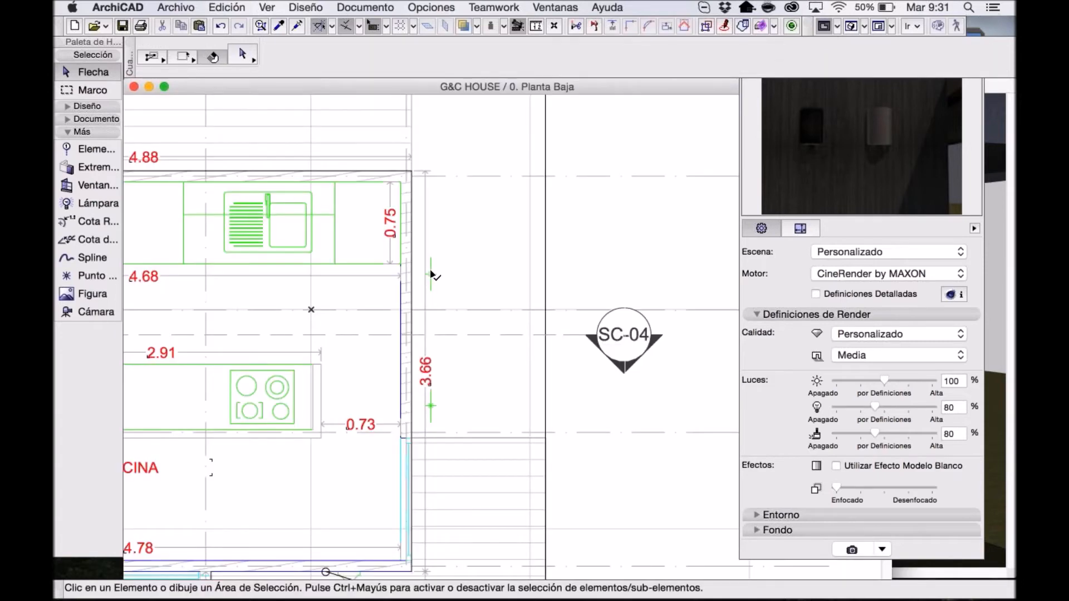
click(432, 274)
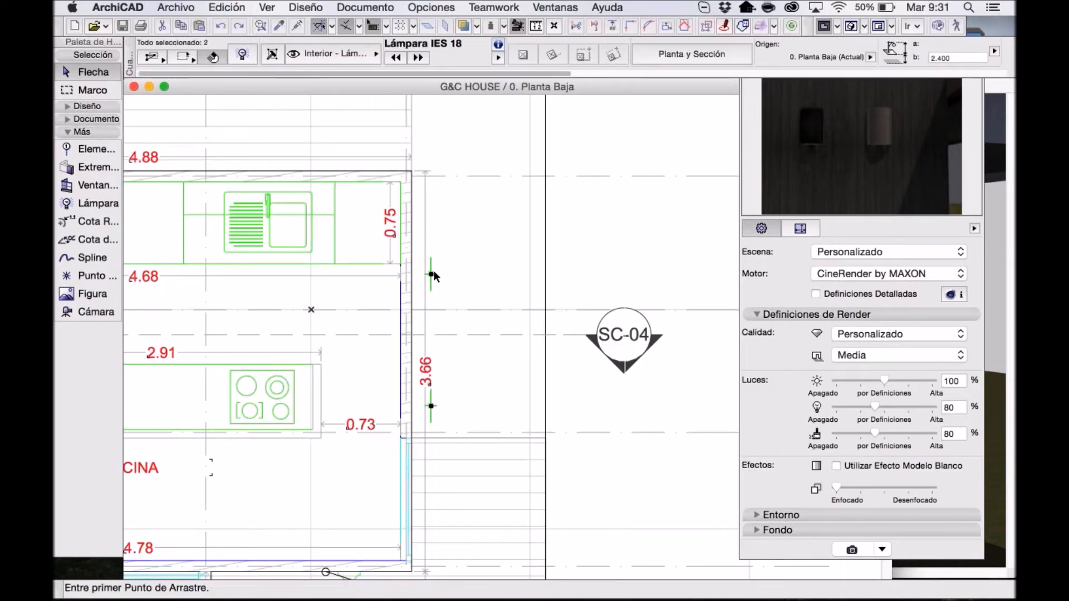
click(434, 274)
click(431, 238)
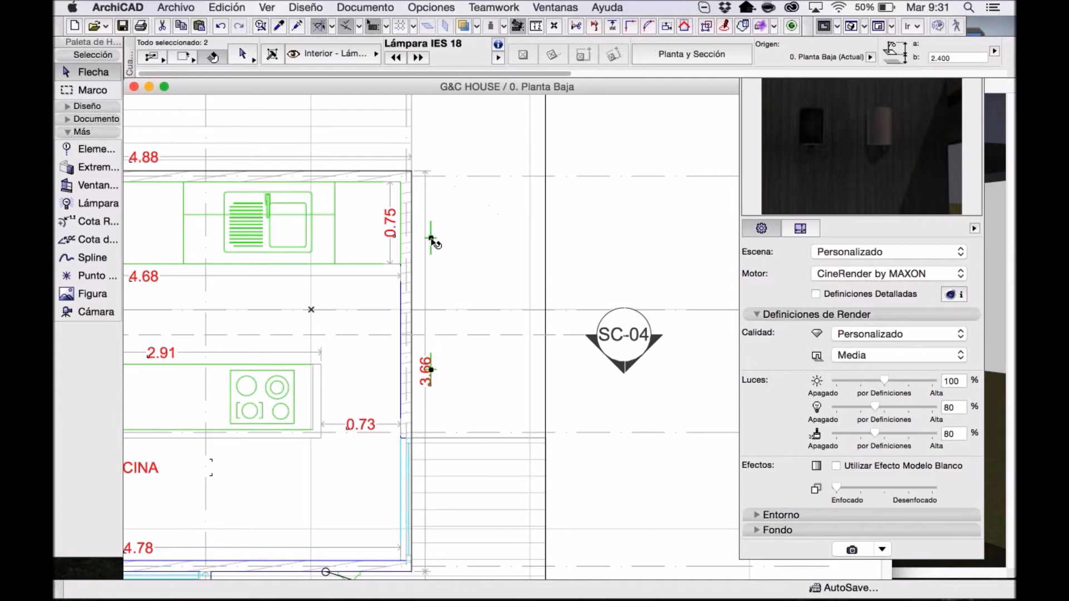
key(Escape)
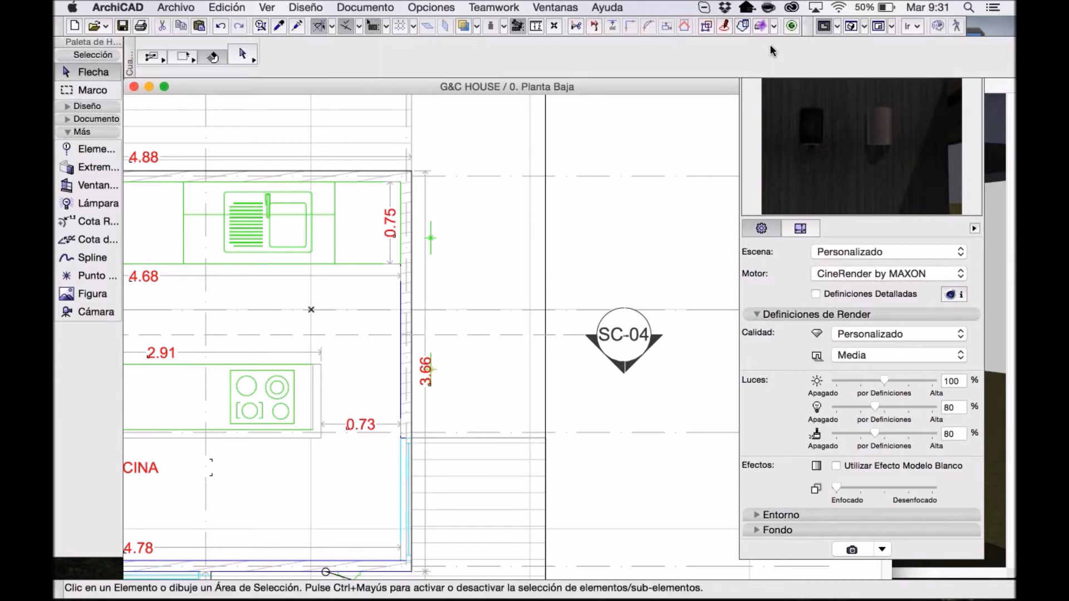
Frame the wood-clad wall and both IES lamps with a marquee in the 3D view and render that area.
click(851, 26)
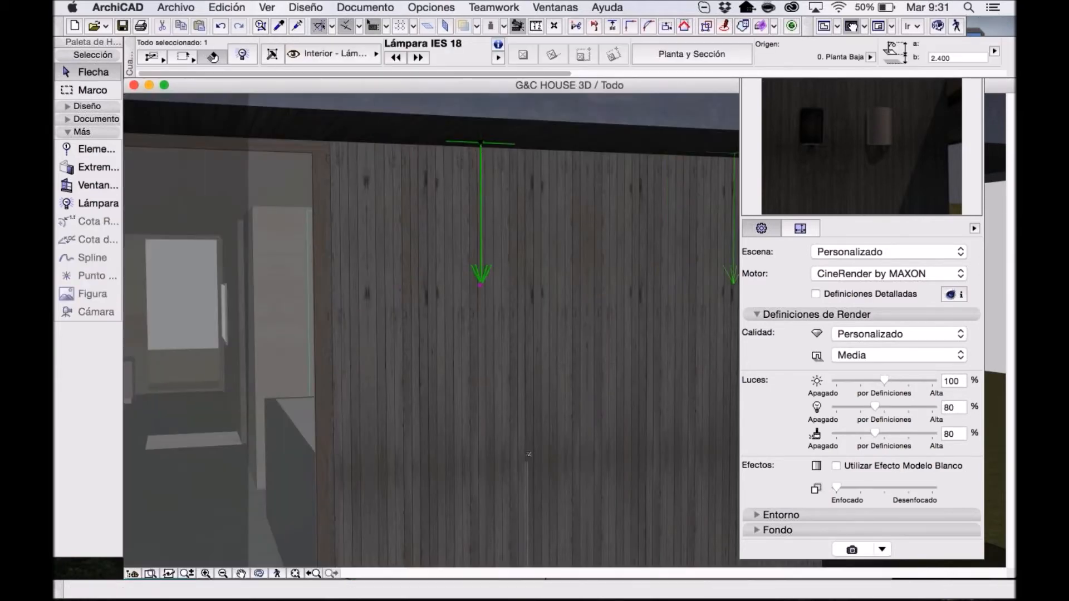
shift+middle_drag(565, 263, 428, 272)
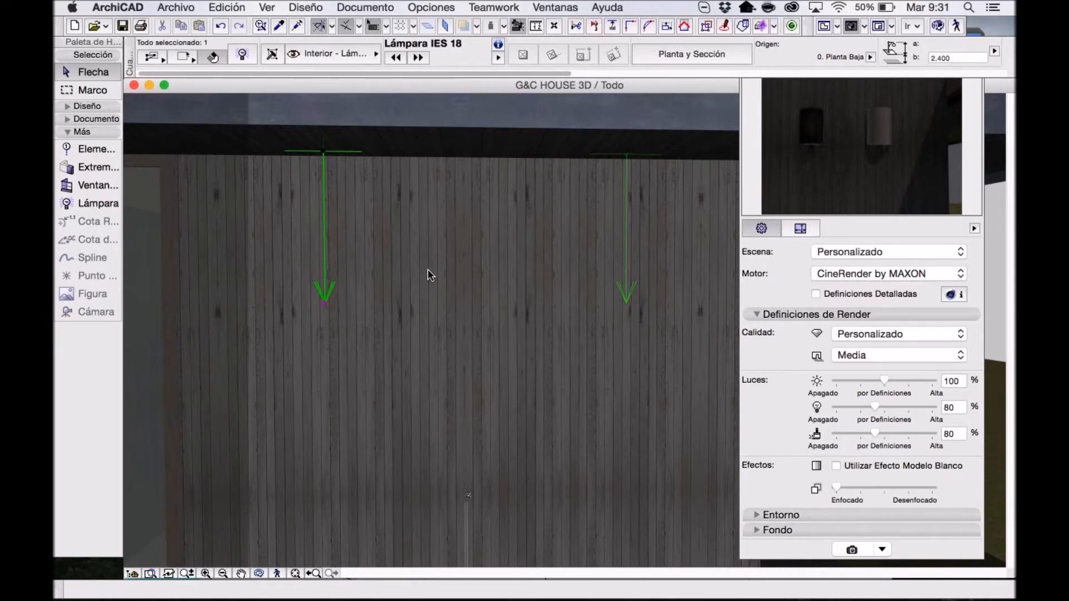
scroll(447, 290, down, 3)
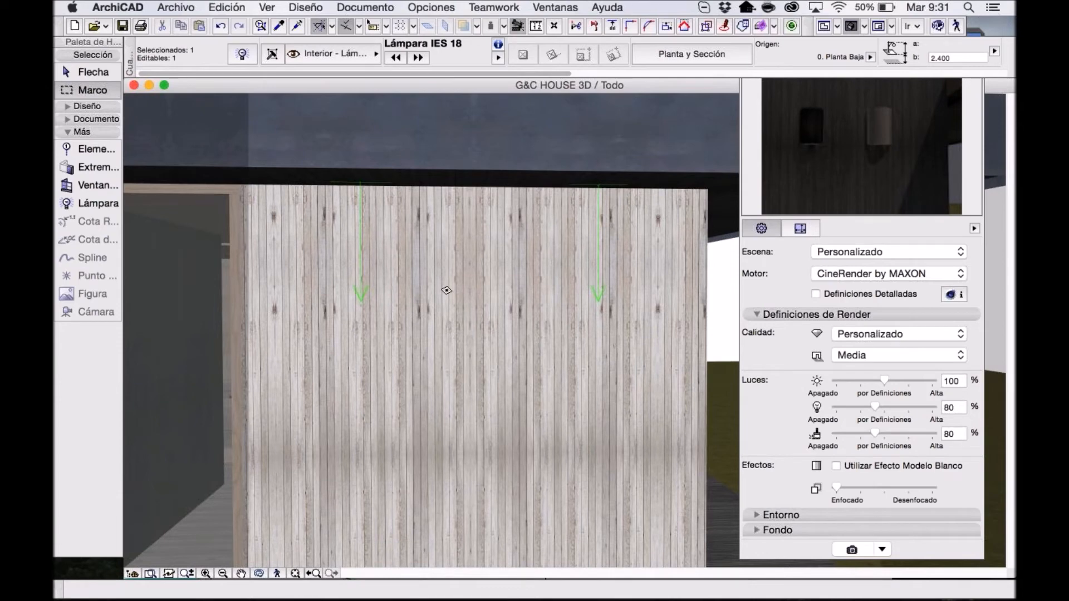
click(273, 124)
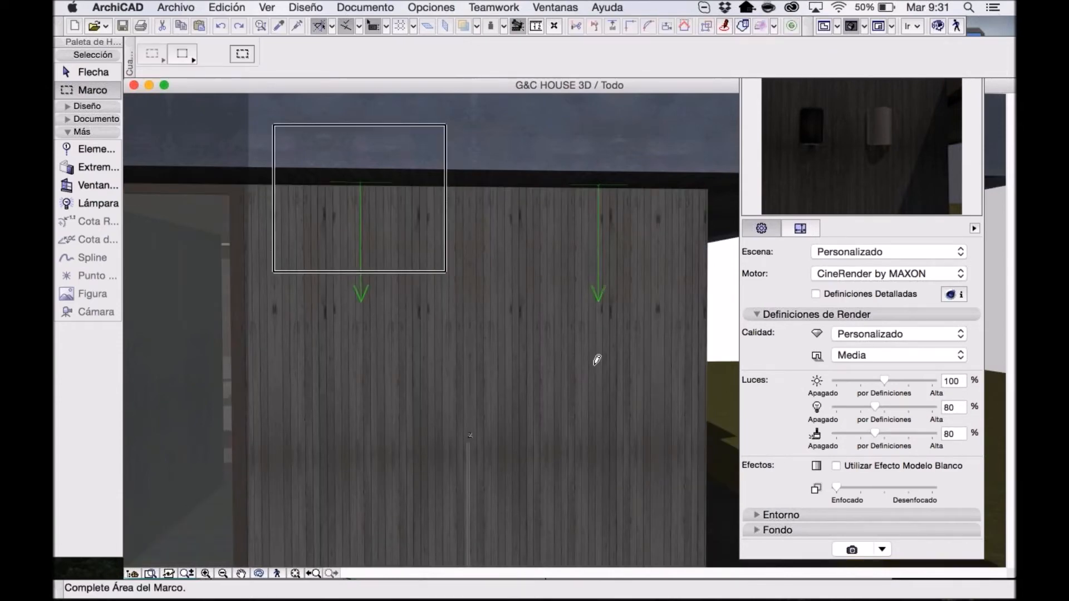
click(692, 415)
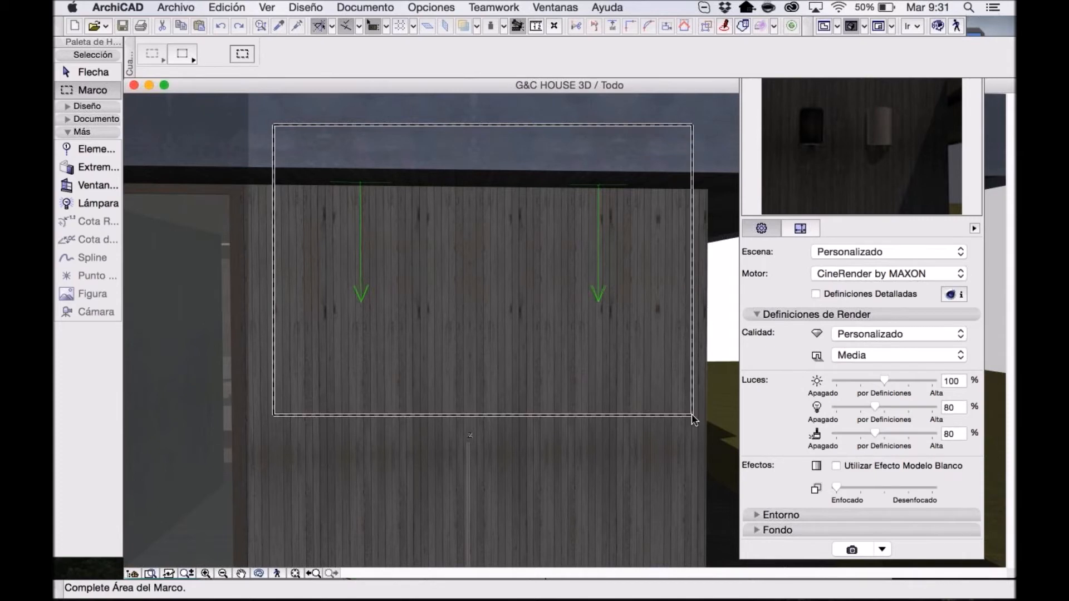
click(860, 552)
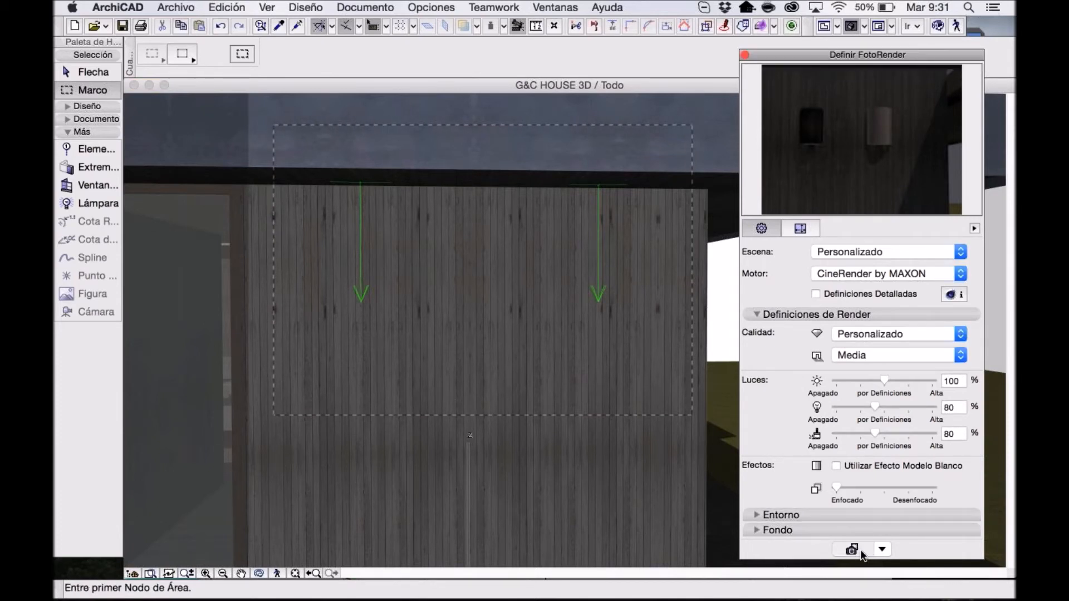
click(861, 553)
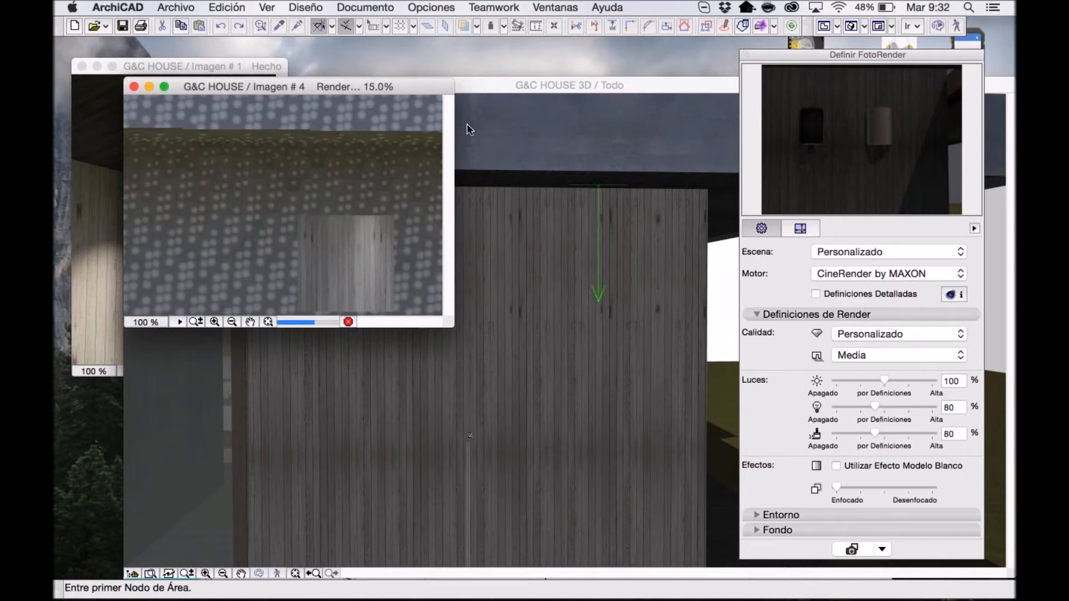
Arrange the new render, Imagen # 4, beside the earlier render, Imagen # 1, for comparison.
drag(425, 86, 631, 122)
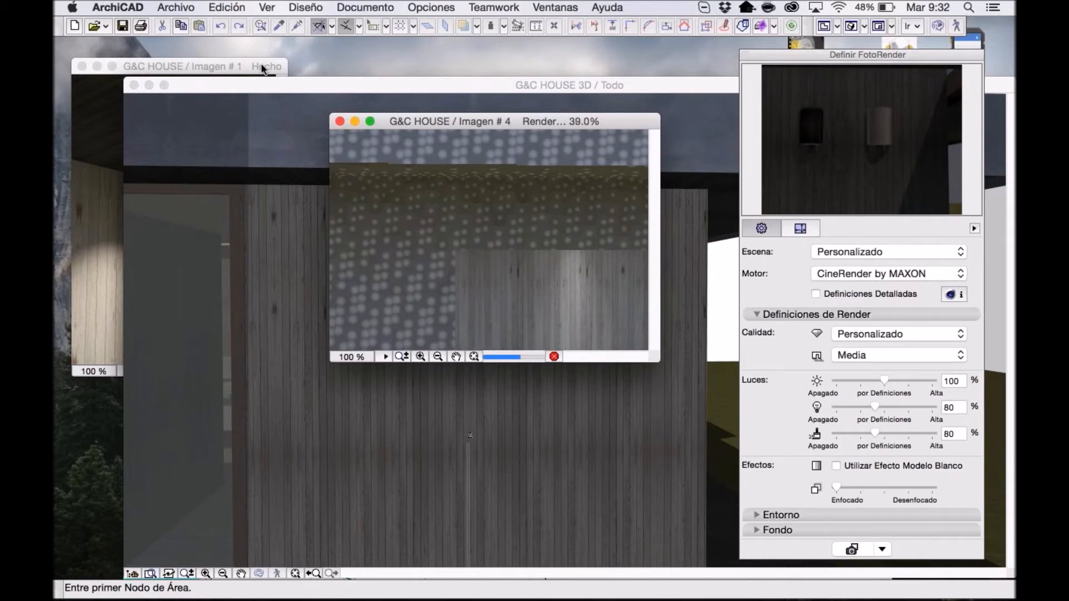
click(261, 63)
drag(260, 61, 259, 61)
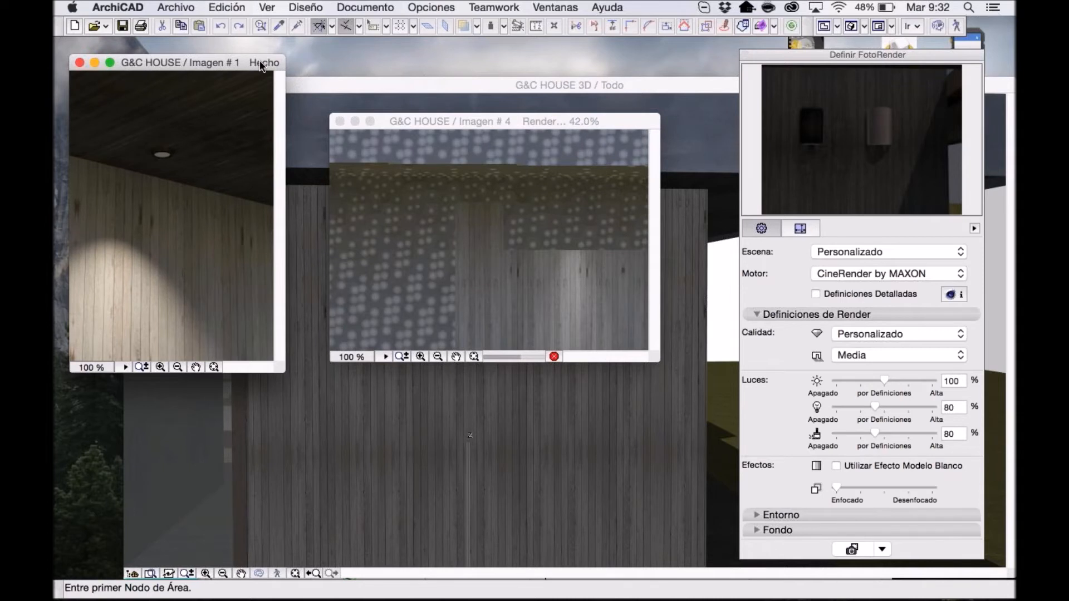
drag(432, 122, 395, 63)
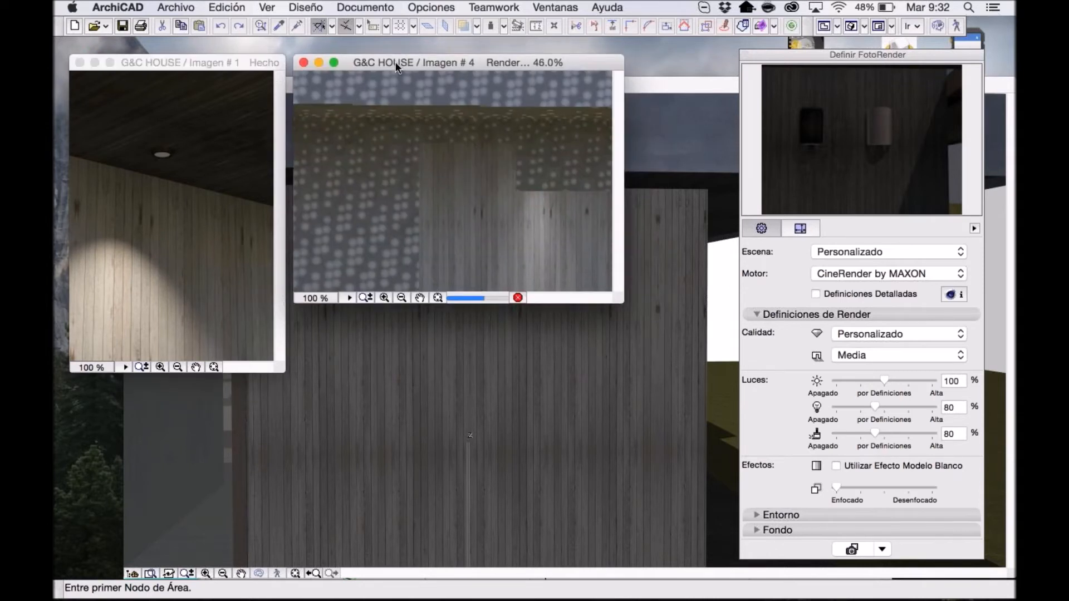
Lower the sun light intensity in the photo-rendering settings to 80 %.
drag(882, 57, 844, 58)
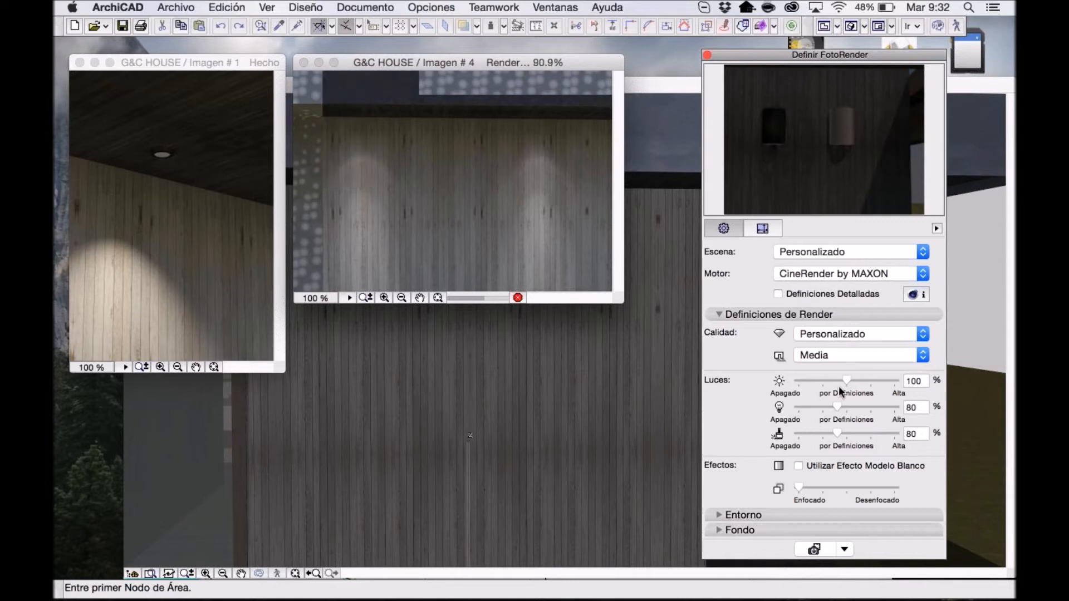
drag(838, 380, 834, 379)
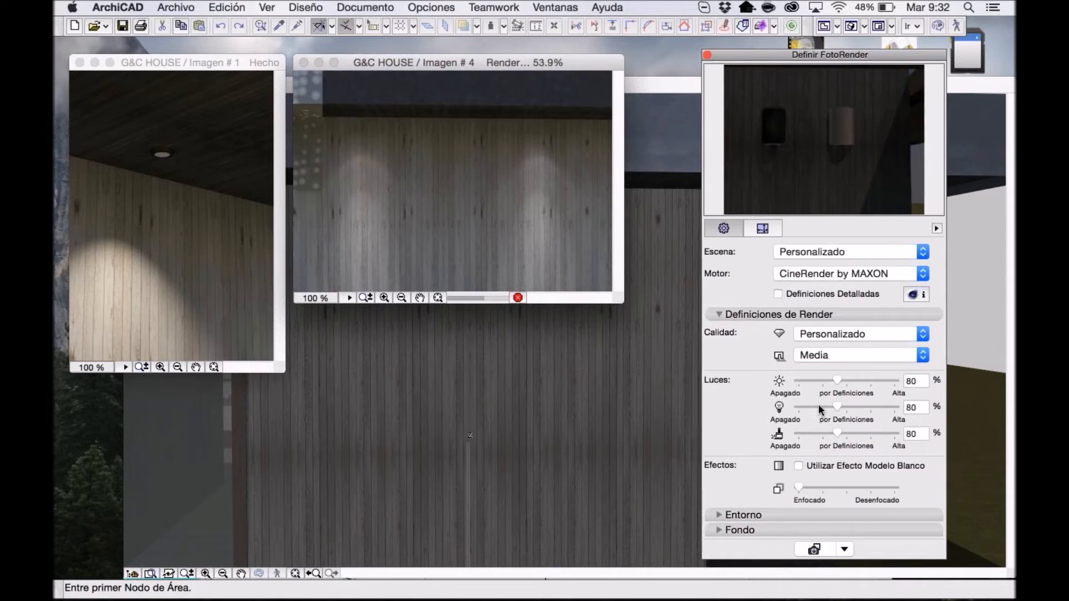
Set the sun light to 70 % and the lamp lights to 100 %, and render the marquee area again.
click(834, 384)
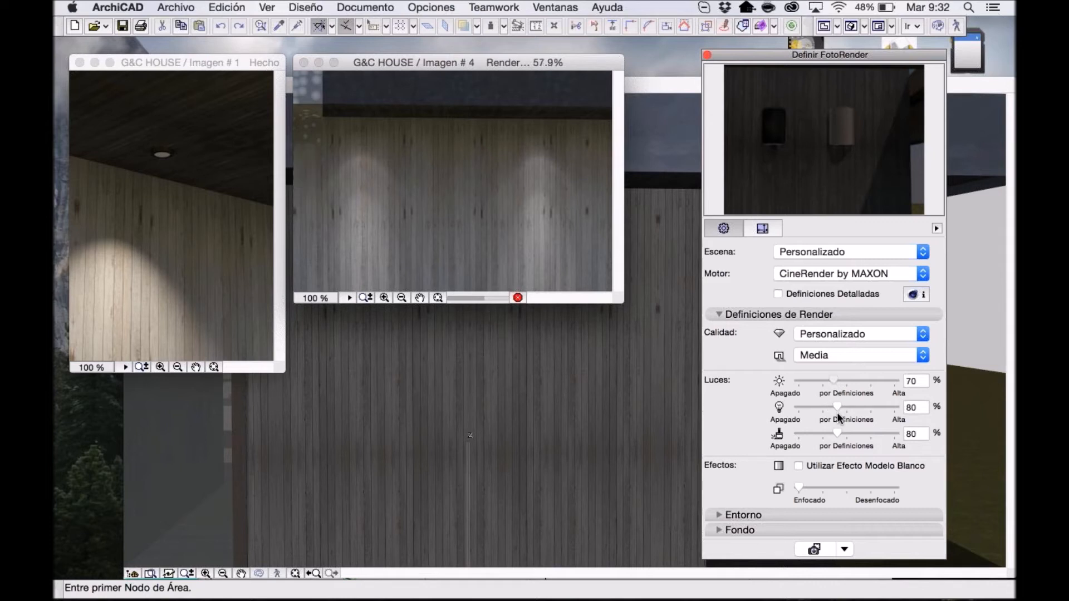
click(846, 408)
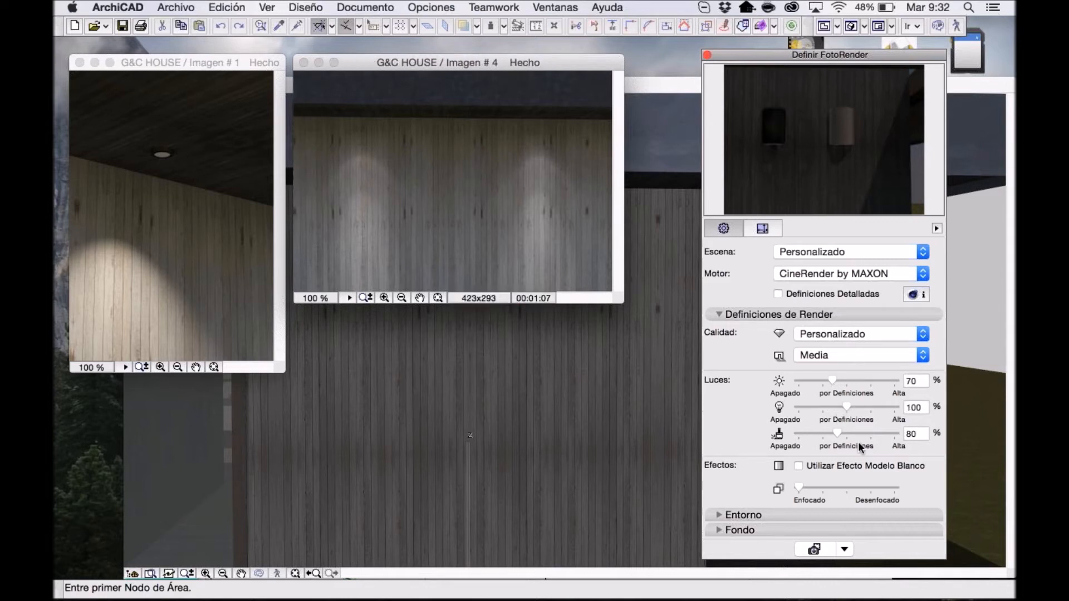
drag(847, 408, 853, 410)
click(841, 408)
drag(841, 409, 847, 412)
click(814, 548)
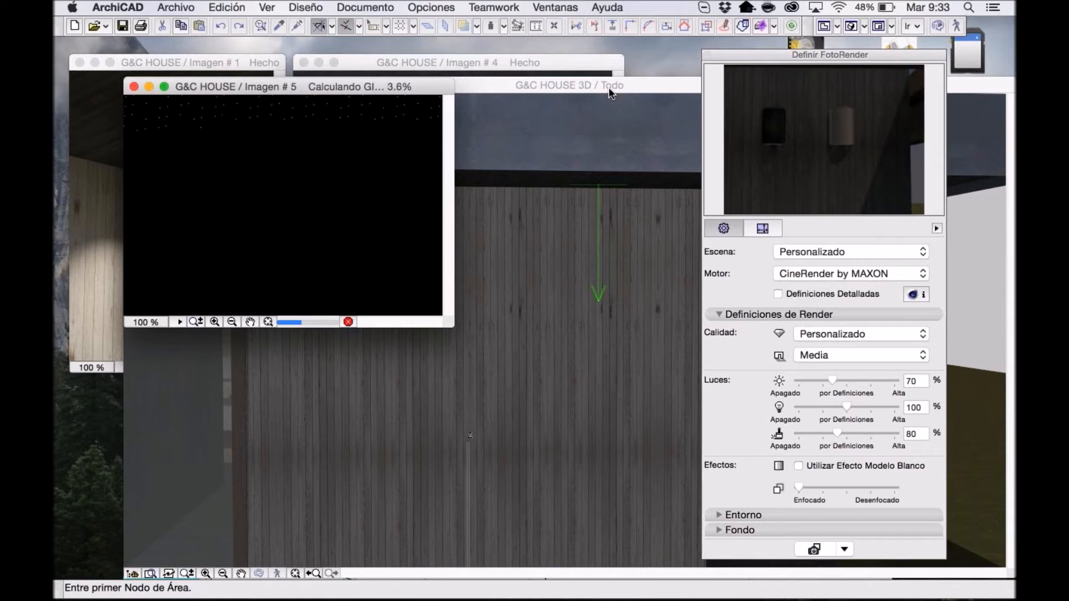
Bring up the earlier renders Imagen # 1, # 2 and # 3 over the 3D view and arrange them in a cascade.
click(609, 87)
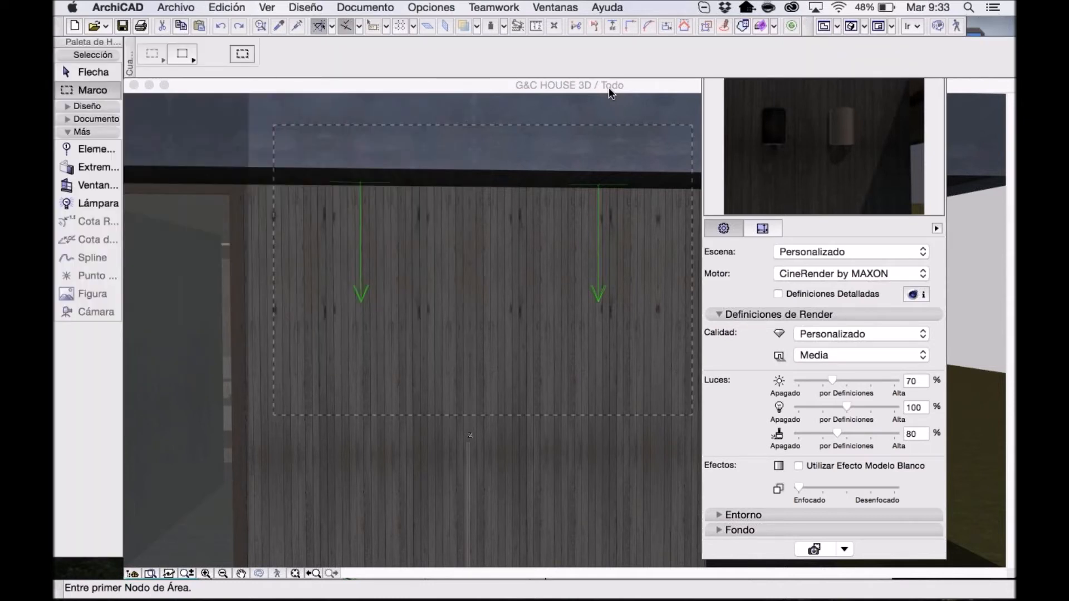
click(555, 7)
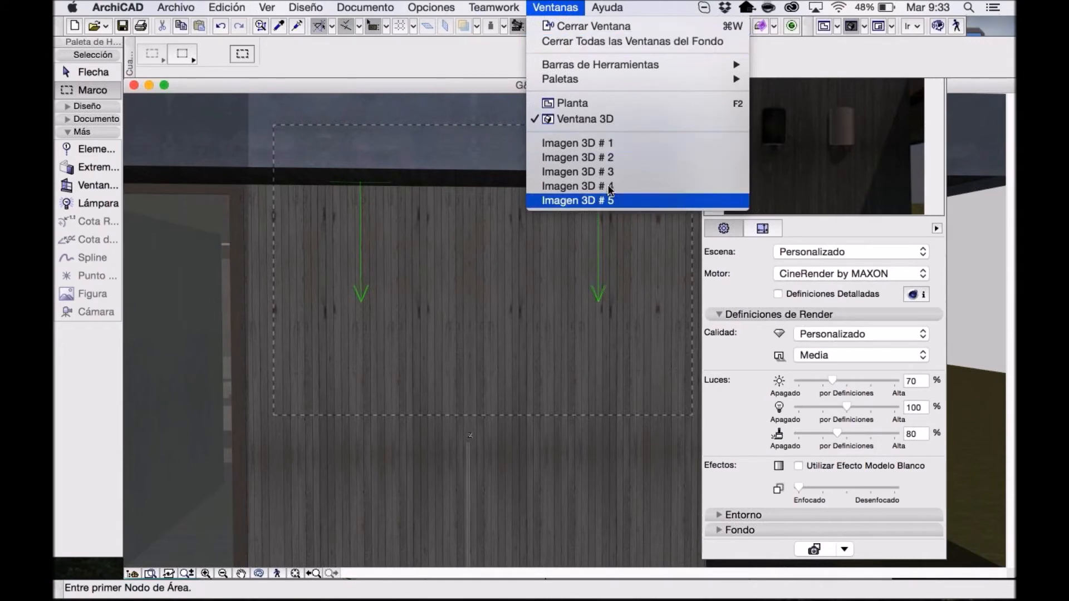
click(602, 145)
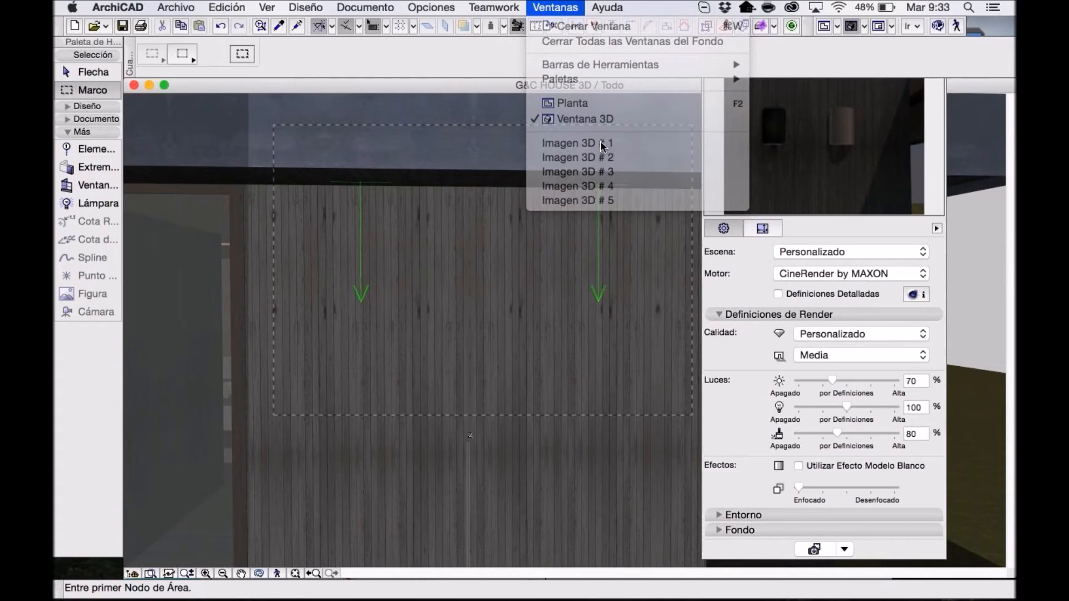
click(555, 7)
click(590, 157)
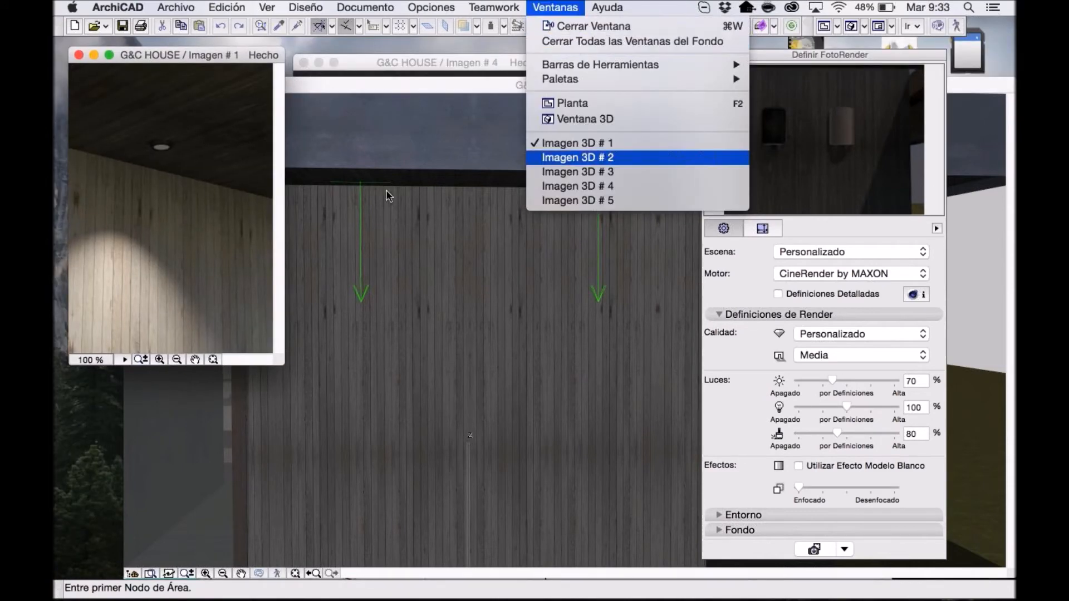
drag(337, 217, 346, 76)
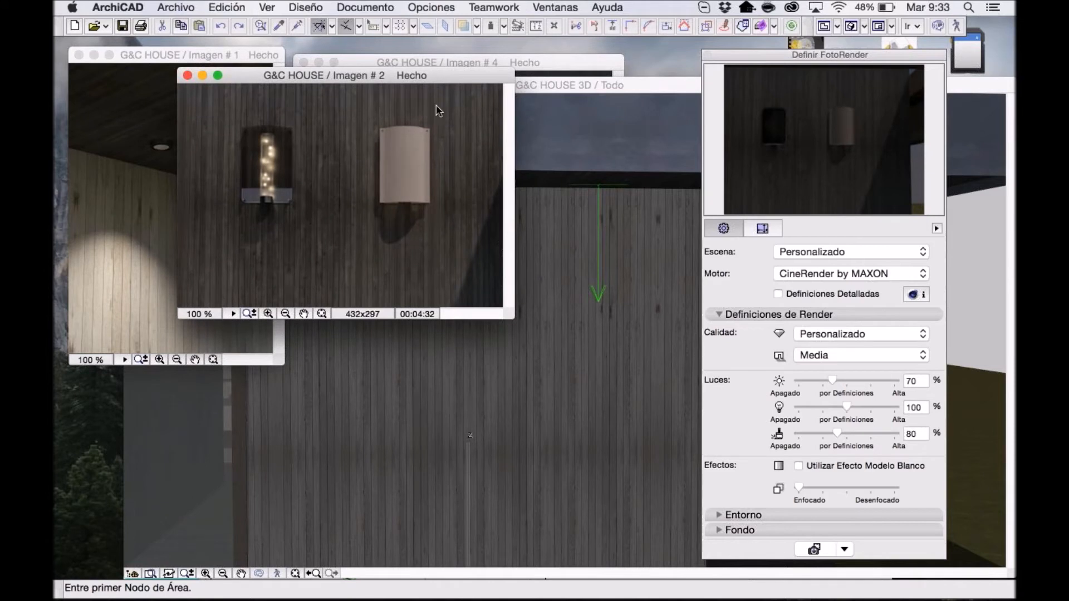
click(556, 7)
click(551, 202)
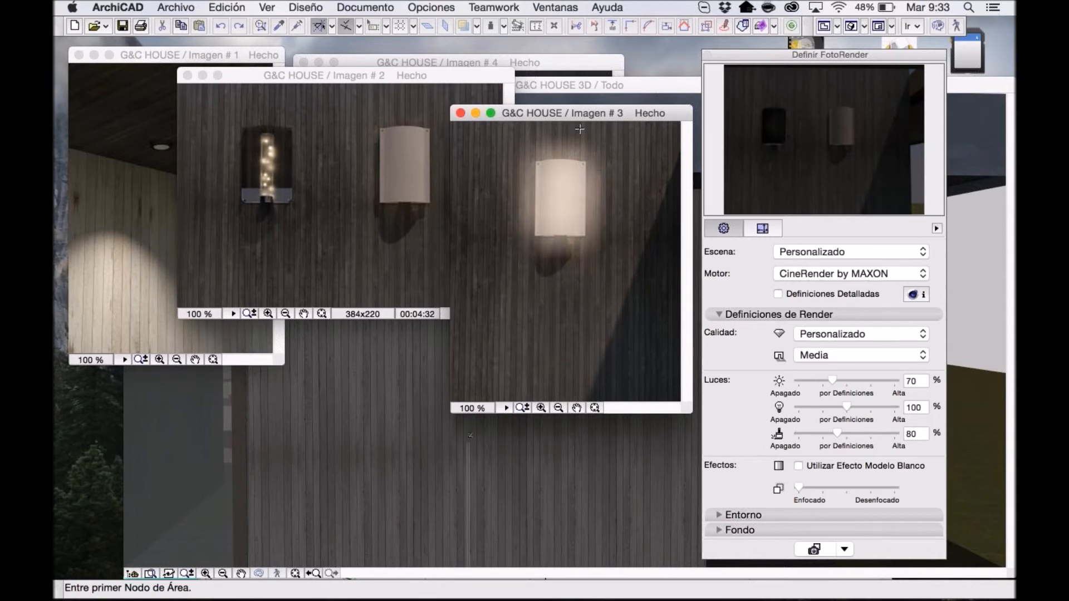
drag(579, 114, 462, 126)
Bring up the renders Imagen # 4 and Imagen # 5 and place them next to each other to compare the wall lighting.
click(555, 8)
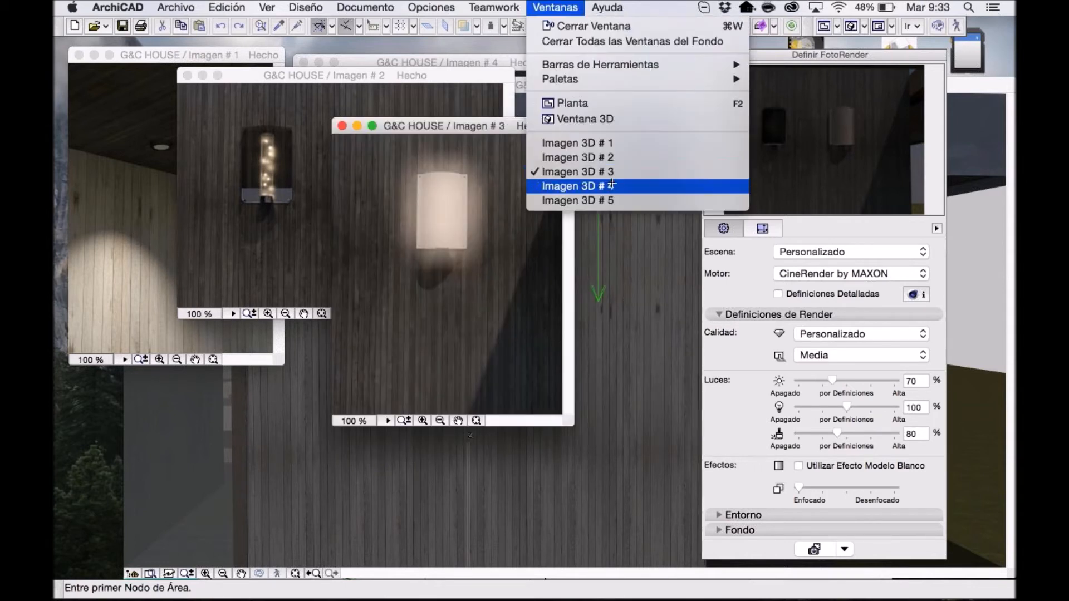
click(610, 186)
drag(474, 69, 512, 251)
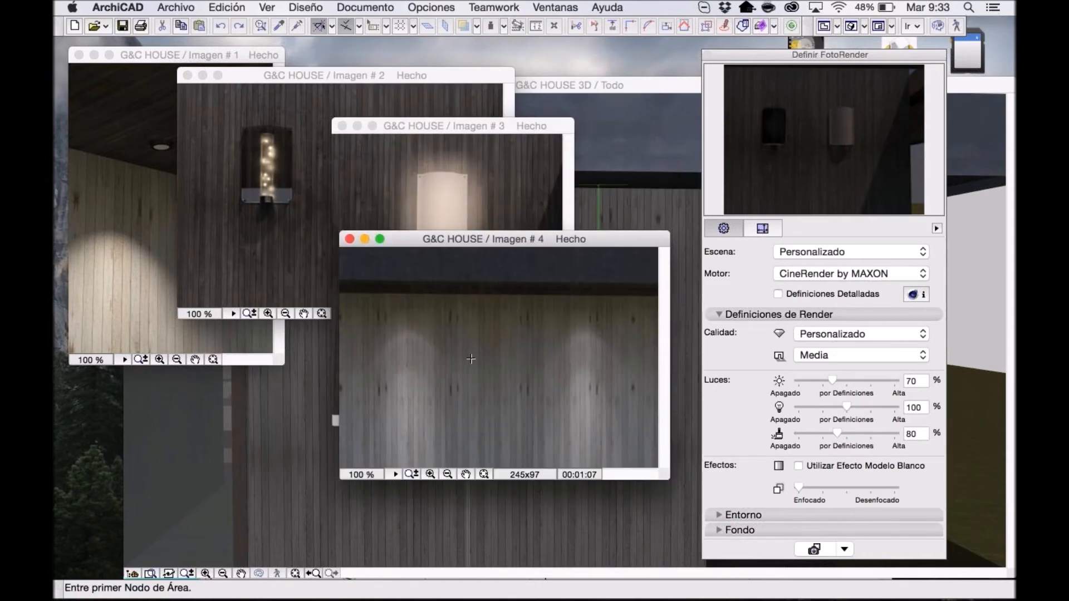
click(555, 8)
click(605, 201)
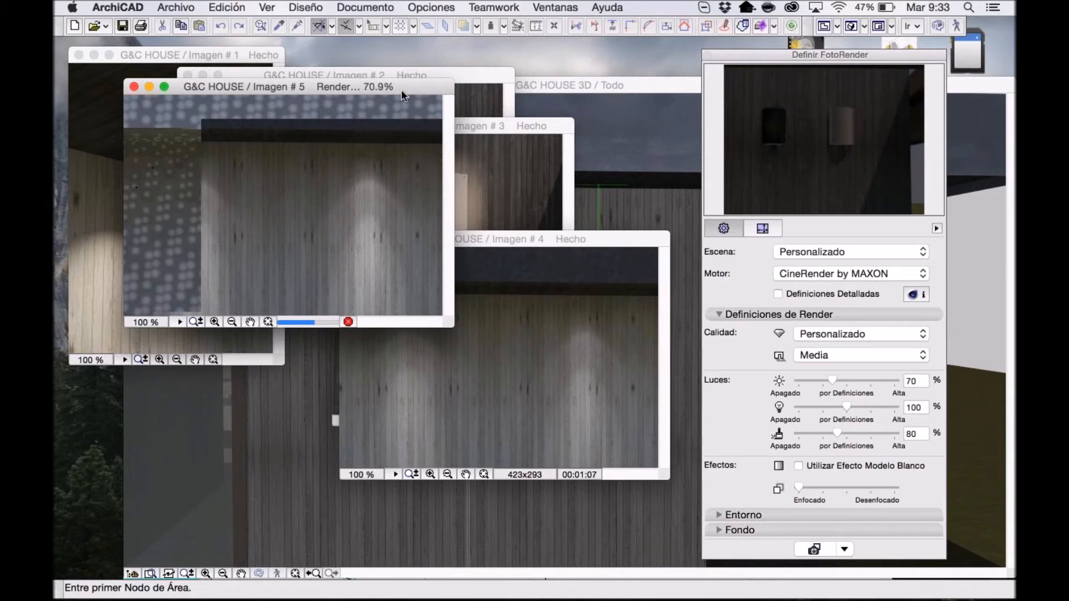
drag(402, 95, 371, 109)
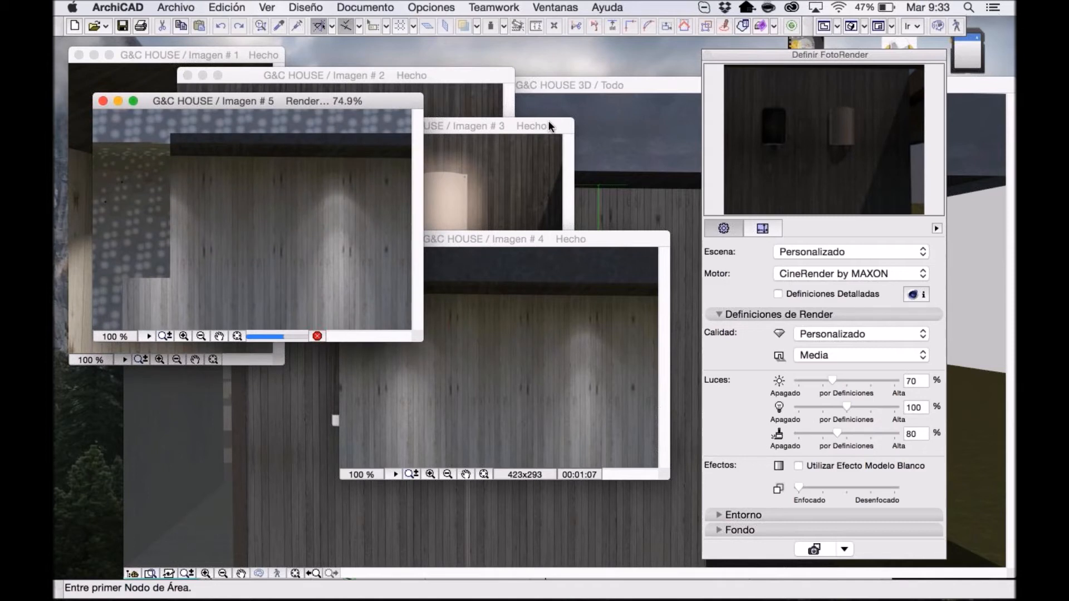
drag(551, 239, 612, 115)
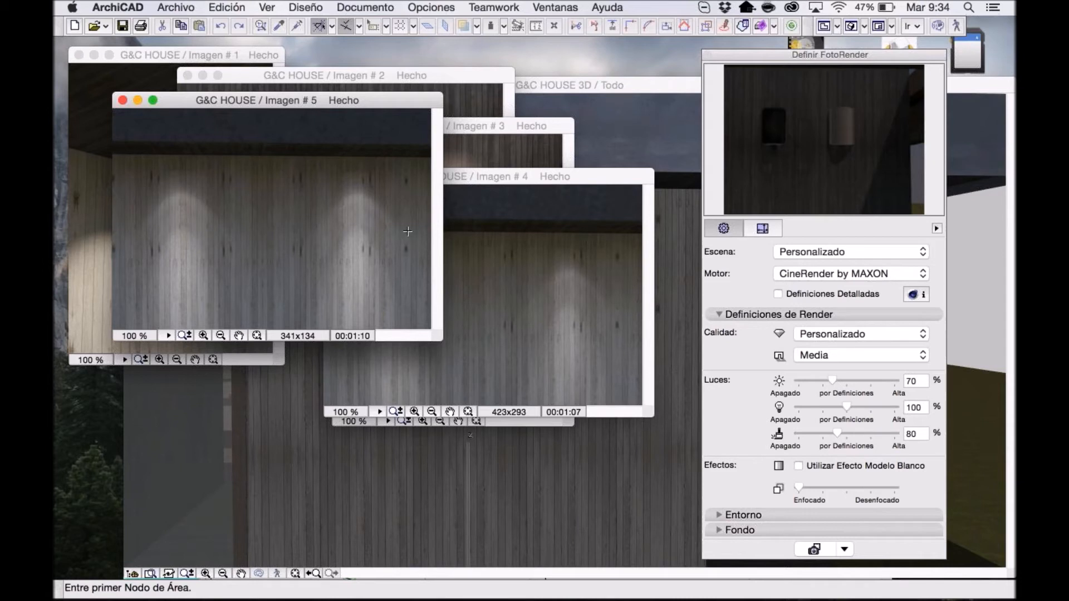
drag(524, 181, 518, 159)
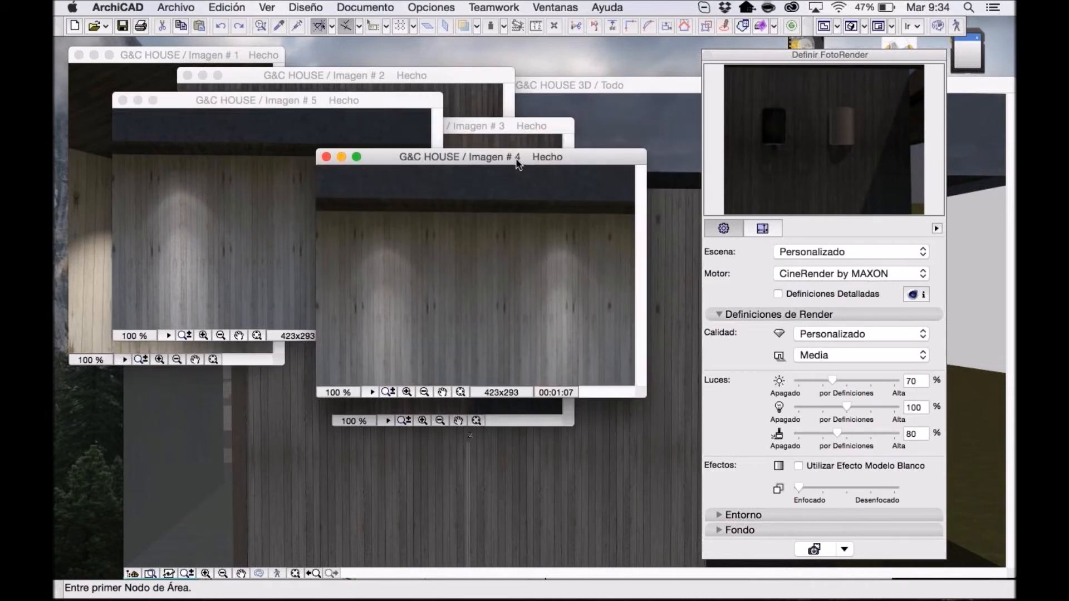
Close the render Imagen # 4 without saving and place Imagen # 5 beneath the remaining renders.
click(326, 157)
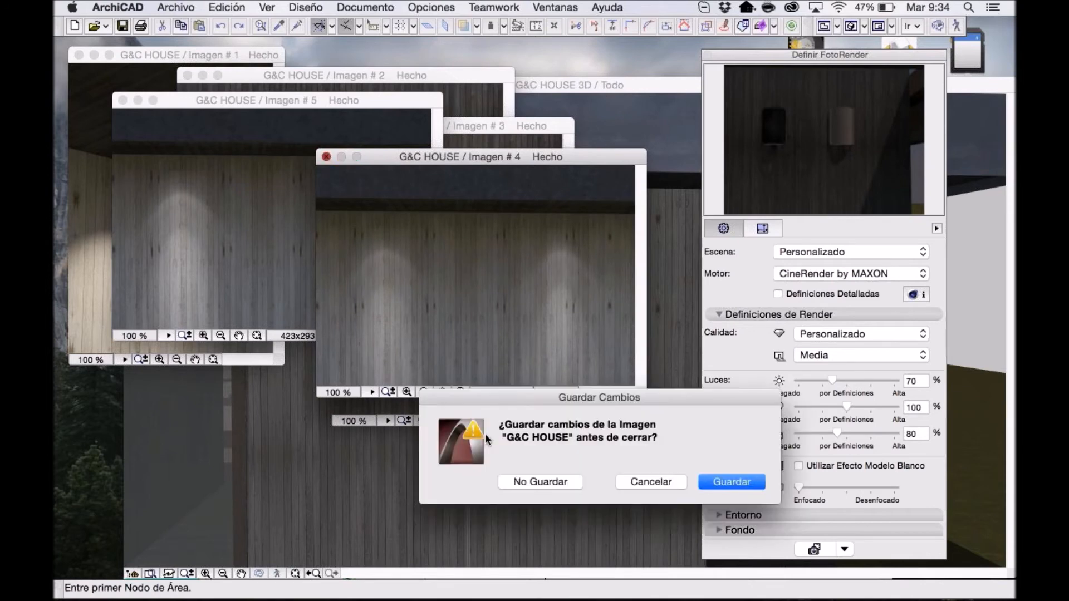
click(525, 482)
drag(426, 106, 573, 299)
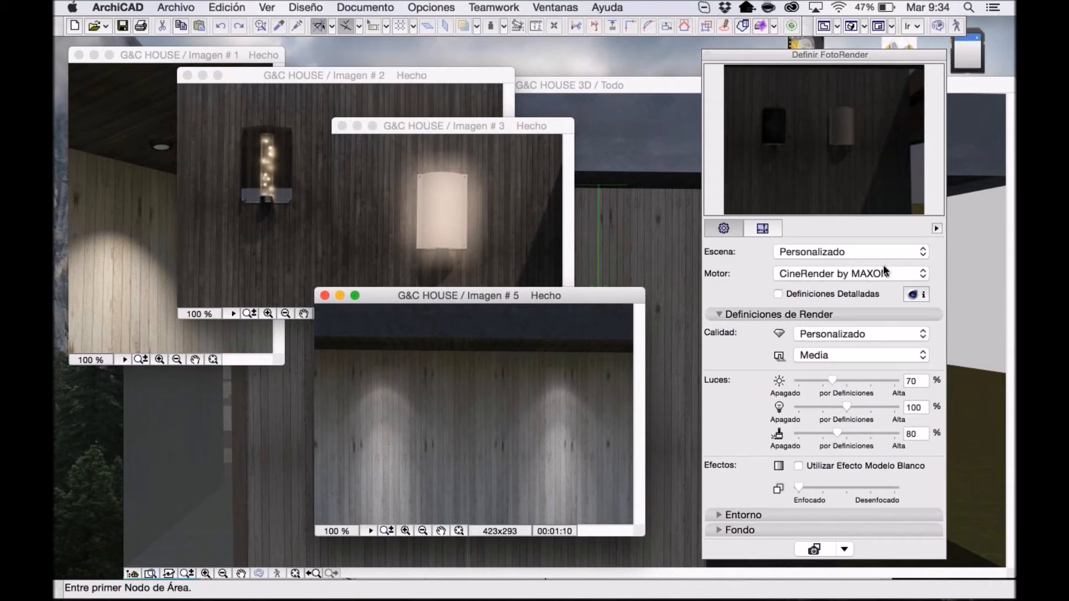
click(858, 254)
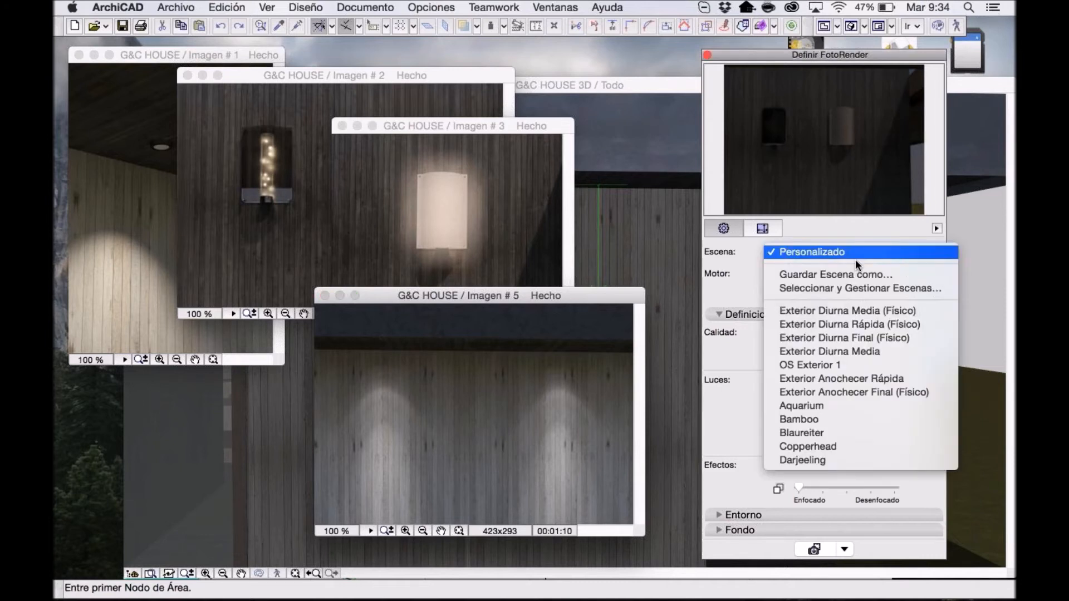
click(728, 283)
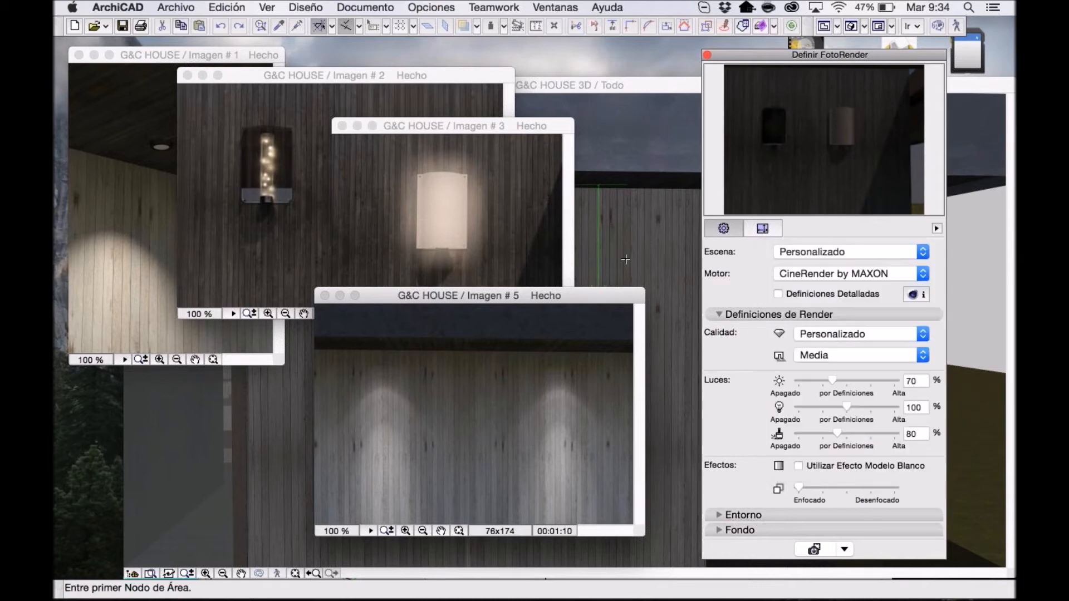
Return to the 3D view and delete the thin slab on the ground beside the entrance platform.
click(591, 86)
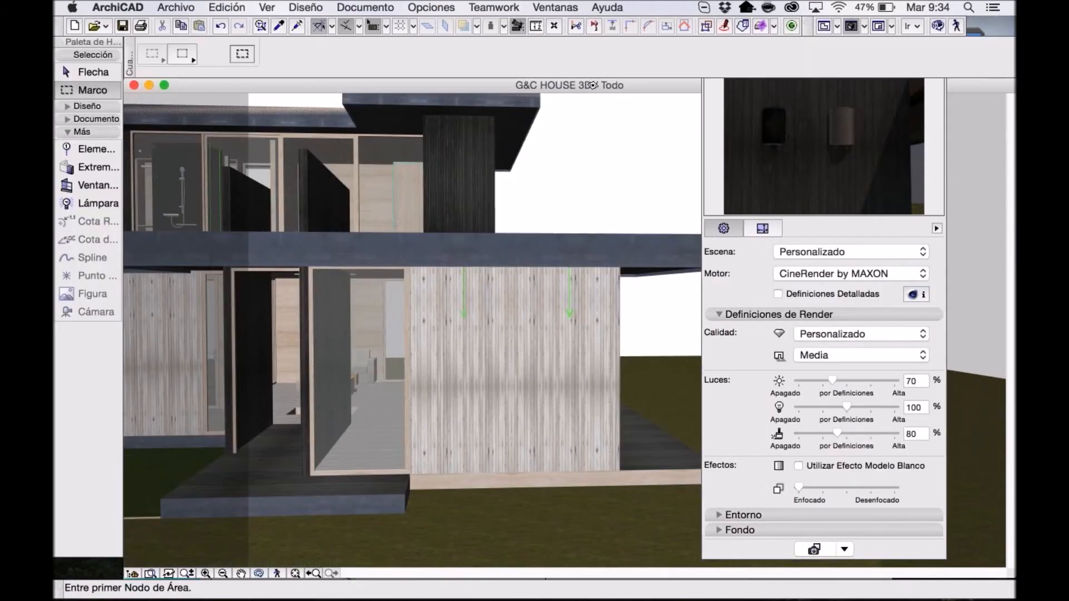
shift+middle_drag(528, 332, 470, 344)
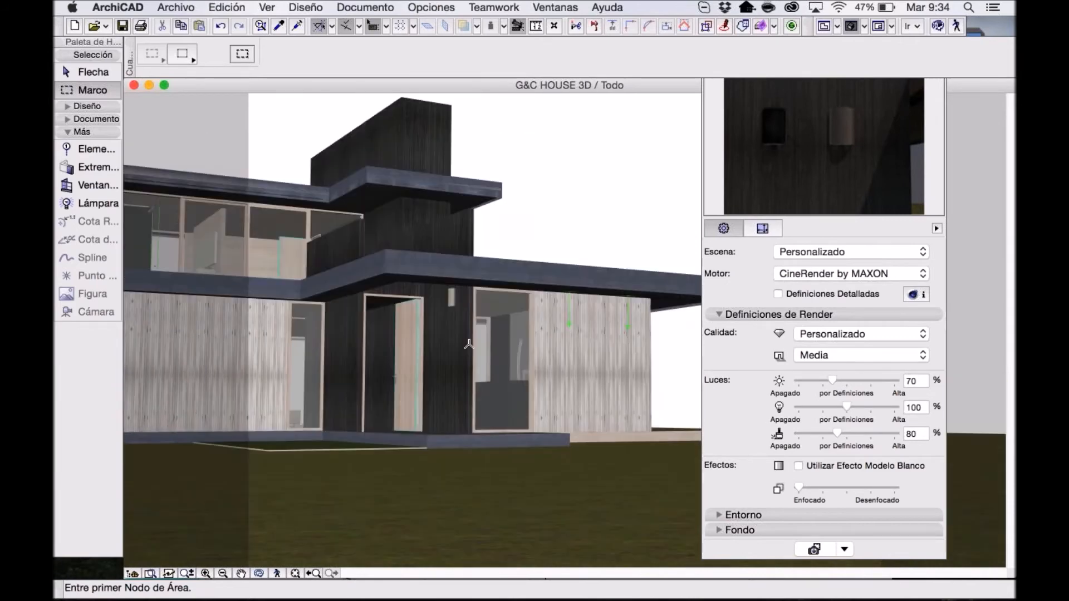
scroll(471, 347, up, 4)
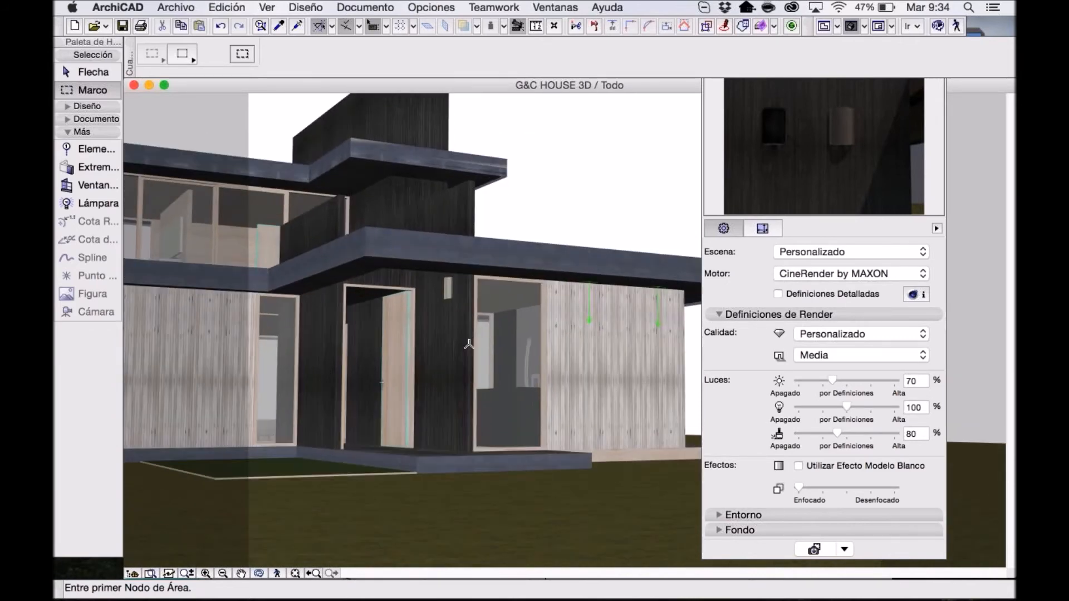
key(Escape)
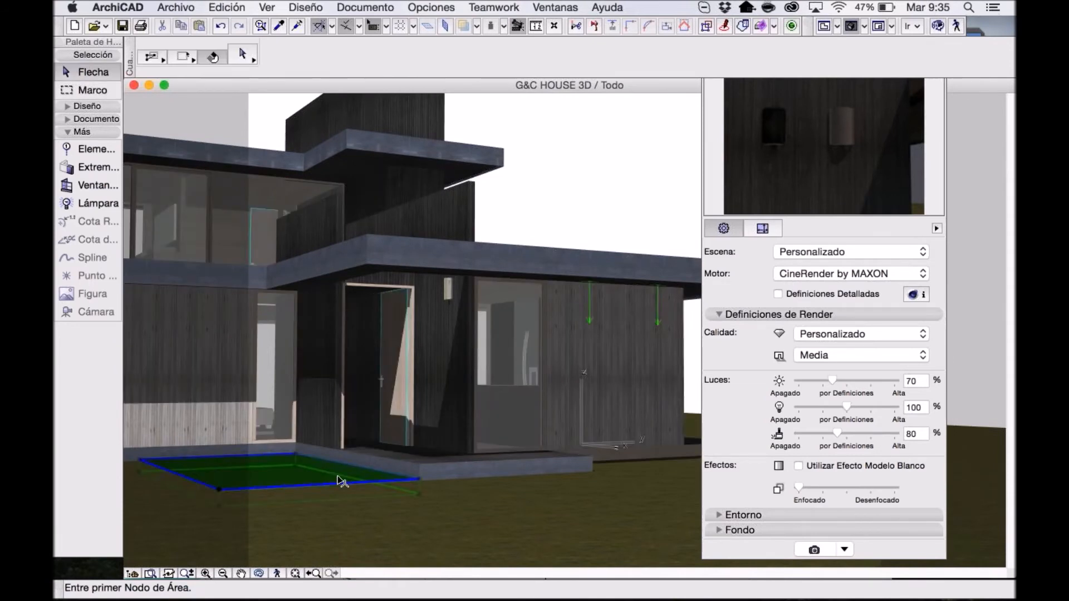
click(341, 482)
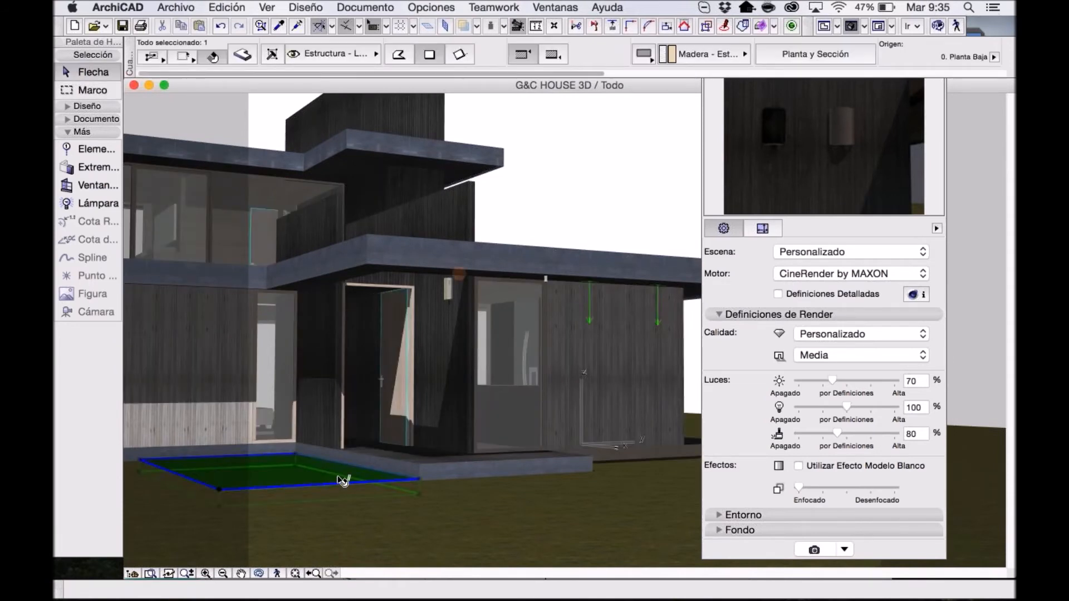
key(Delete)
scroll(472, 352, up, 3)
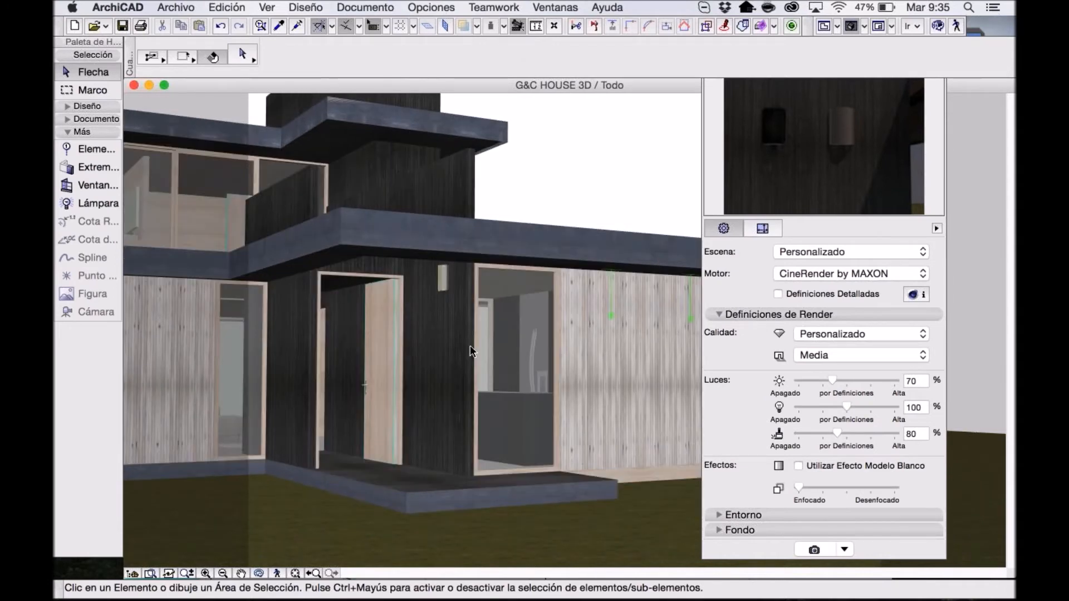
Frame the entrance, wall sconce and clad wall with both IES lamps in the 3D view, and render the whole view.
click(790, 184)
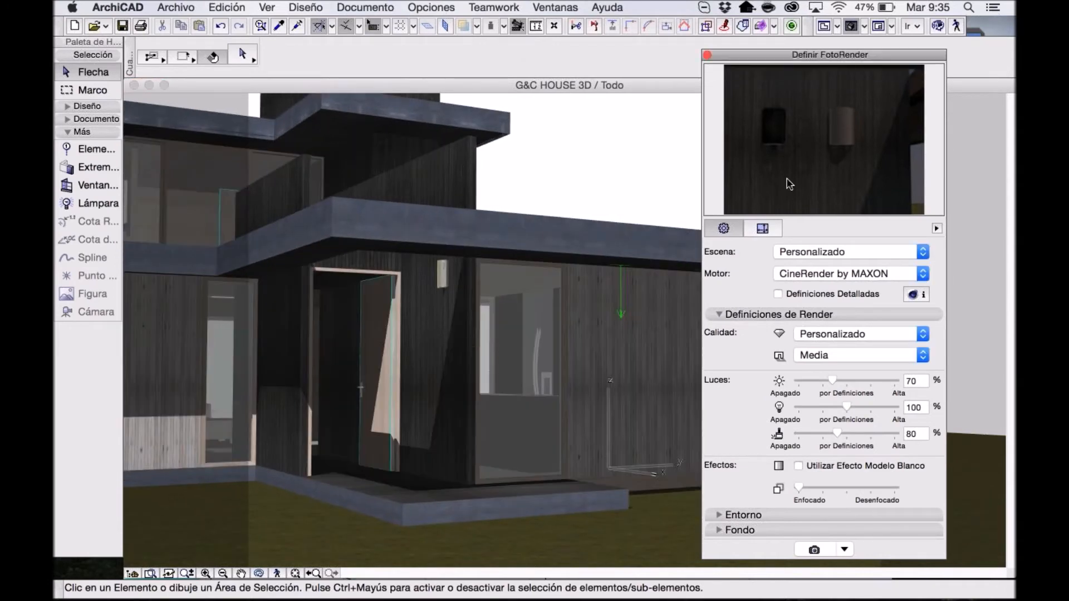
drag(793, 55, 819, 448)
shift+middle_drag(554, 288, 599, 285)
scroll(603, 289, up, 3)
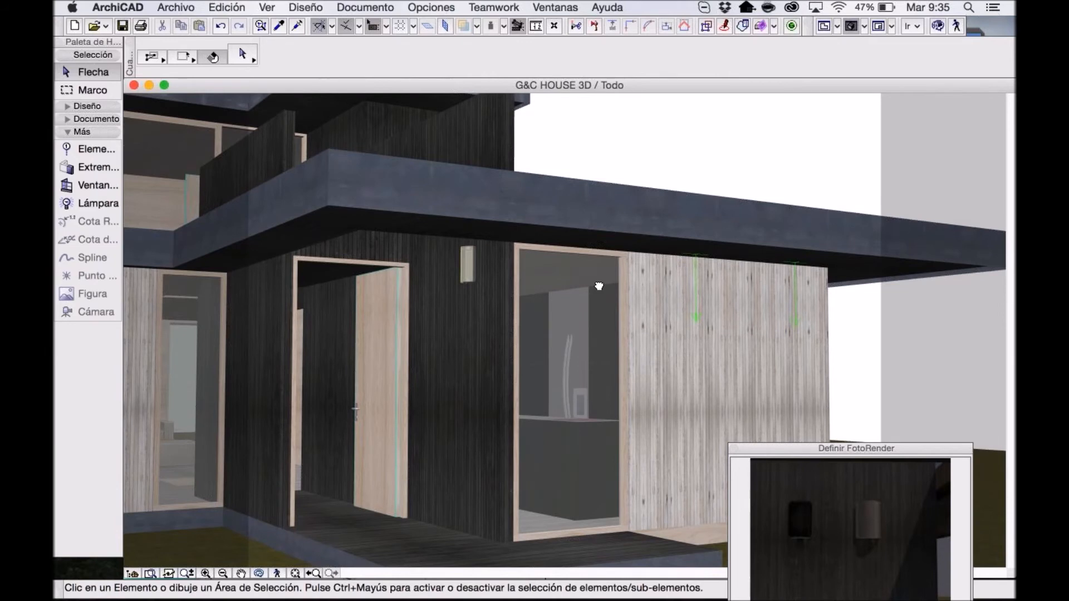
middle_drag(599, 286, 606, 277)
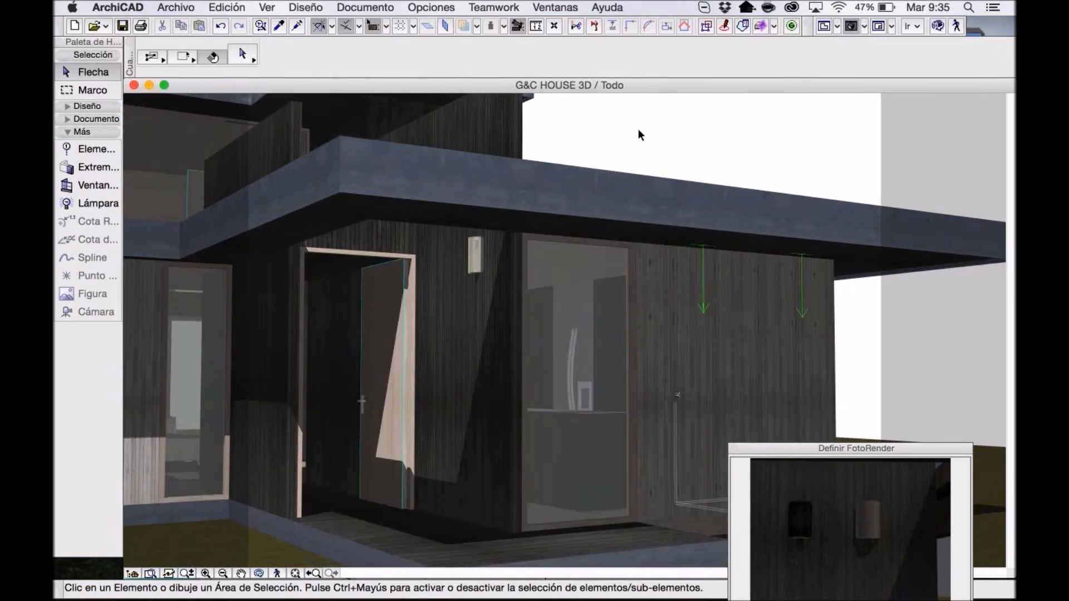
right_click(639, 134)
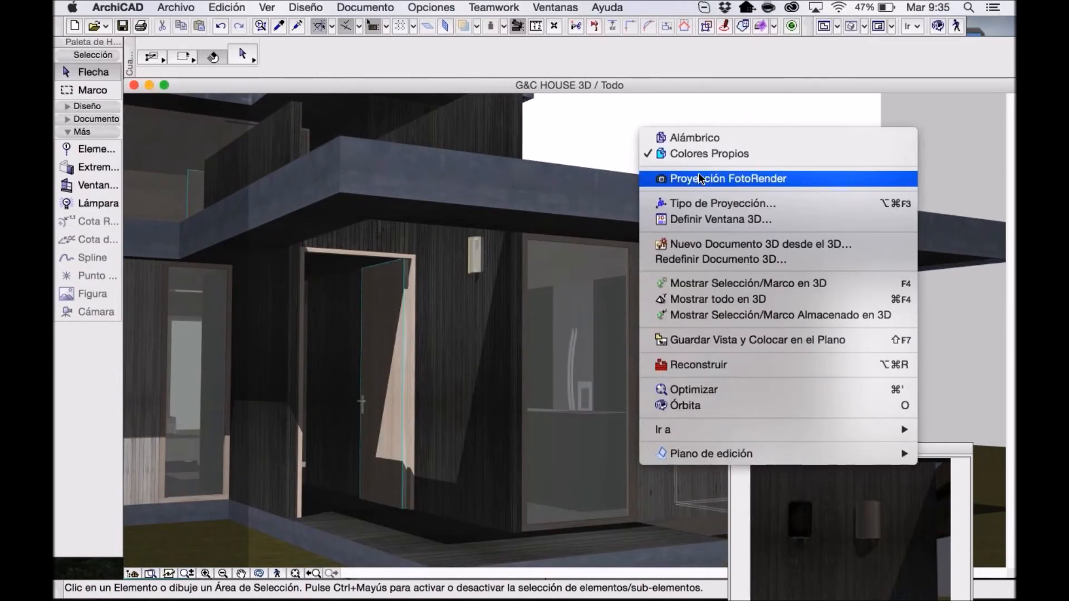
click(700, 179)
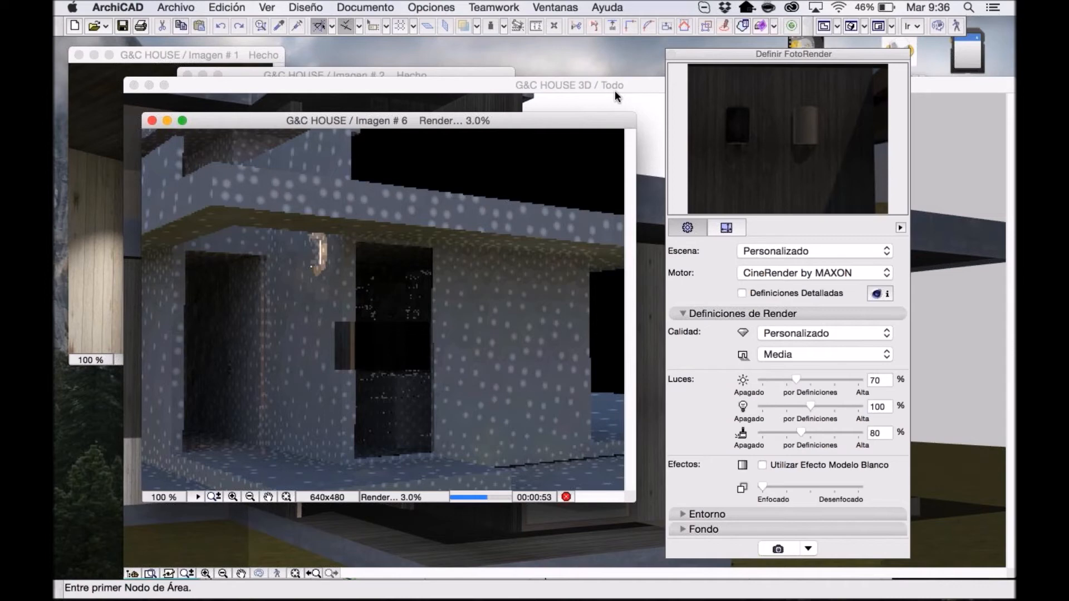
View the entrance corner in 3D from another angle and call up the ongoing render Imagen # 6.
click(528, 89)
shift+middle_drag(482, 348, 455, 355)
click(556, 7)
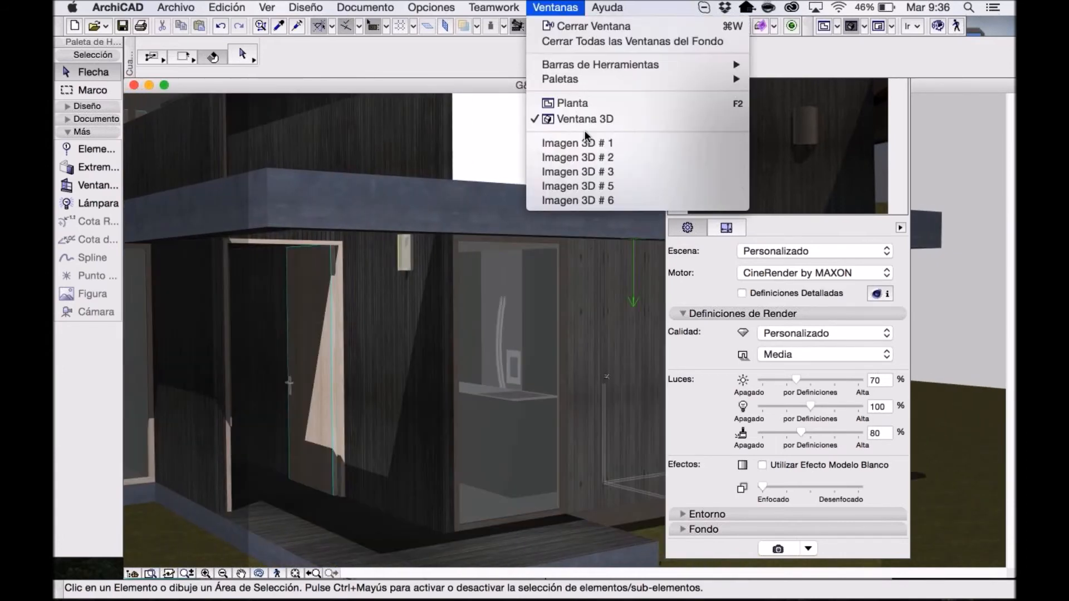
click(592, 203)
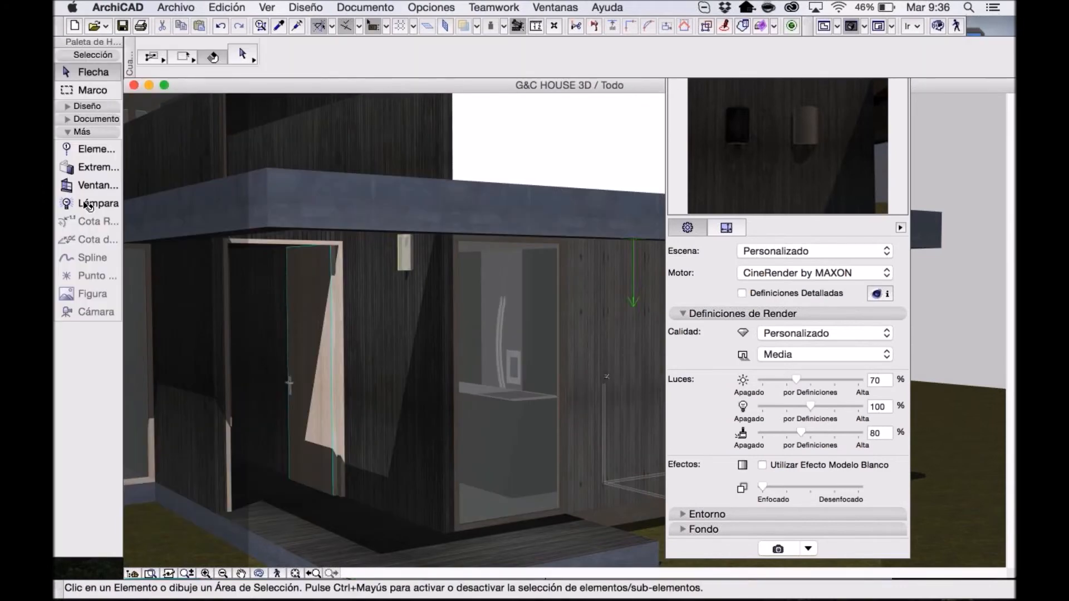
Look through the Fuentes de Luz General 18 folder in the default lamp settings and examine the Luz General 18 light source.
double_click(88, 205)
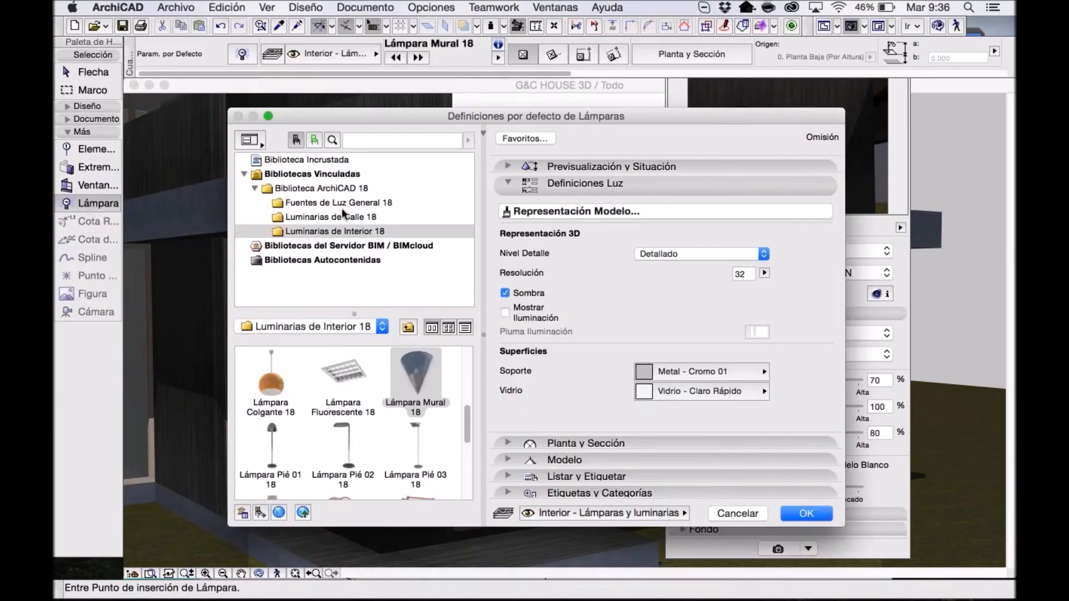
click(341, 203)
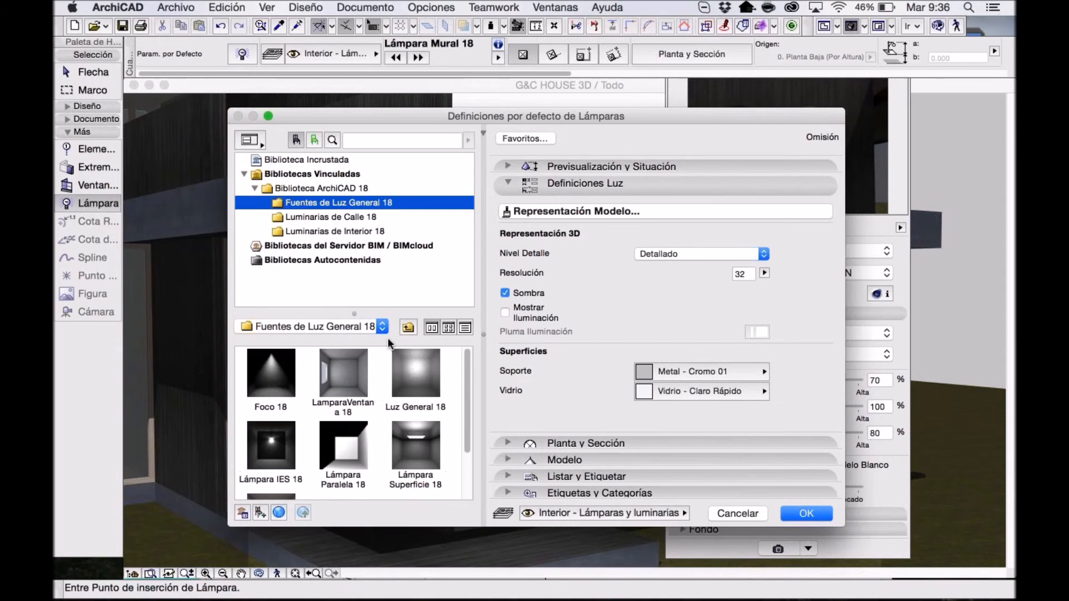
click(423, 381)
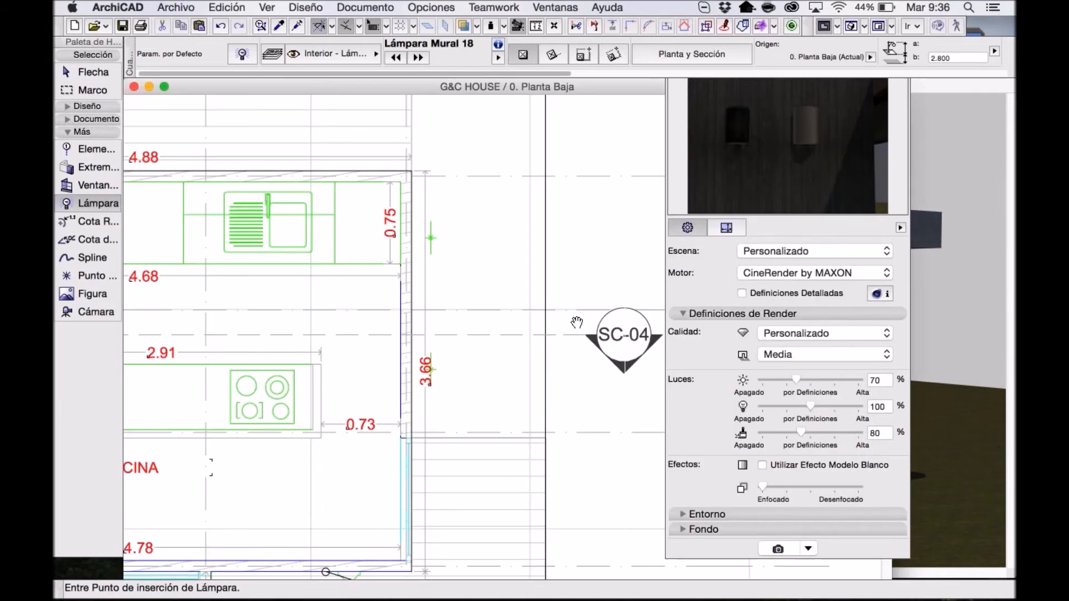
Set Luz General 18 from the Fuentes de Luz General 18 folder as the lamp and place one over the kitchen island in plan.
scroll(577, 323, left, 5)
scroll(577, 323, down, 3)
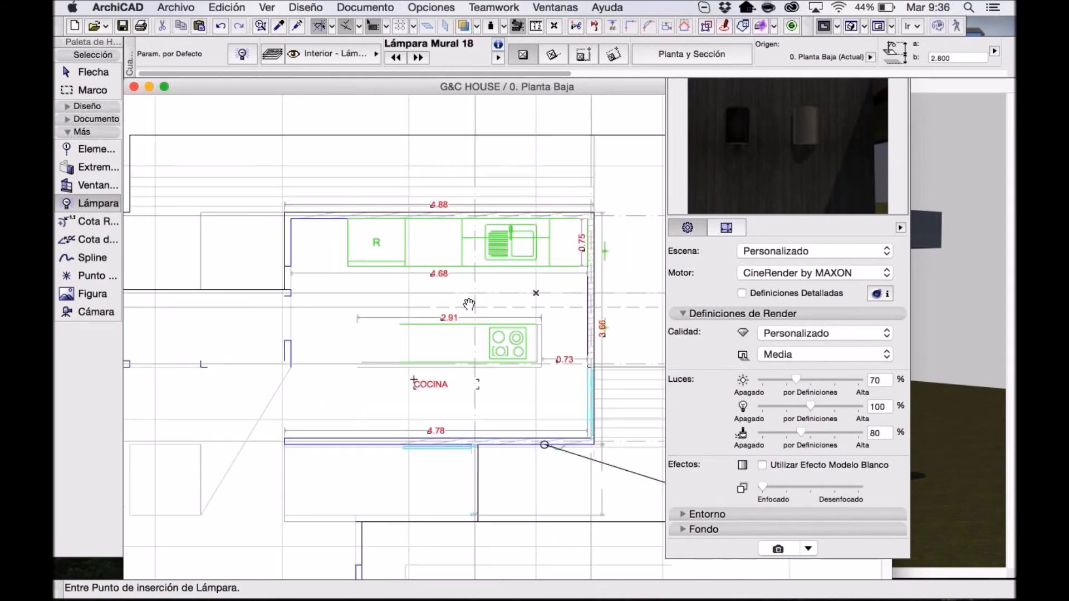
scroll(485, 351, up, 5)
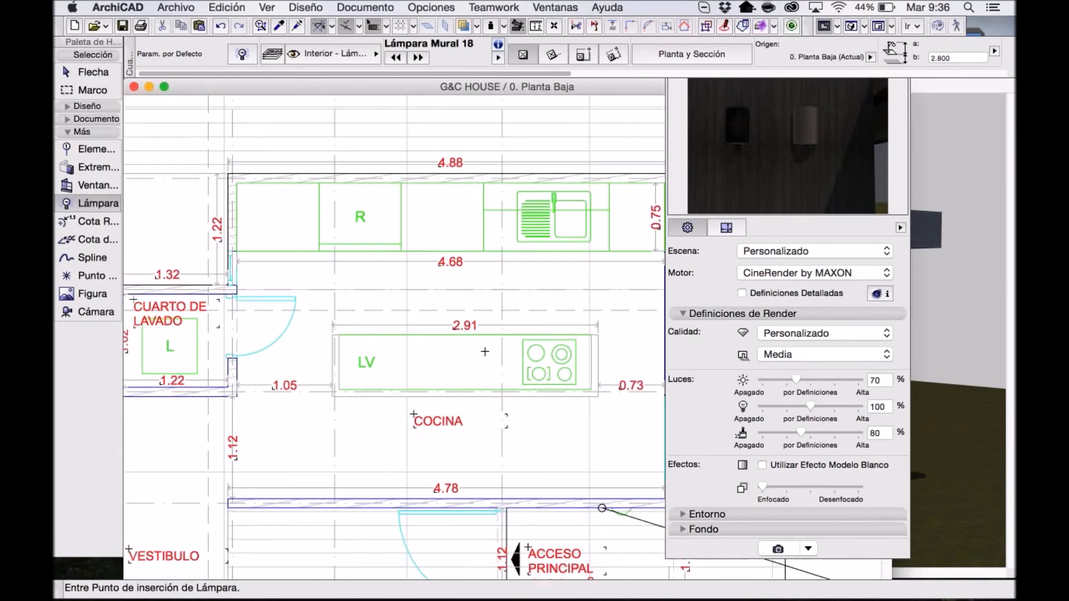
double_click(89, 207)
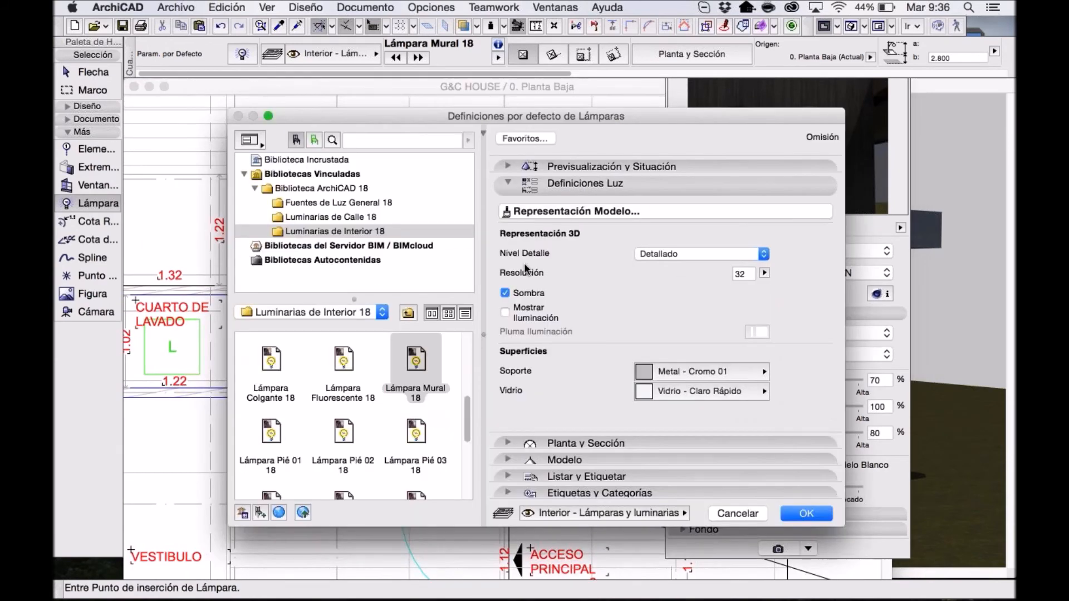
click(374, 204)
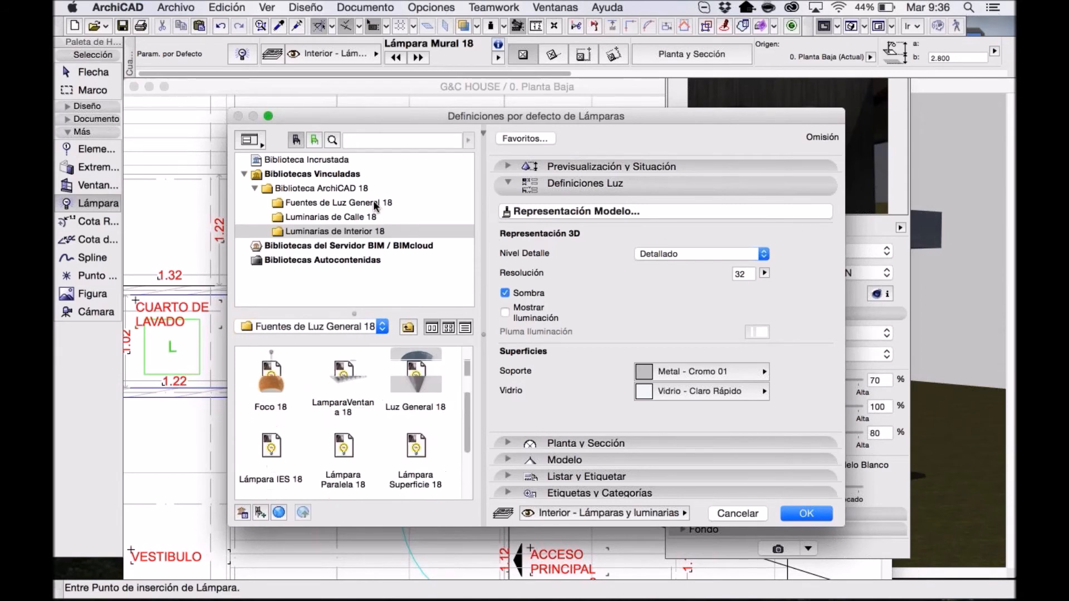
click(428, 394)
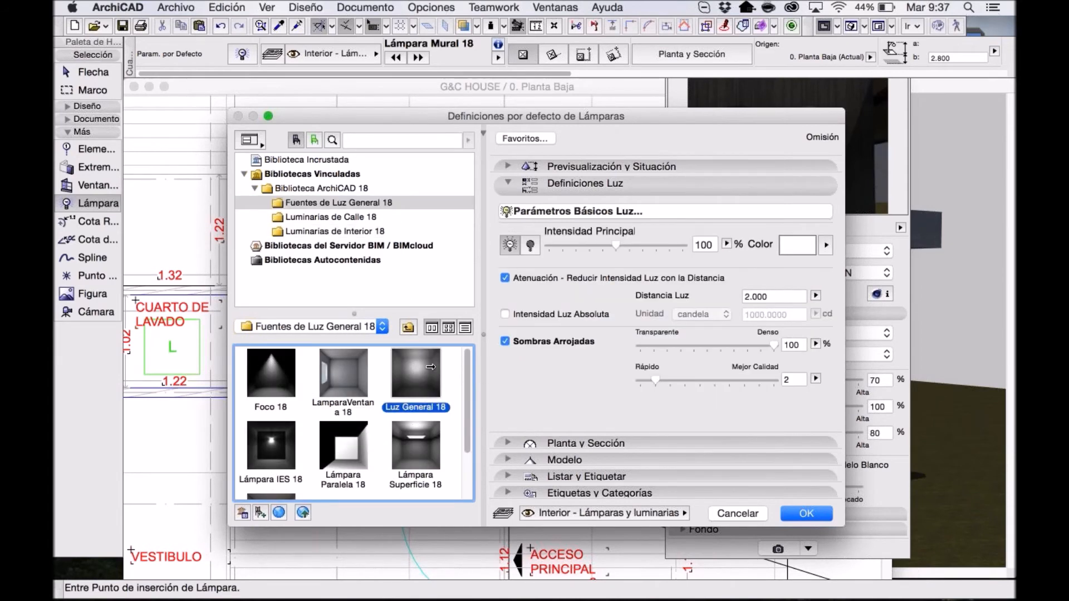
click(814, 517)
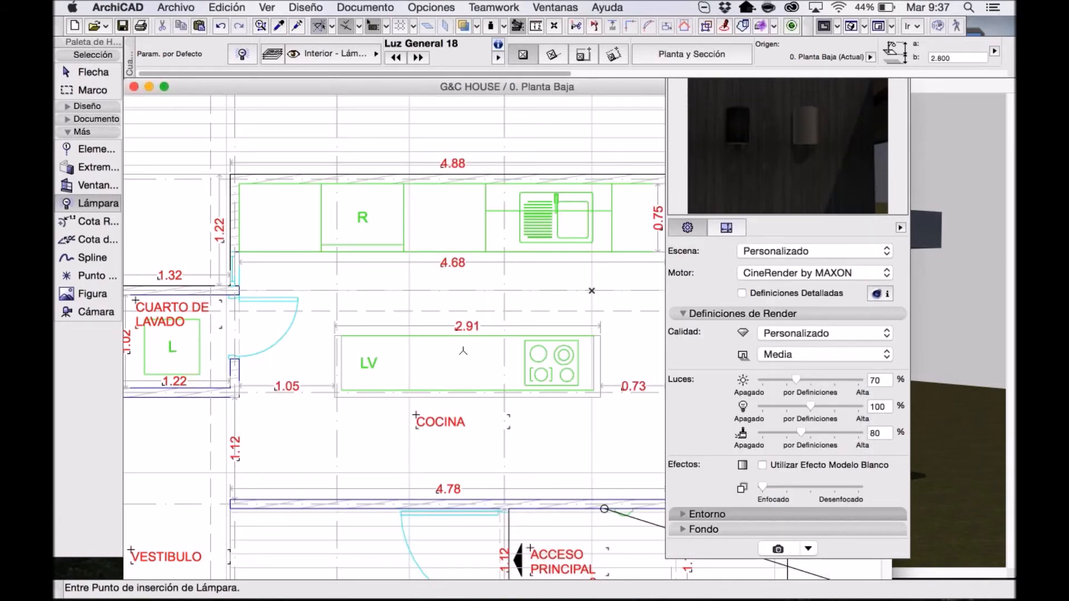
click(463, 351)
Find the new general light at the kitchen roof slab in the 3D view and select it.
click(850, 26)
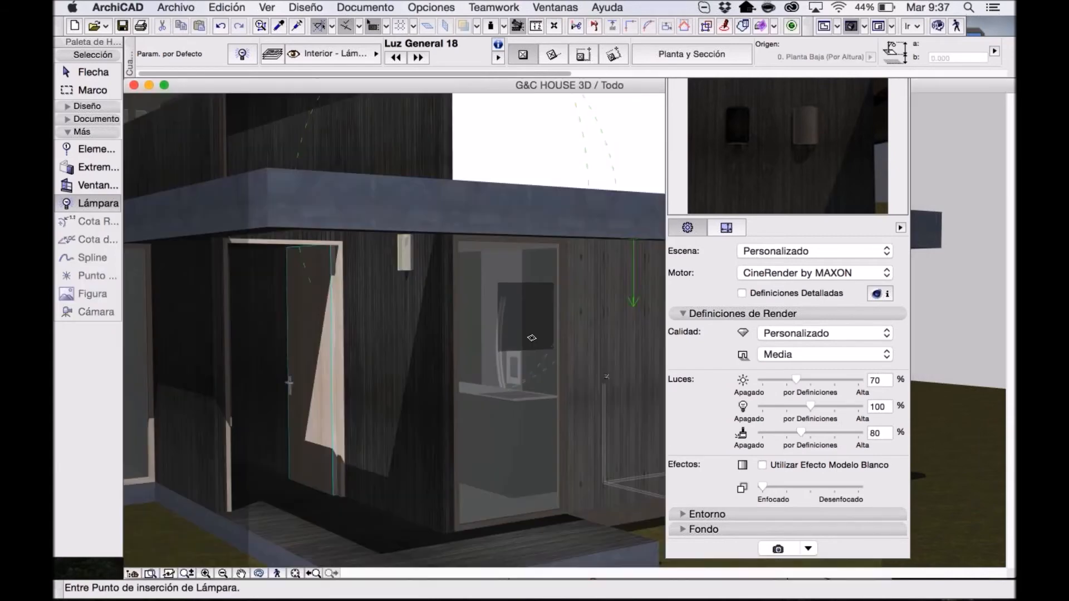
shift+middle_drag(531, 347, 442, 268)
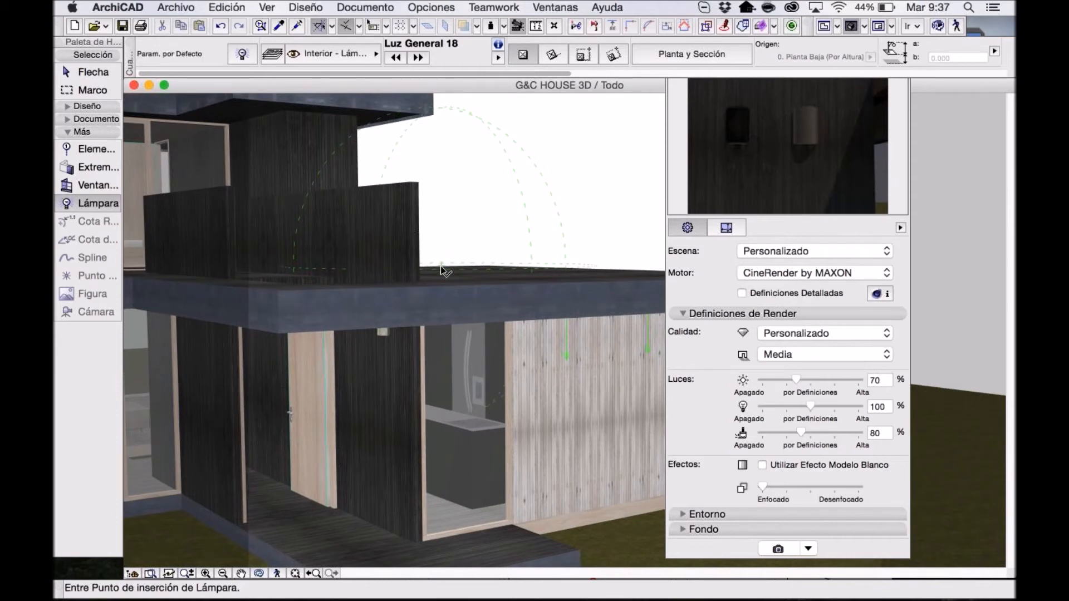
click(442, 269)
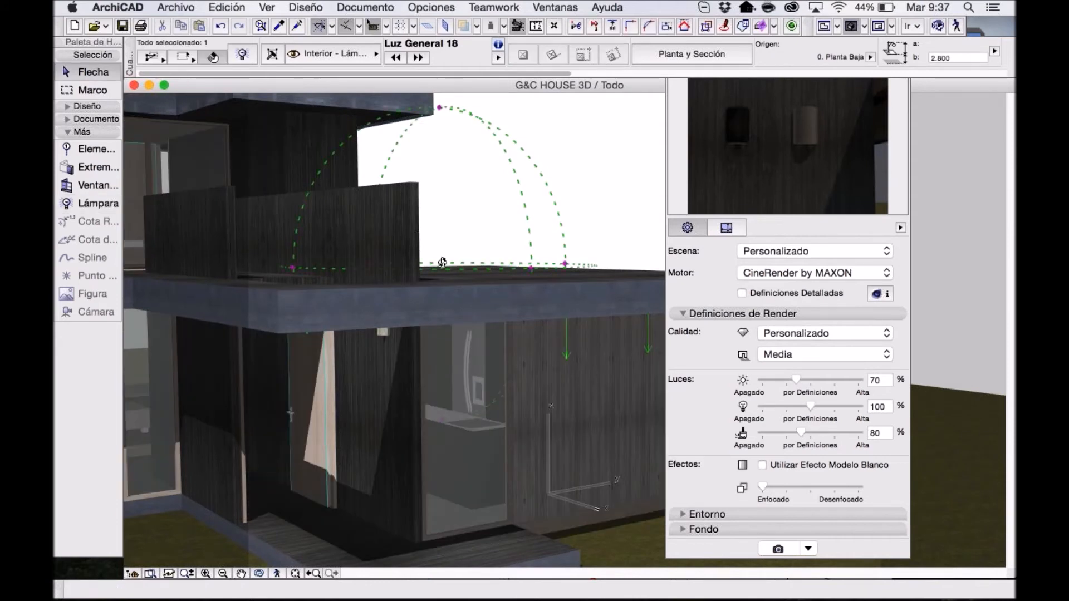
shift+middle_drag(599, 316, 600, 316)
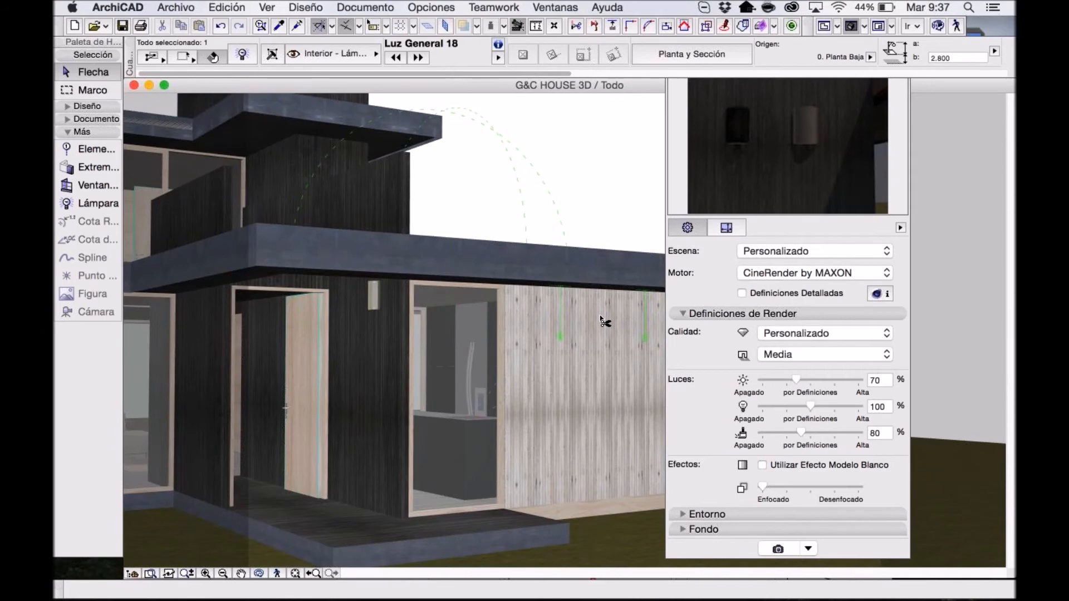
key(super+d)
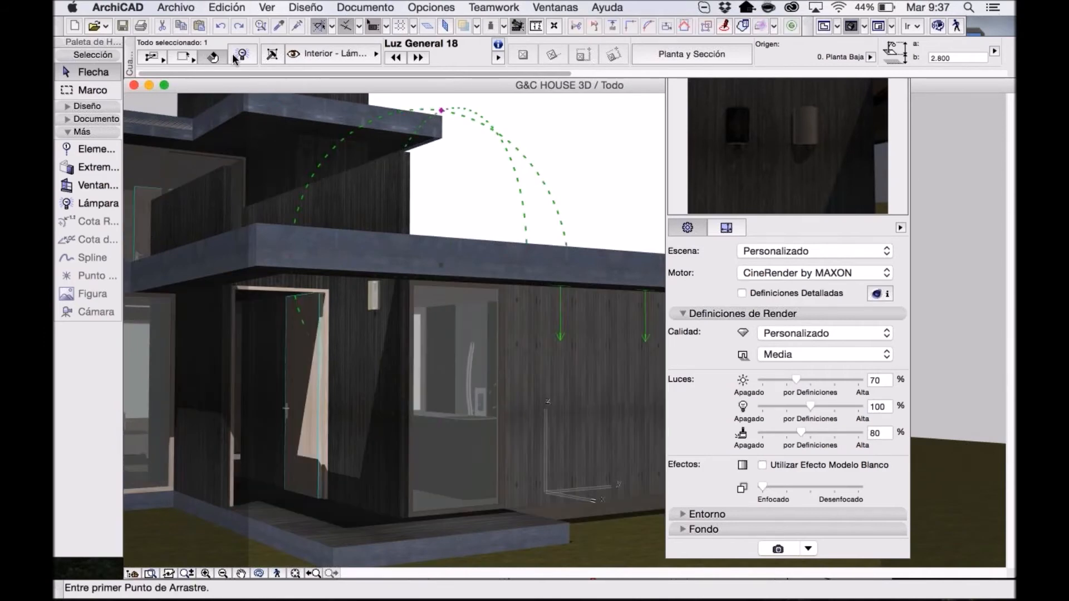
Turn off Mostrar Iluminación in the 3D model representation of the selected general light.
click(235, 55)
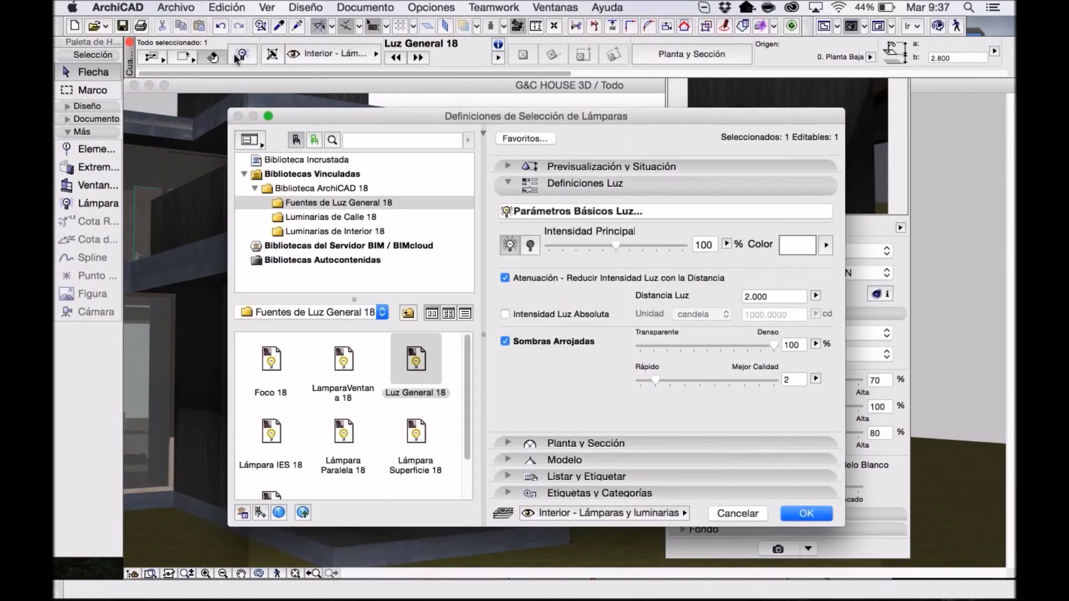
click(568, 212)
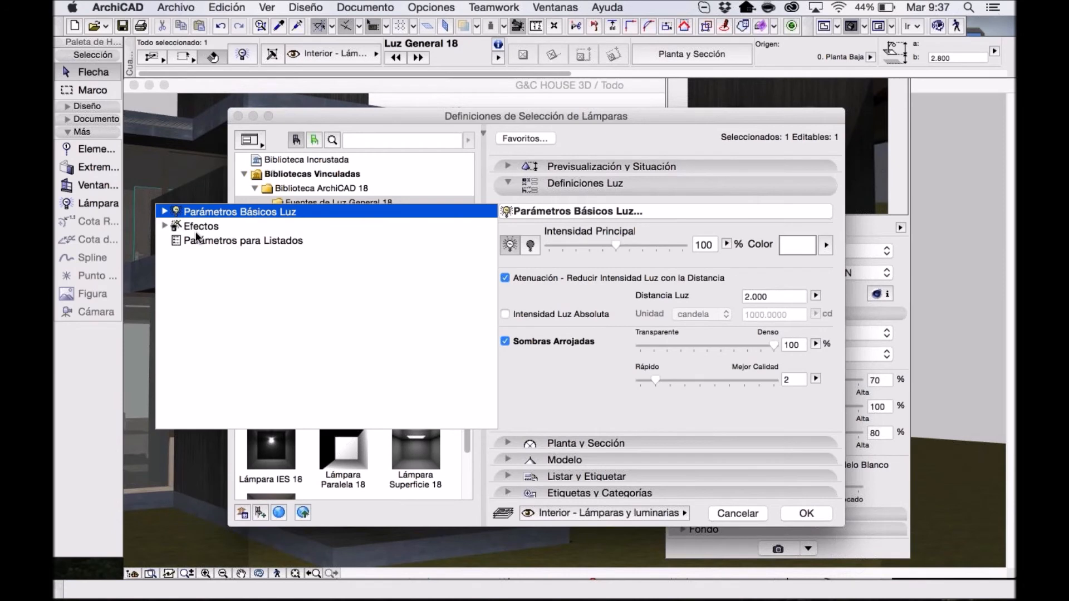
click(580, 460)
click(579, 460)
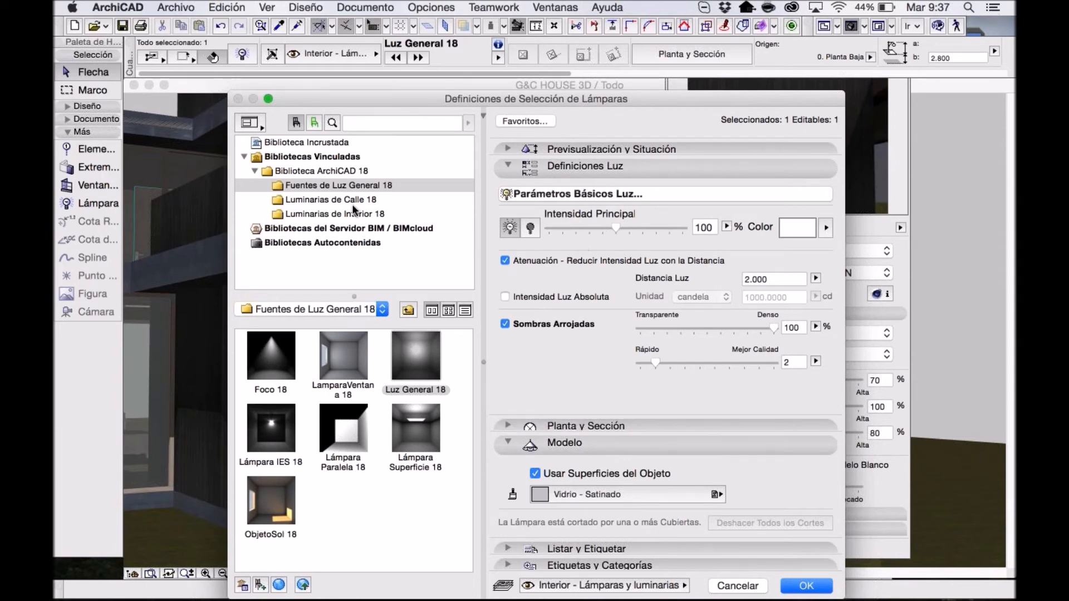
click(594, 197)
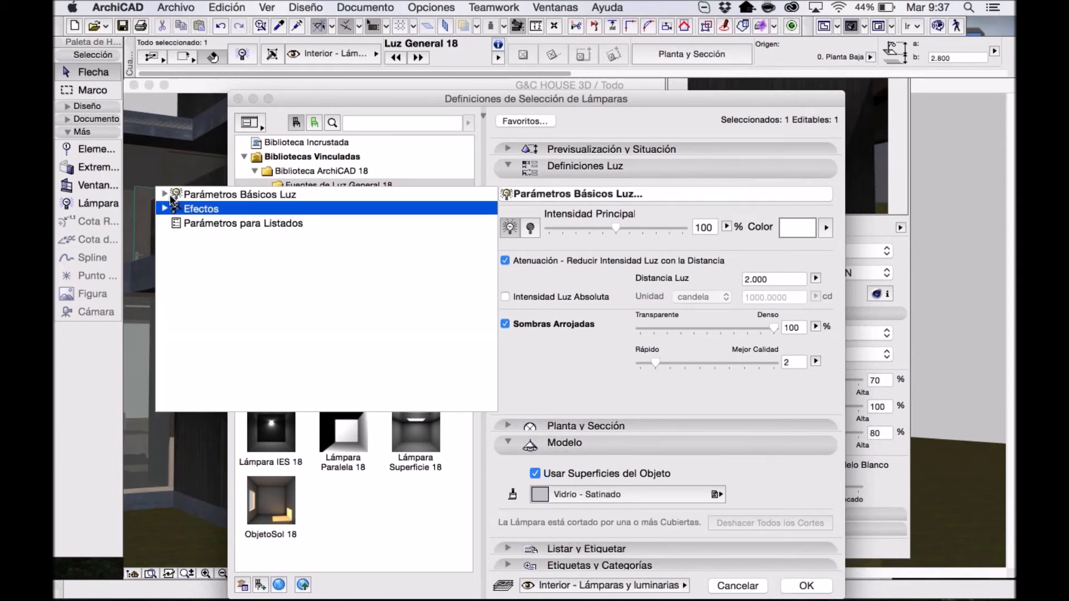
click(165, 194)
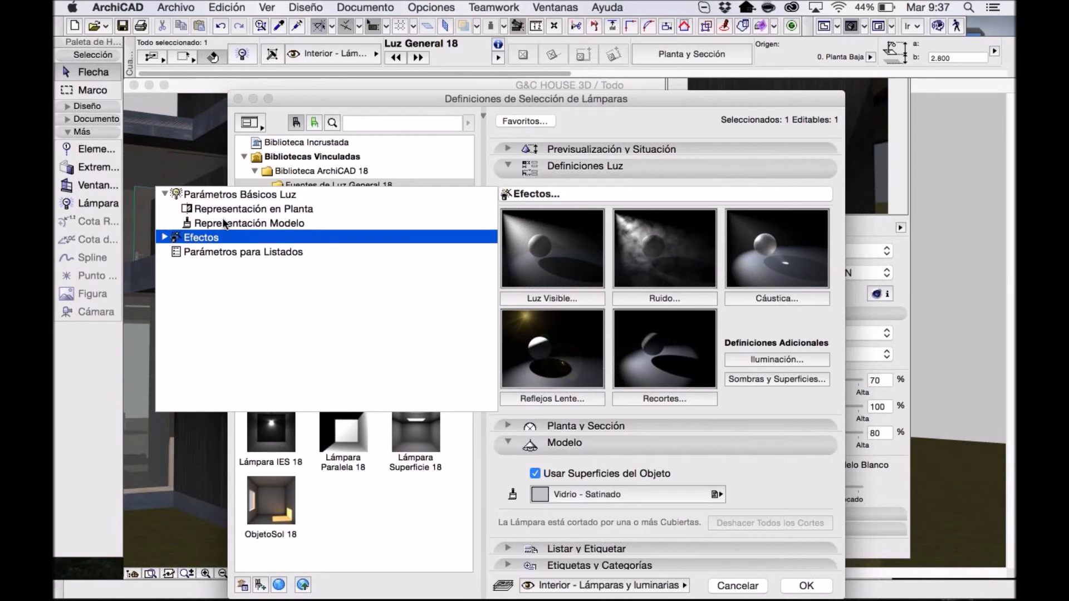
click(226, 224)
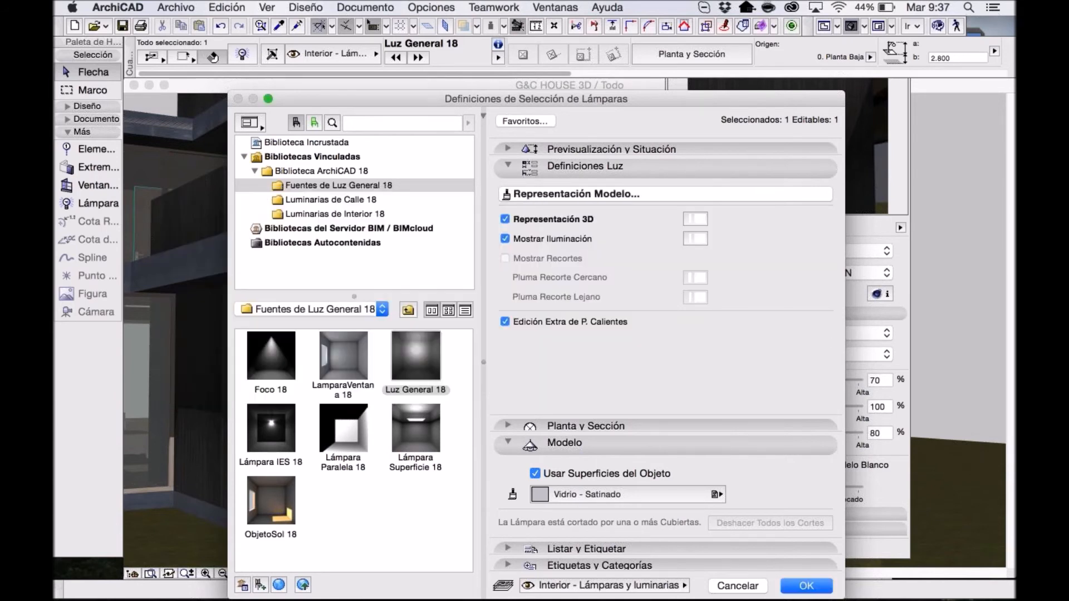
click(534, 241)
key(Return)
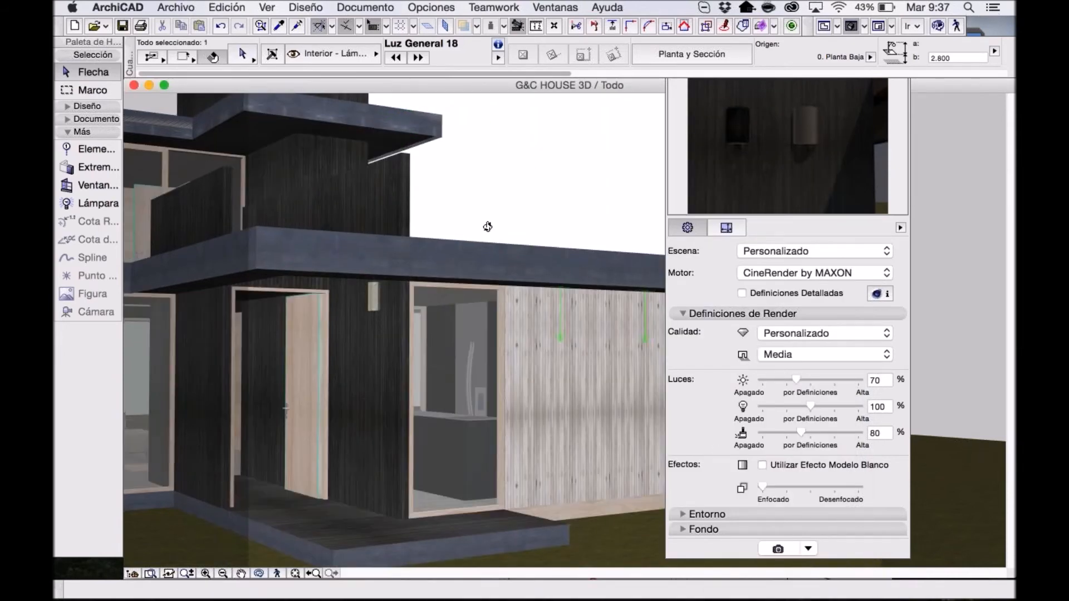
Check the selected light above the roof slab and turn Mostrar Iluminación back on for it.
drag(488, 227, 487, 248)
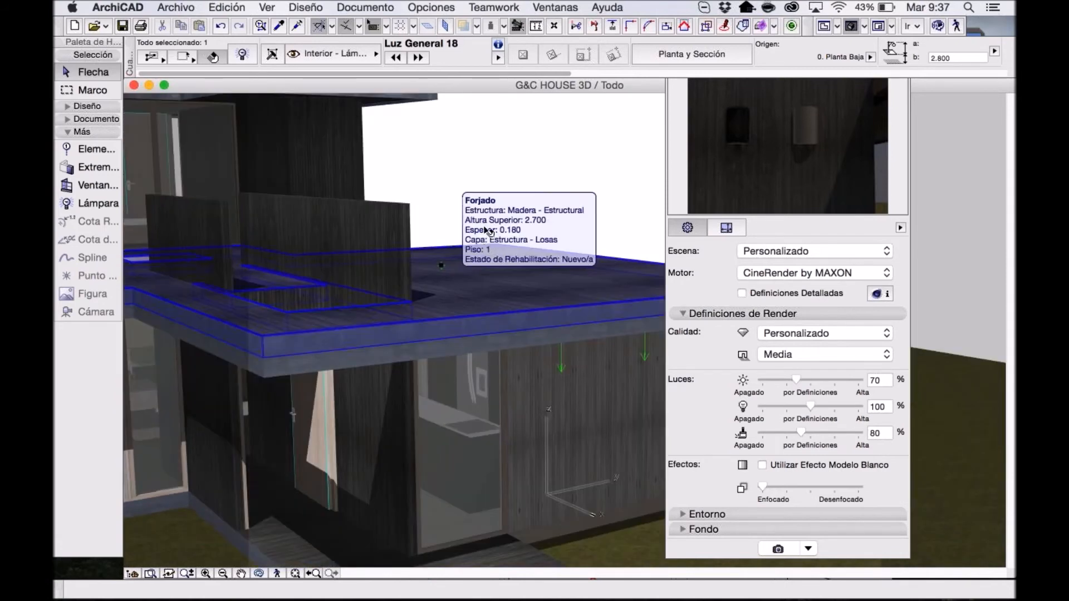
click(243, 59)
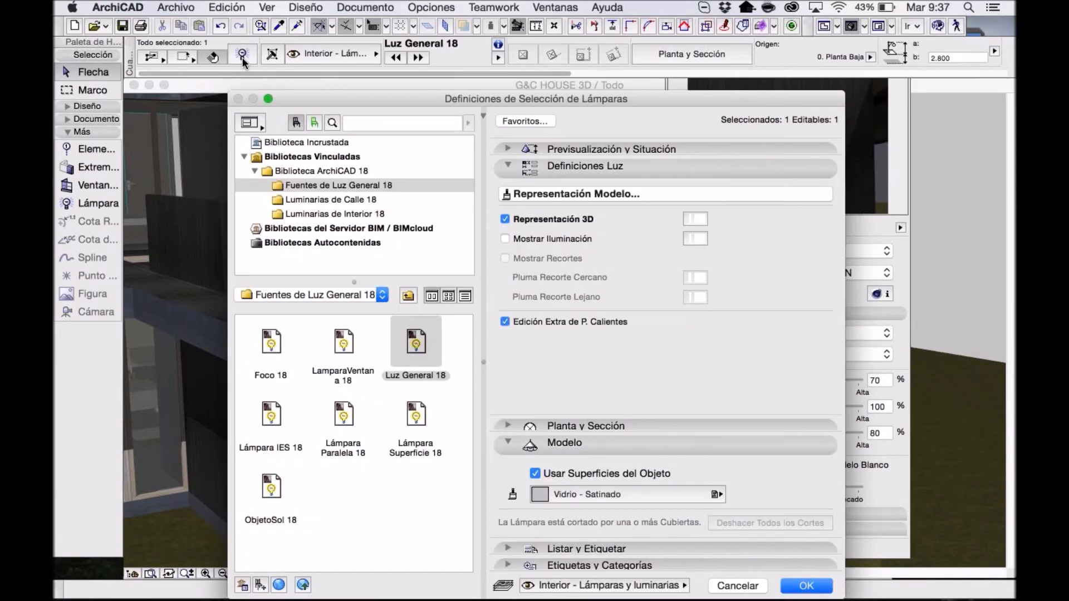
click(504, 238)
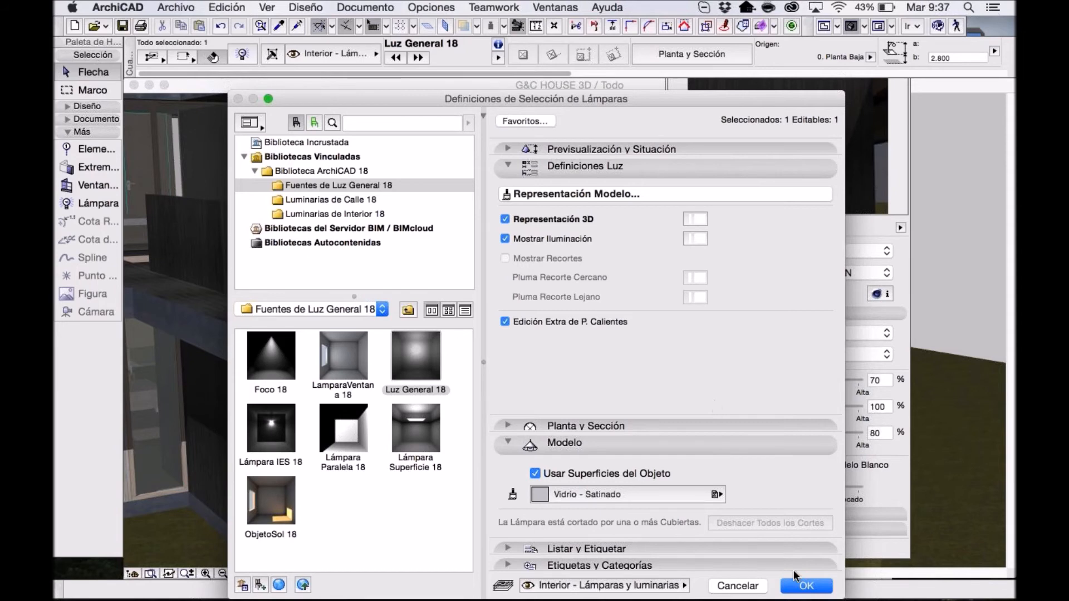
click(796, 584)
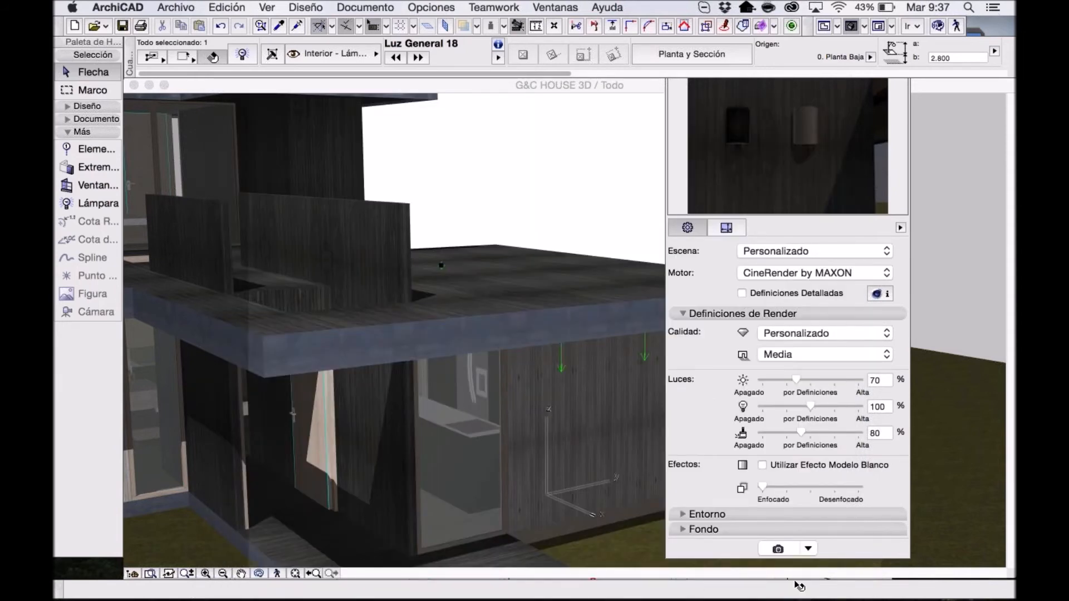
Move the general light straight down from the roof level into the kitchen, to a height of about 1.4 m.
shift+middle_drag(575, 226, 578, 227)
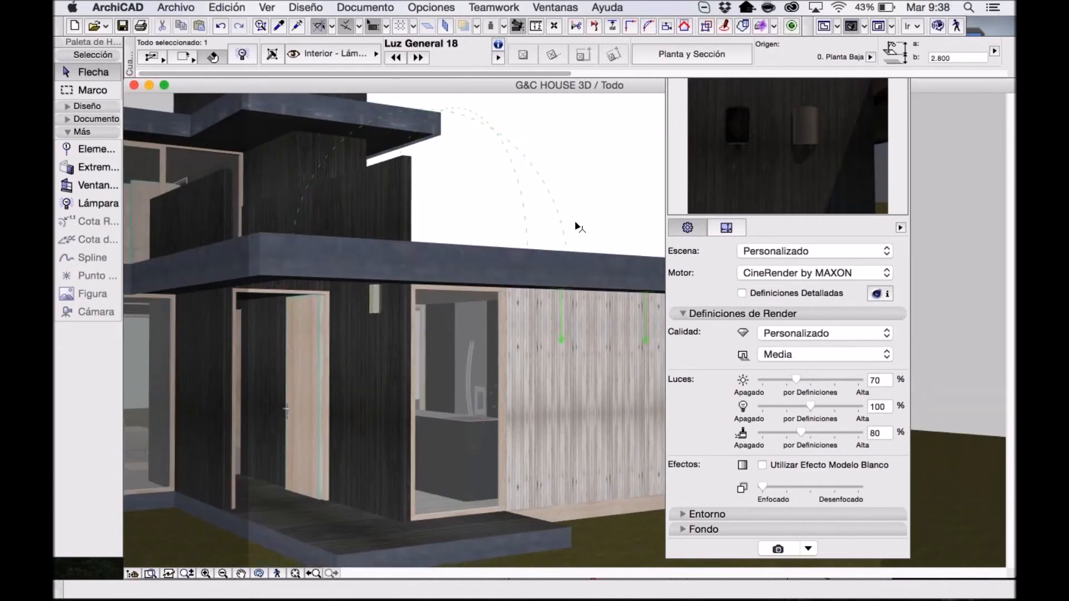
key(super+t)
click(441, 269)
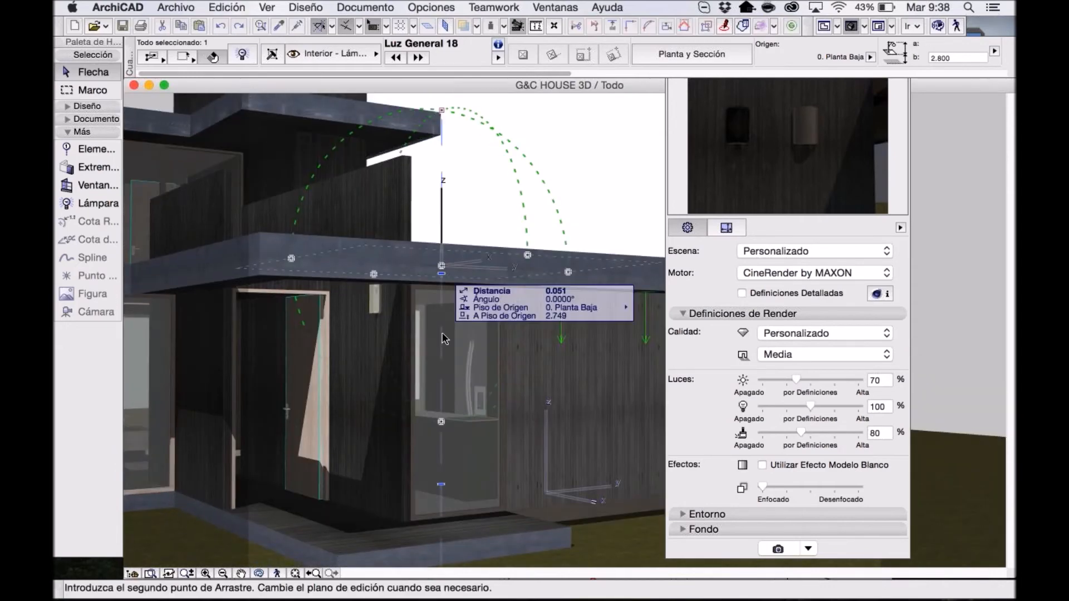
click(444, 375)
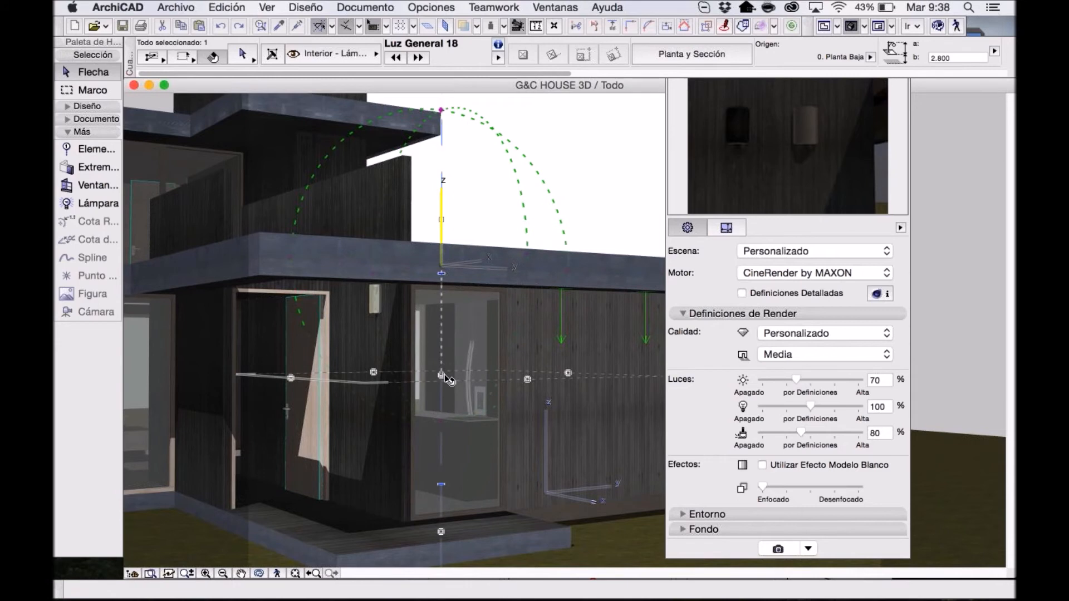
Frame the entrance, kitchen window and clad wall in the 3D view and refresh the render preview.
shift+middle_drag(523, 392, 549, 370)
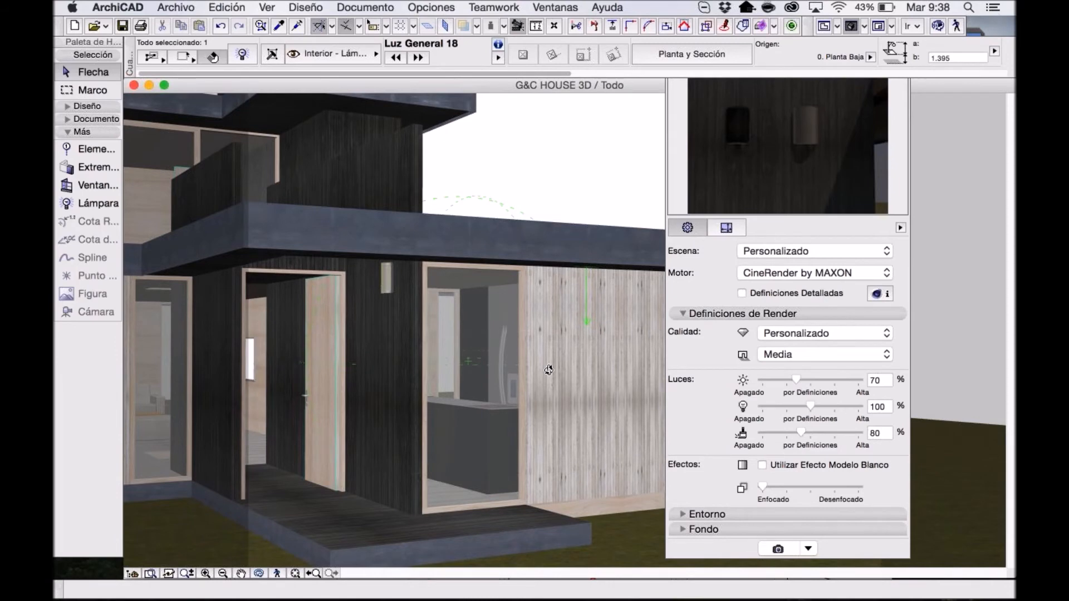
shift+middle_drag(549, 369, 549, 374)
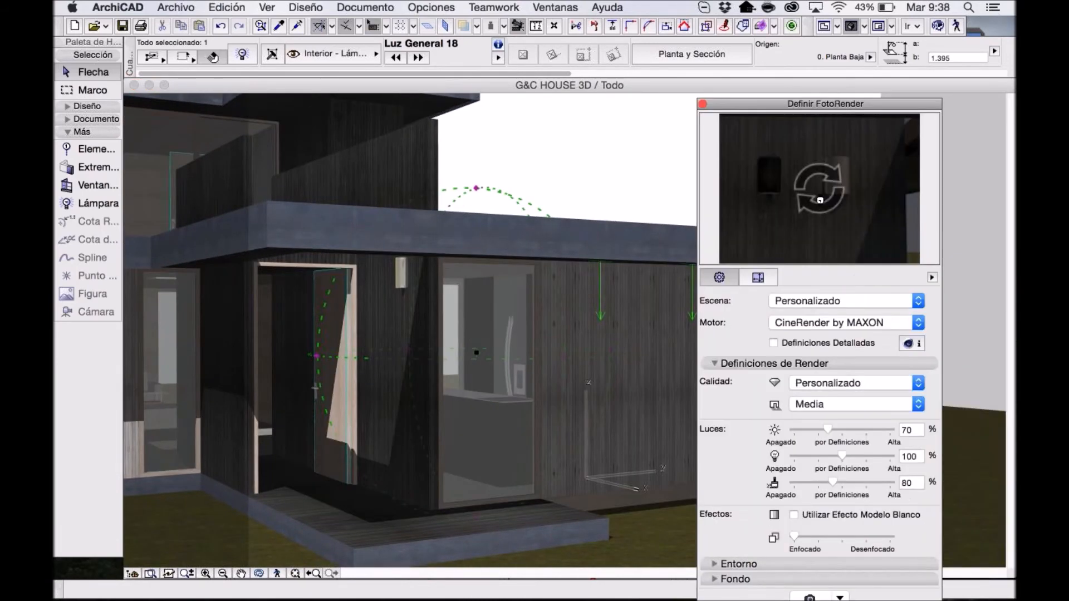
click(820, 200)
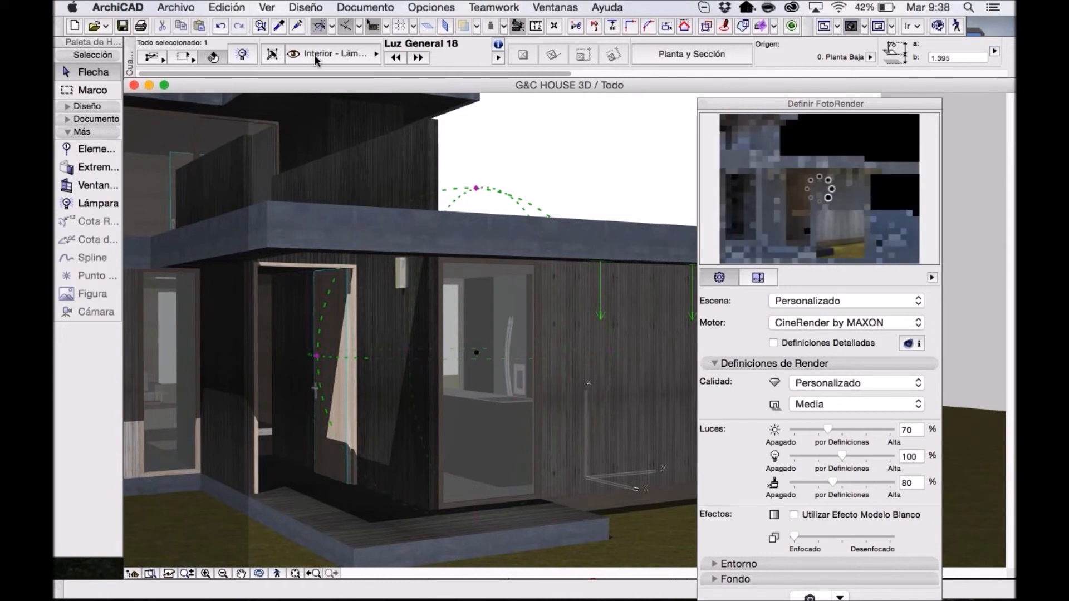
Call up the ongoing render Imagen # 6 to check its lighting, and refresh the render preview again.
click(555, 8)
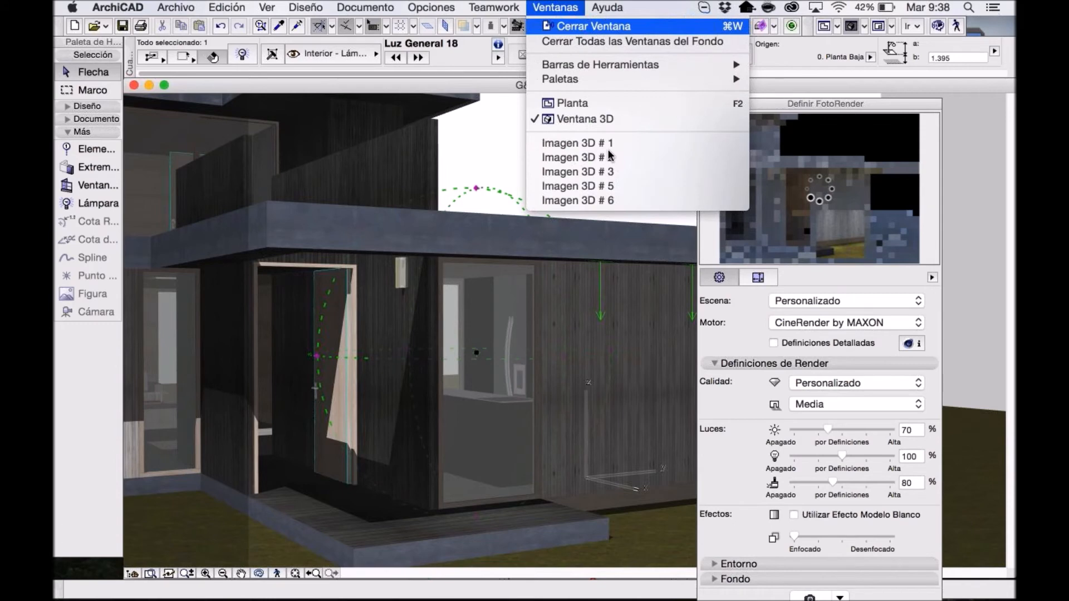
click(601, 202)
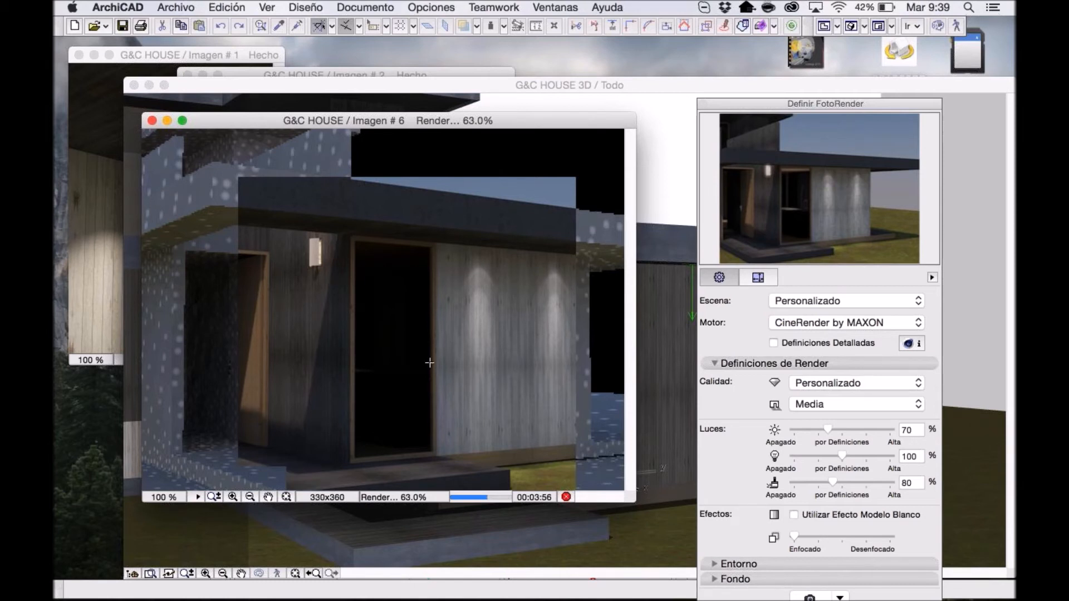
click(819, 189)
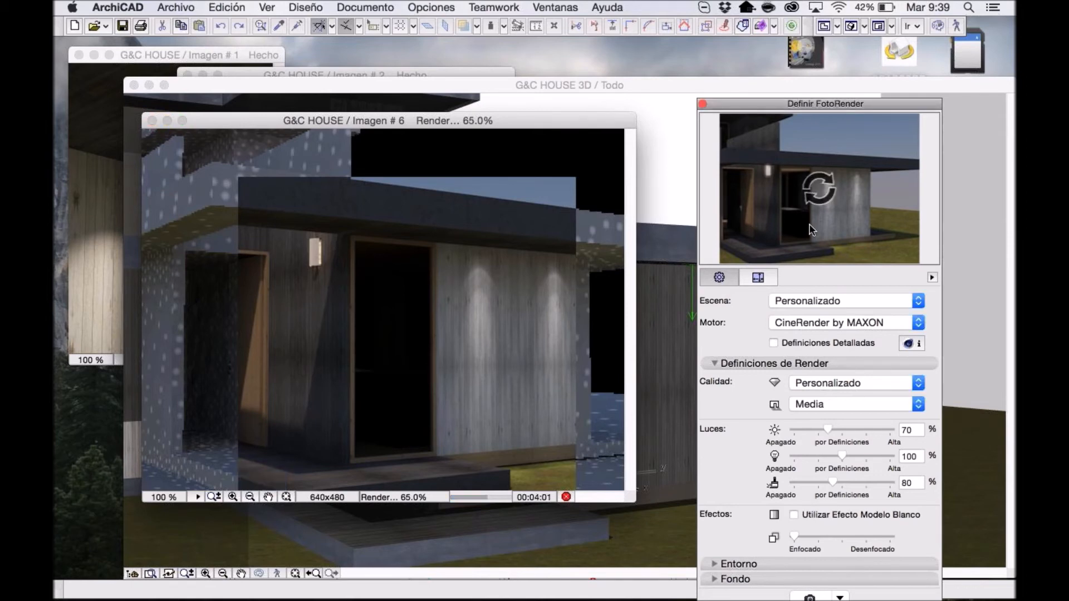
Return to the 3D view, clear the selection and inspect the kitchen interior around the general light up close.
click(655, 85)
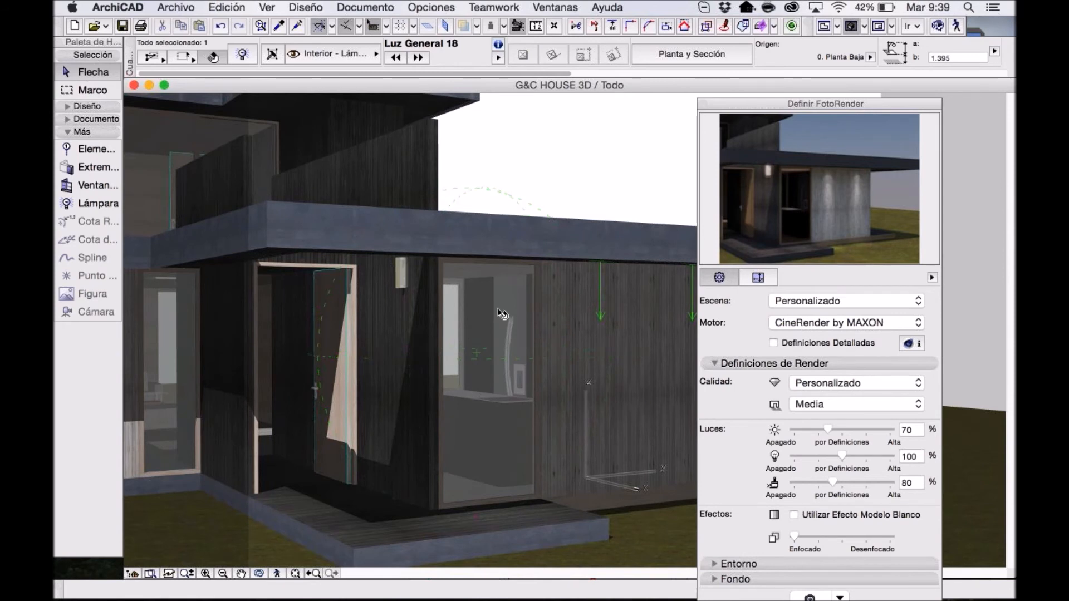
key(Escape)
scroll(502, 314, up, 5)
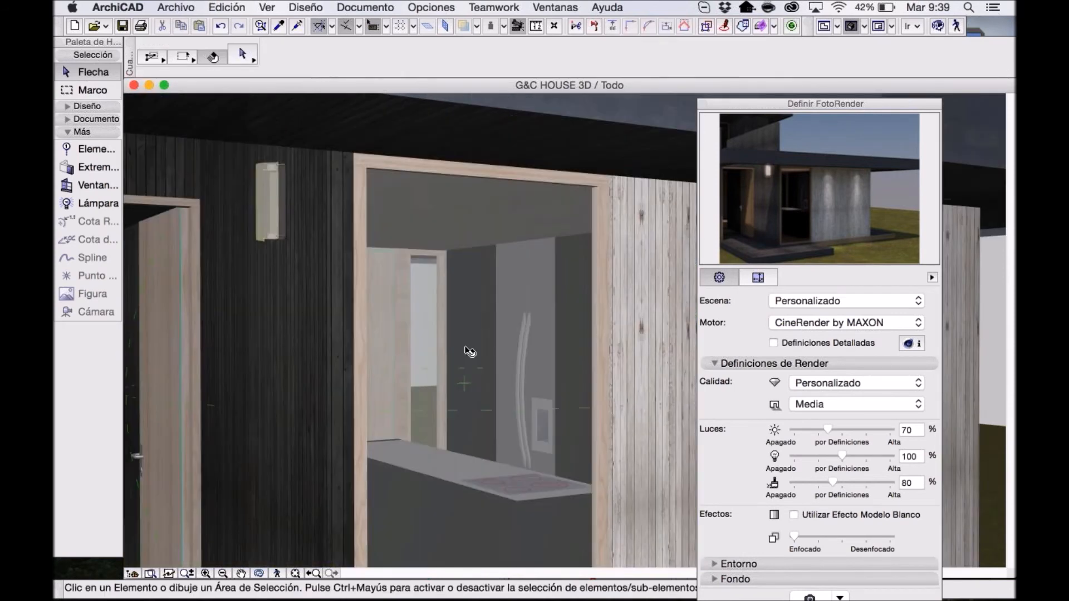
scroll(468, 348, up, 5)
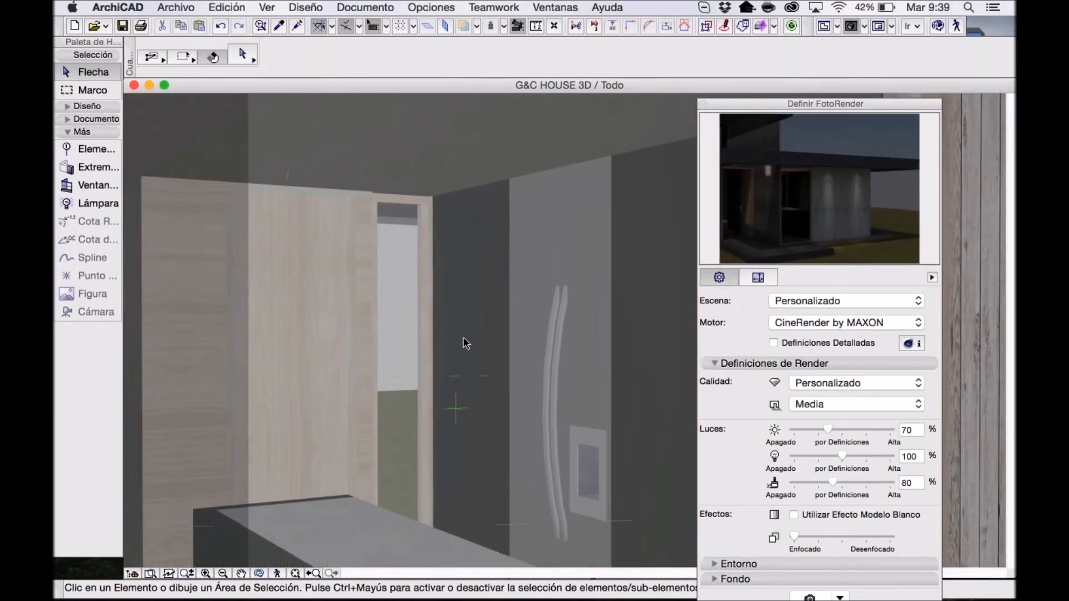
scroll(440, 344, up, 5)
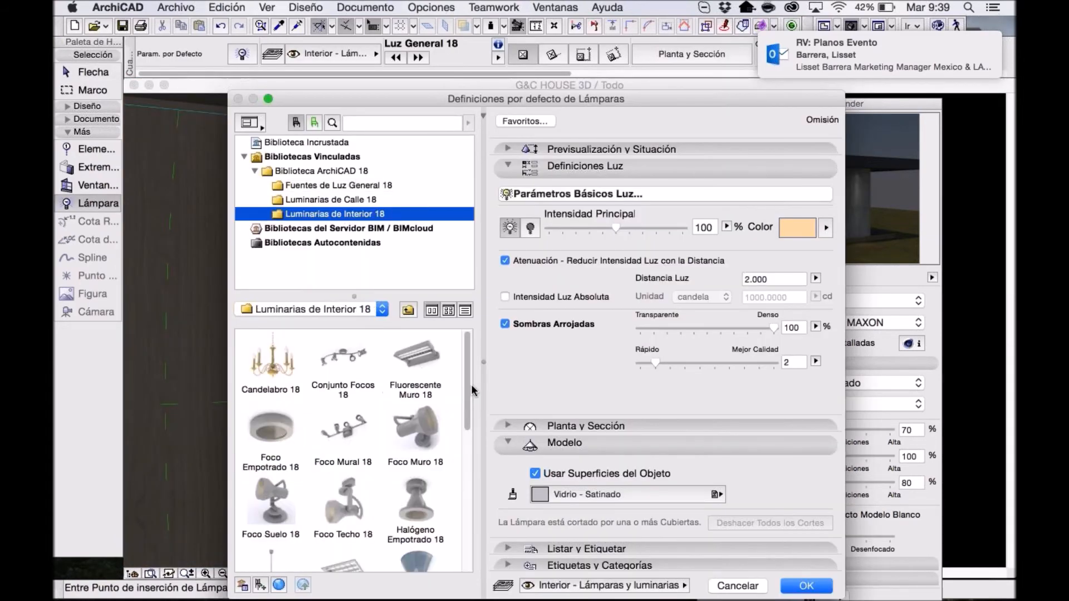
Browse the Luminarias de Interior 18 library folder, comparing the pendant and fluorescent lamps.
drag(471, 384, 472, 456)
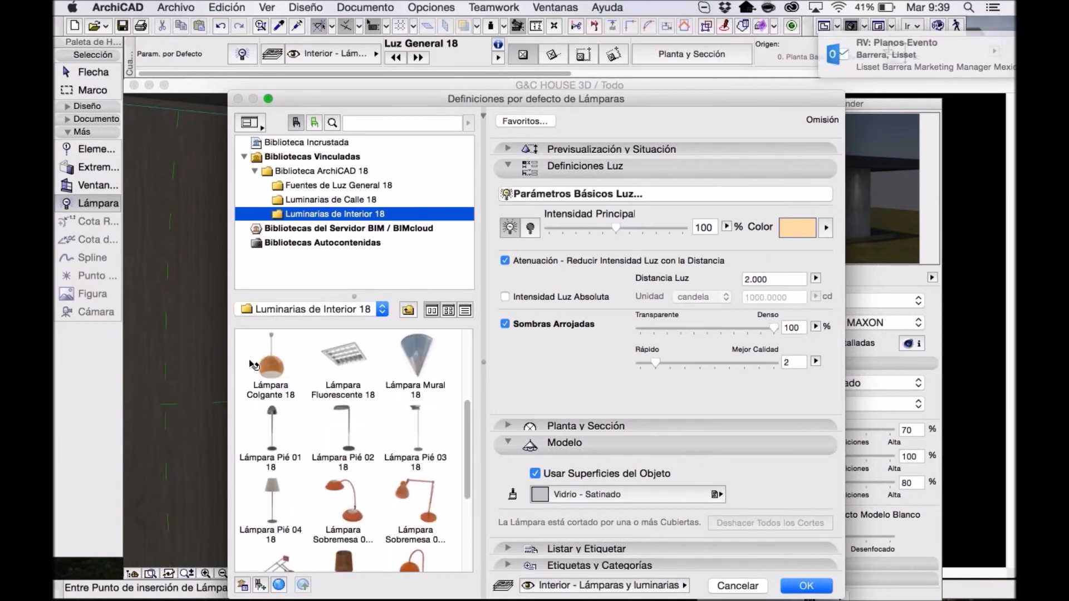
click(271, 362)
click(331, 367)
drag(472, 445, 468, 405)
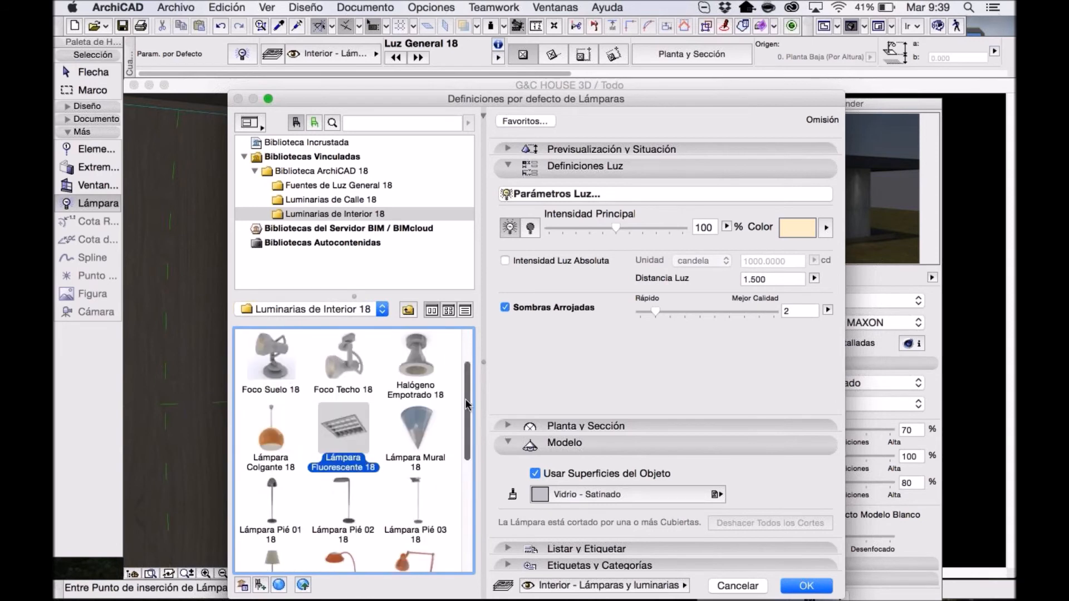
scroll(467, 405, up, 2)
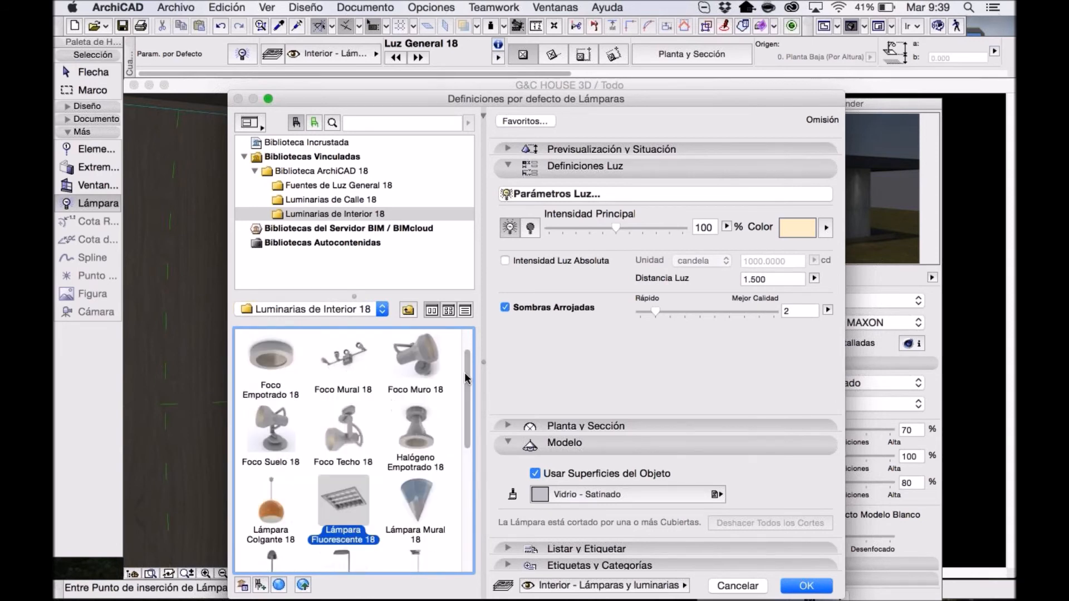
scroll(462, 414, down, 2)
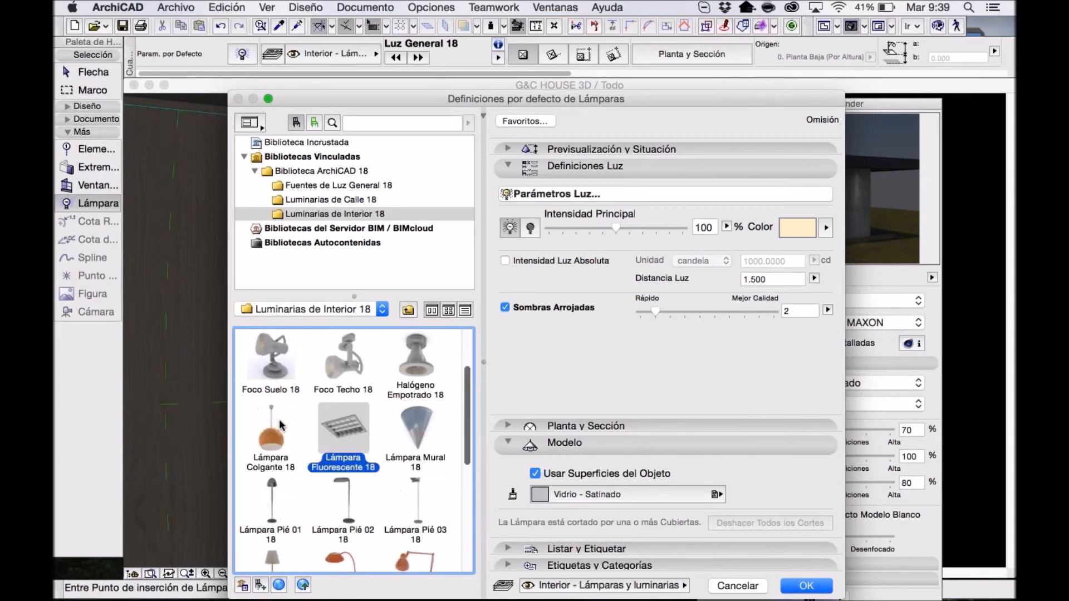
Review the structure settings of Lámpara Colgante 18, including the available shade and support styles.
key(Left)
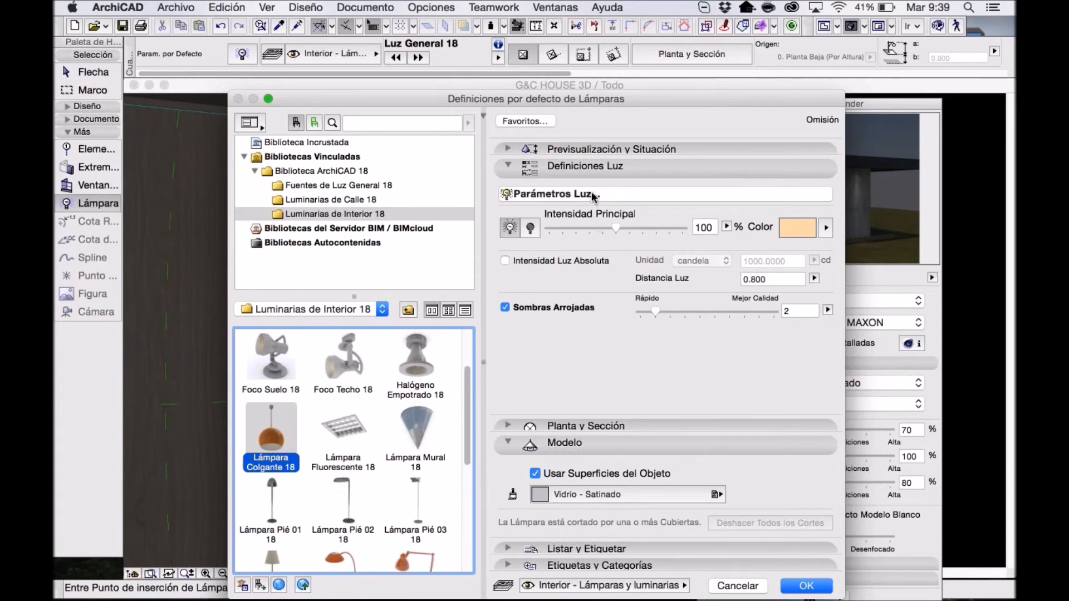
click(593, 195)
click(866, 211)
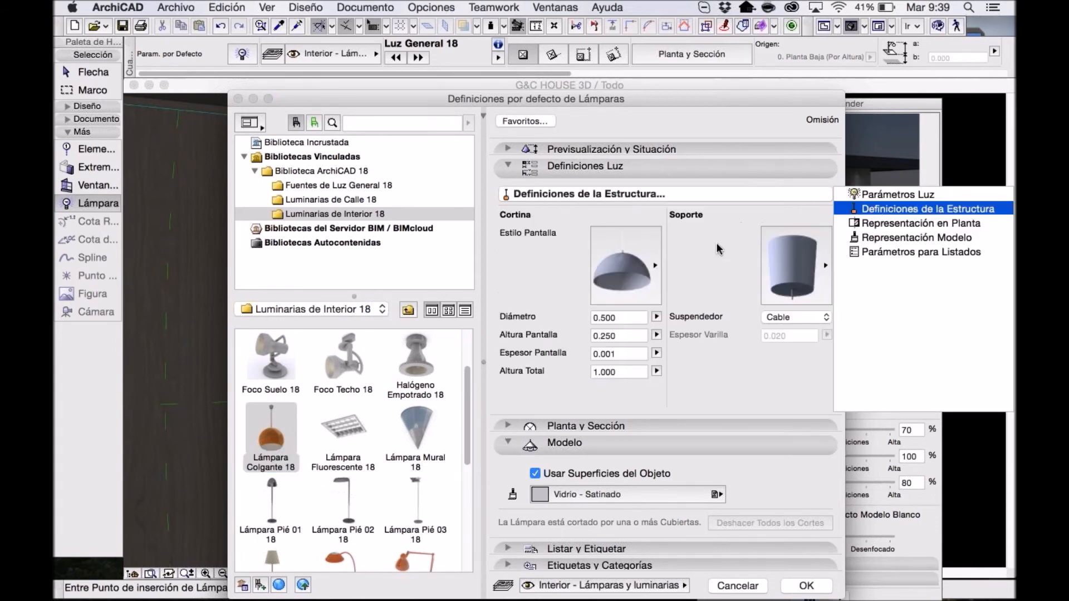
click(626, 267)
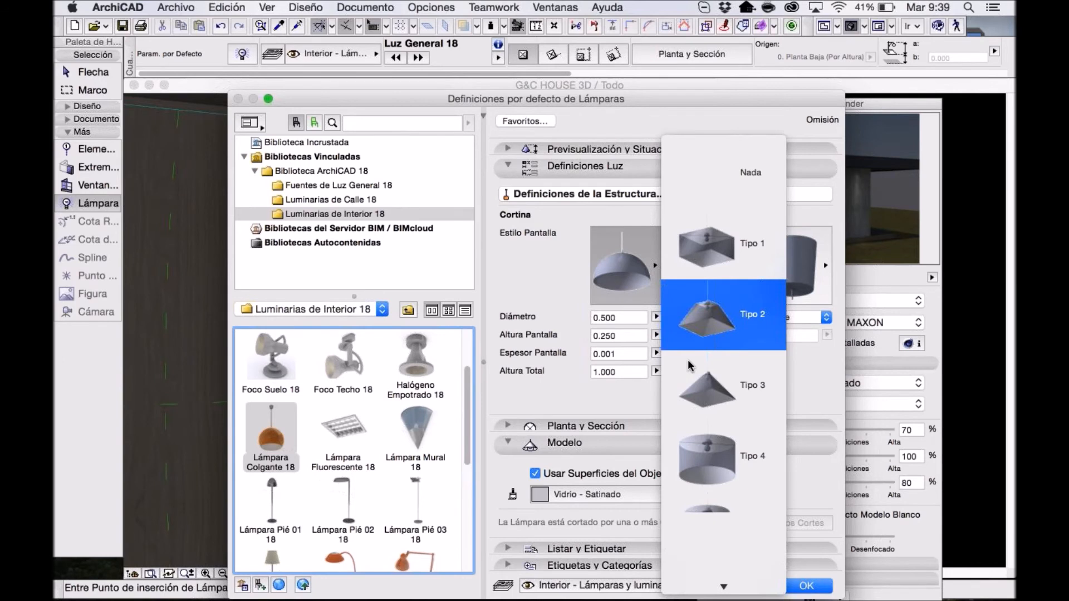
scroll(690, 365, down, 10)
click(556, 287)
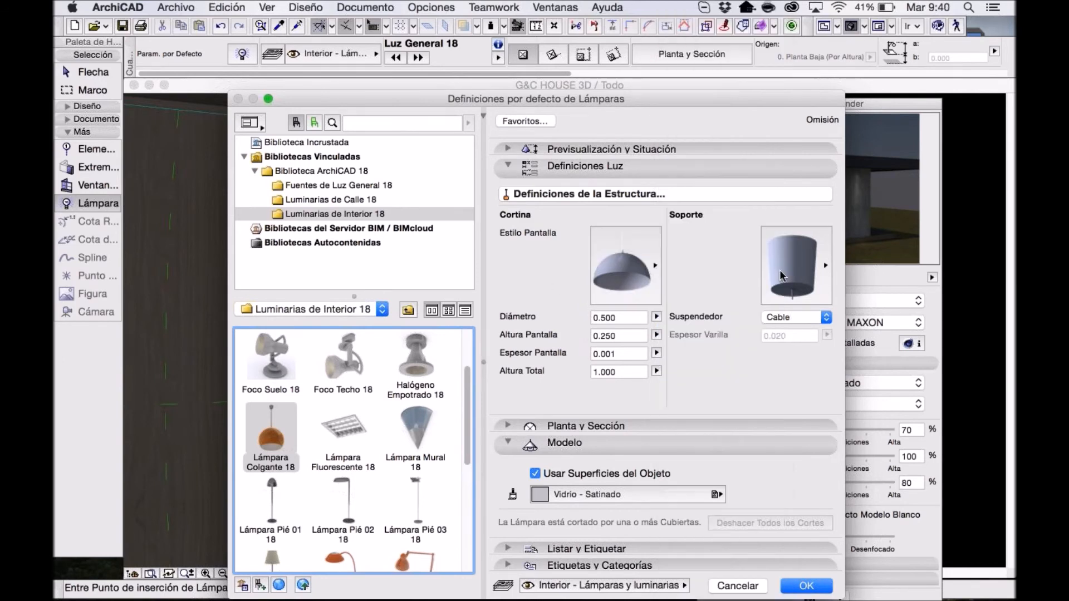
click(782, 276)
click(366, 442)
Review the structure settings and lamp styles available for Lámpara Fluorescente 18.
click(366, 443)
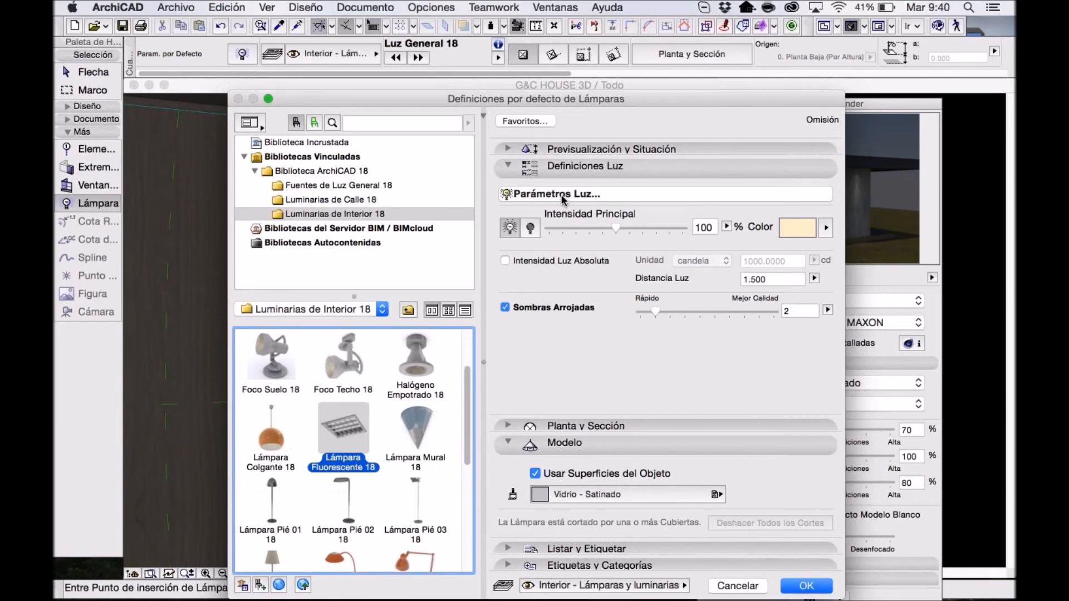
click(563, 195)
click(913, 209)
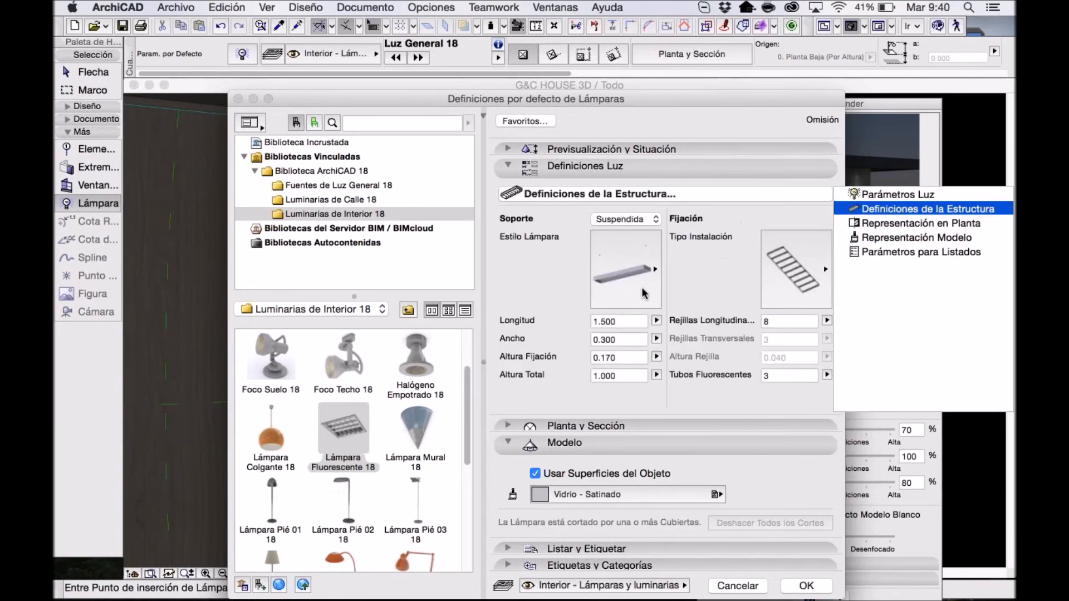
click(643, 293)
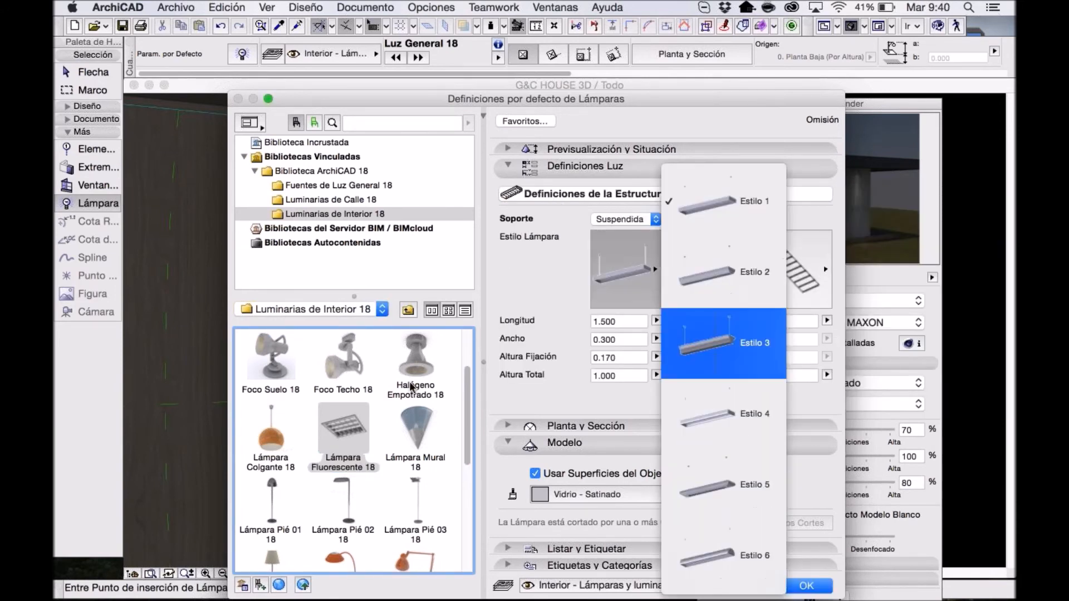
click(450, 398)
Choose the ceiling lamp Lámpara Techo 00 18 and set its lamp style to Tipo 10.
drag(468, 429, 472, 491)
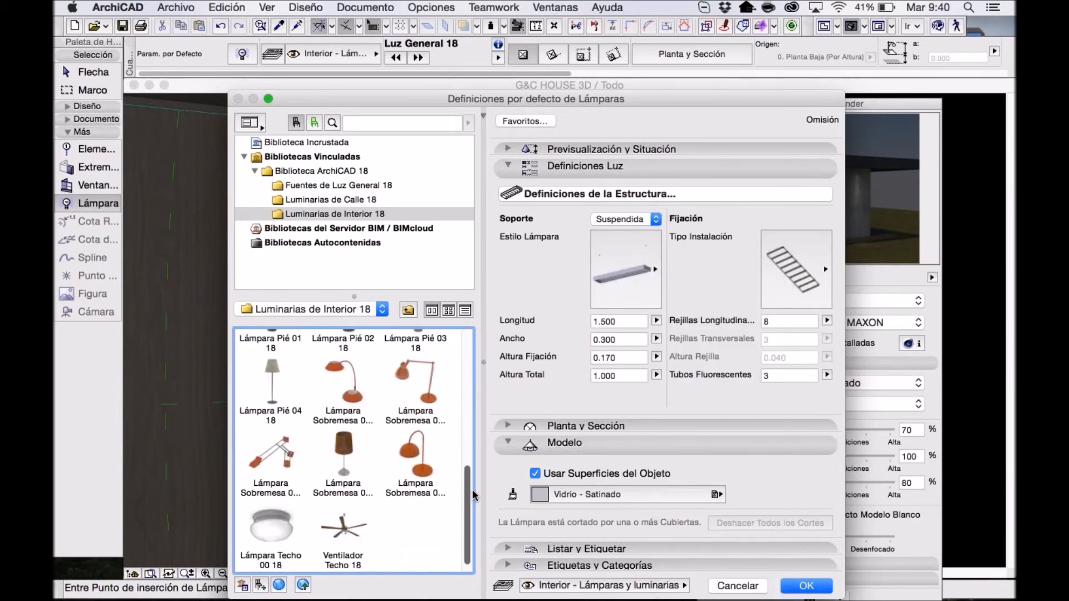
click(259, 538)
scroll(770, 335, down, 3)
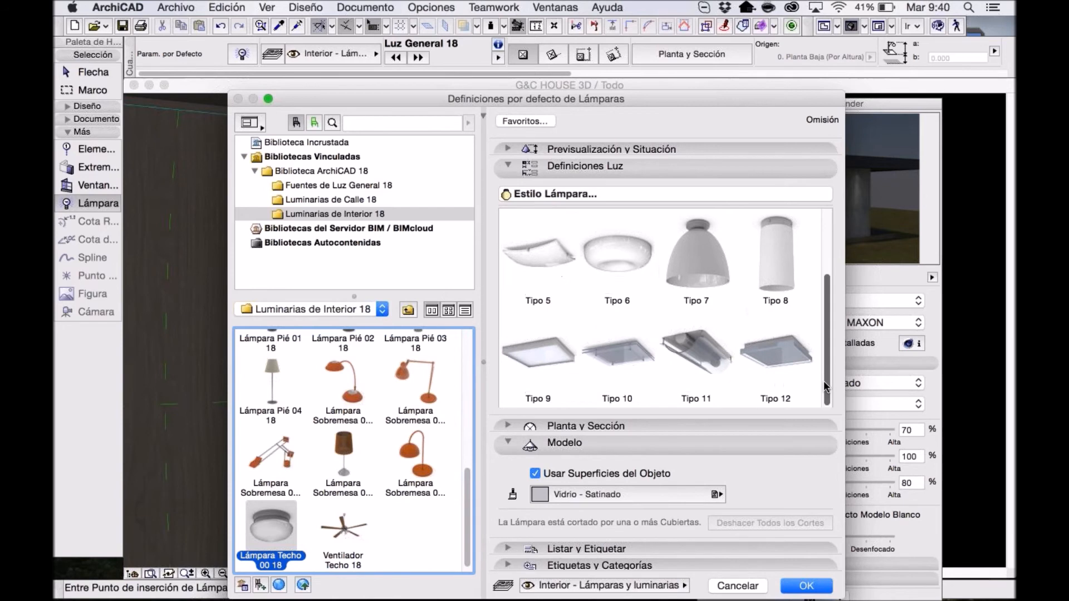
click(640, 365)
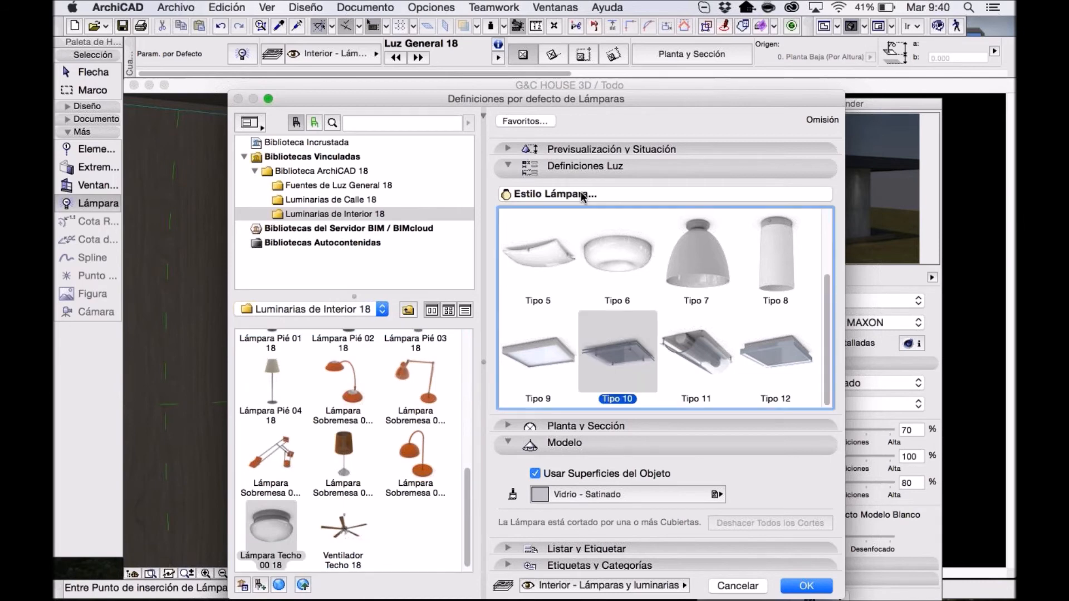
Set the ceiling lamp's glass surface to Vidrio - Lámpara in its model representation settings.
click(582, 195)
click(345, 239)
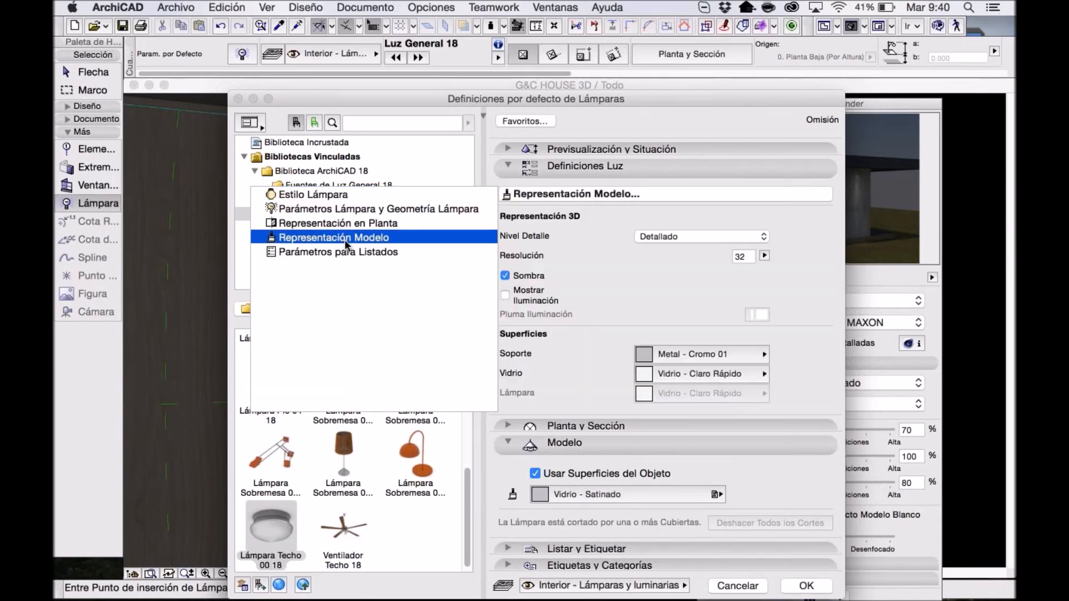
click(679, 377)
scroll(613, 478, down, 3)
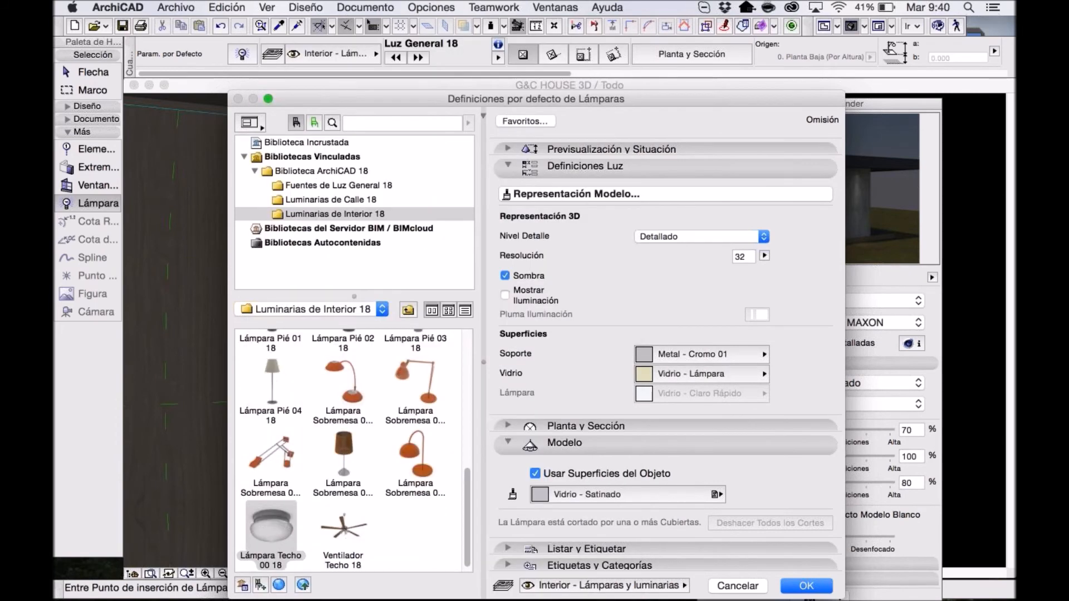
Accept the lamp settings and place the ceiling lamp on the underside of the kitchen ceiling in 3D.
key(Return)
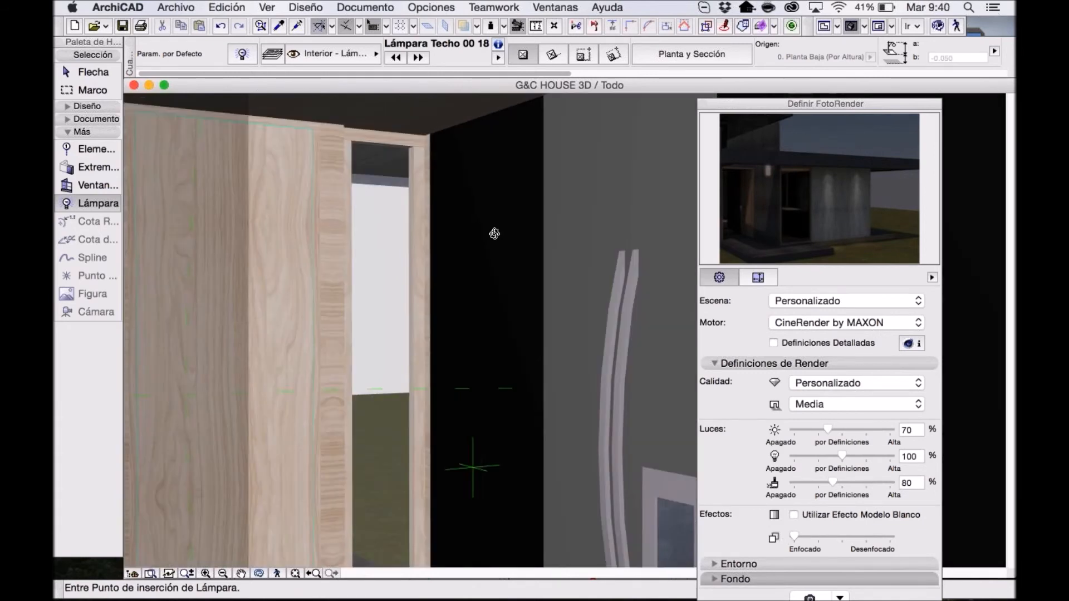
shift+middle_drag(495, 234, 425, 162)
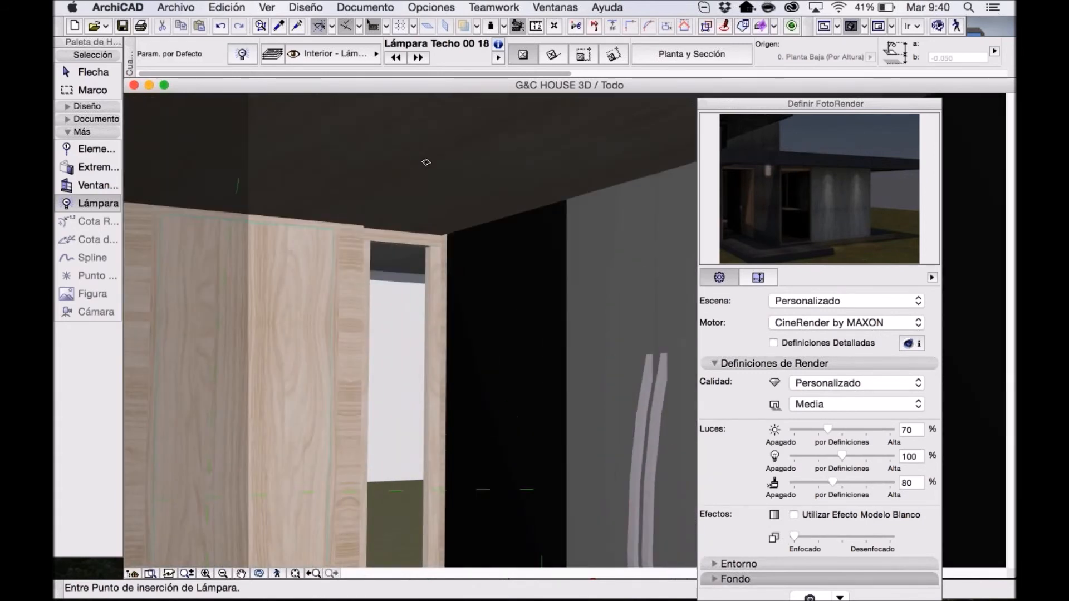
click(426, 162)
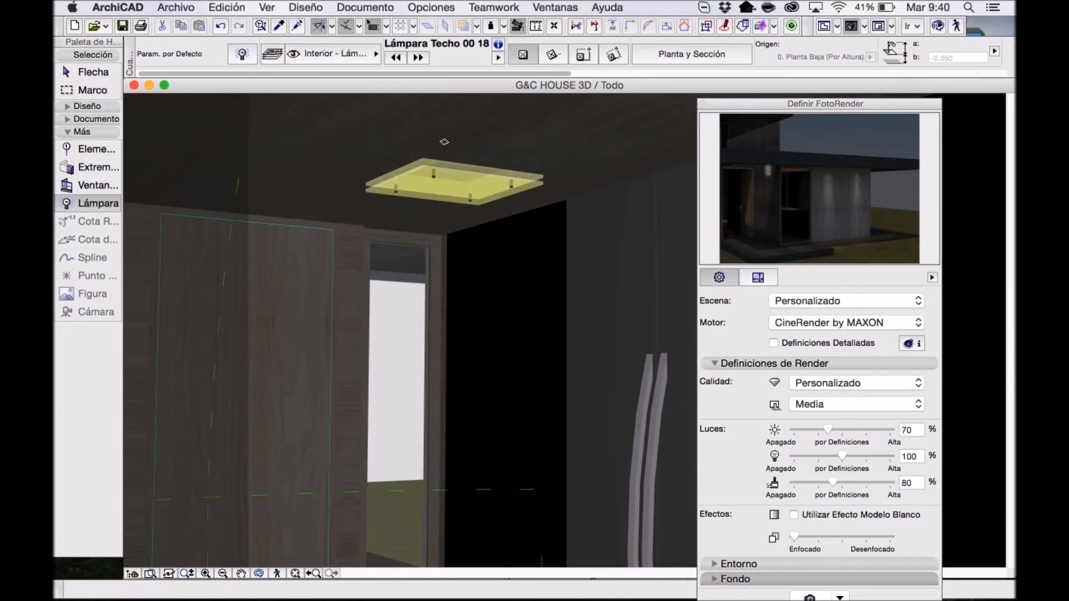
In the ground floor plan, move the new ceiling lamp to the centre of the kitchen island and deselect it.
click(823, 26)
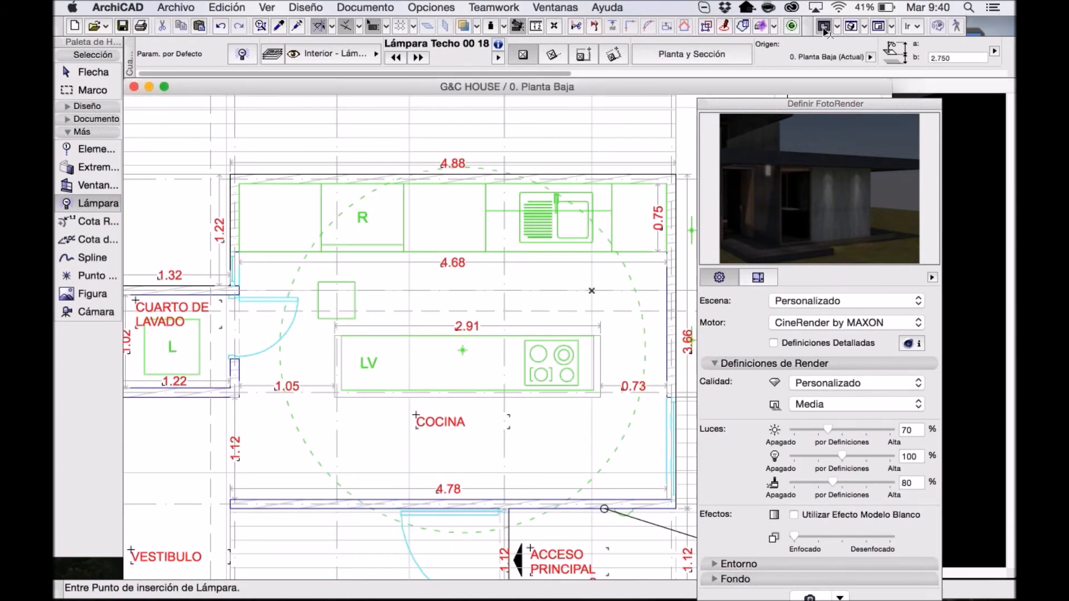
key(super+a)
key(super+d)
click(336, 300)
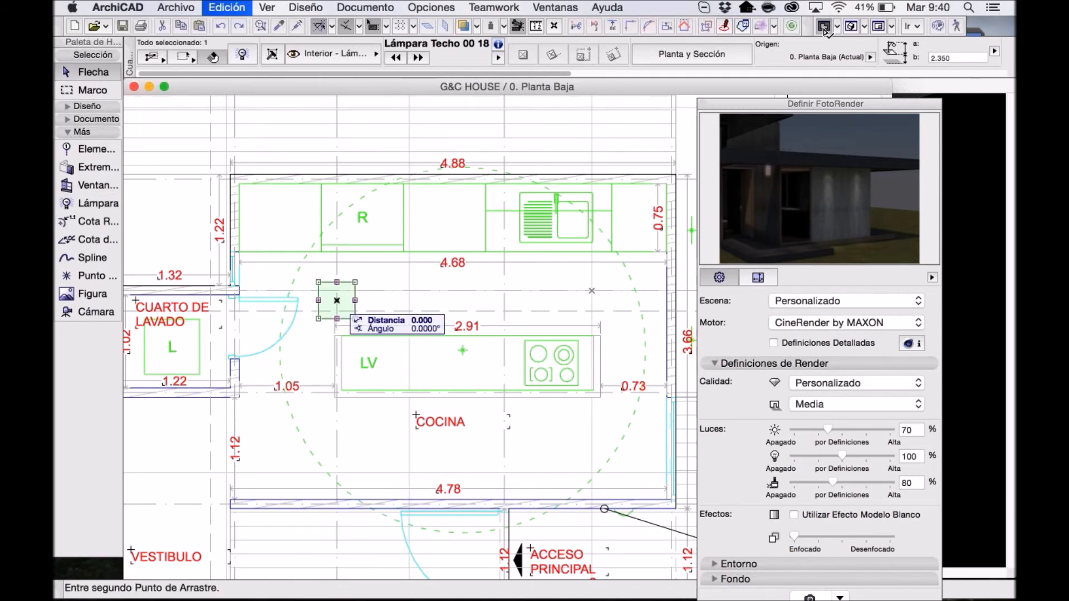
click(460, 363)
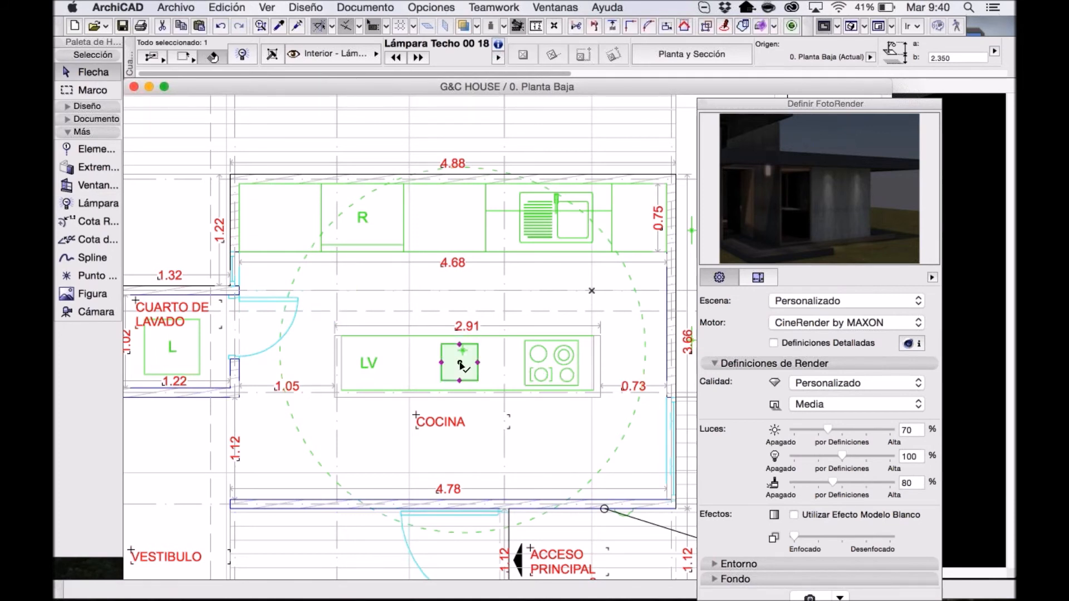
key(super+z)
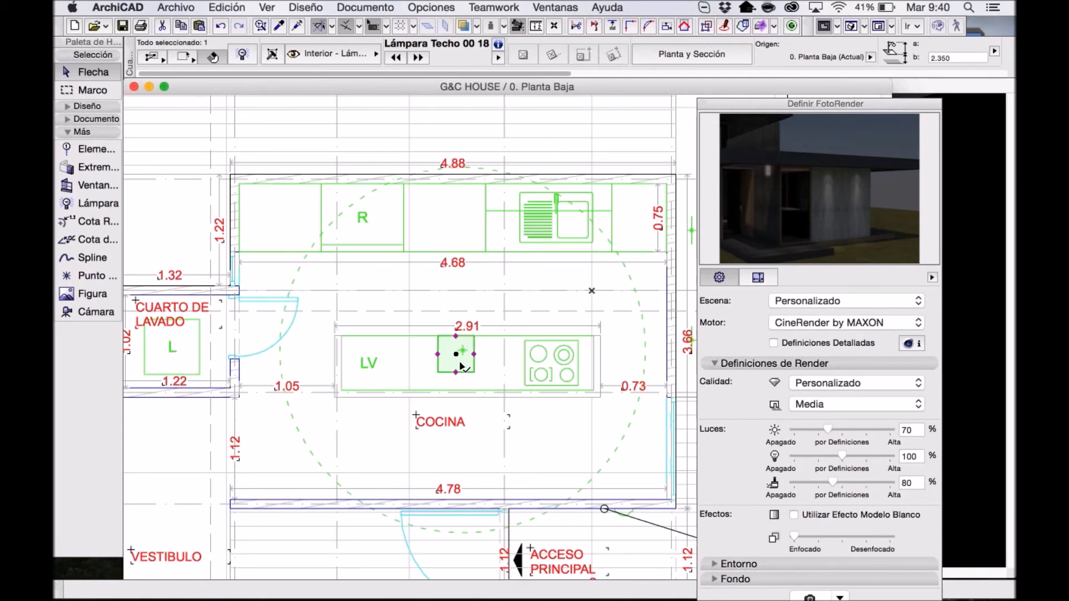
drag(457, 355, 459, 362)
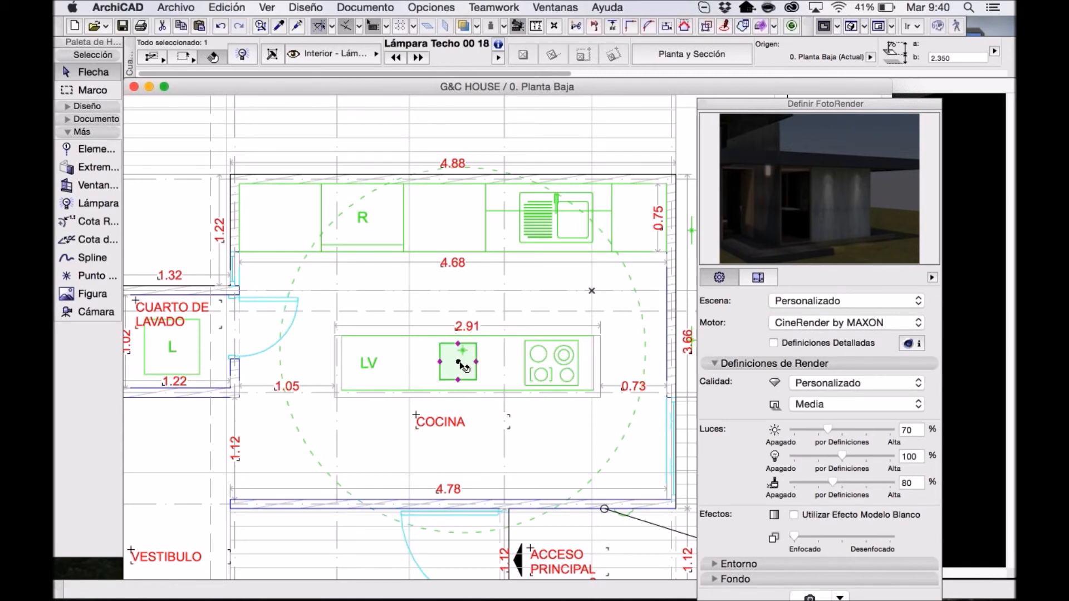
key(Escape)
Return to the 3D view and inspect the ceiling lamp from outside through the kitchen window.
key(F3)
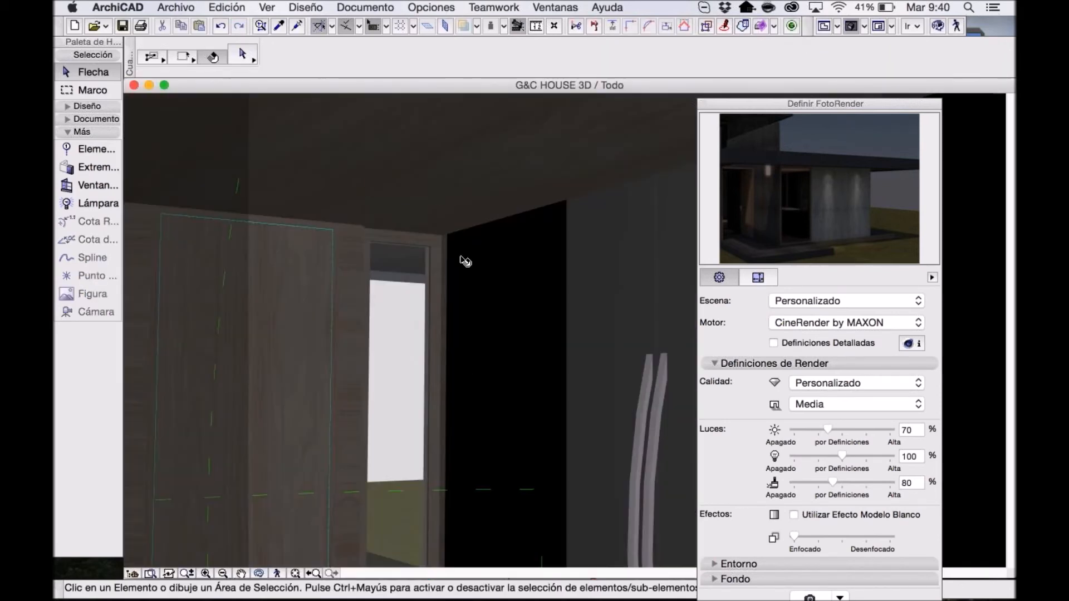
scroll(470, 320, down, 5)
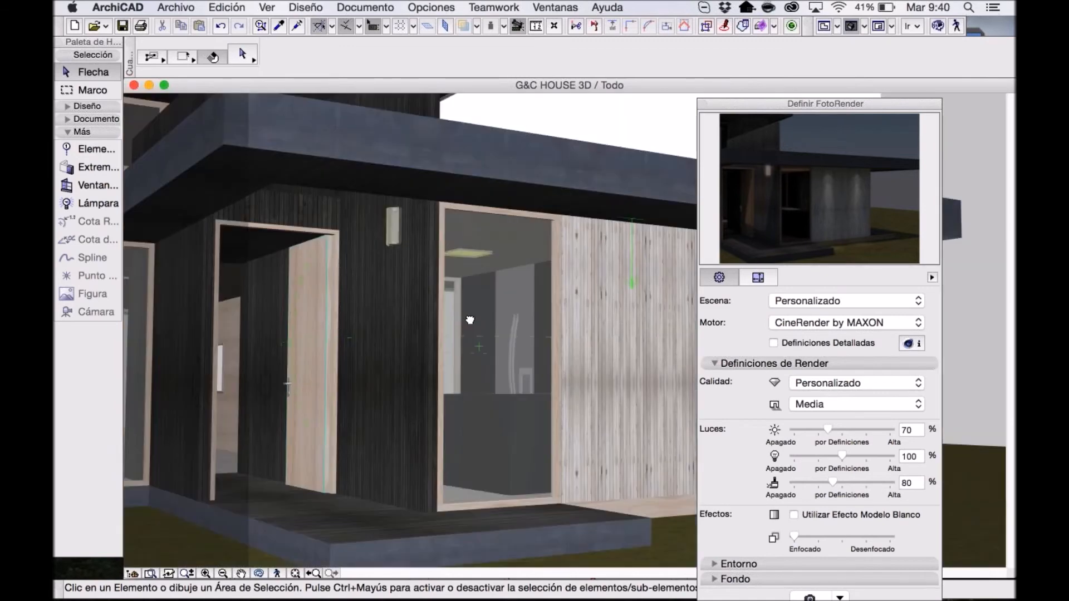
shift+middle_drag(469, 318, 458, 327)
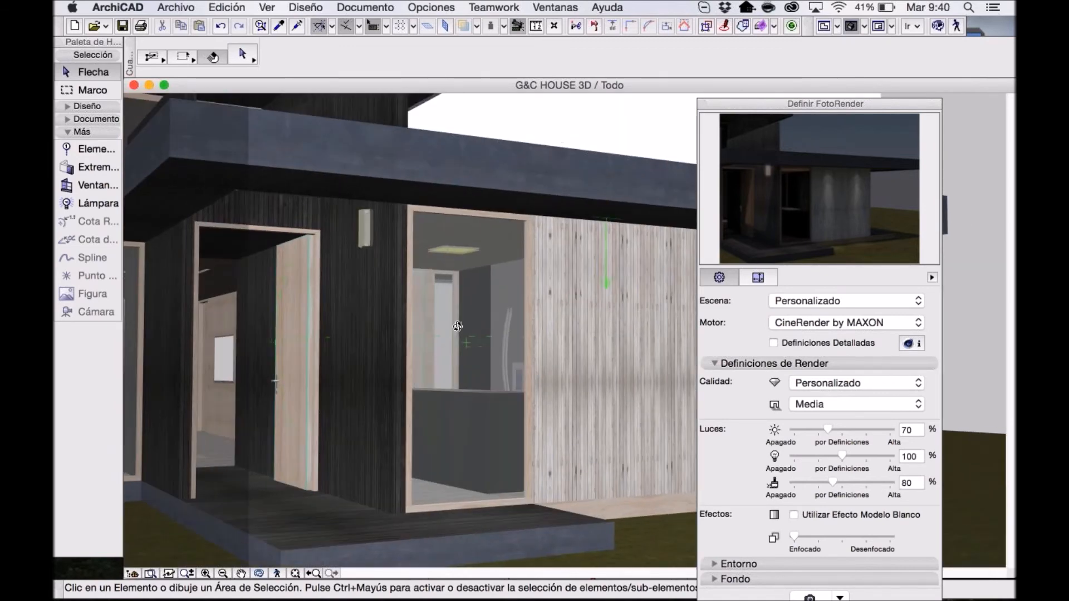
scroll(458, 327, up, 3)
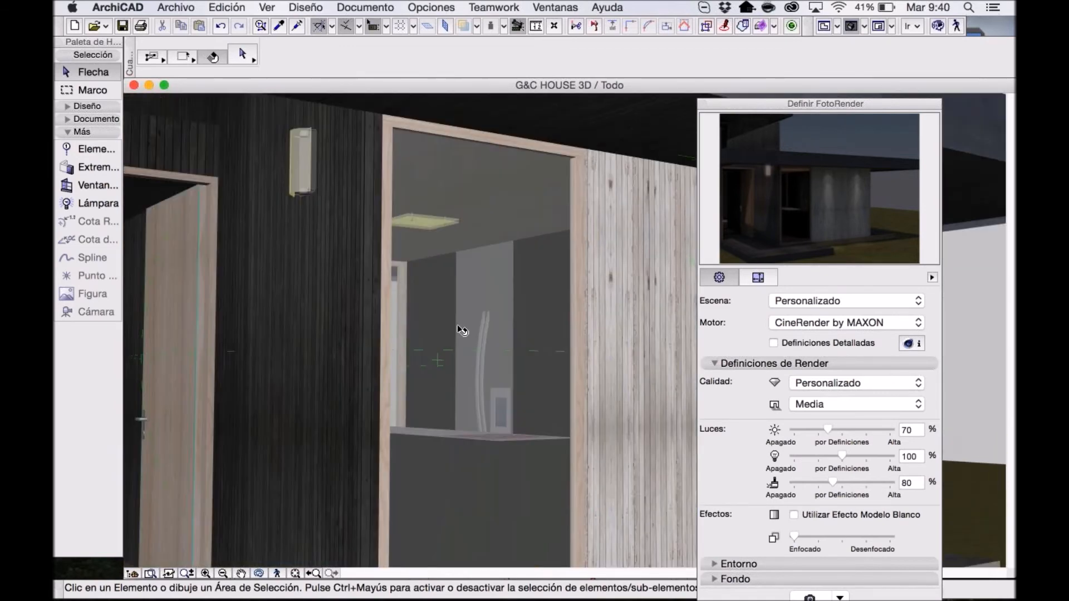
scroll(471, 327, down, 2)
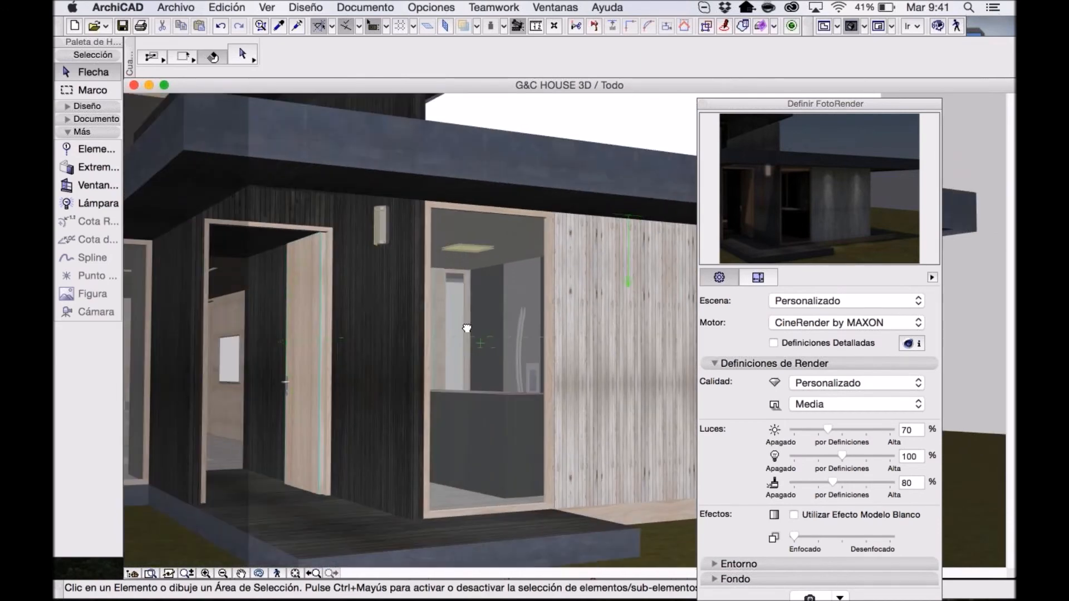
Call up the finished render Imagen # 6 to check its framing, and return to the 3D view.
click(555, 7)
click(601, 200)
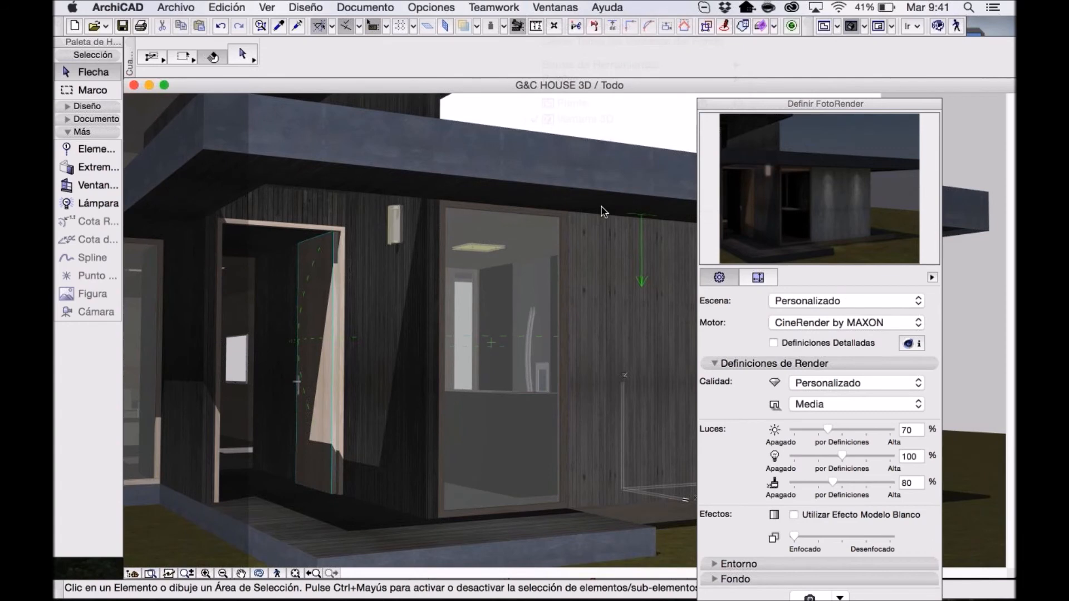
drag(408, 129, 437, 152)
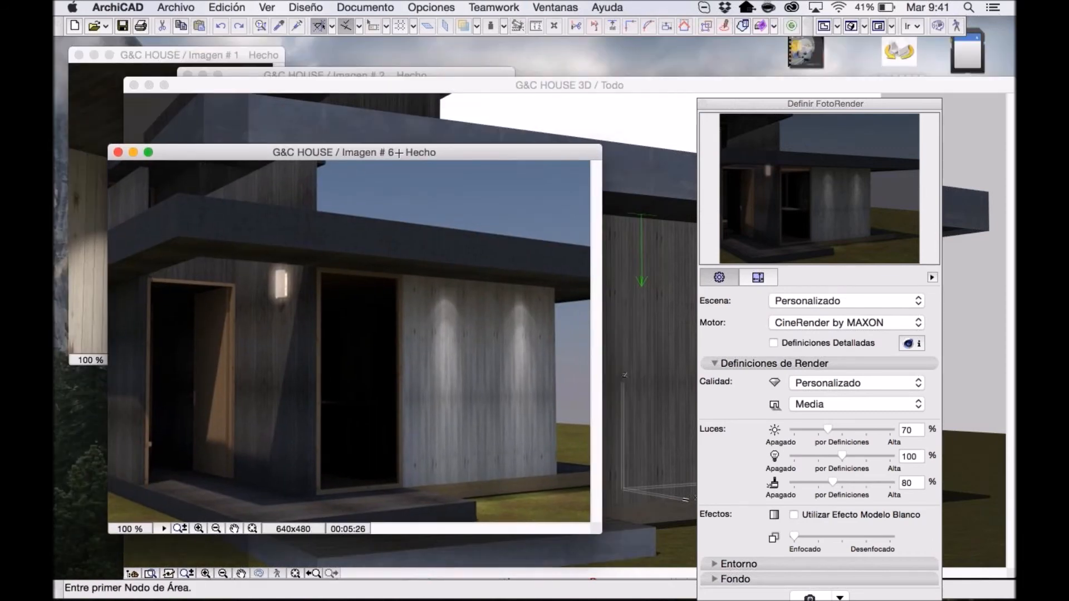
click(545, 85)
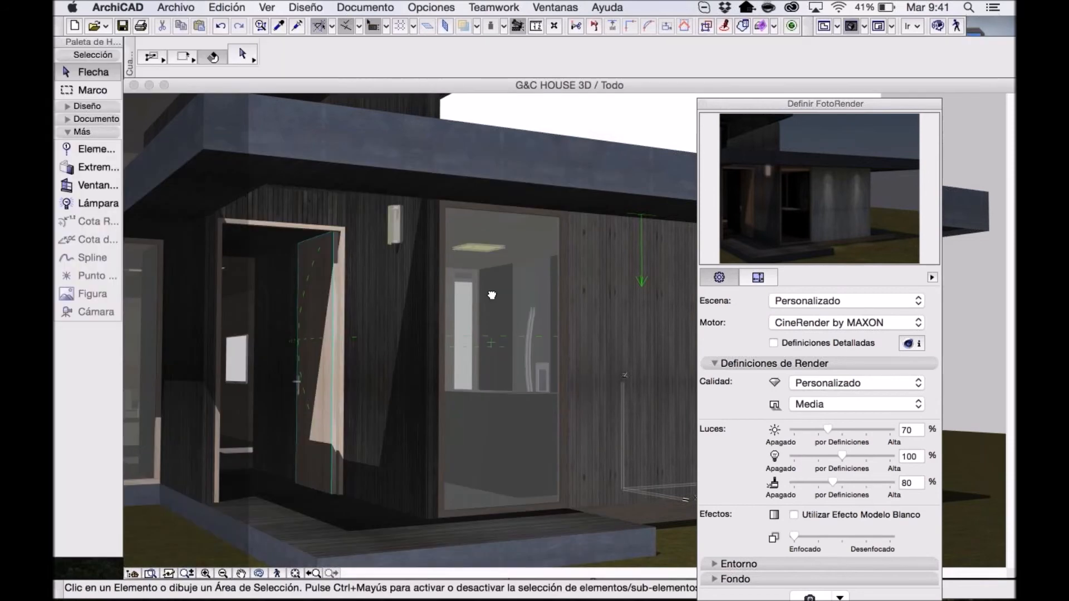
Frame the entrance and kitchen window in the 3D view and start a new CineRender render.
middle_drag(491, 295, 525, 299)
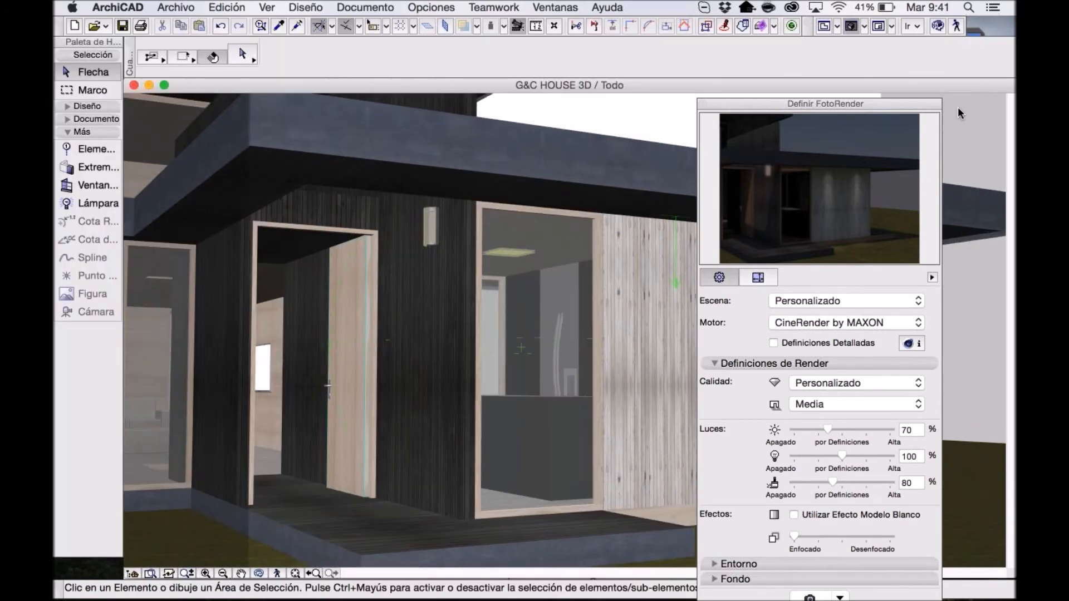
mouse_move(745, 104)
mouse_down()
mouse_move(915, 116)
mouse_move(742, 93)
mouse_up()
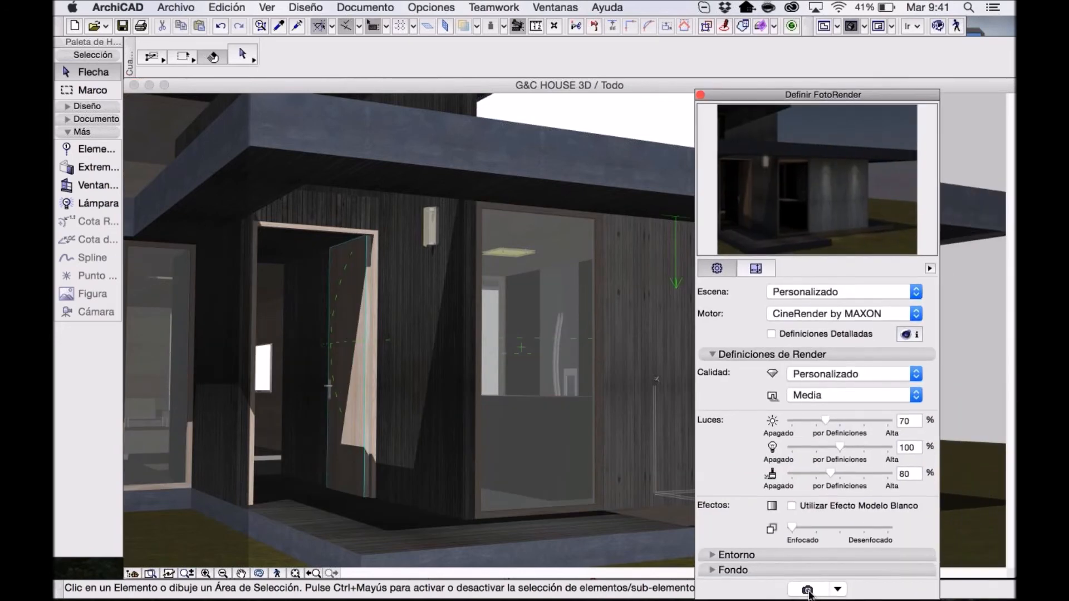
click(810, 592)
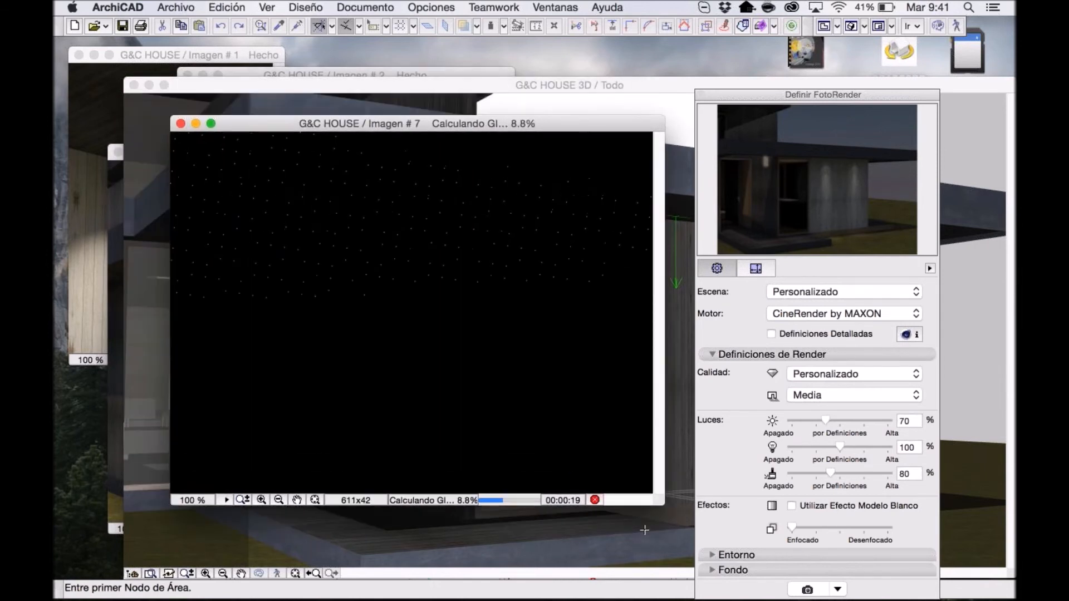
From the 3D view, open the default object settings and choose the TV Plasma 18 object.
click(613, 87)
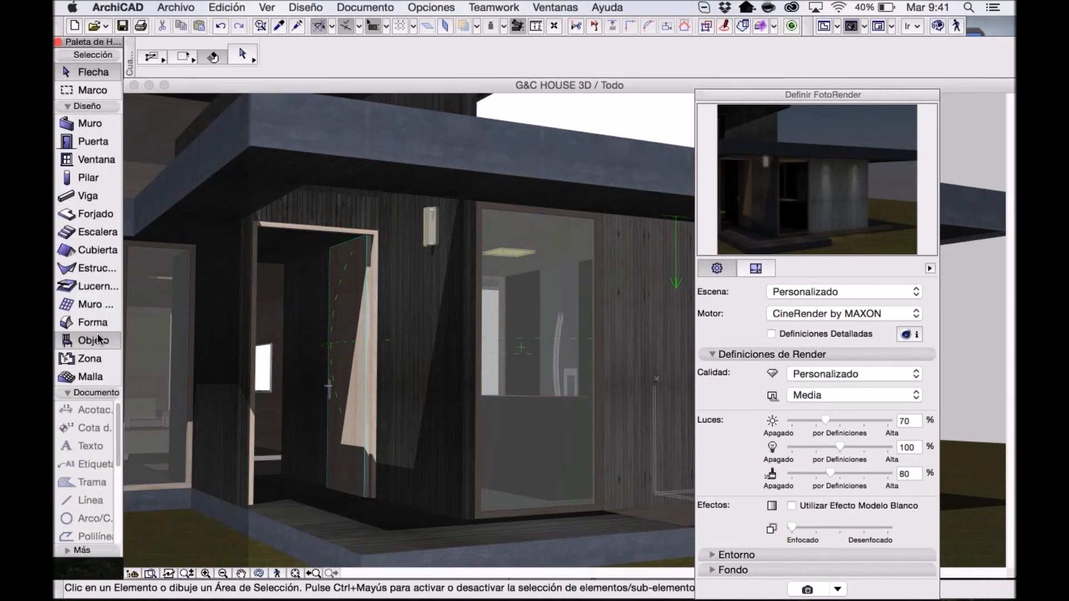
double_click(98, 337)
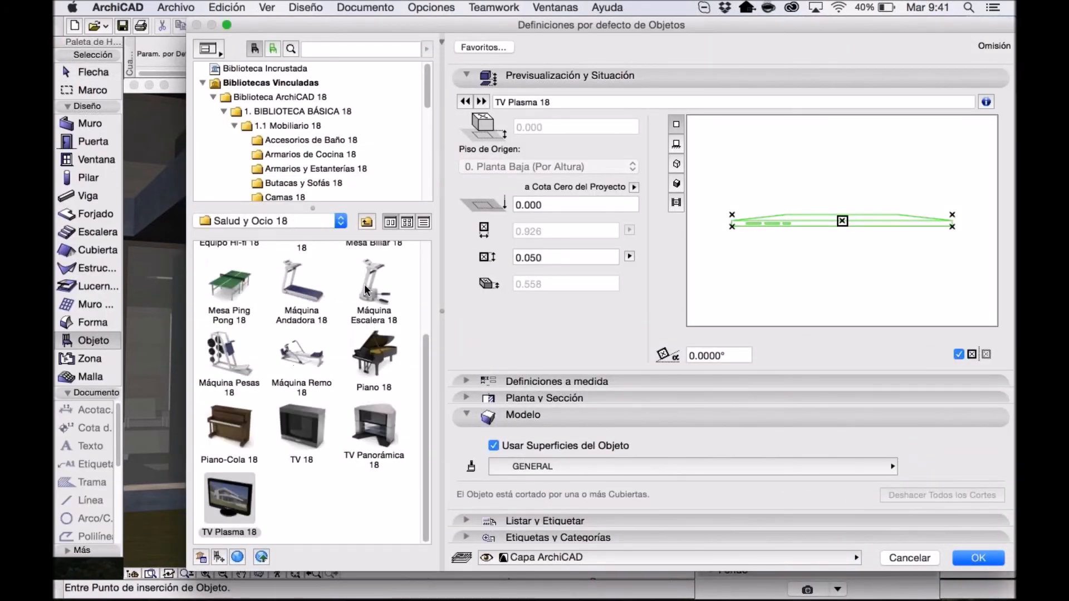
click(227, 501)
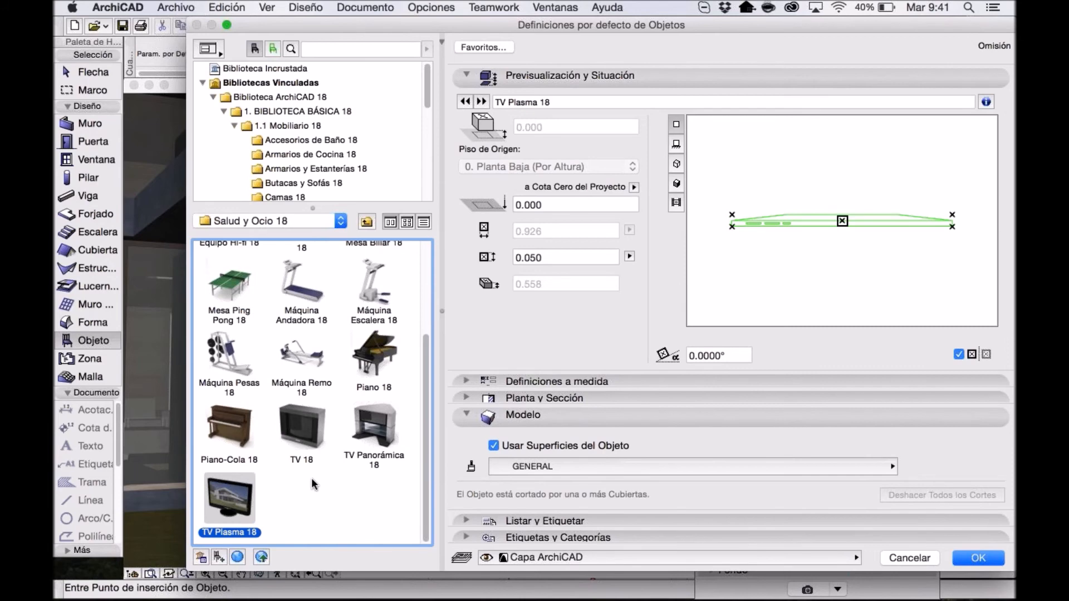
Assign the Vidrio - Lámpara surface to the TV's Pantalla parameter, and open the project's surface settings.
click(557, 382)
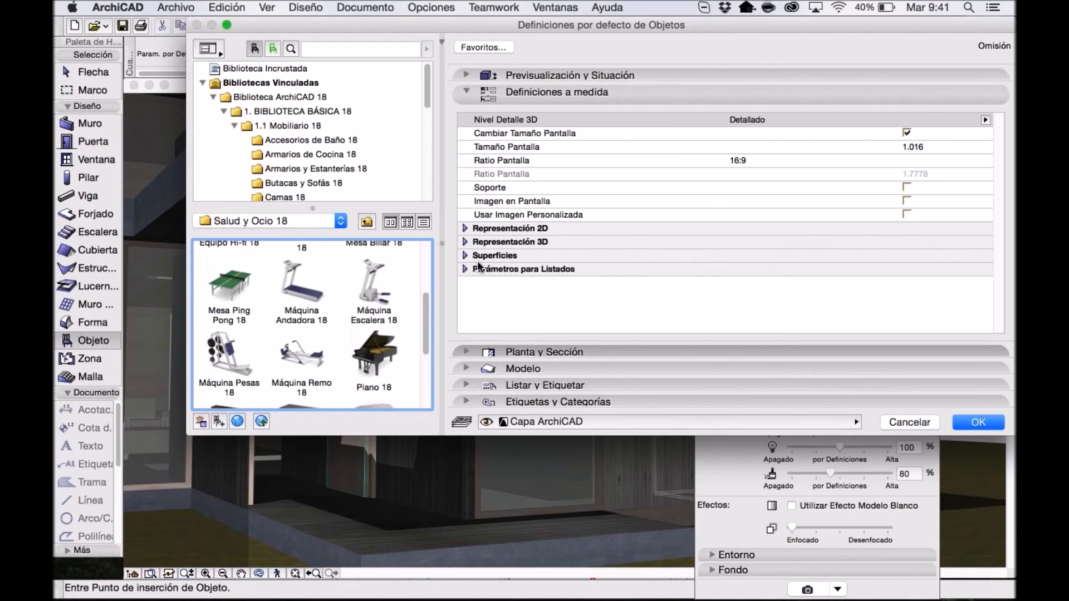
click(464, 255)
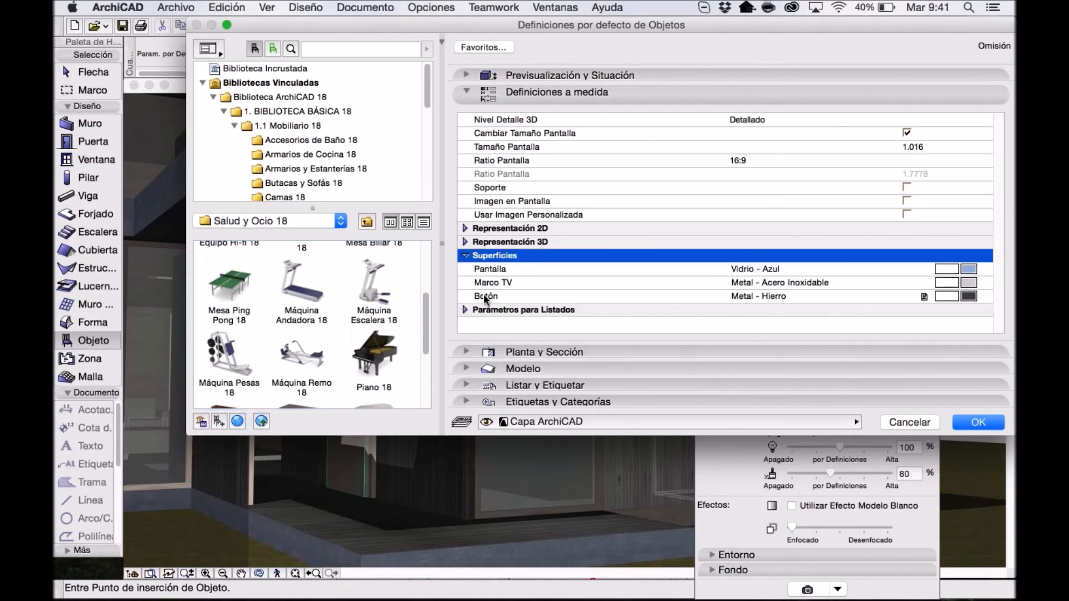
click(487, 271)
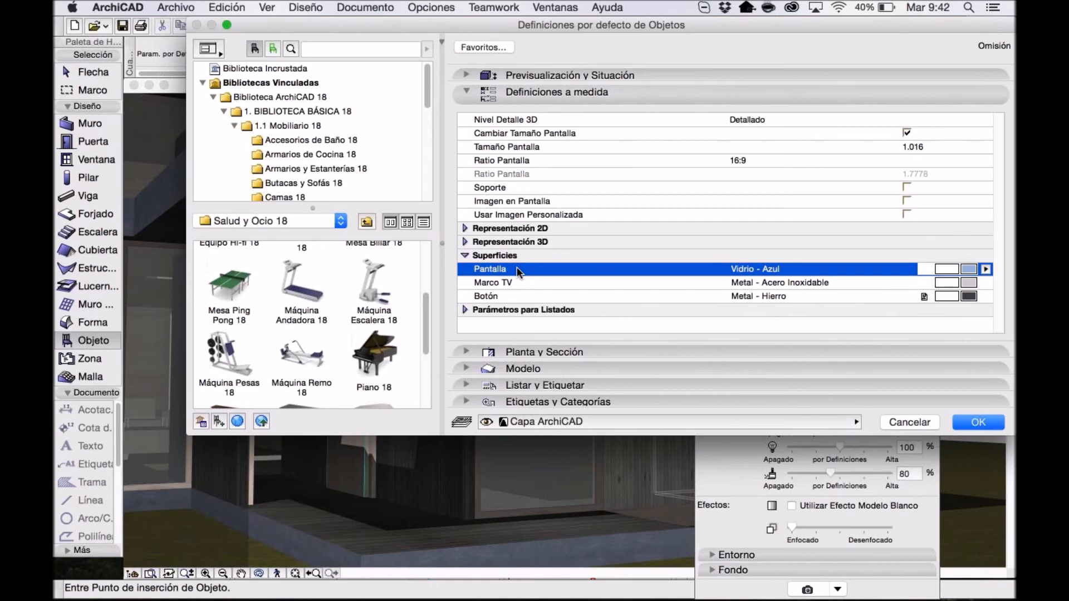
click(986, 269)
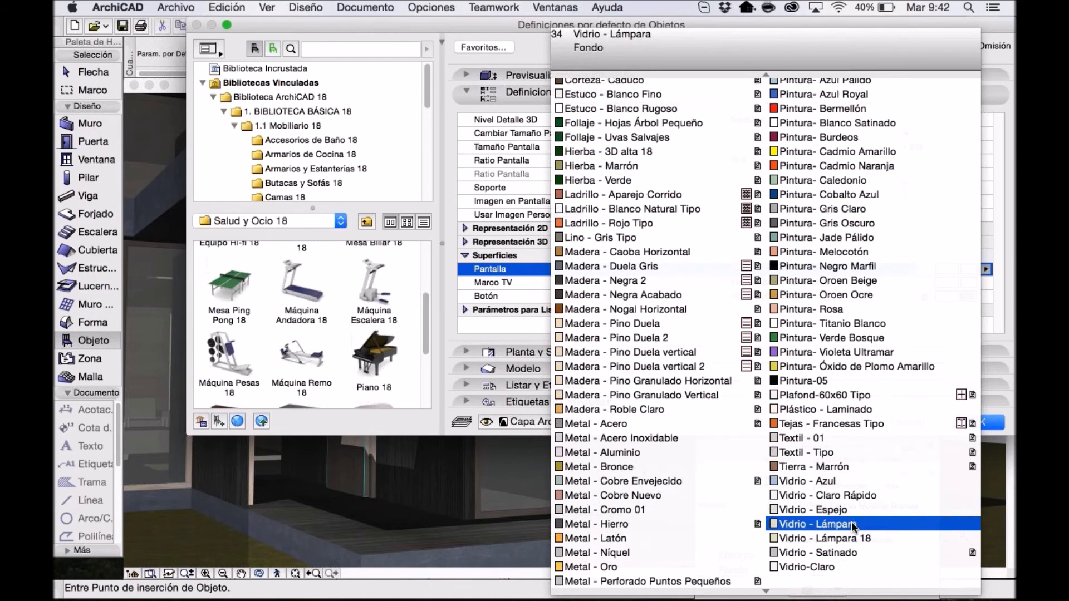
click(852, 525)
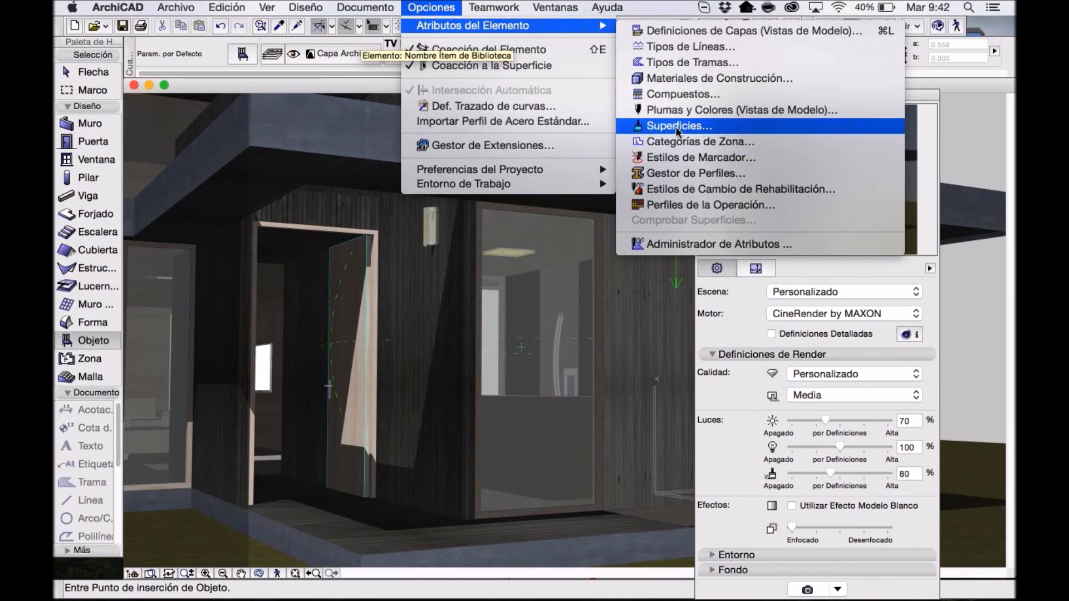
click(676, 126)
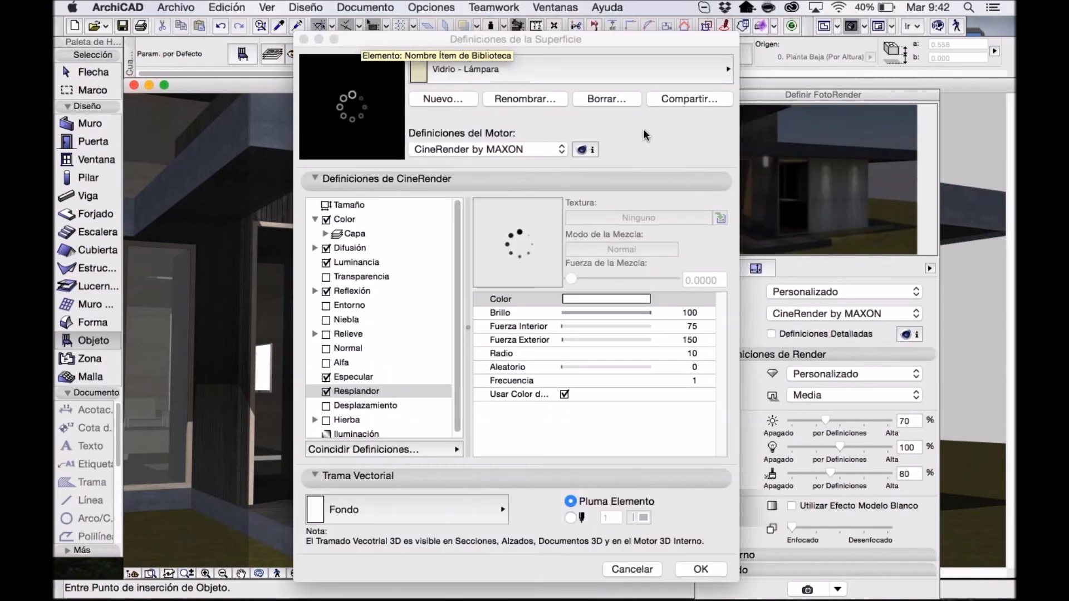
Try to add a surface named 00 Pantalla TV by duplicating Vidrio - Lámpara.
click(454, 99)
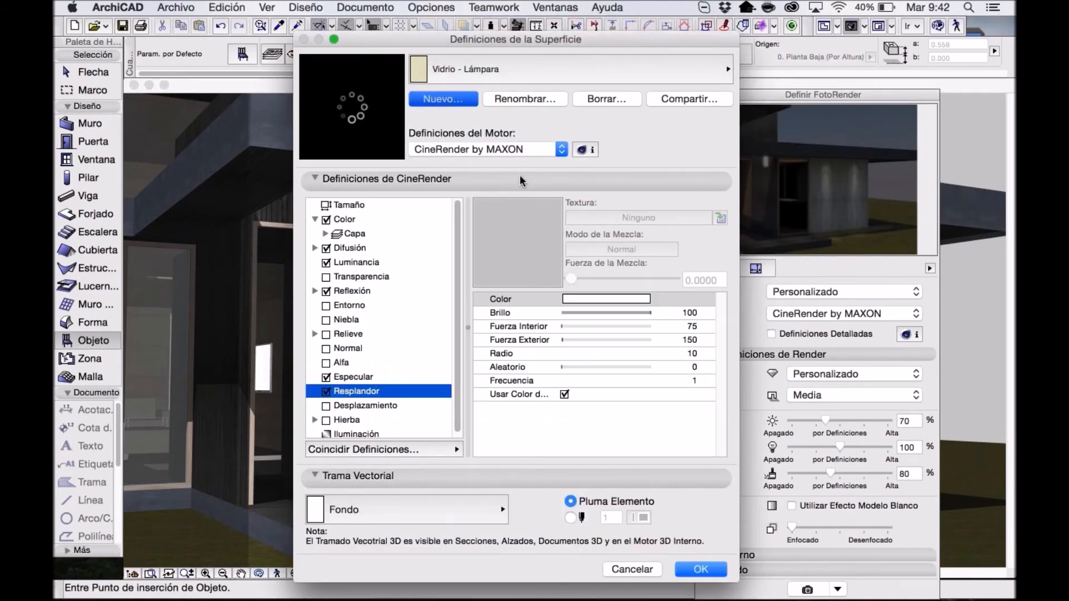
text(00 P)
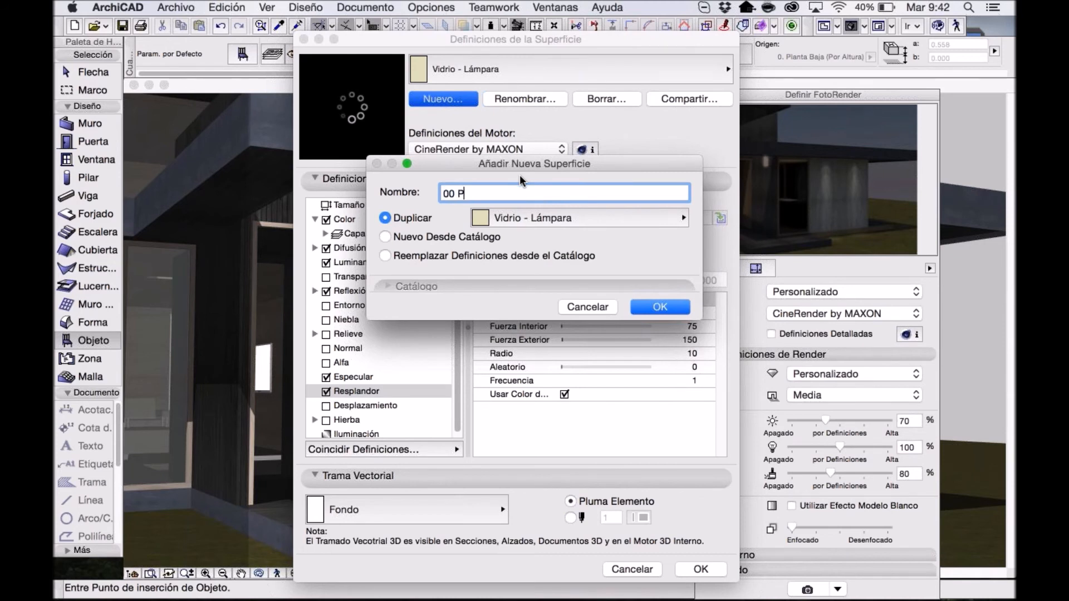
text(antalla TV)
key(Return)
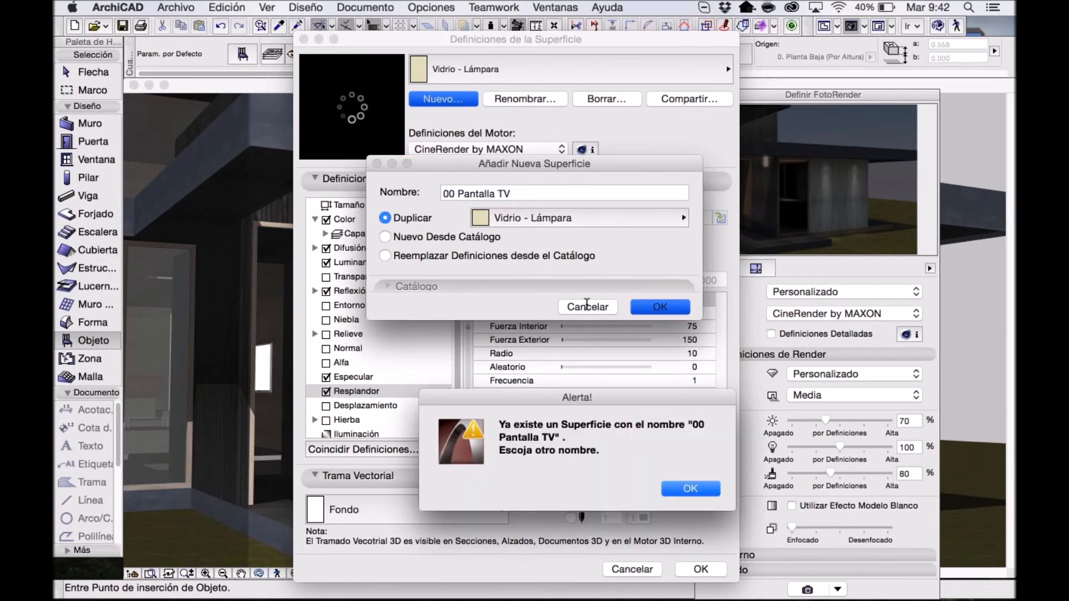
click(688, 490)
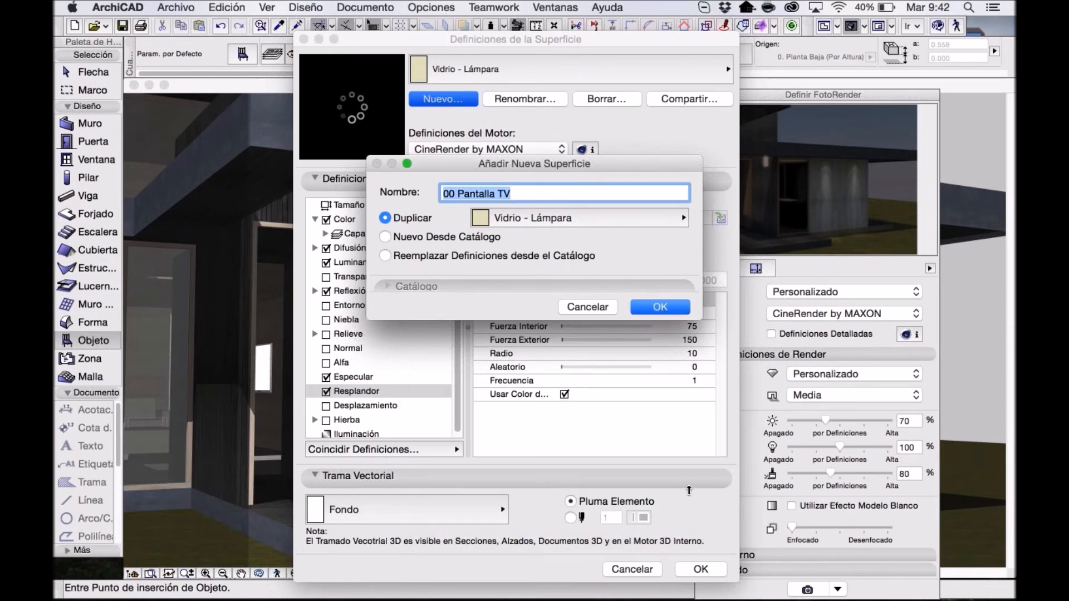
click(587, 310)
Select the existing 00 Pantalla TV surface and examine its Luminancia channel and the image it uses.
click(728, 69)
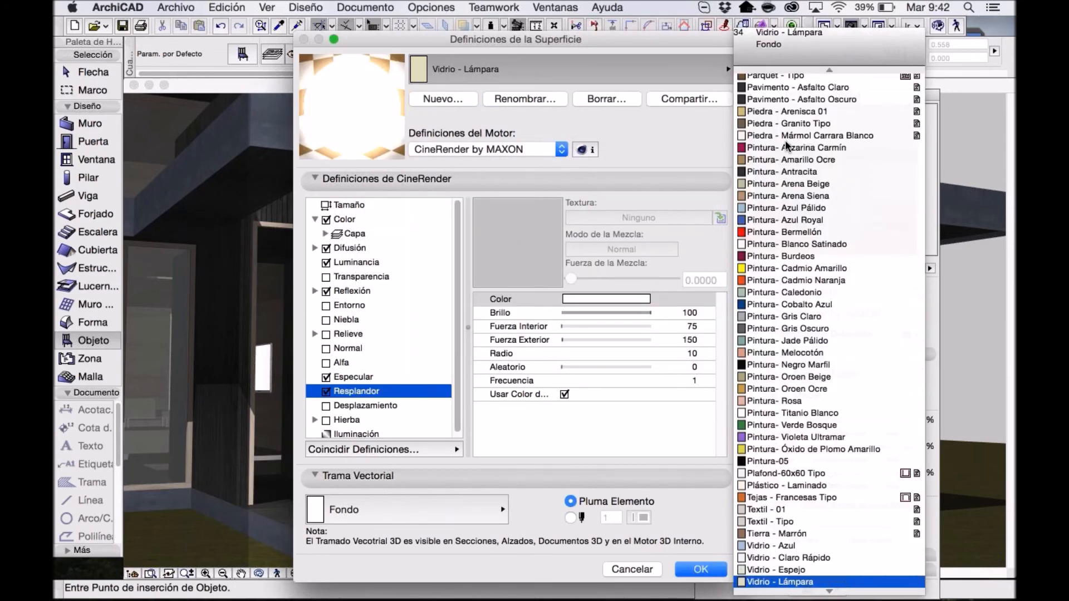
scroll(786, 143, up, 10)
click(780, 72)
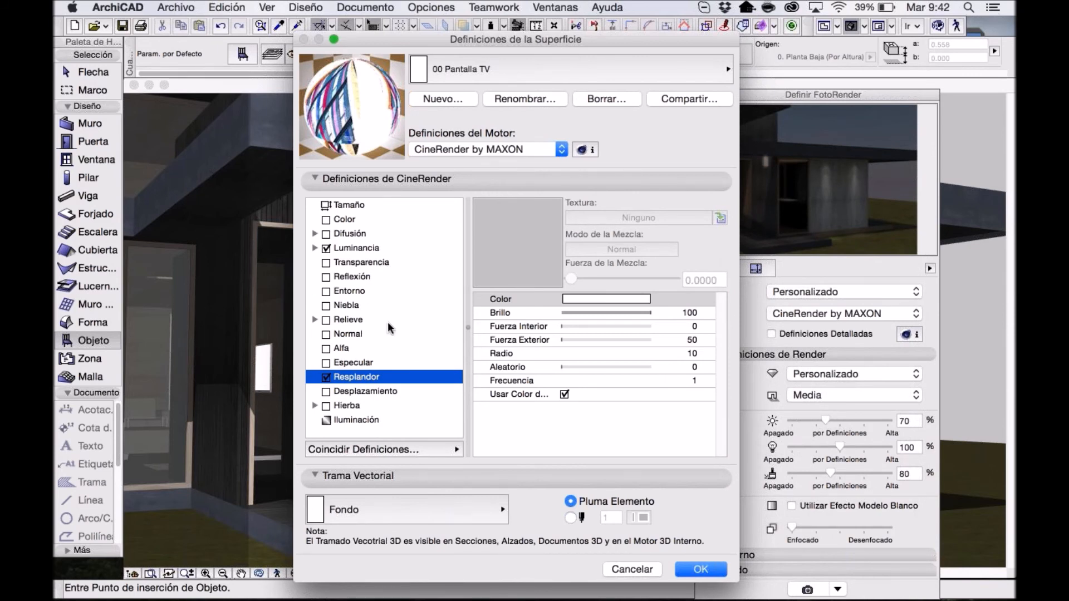
click(350, 247)
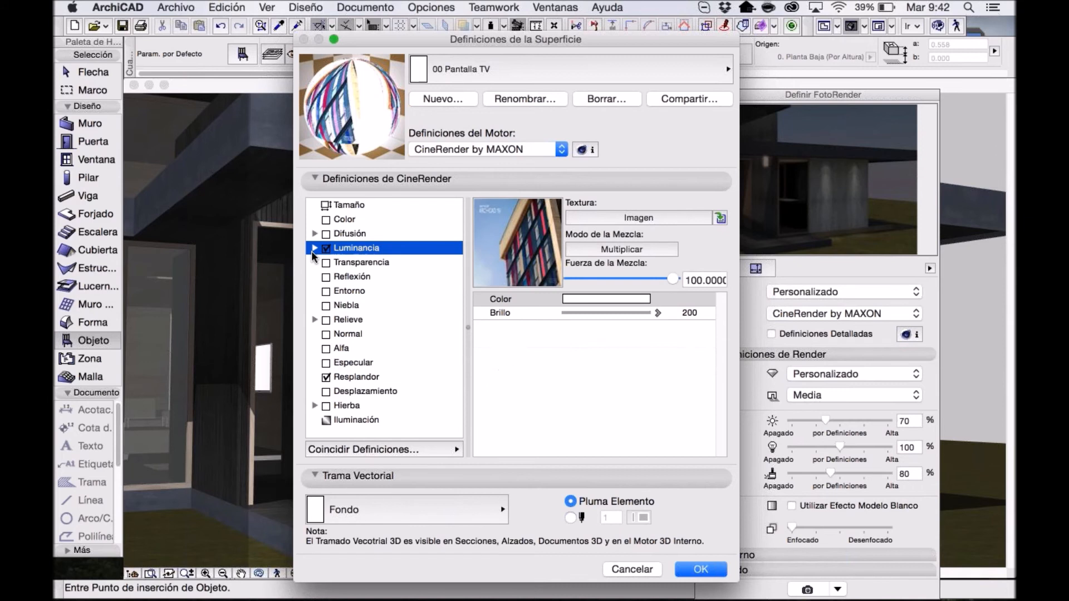
click(316, 248)
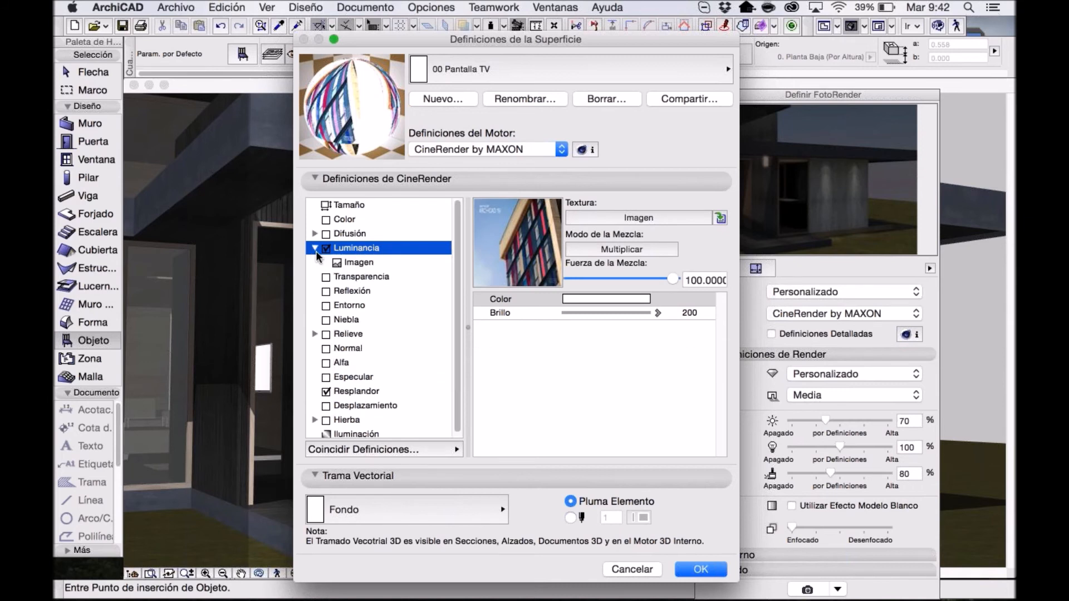
click(350, 262)
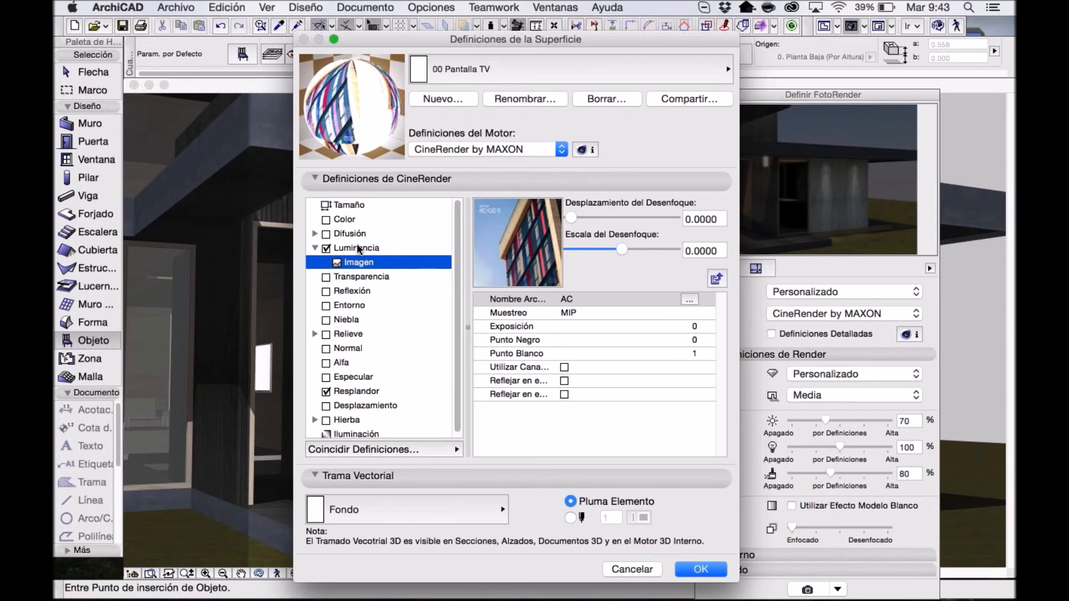
click(358, 246)
double_click(346, 250)
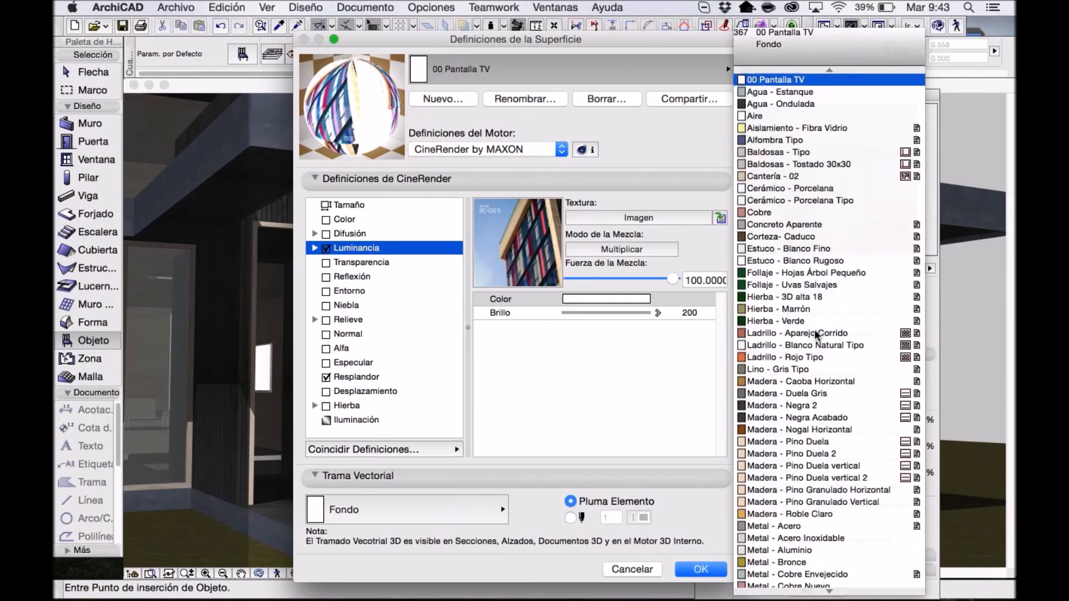
Create a new surface named 00 Pantalla 2 by duplicating Pintura- Titanio Blanco.
scroll(815, 334, down, 10)
scroll(814, 330, down, 8)
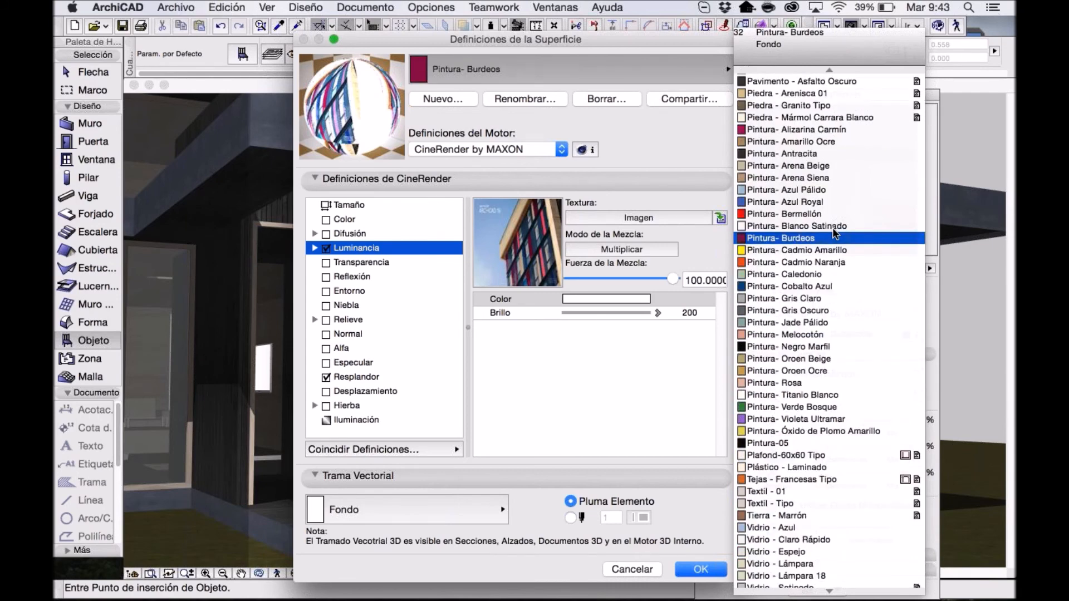
click(744, 384)
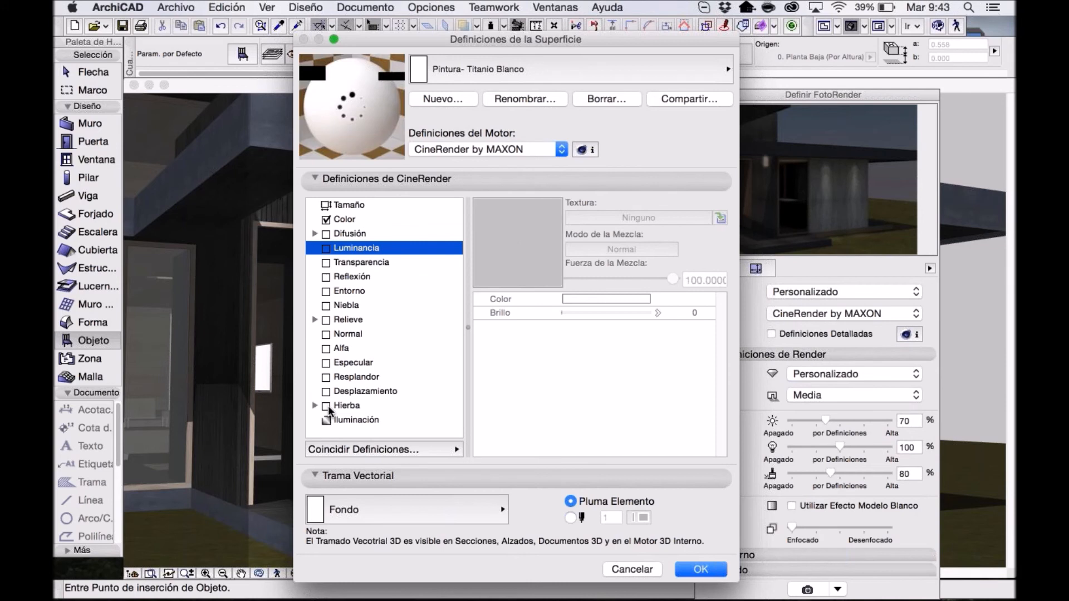
click(346, 220)
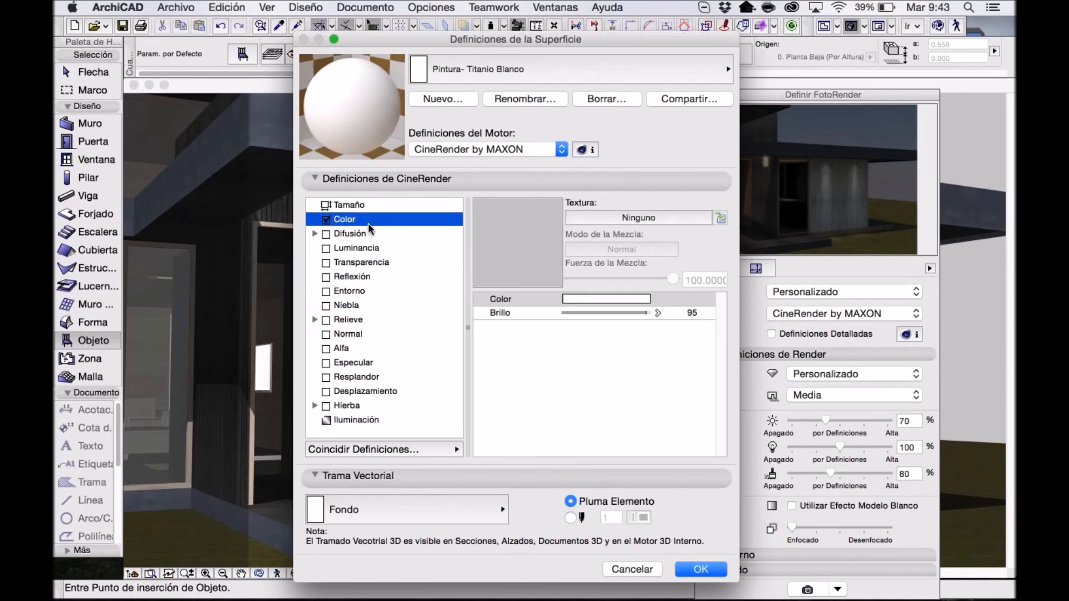
click(450, 102)
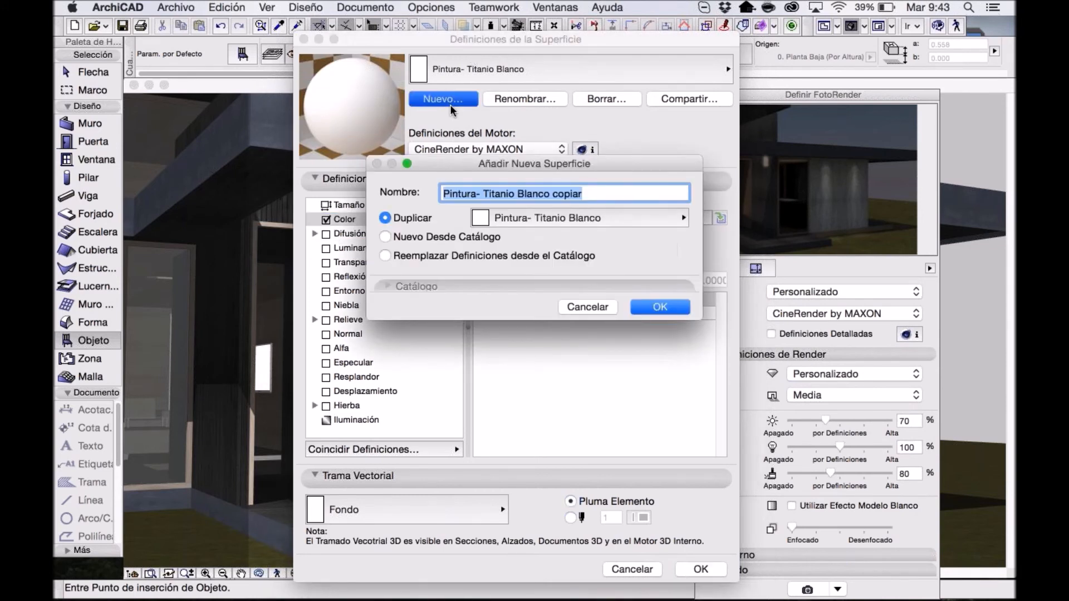
text(0)
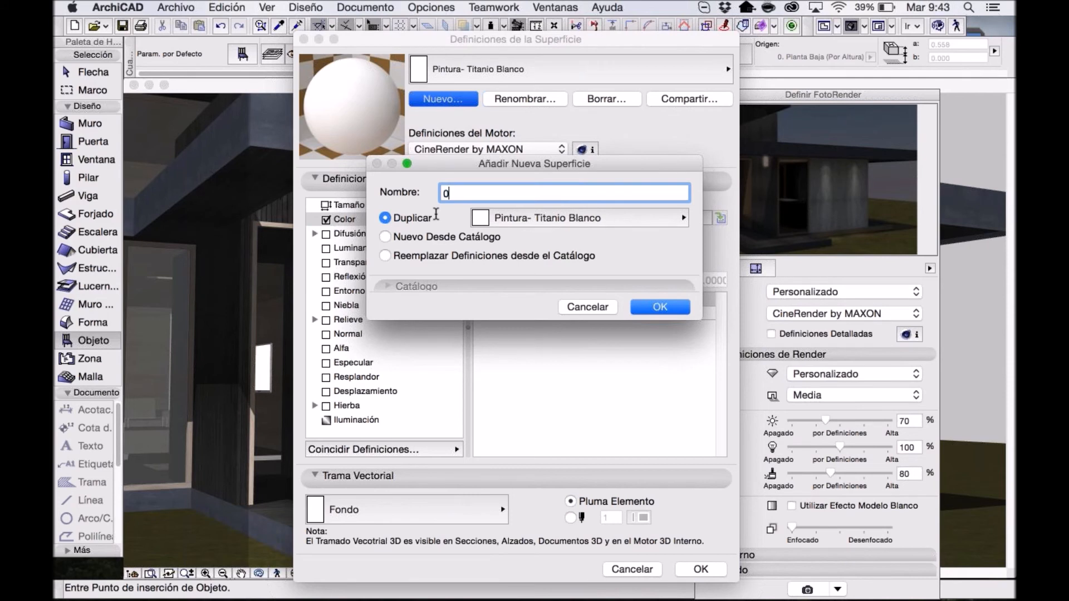
text(0 Pantalla 2)
key(Return)
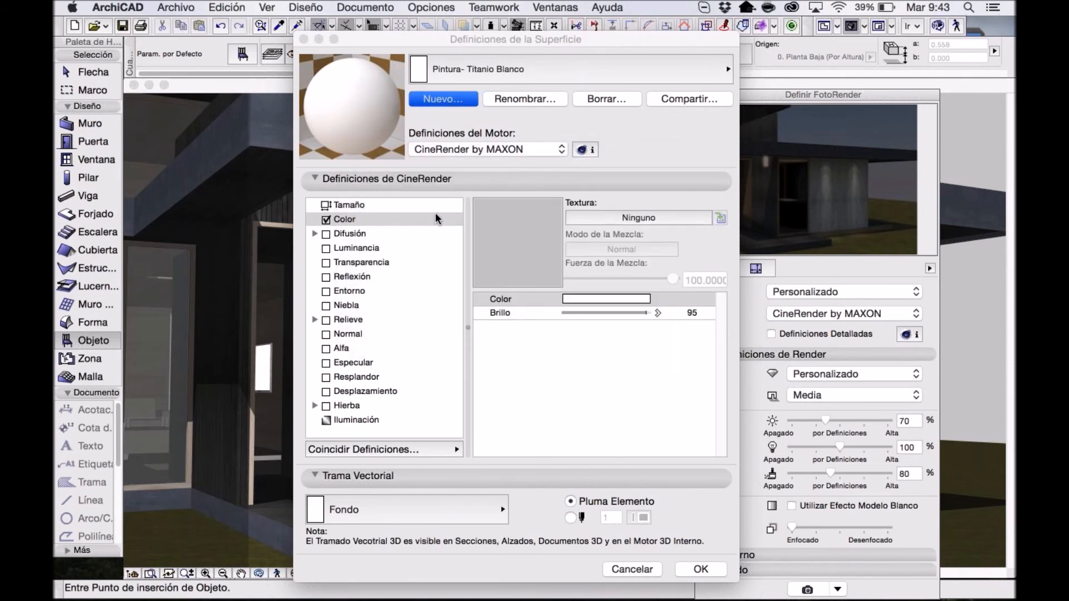
Enable the Luminancia channel of 00 Pantalla 2 and set its texture type to Imagen.
click(380, 248)
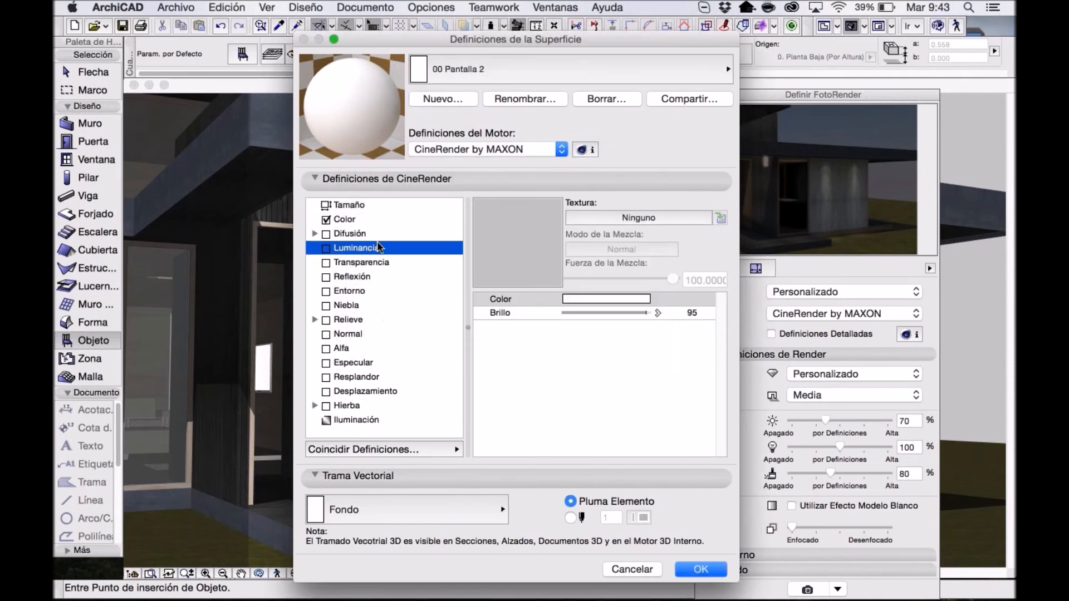
click(327, 249)
click(644, 217)
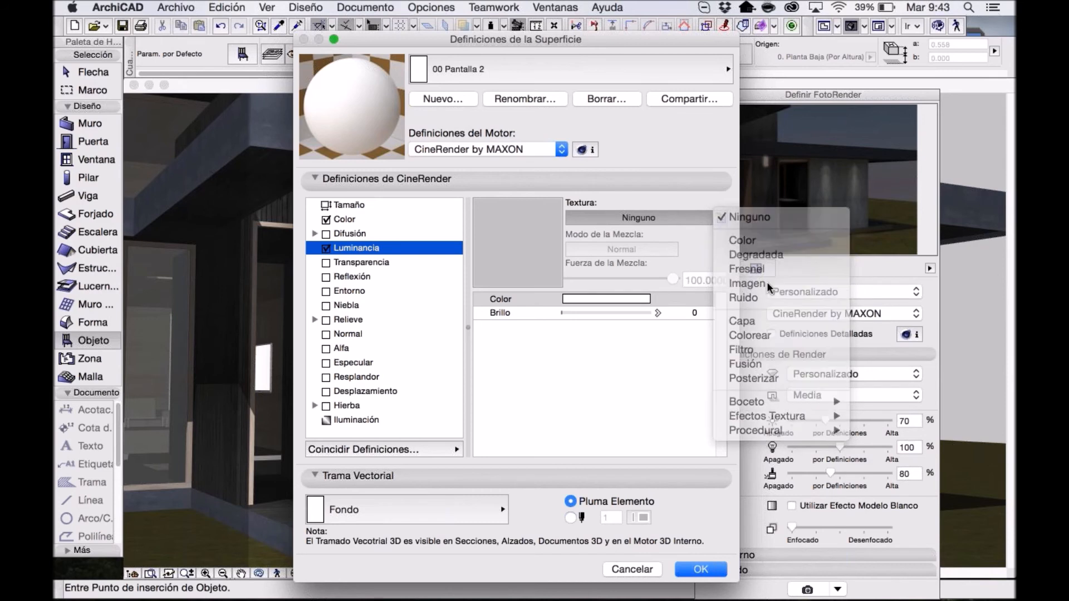
click(767, 282)
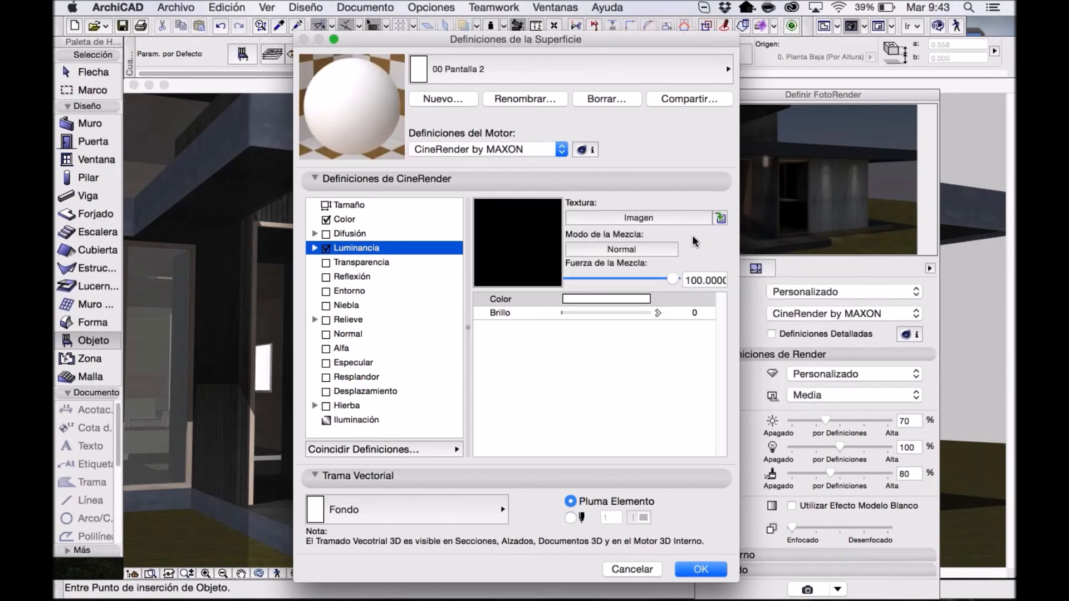
Examine the image previews in Biblioteca Incrustada to find a picture for the luminance texture of 00 Pantalla 2.
click(719, 218)
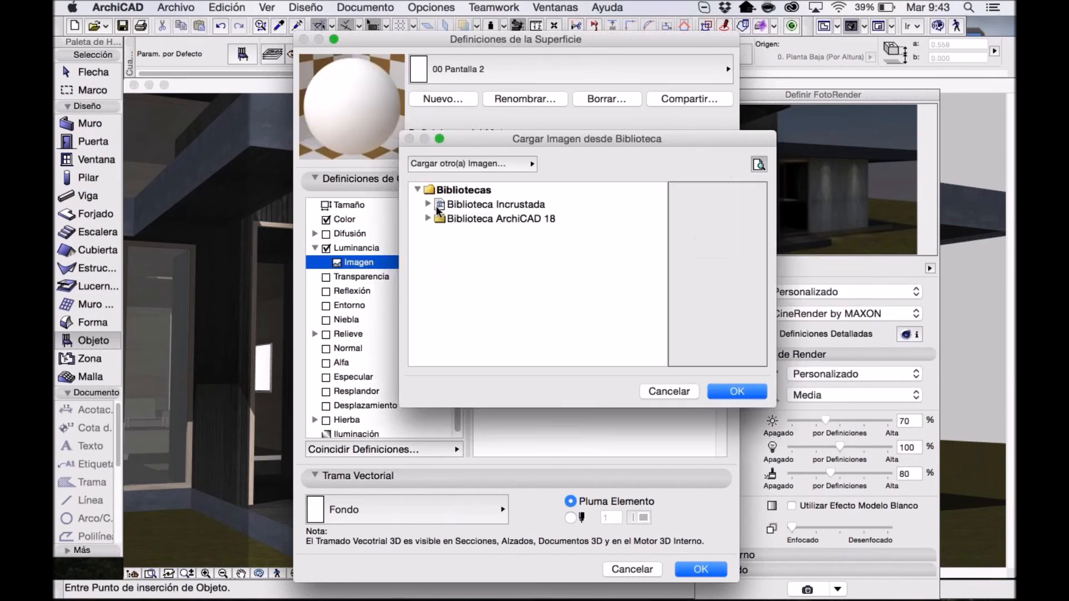
click(428, 205)
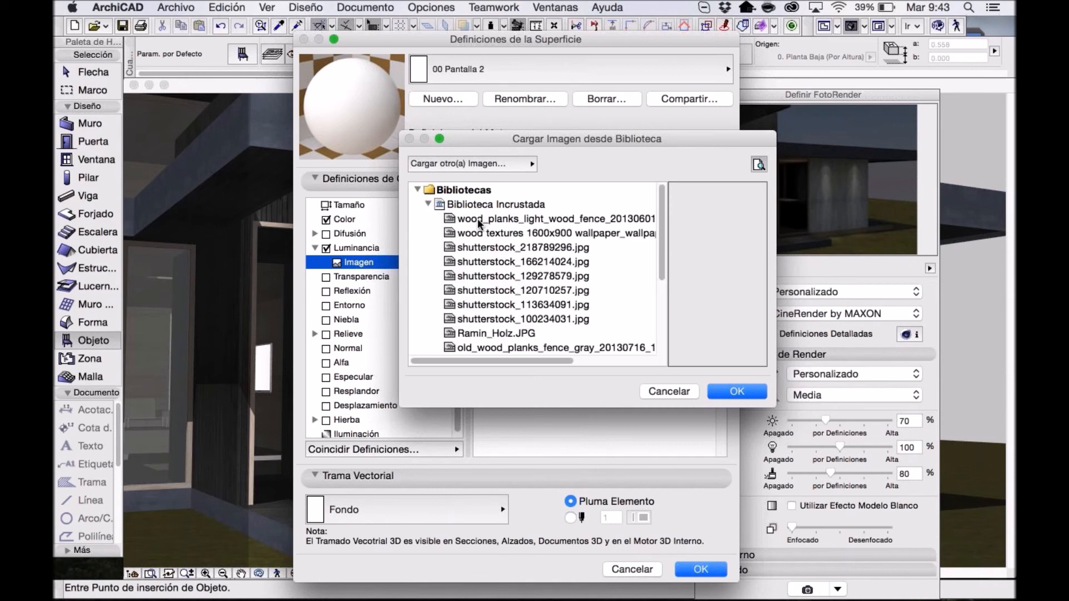
click(522, 238)
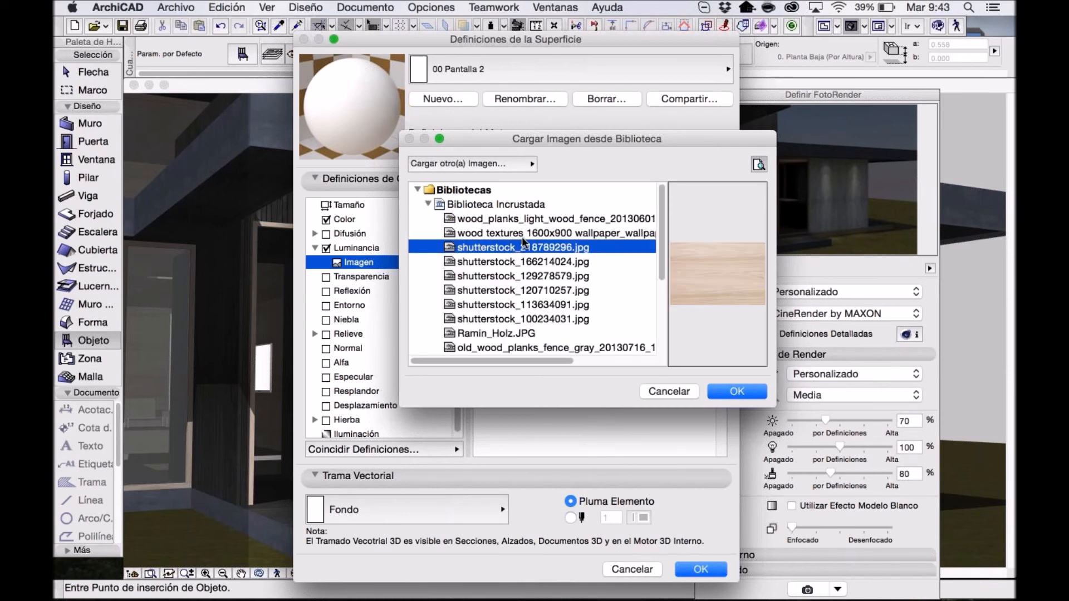
click(547, 261)
scroll(546, 259, down, 3)
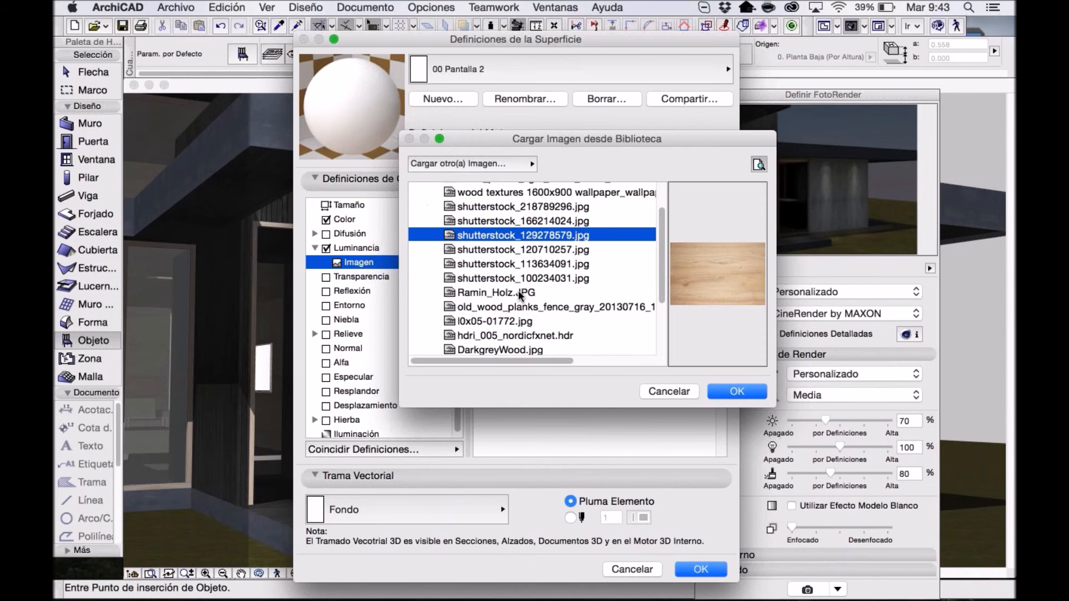
click(518, 286)
scroll(534, 301, down, 5)
click(536, 263)
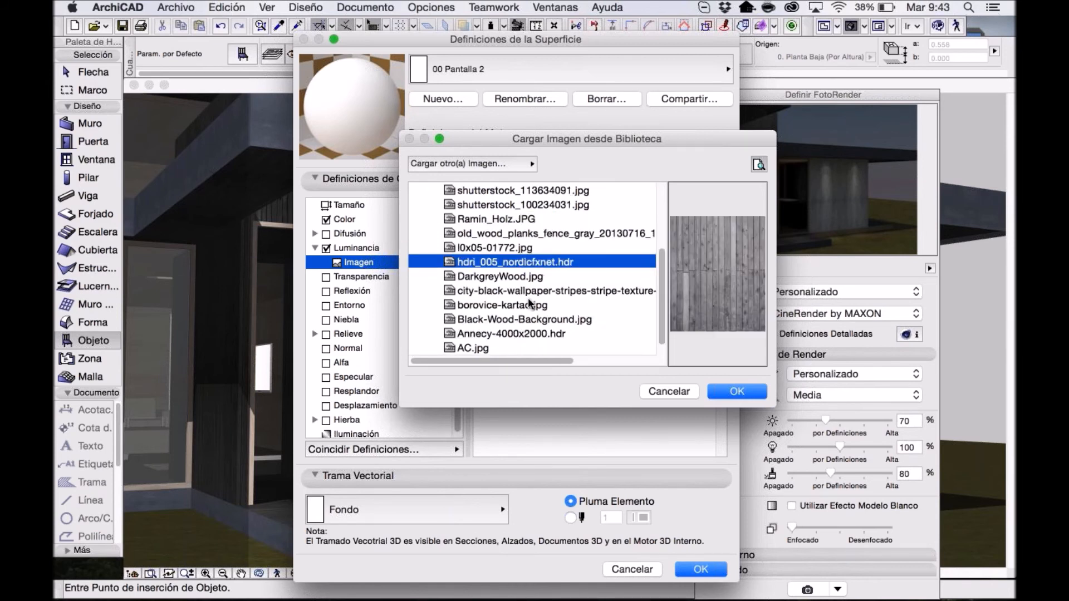
click(547, 307)
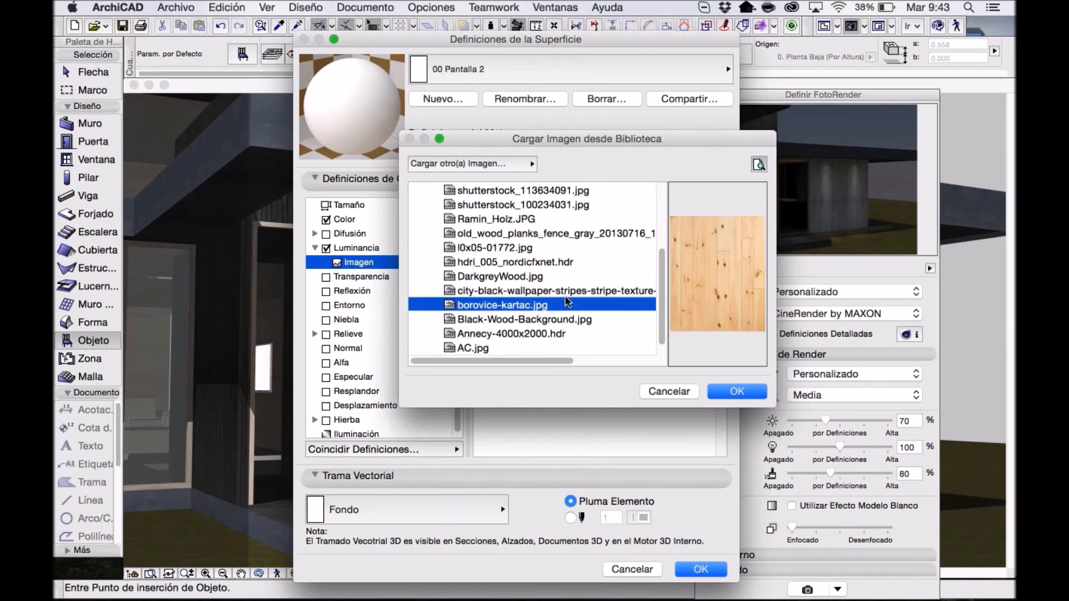
scroll(566, 295, down, 1)
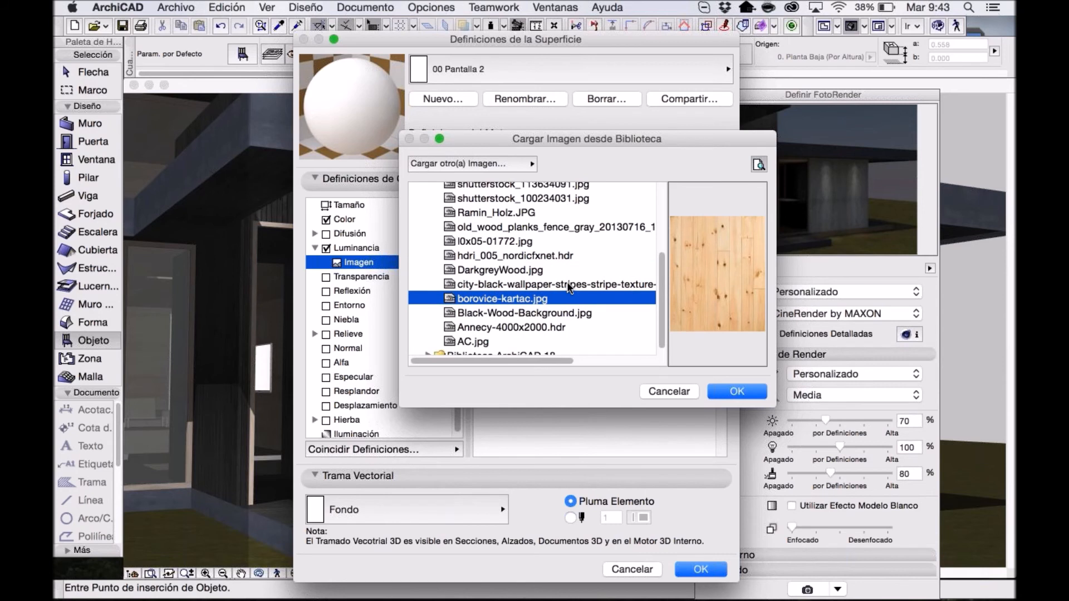
click(568, 284)
click(531, 270)
scroll(531, 269, down, 1)
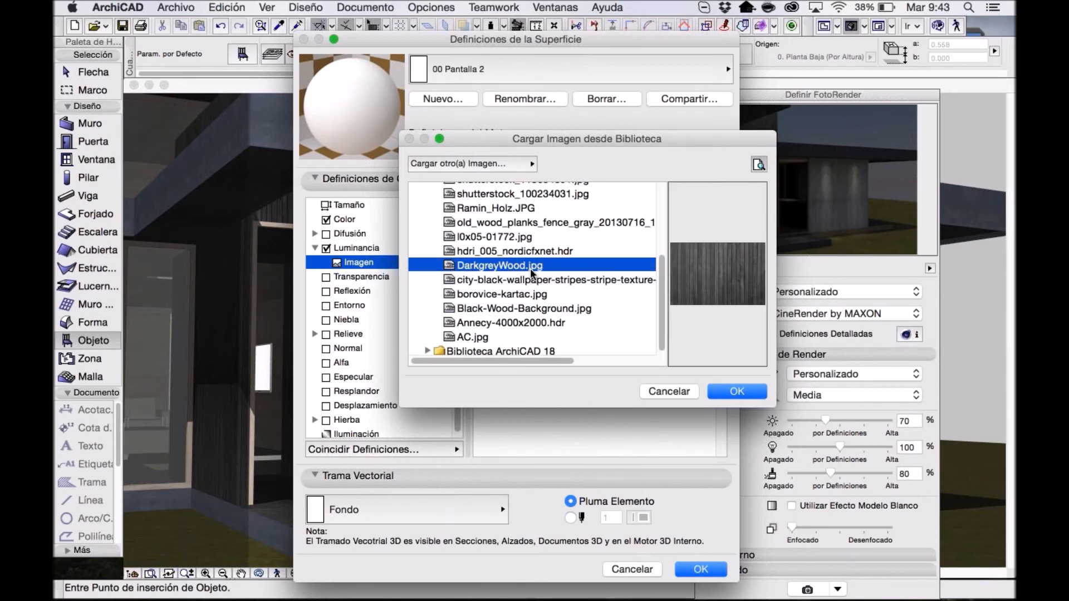
key(Up)
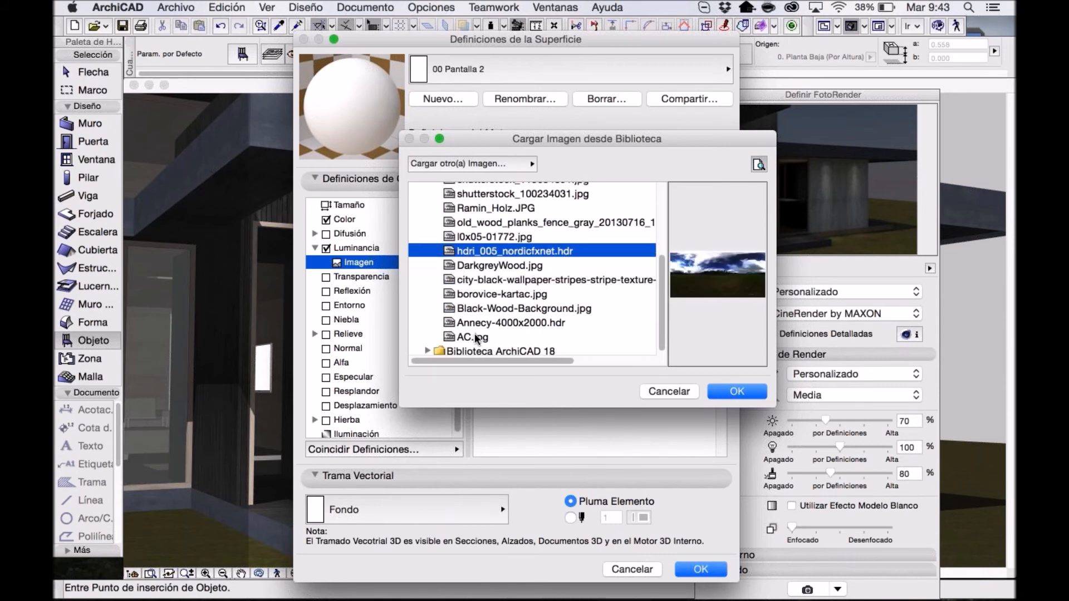
click(477, 338)
click(494, 323)
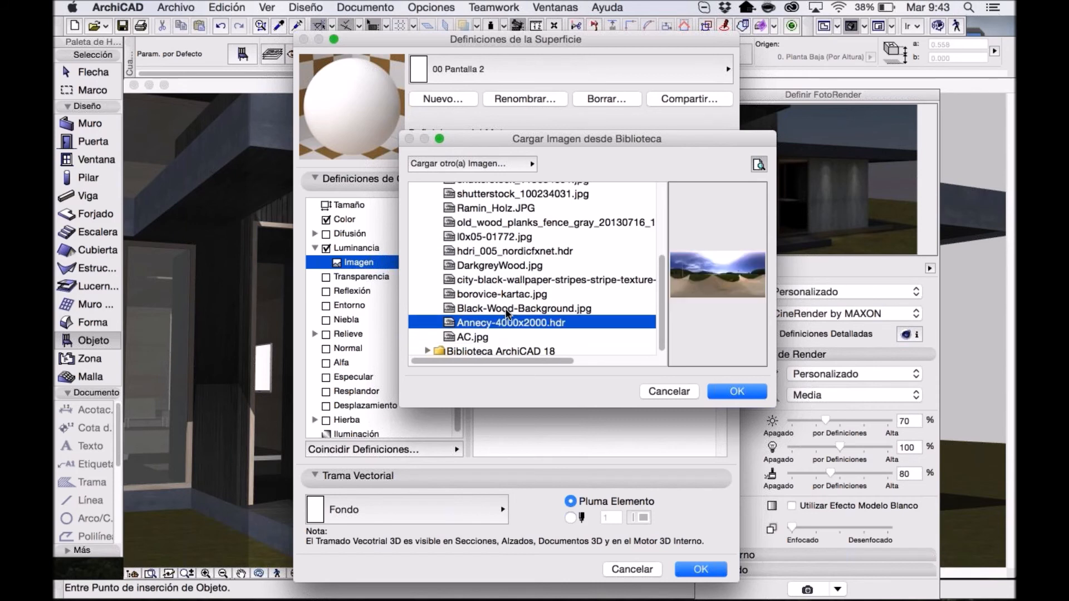
click(514, 307)
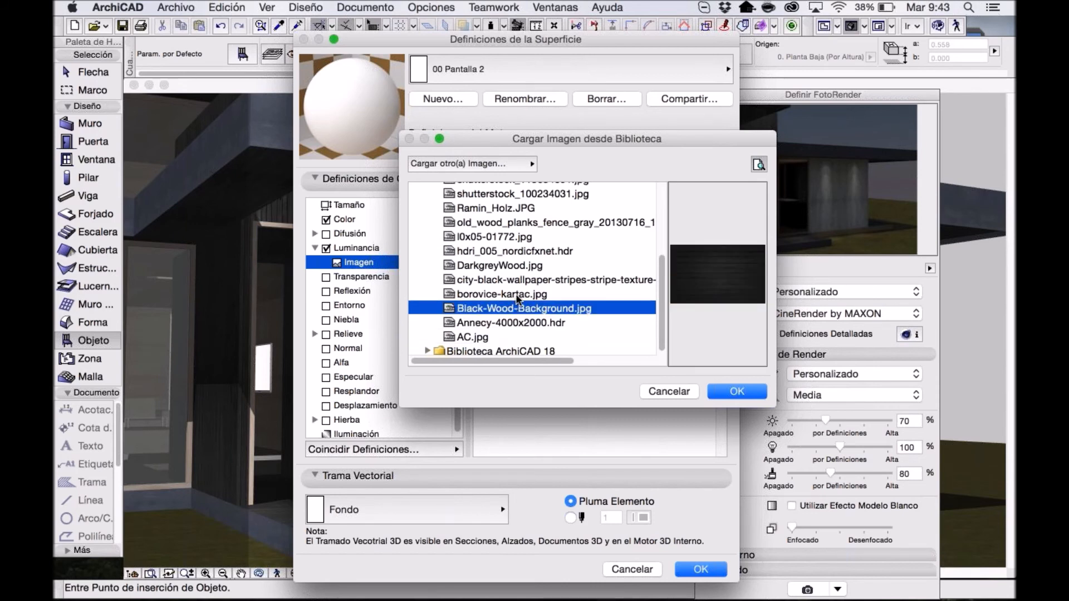
click(517, 295)
Load AC.jpg from Biblioteca Incrustada as the Luminancia image of 00 Pantalla 2.
click(479, 337)
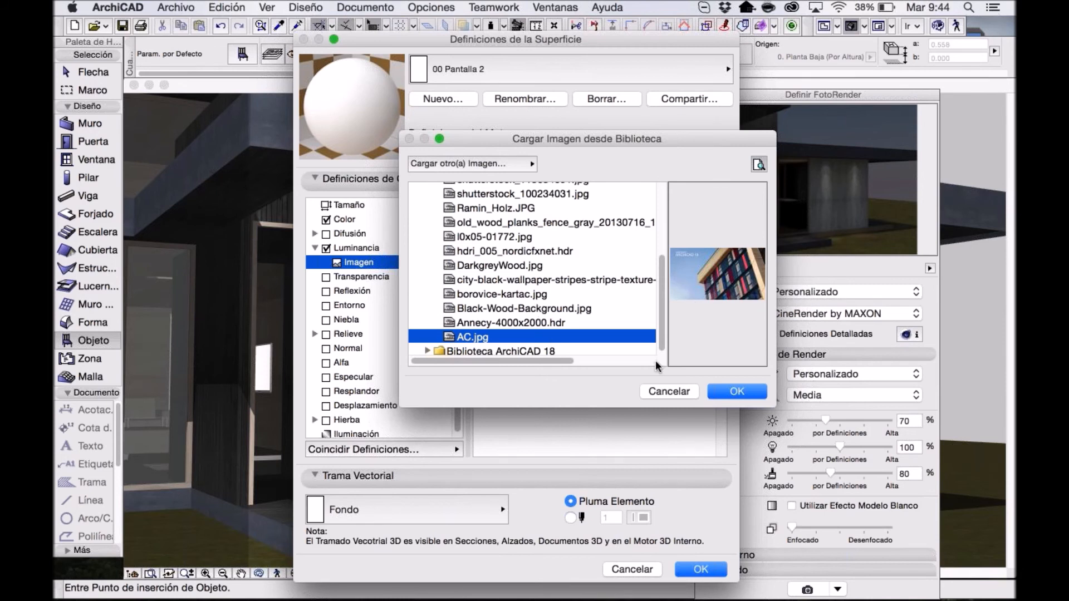
click(524, 163)
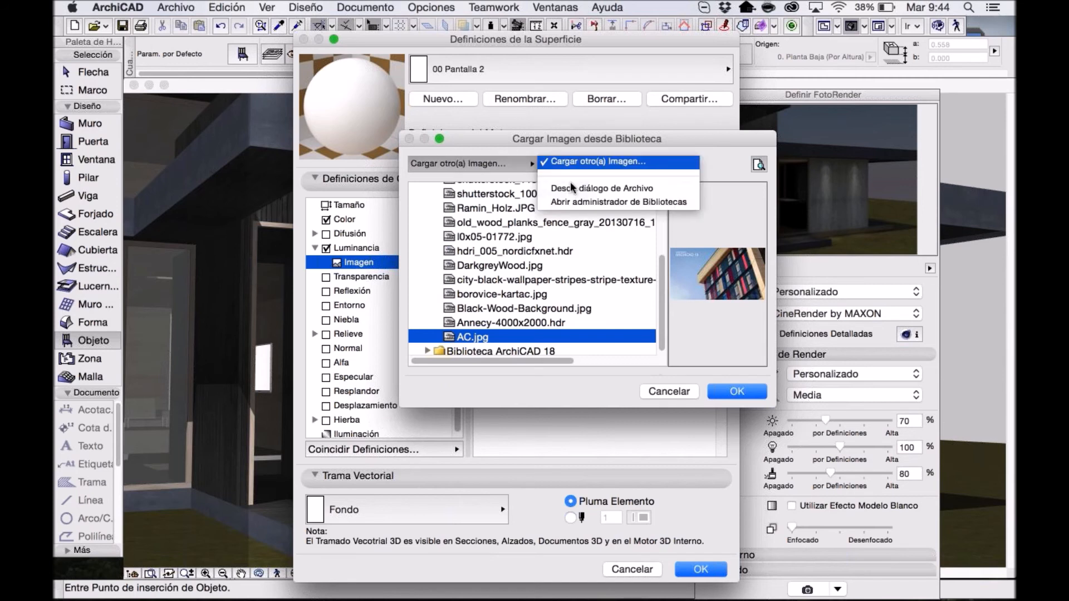
click(526, 179)
click(737, 391)
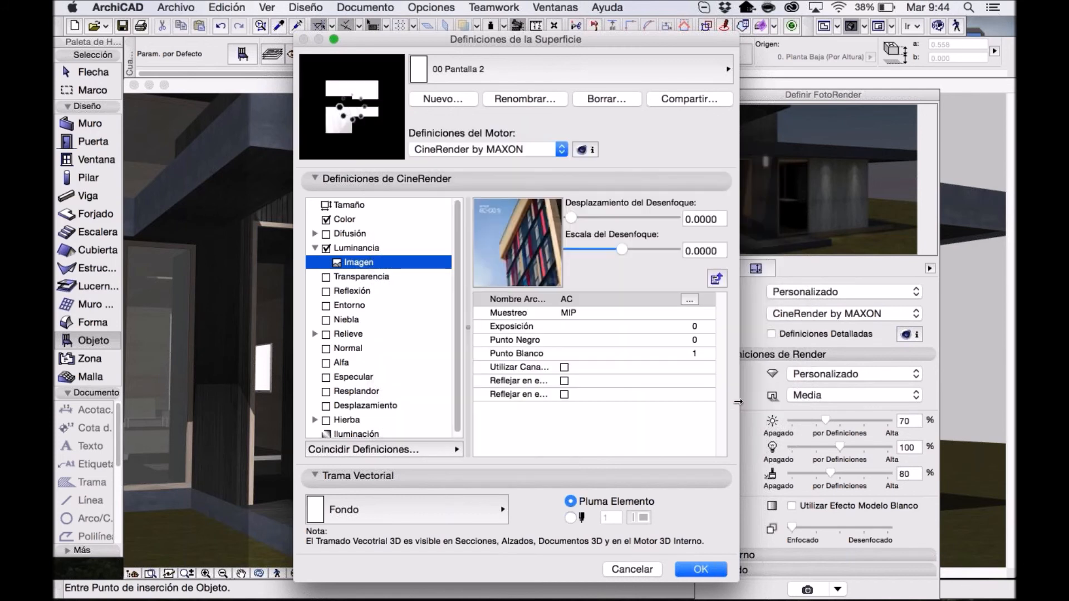
Disable the Color channel of 00 Pantalla 2, keep Luminancia enabled, and raise the Luminancia Brillo above 77.
click(376, 247)
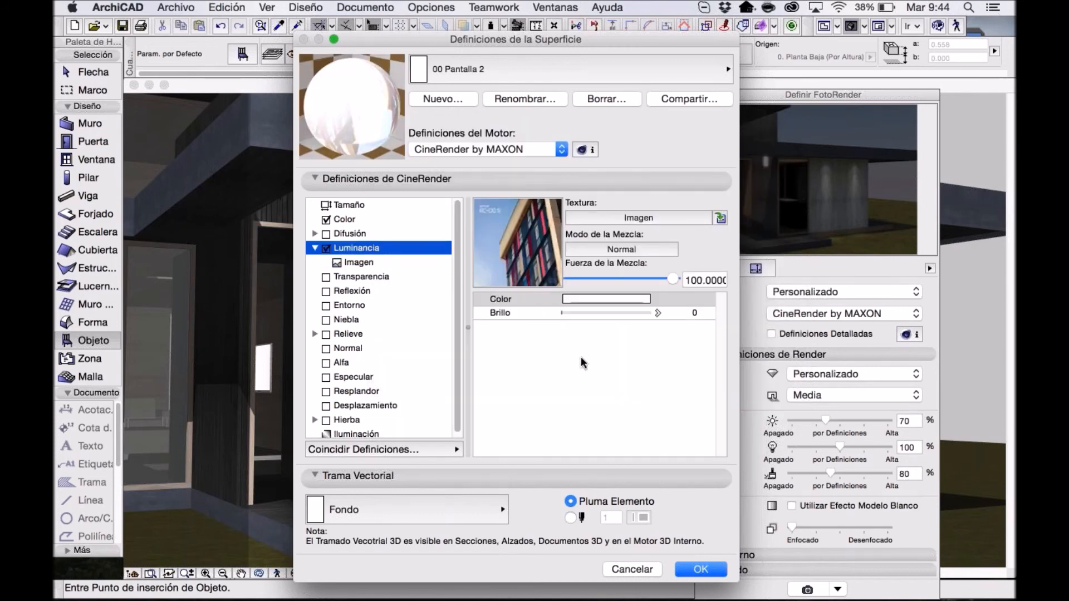
click(327, 248)
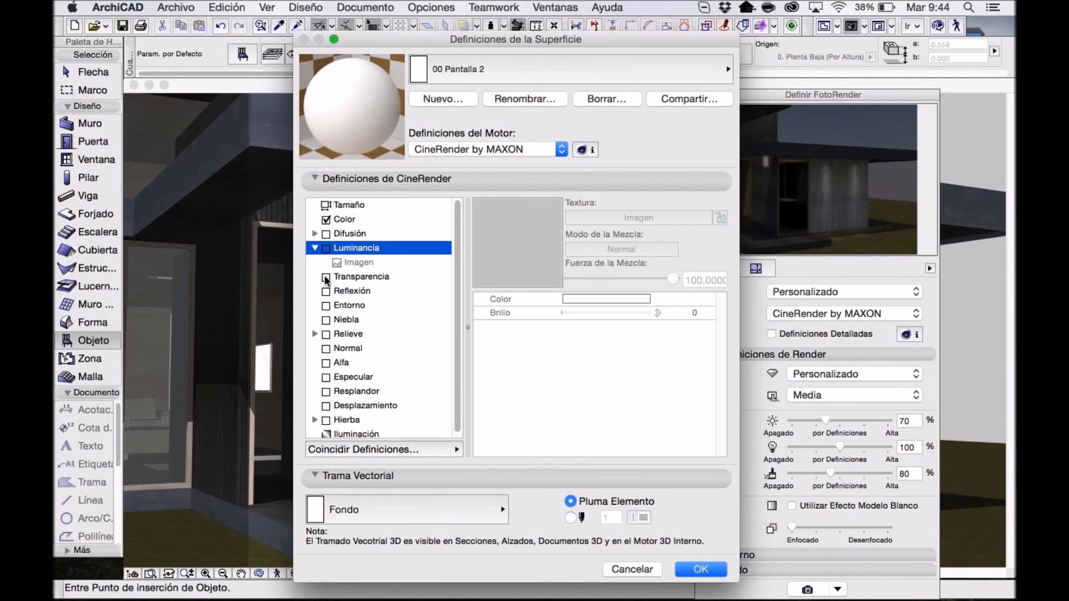
click(327, 249)
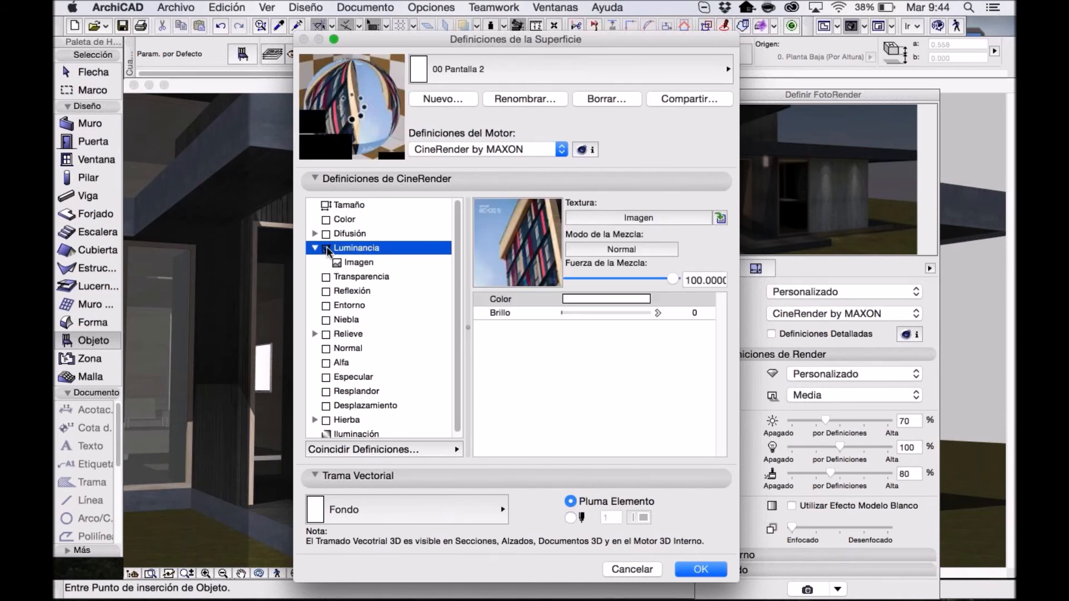
click(359, 263)
click(359, 248)
drag(581, 310, 630, 313)
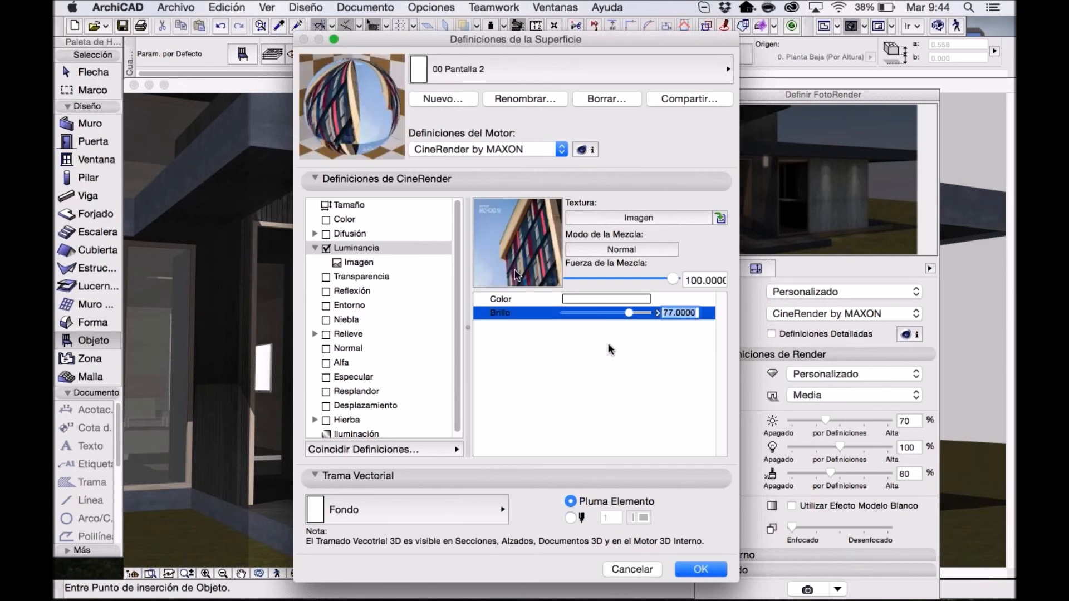
drag(631, 314, 646, 315)
Enable the Resplandor channel of 00 Pantalla 2 and accept the surface settings.
click(364, 378)
click(330, 394)
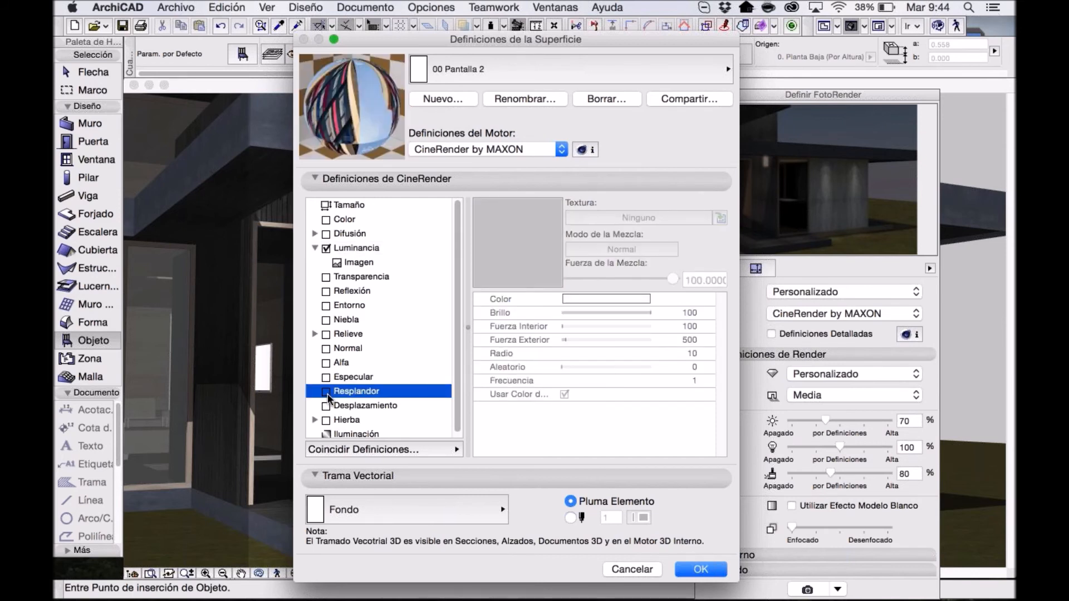
click(328, 393)
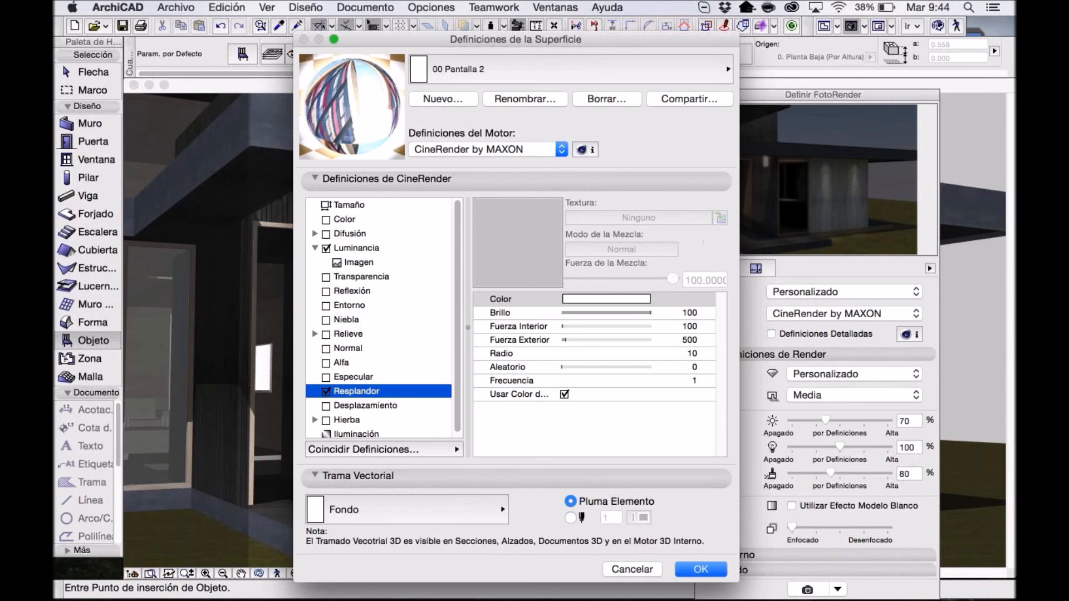
click(702, 570)
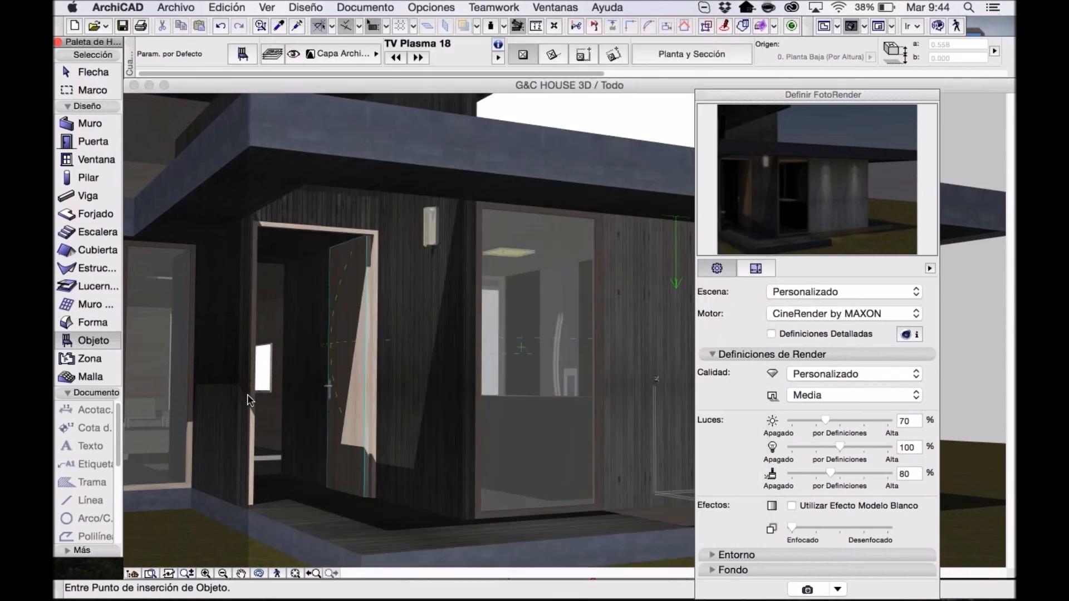
Set the Pantalla surface of the default TV Plasma 18 object to 00 Pantalla 2.
key(super+t)
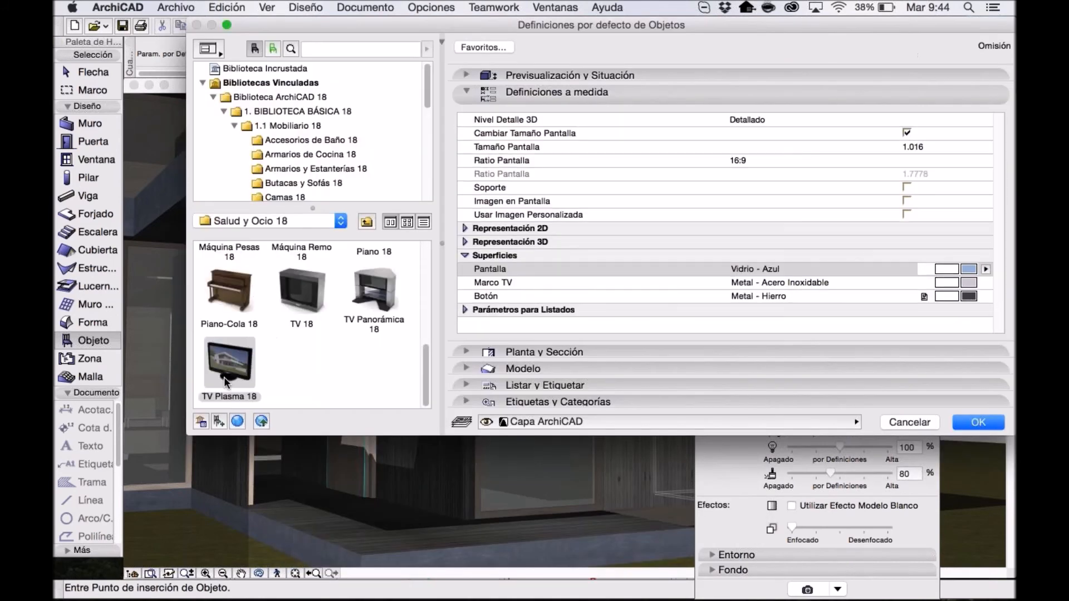
click(986, 269)
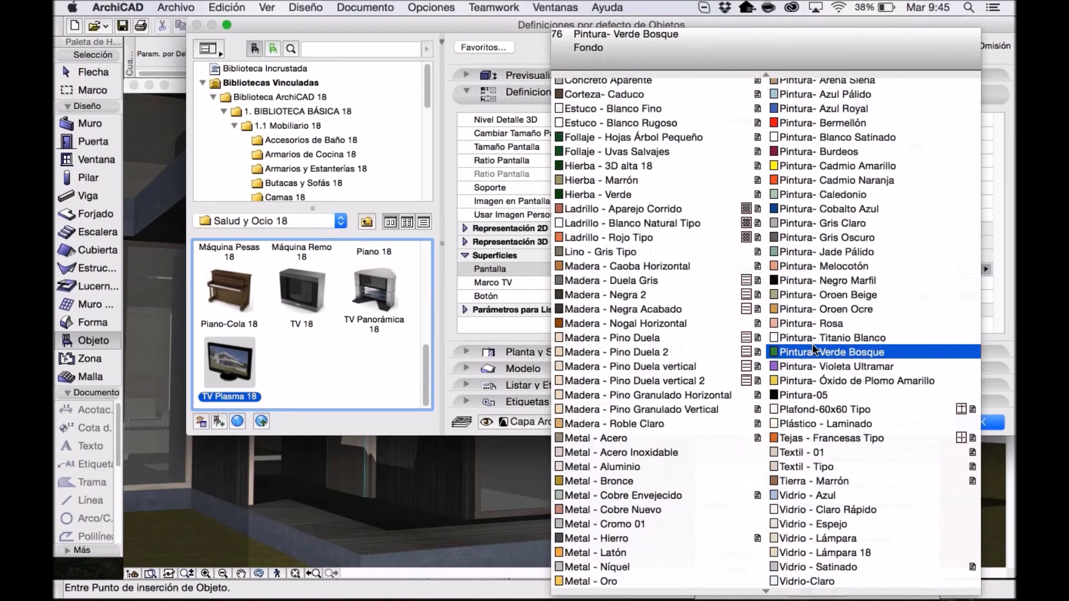
scroll(779, 389, up, 3)
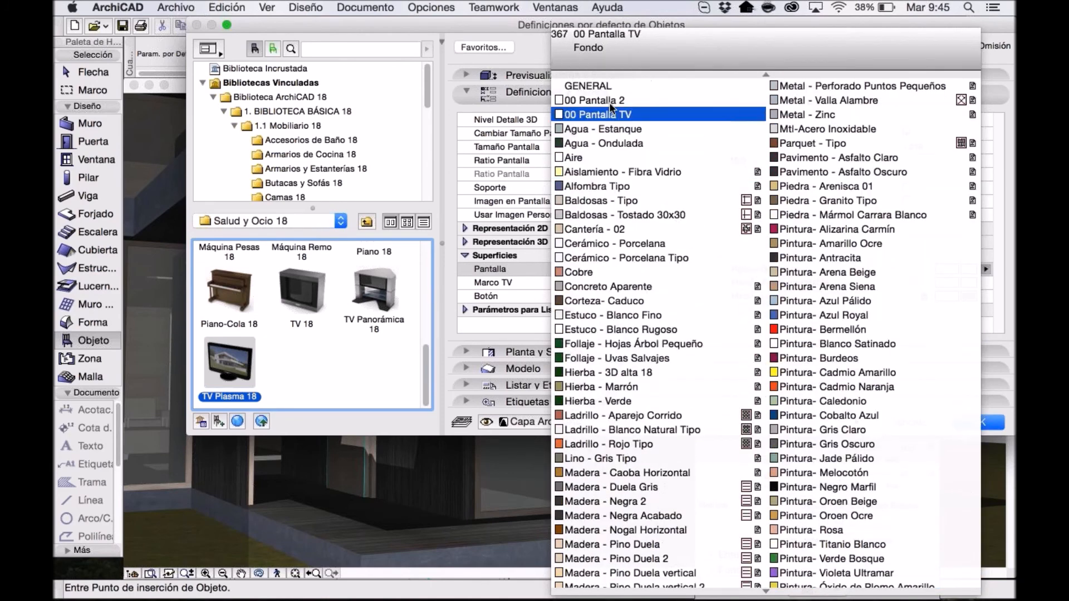
click(610, 100)
drag(900, 27, 808, 45)
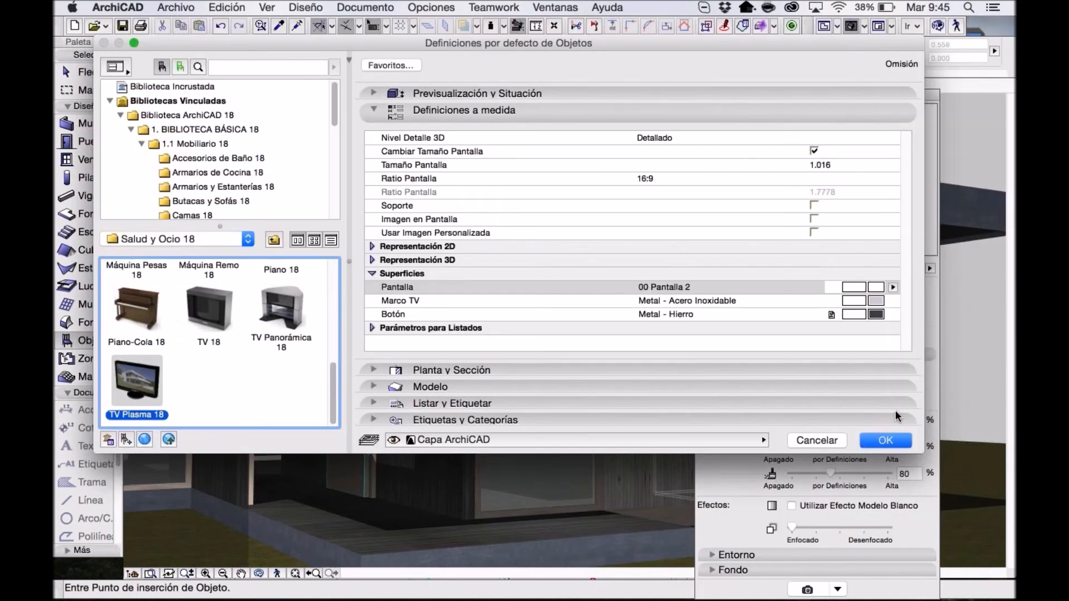
click(885, 442)
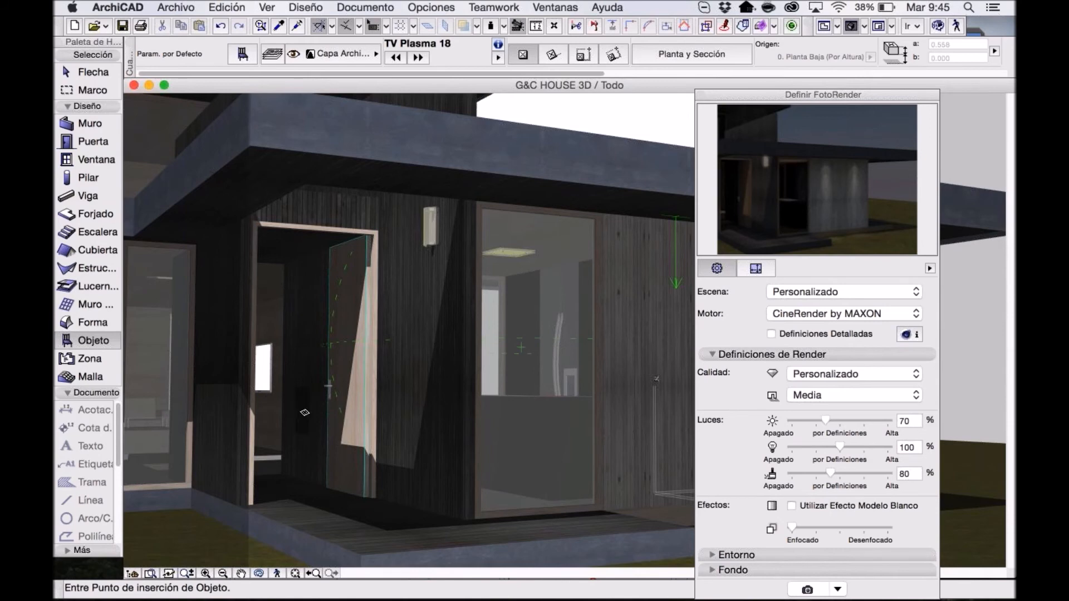
Place a second TV Plasma 18 on the interior floor, below the television mounted on the wood wall.
scroll(304, 412, up, 5)
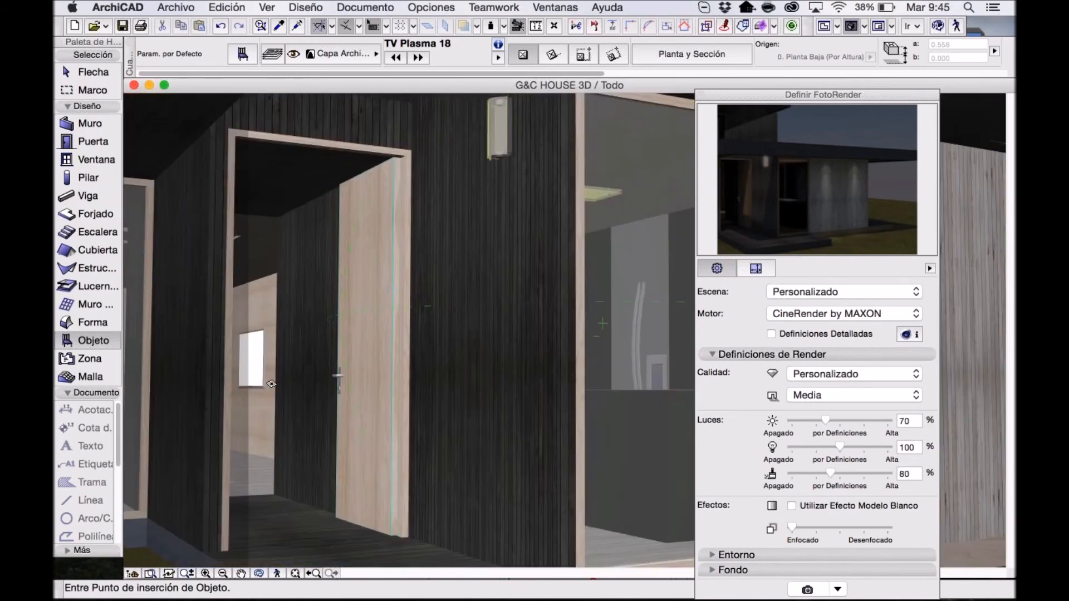
scroll(271, 384, up, 5)
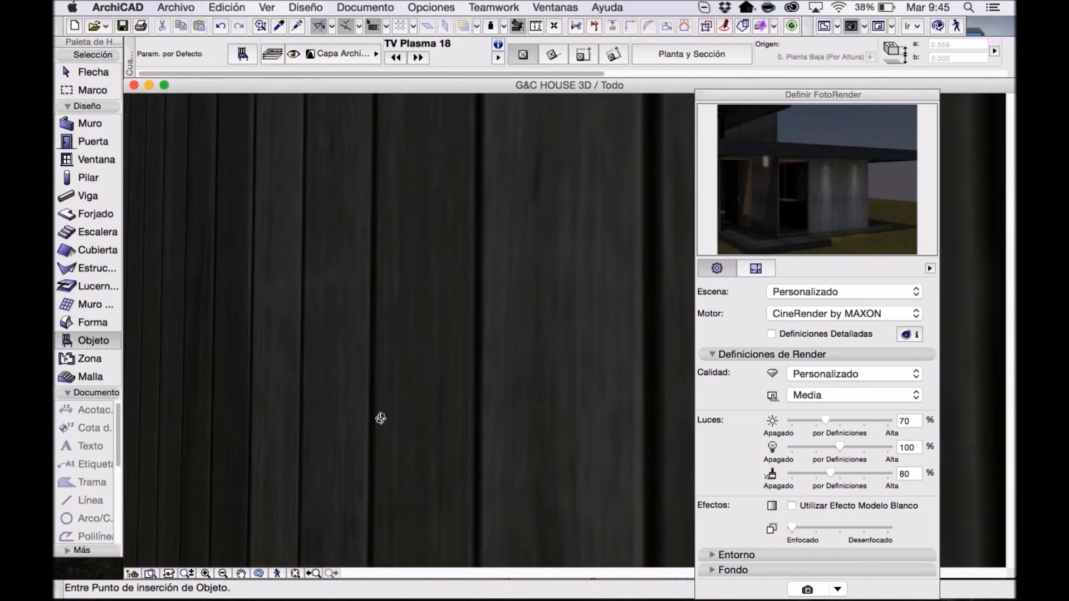
shift+middle_drag(380, 419, 424, 288)
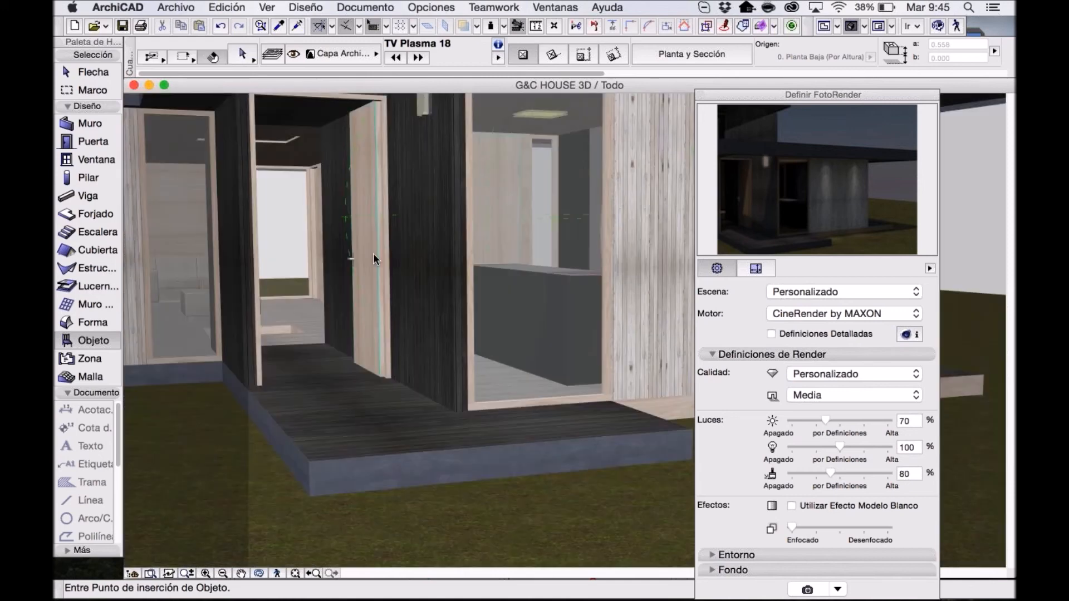
shift+middle_drag(373, 252, 374, 255)
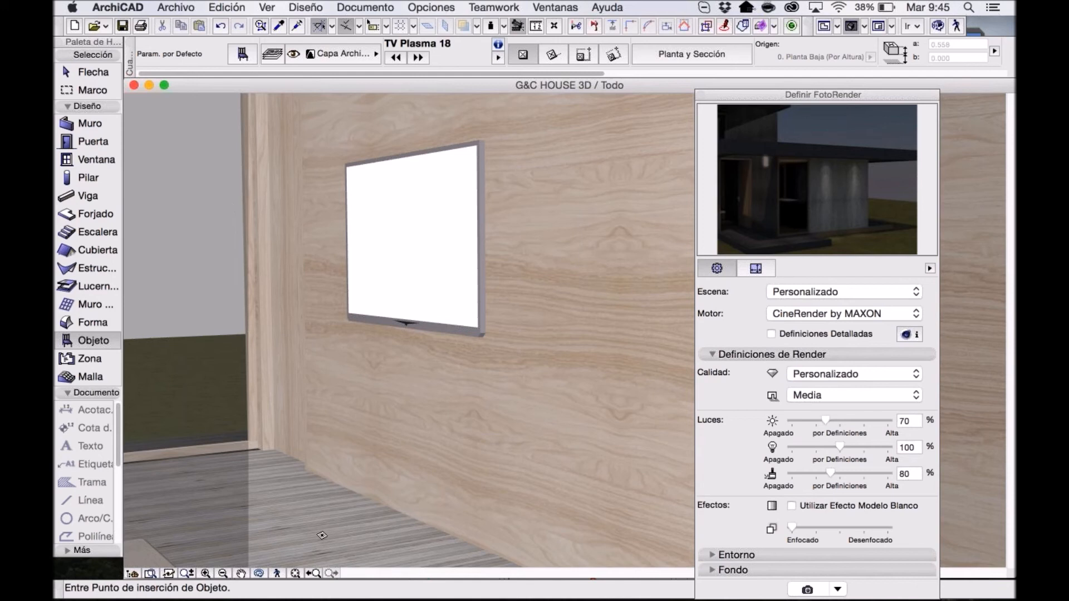
click(321, 536)
key(Escape)
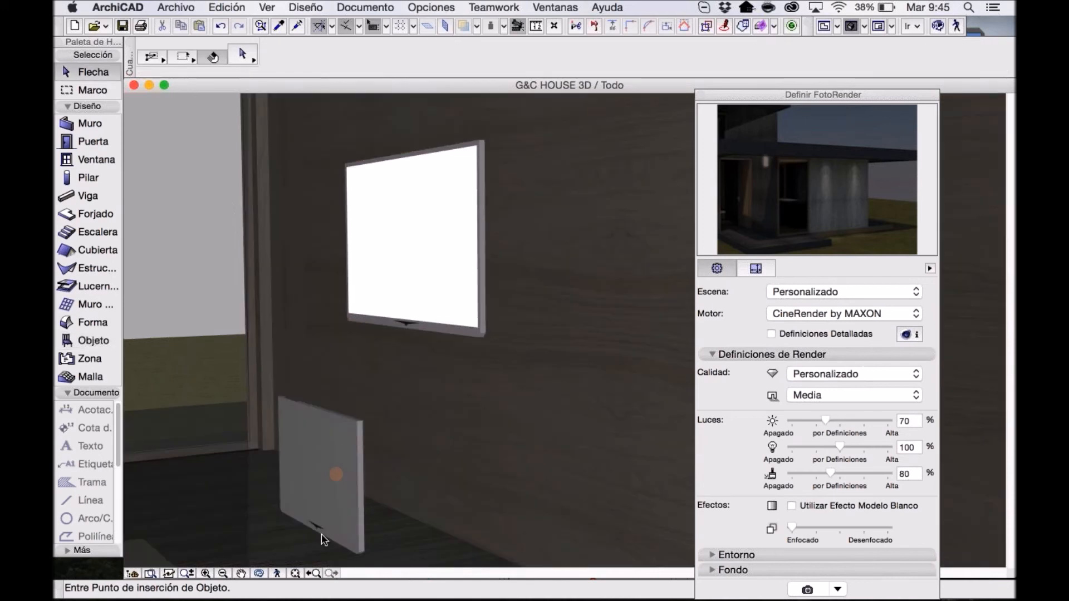
Adjust the orientation of the newly placed floor-level TV Plasma 18 in its object settings.
click(323, 539)
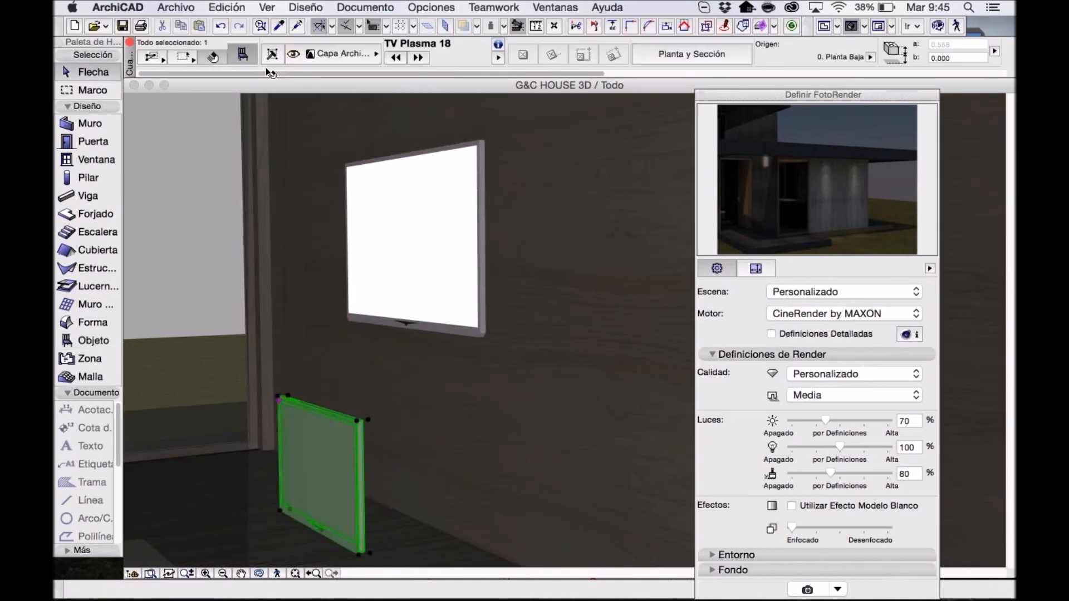
click(244, 54)
click(626, 92)
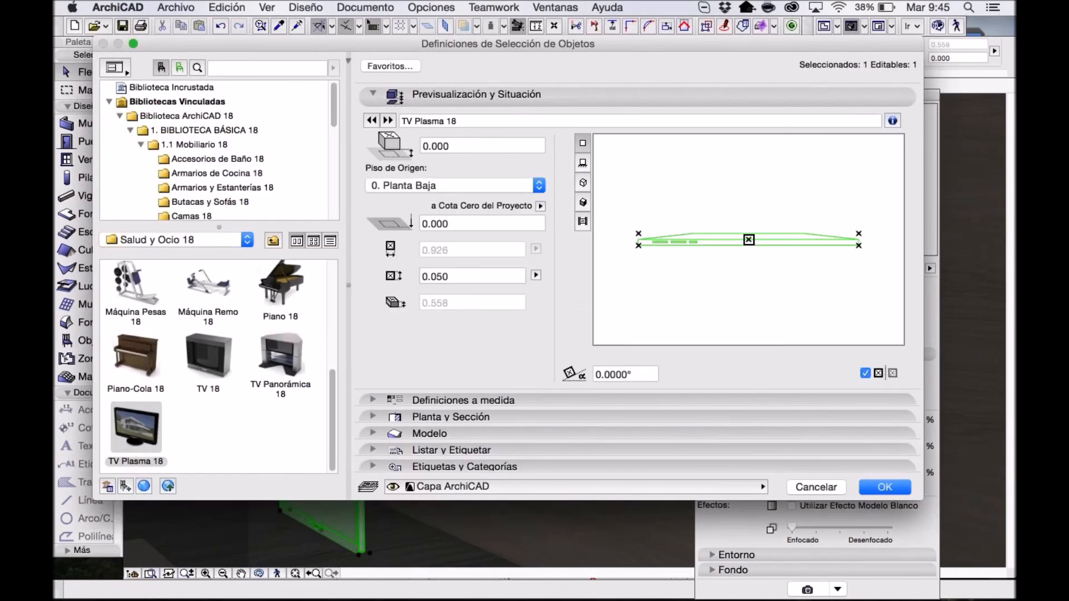
drag(839, 171, 896, 240)
click(882, 486)
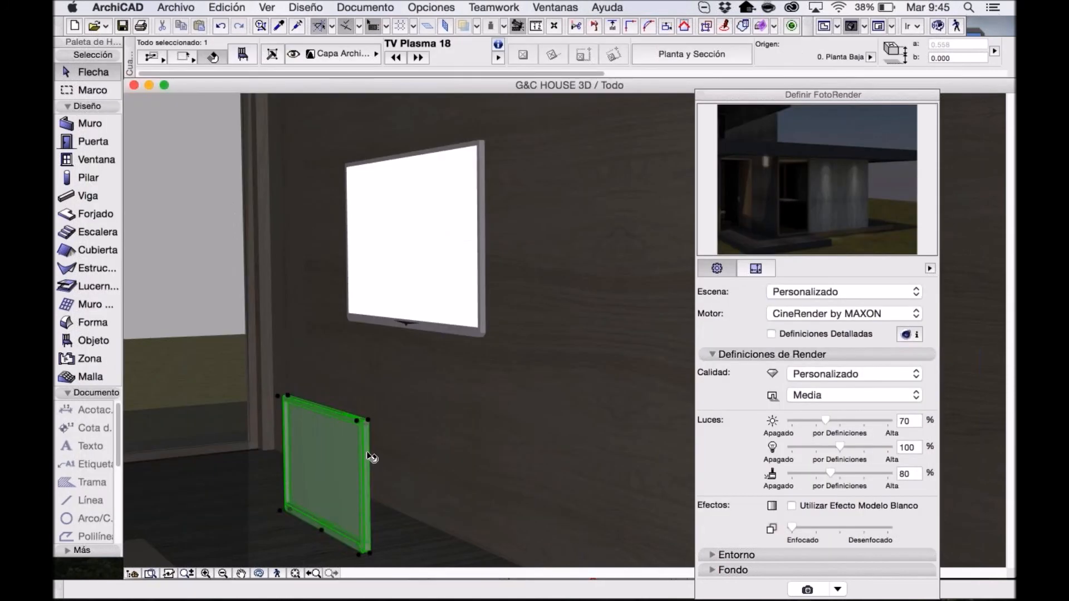
middle_drag(410, 421, 438, 428)
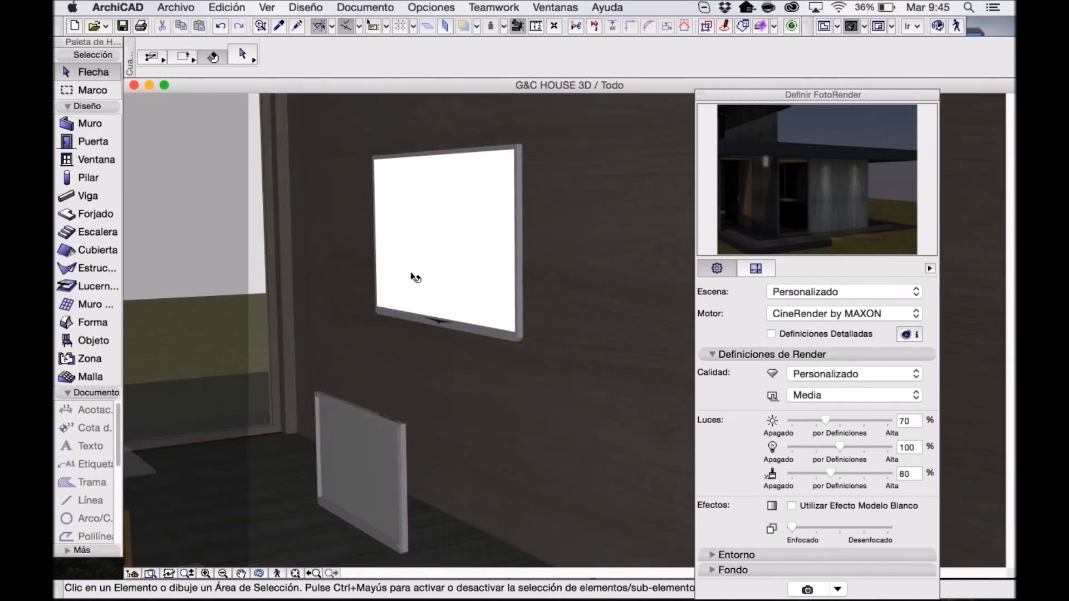
Delete the floor-level TV Plasma 18 below the television mounted on the wood wall.
mouse_move(392, 222)
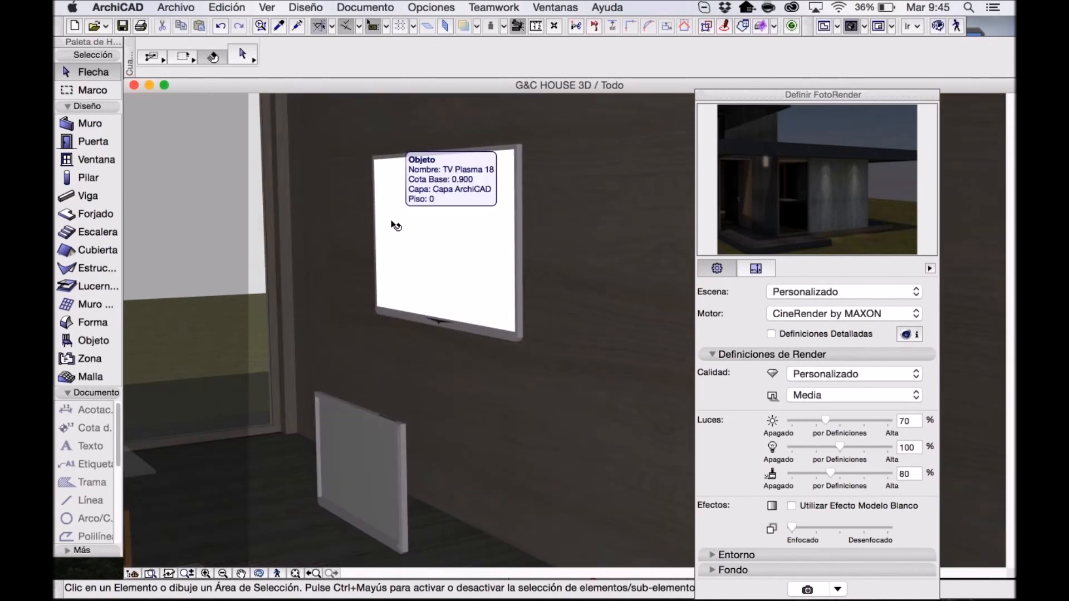
click(395, 225)
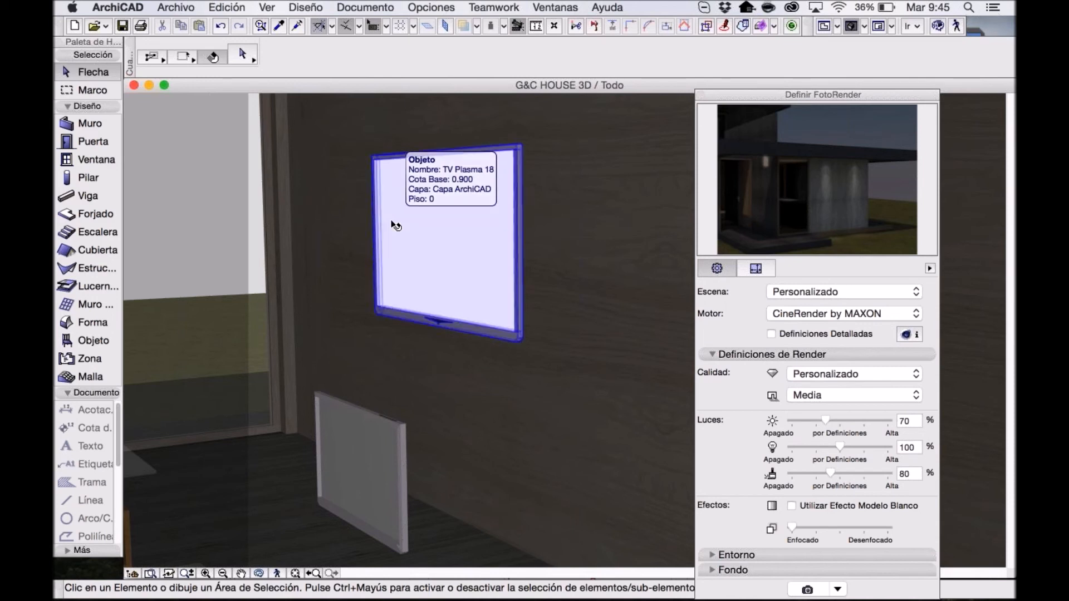
click(368, 452)
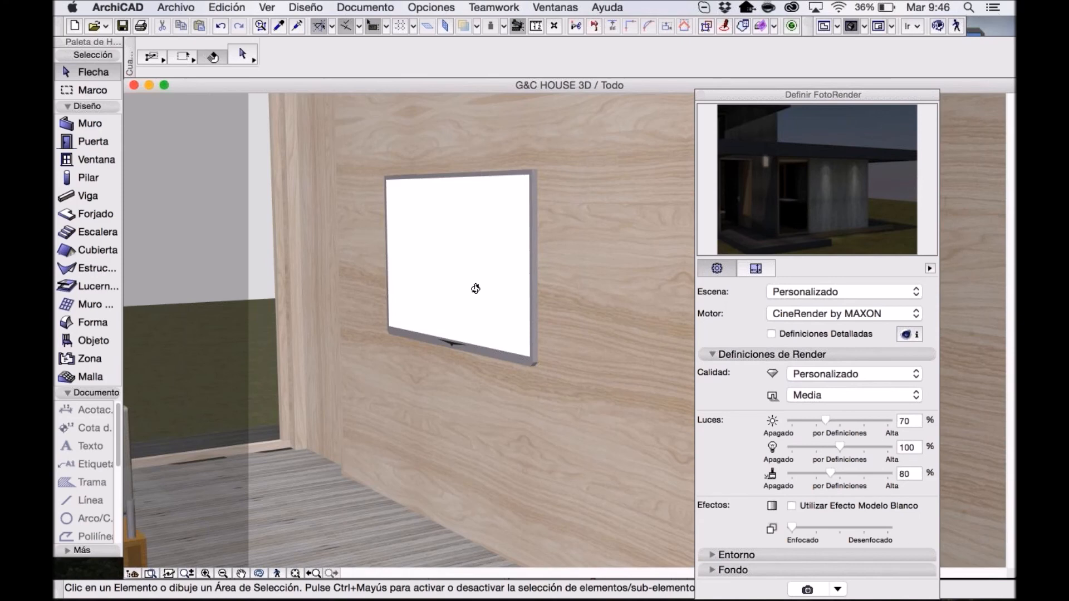
Update the FotoRender preview for a close view of the wall-mounted television.
drag(476, 288, 543, 284)
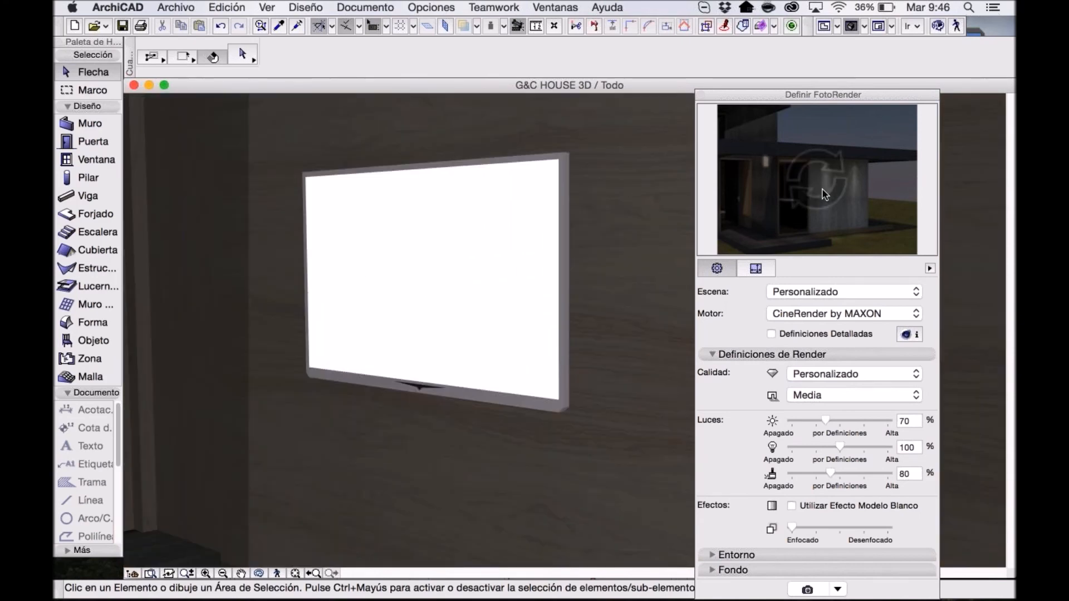
click(822, 188)
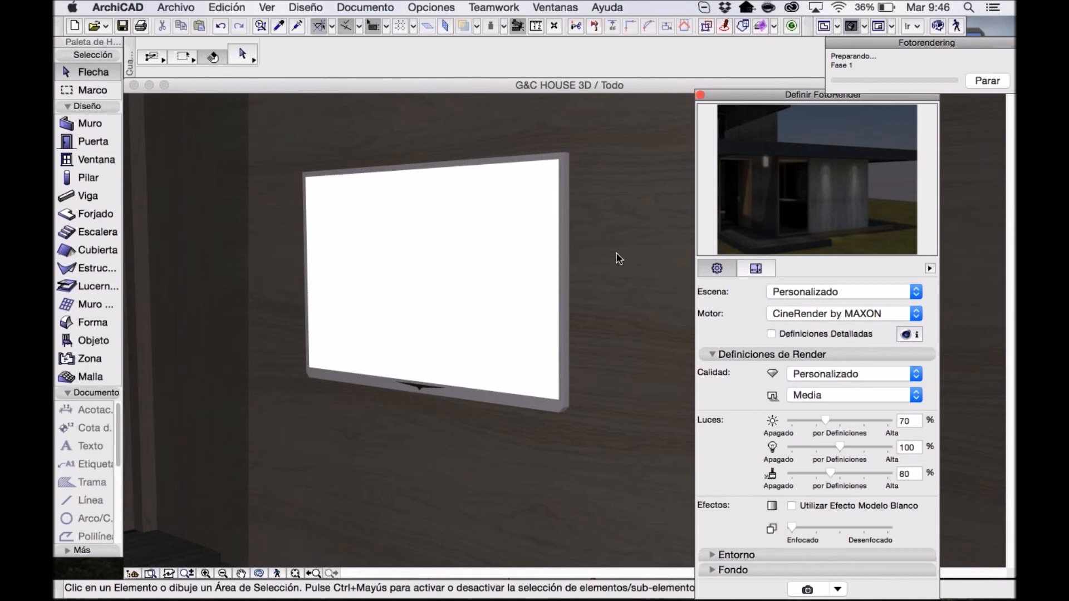
drag(862, 40, 638, 58)
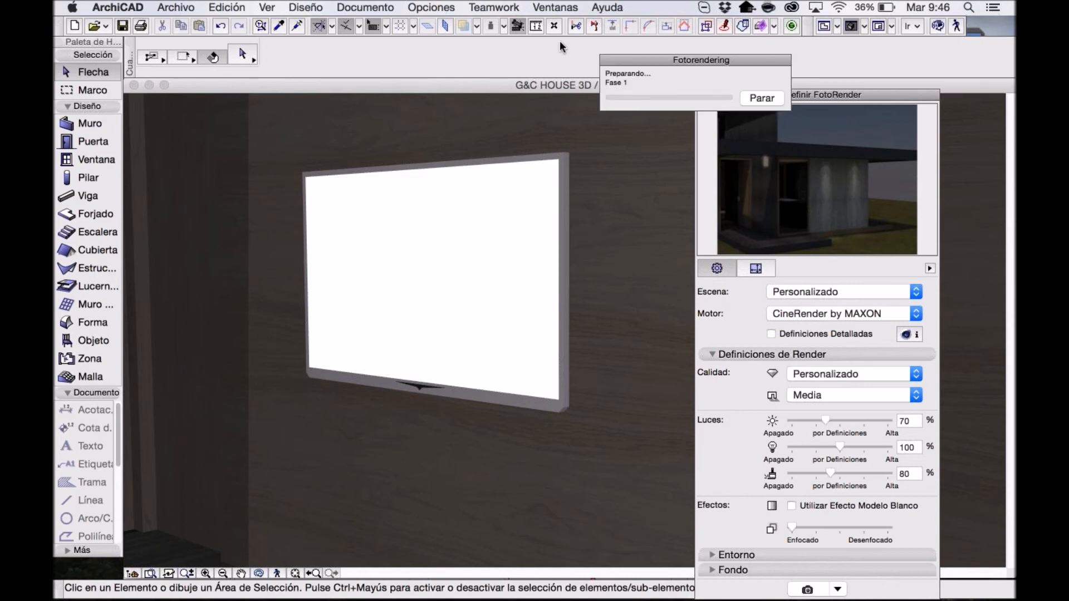
Compare the exterior renders Imagen 3D # 7 and Imagen 3D # 6 by arranging their windows together.
click(558, 7)
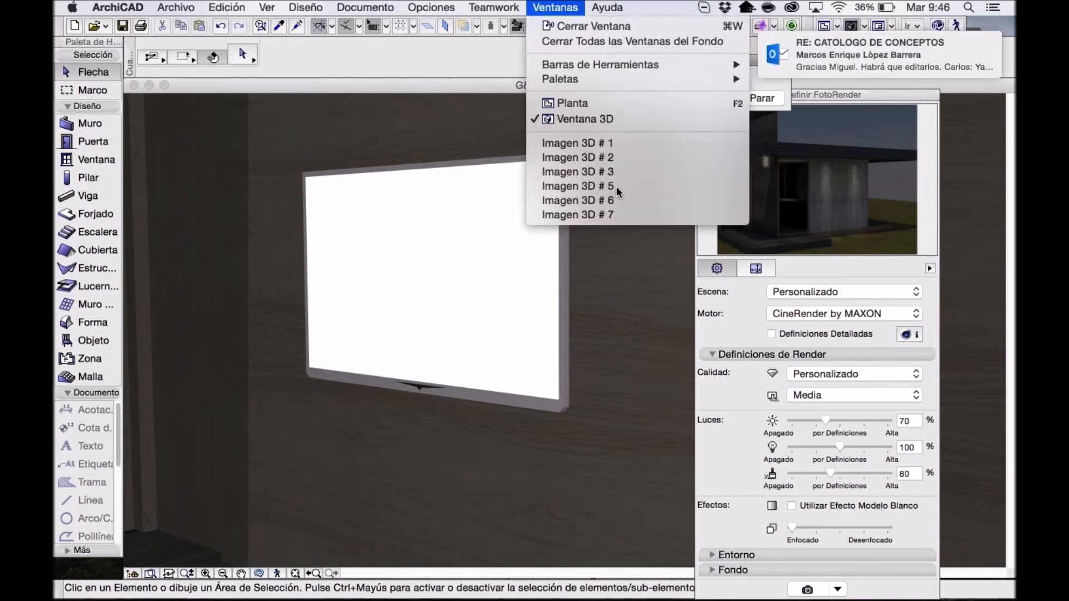
click(608, 215)
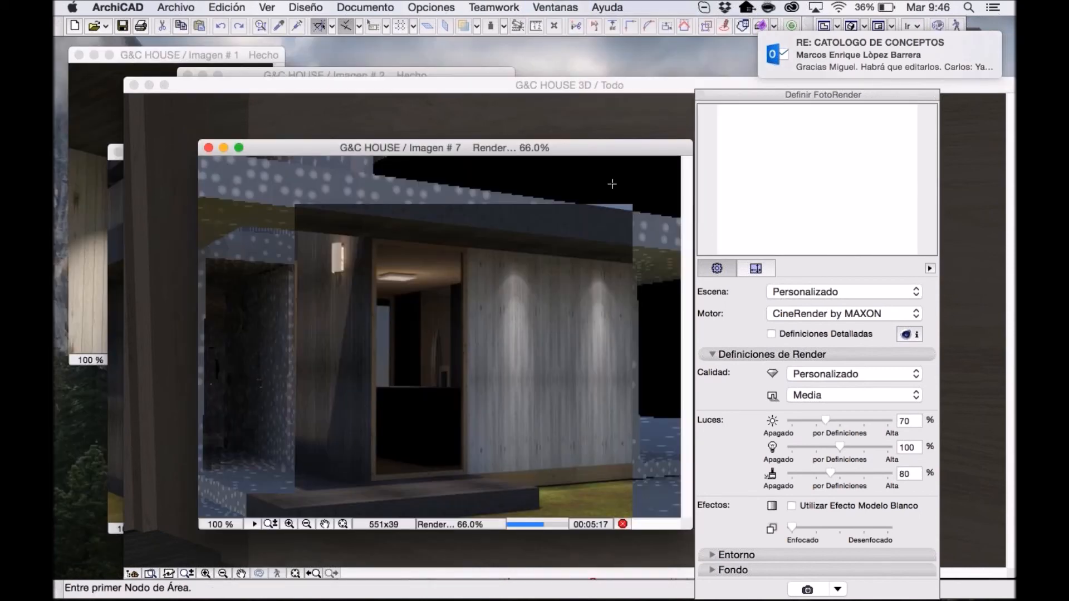
drag(604, 152, 443, 50)
click(555, 7)
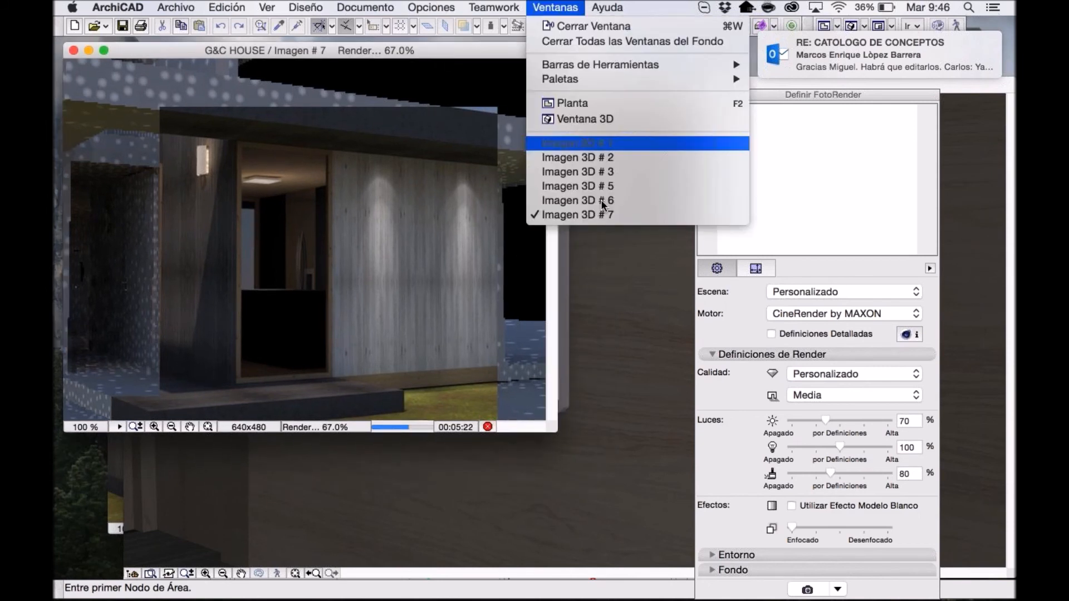
click(600, 201)
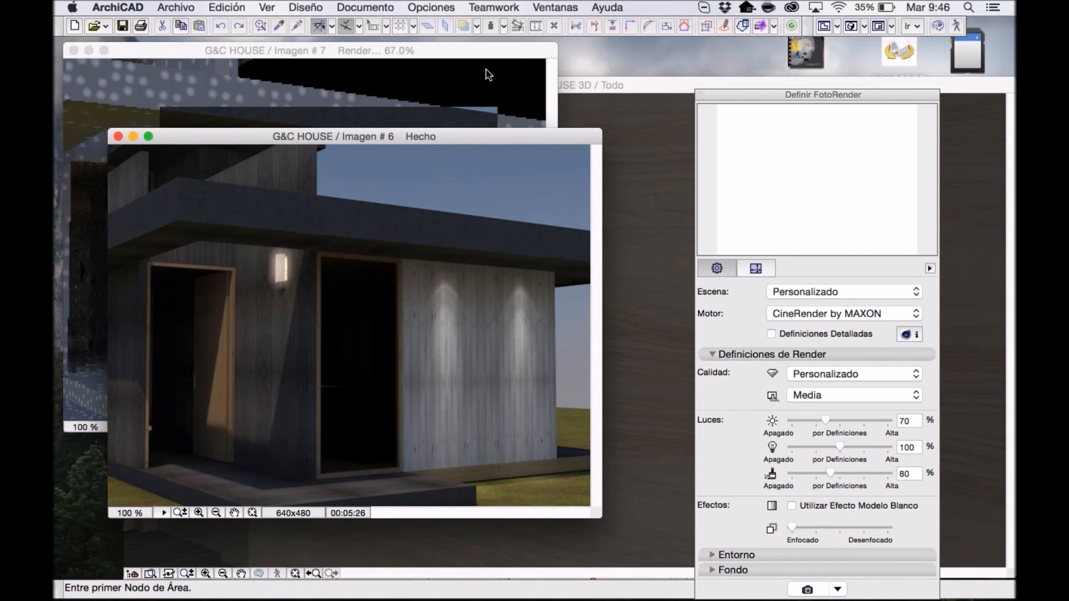
drag(507, 140, 474, 63)
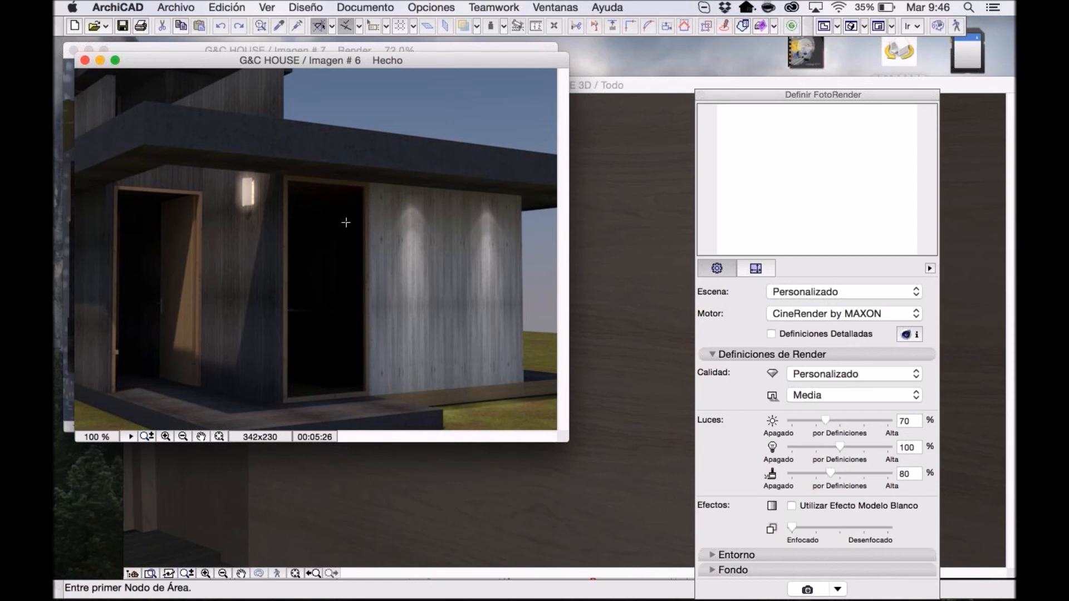
drag(347, 63, 454, 159)
click(444, 54)
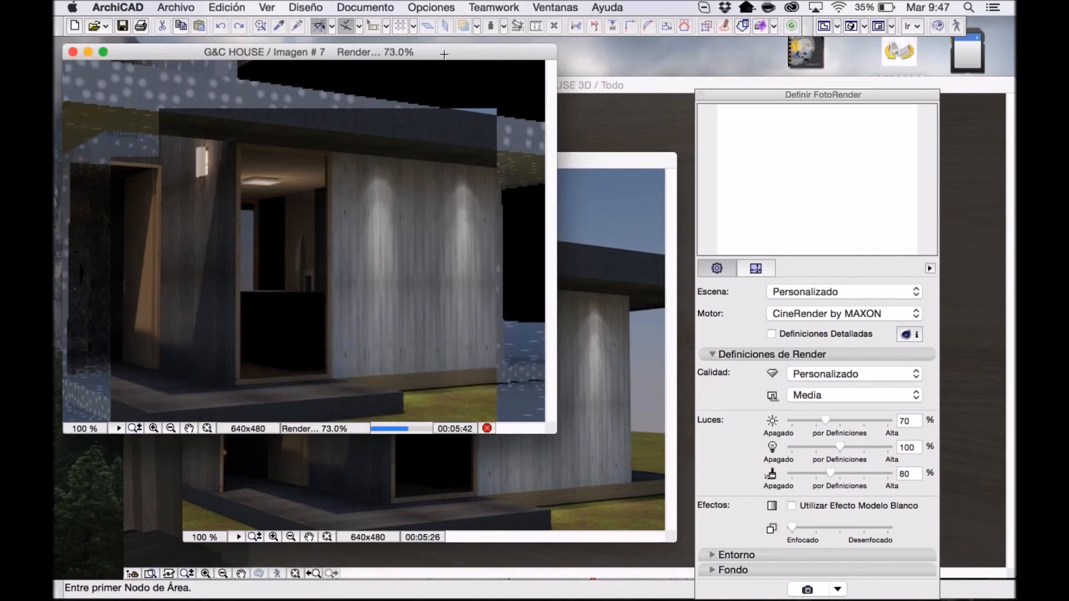
drag(444, 54, 440, 51)
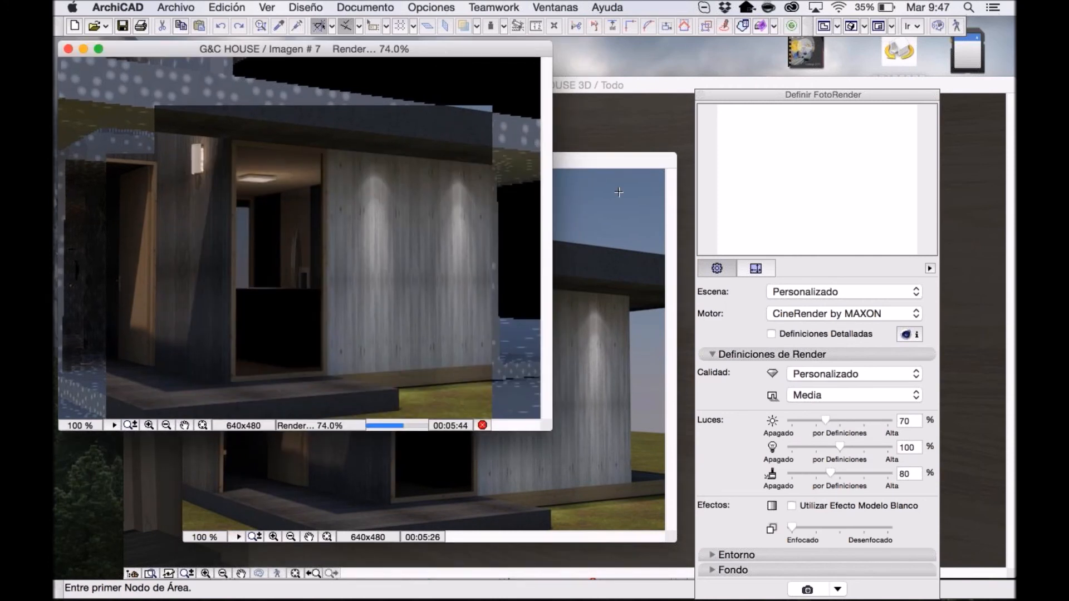
drag(334, 304, 188, 195)
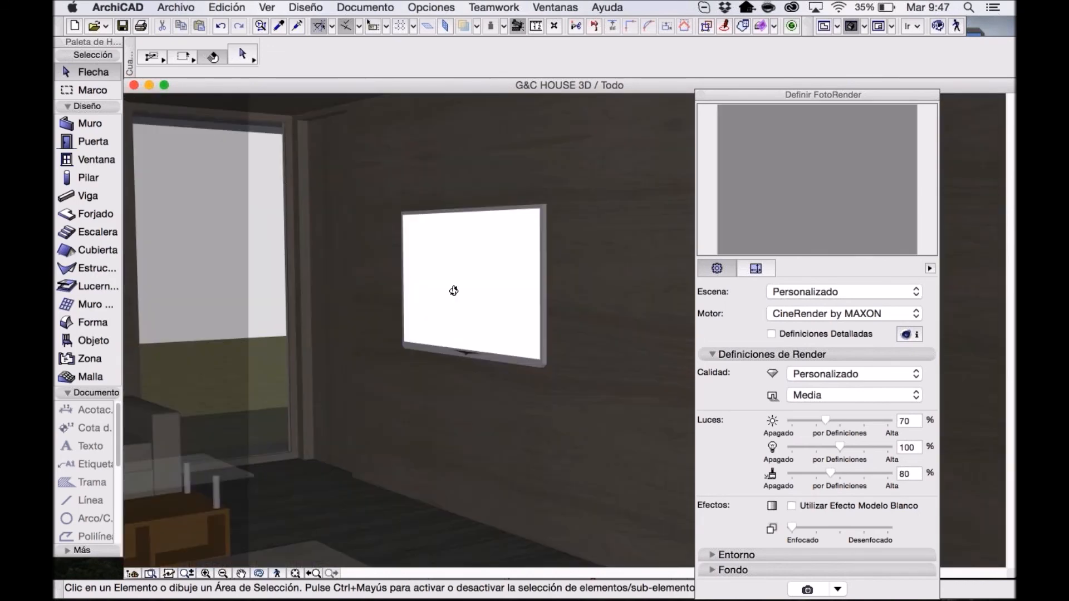
Regenerate the FotoRender preview with the view facing the wall-mounted television's screen more directly.
shift+middle_drag(454, 291, 605, 295)
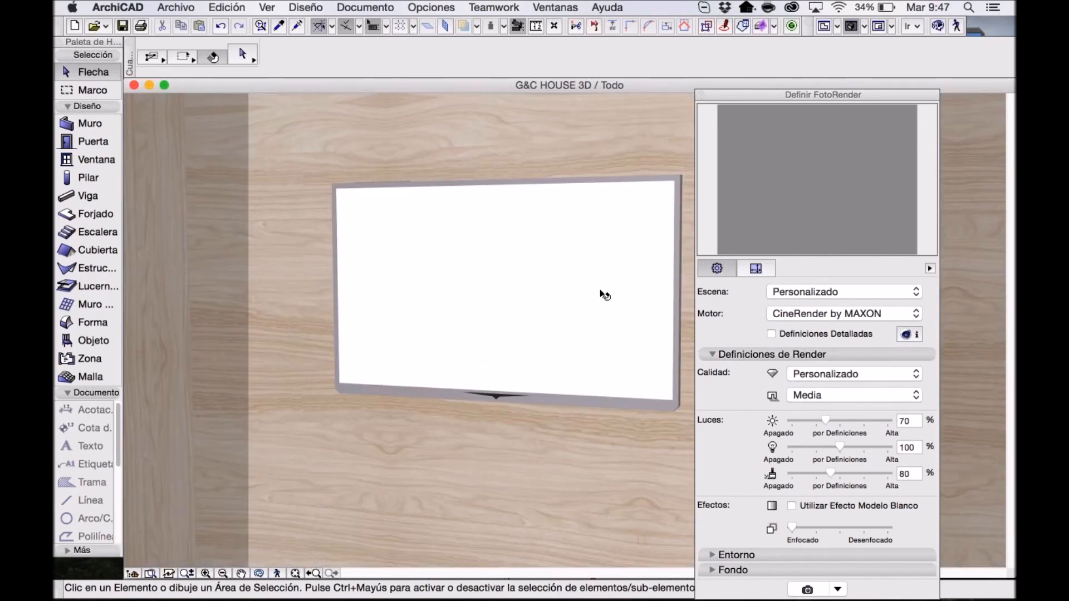
shift+middle_drag(605, 295, 601, 295)
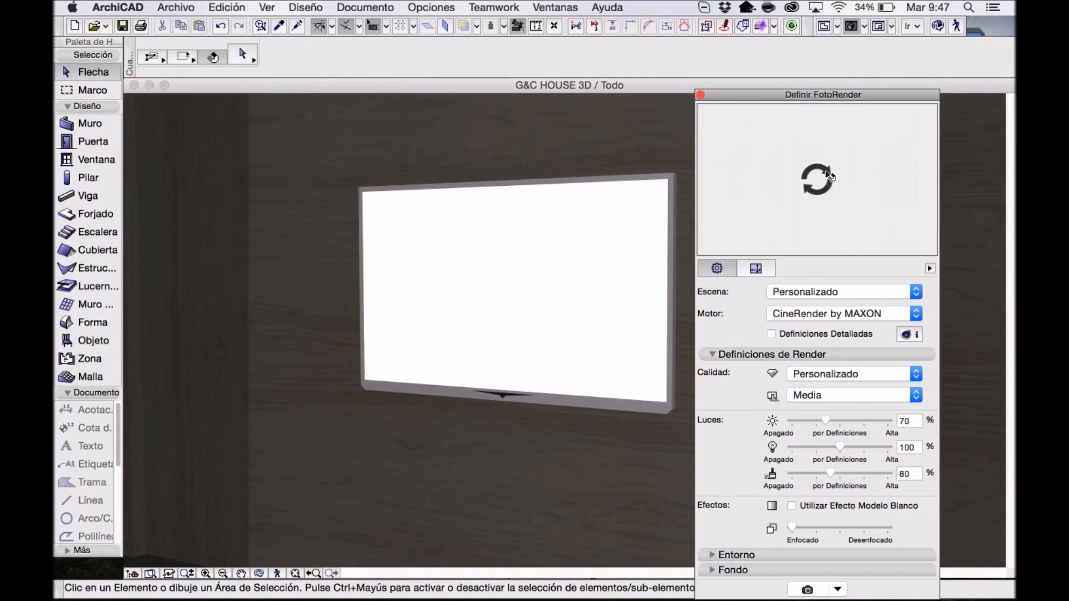
click(828, 177)
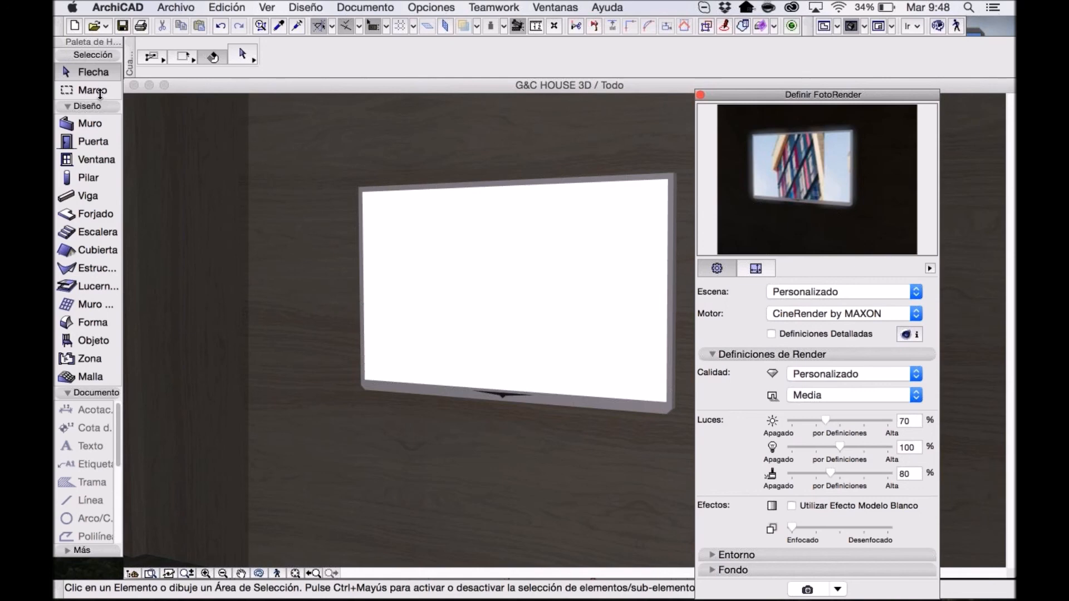
Draw a marquee around the living room and stairs on the Planta Baja floor plan and show that area in 3D.
click(824, 26)
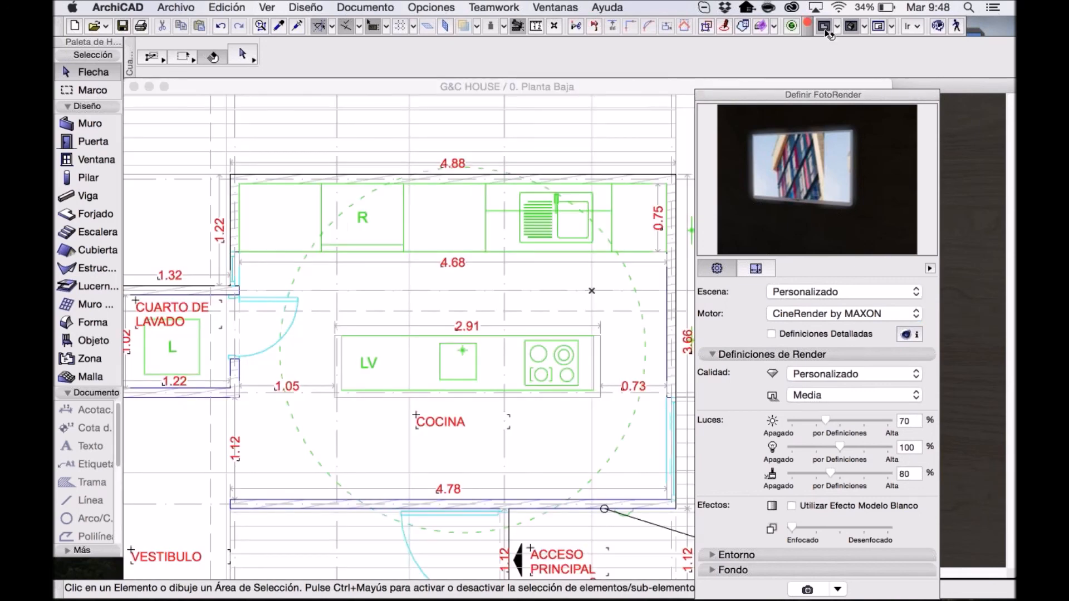
scroll(499, 258, down, 3)
click(109, 91)
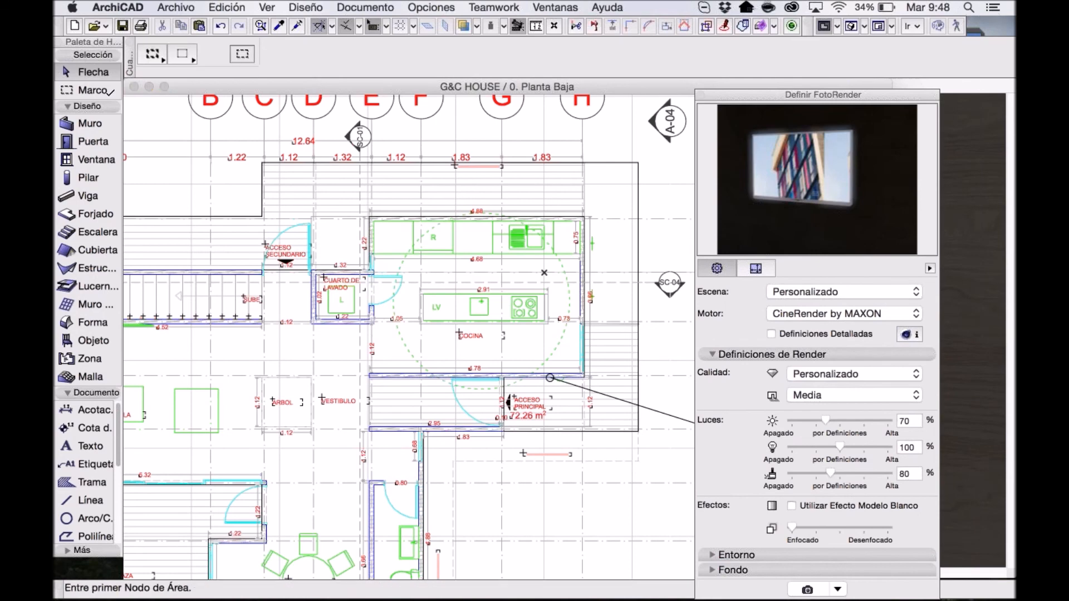
scroll(370, 294, down, 1)
middle_drag(370, 294, 527, 264)
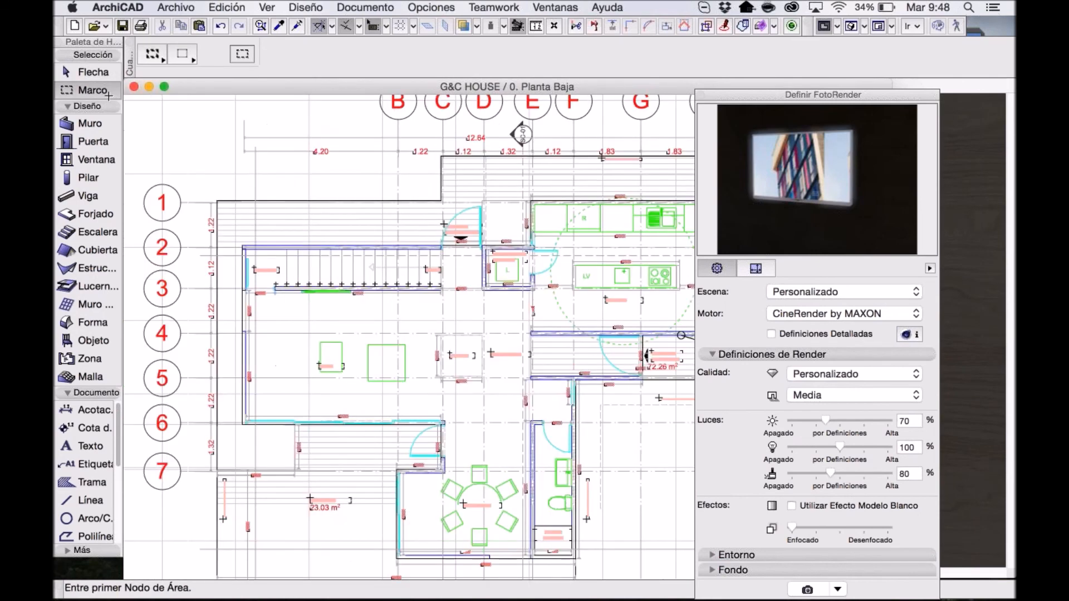
click(228, 235)
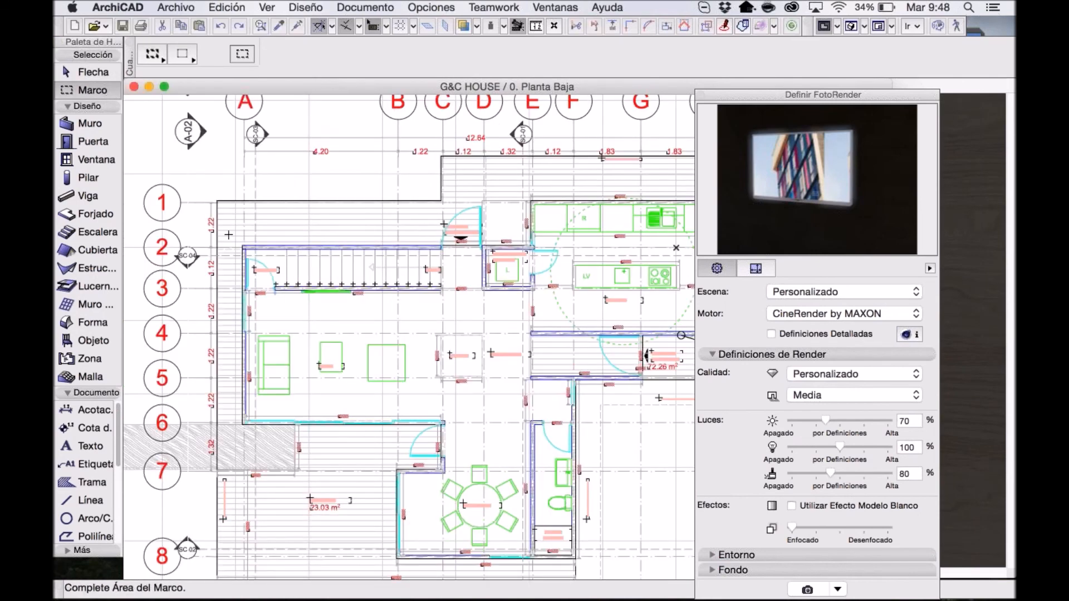
click(470, 417)
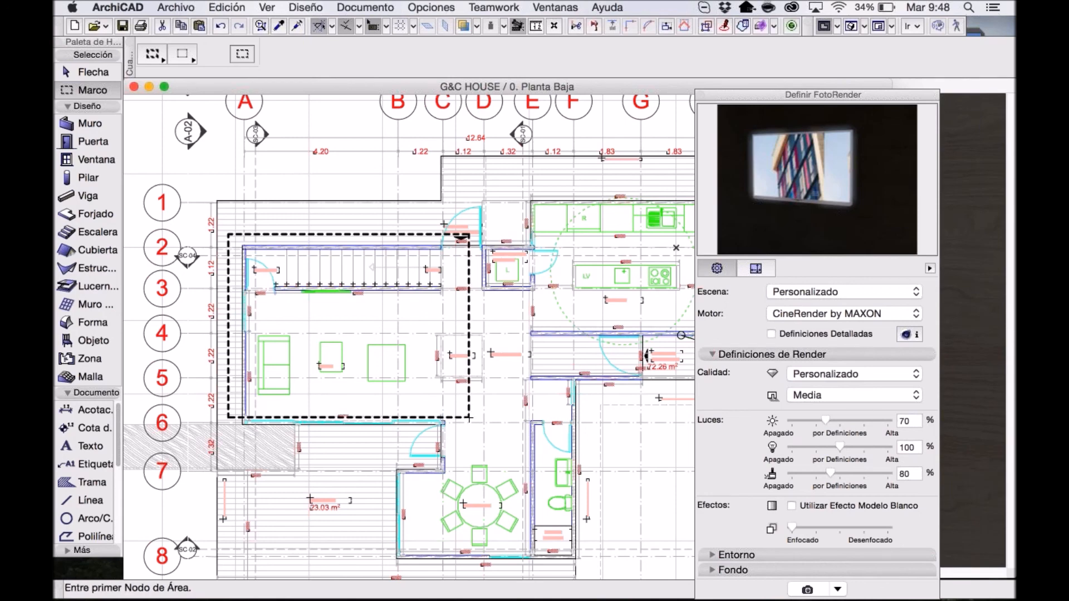
key(F5)
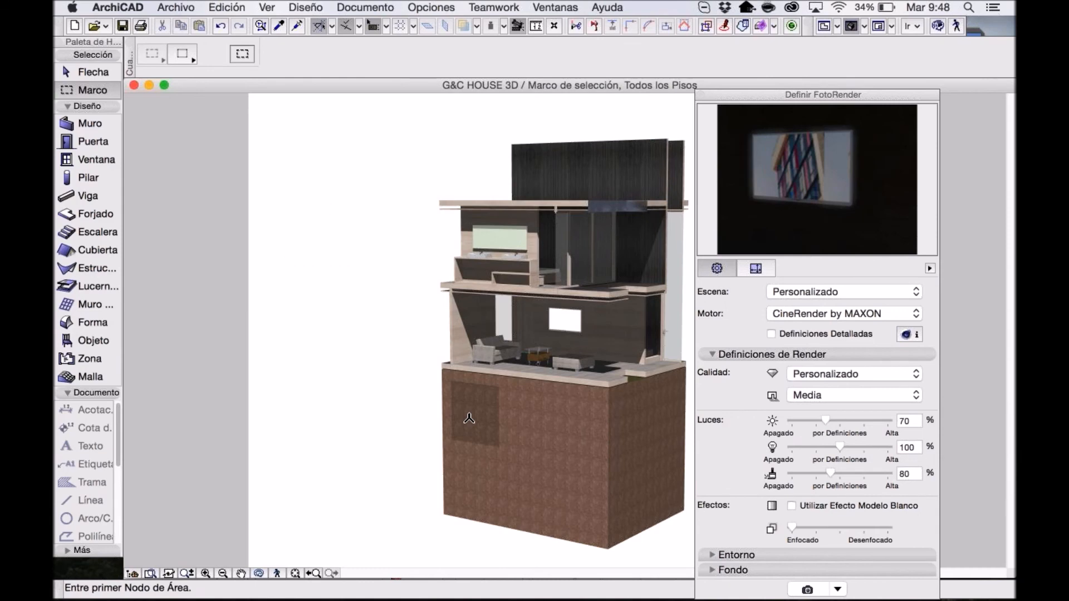
Frame the 3D view inside the living room, facing the television wall with the sofa and coffee table in view.
scroll(469, 418, up, 5)
middle_drag(468, 419, 395, 430)
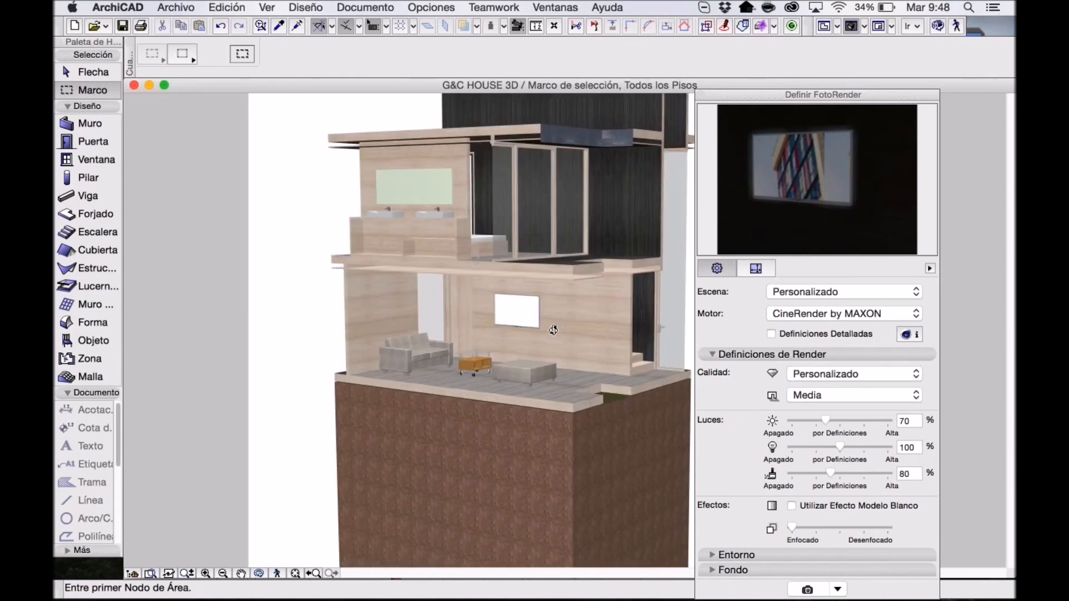
scroll(553, 328, up, 2)
scroll(492, 324, up, 2)
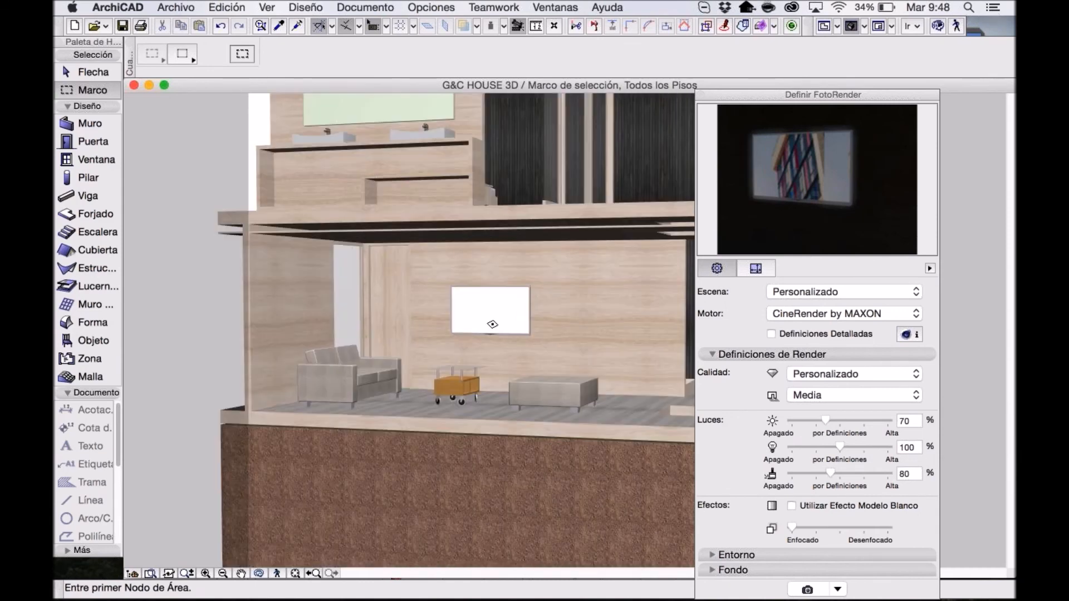
scroll(493, 324, up, 2)
scroll(496, 323, up, 4)
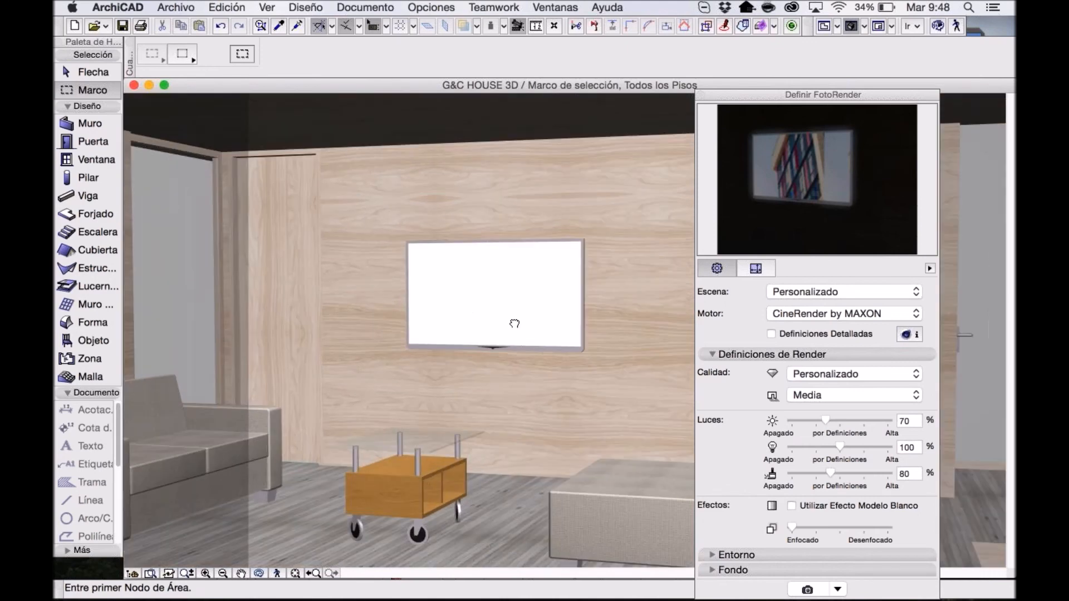
middle_drag(503, 323, 501, 322)
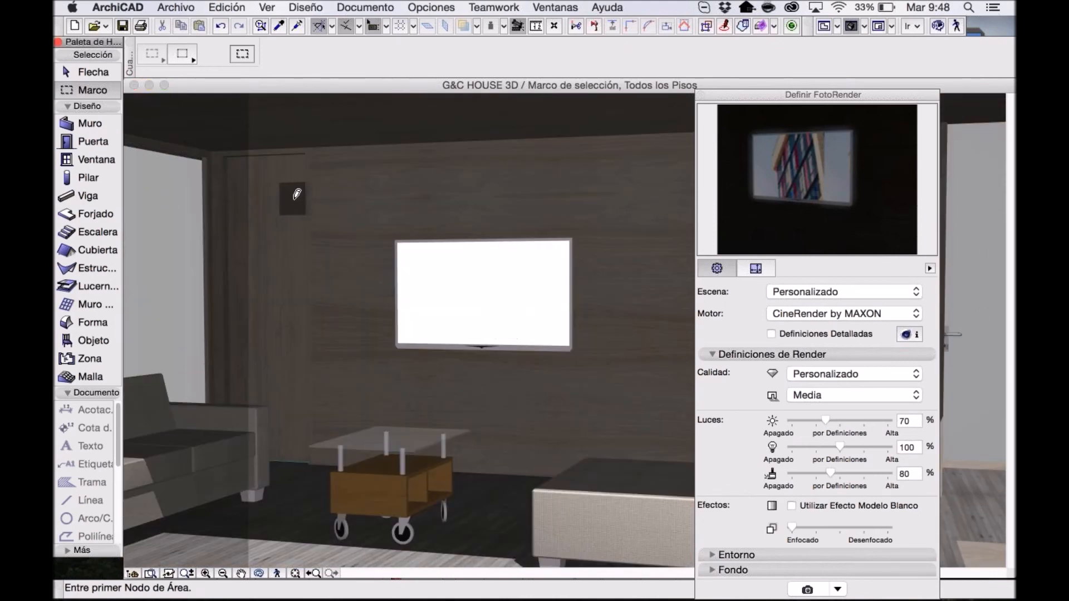
click(294, 199)
click(644, 505)
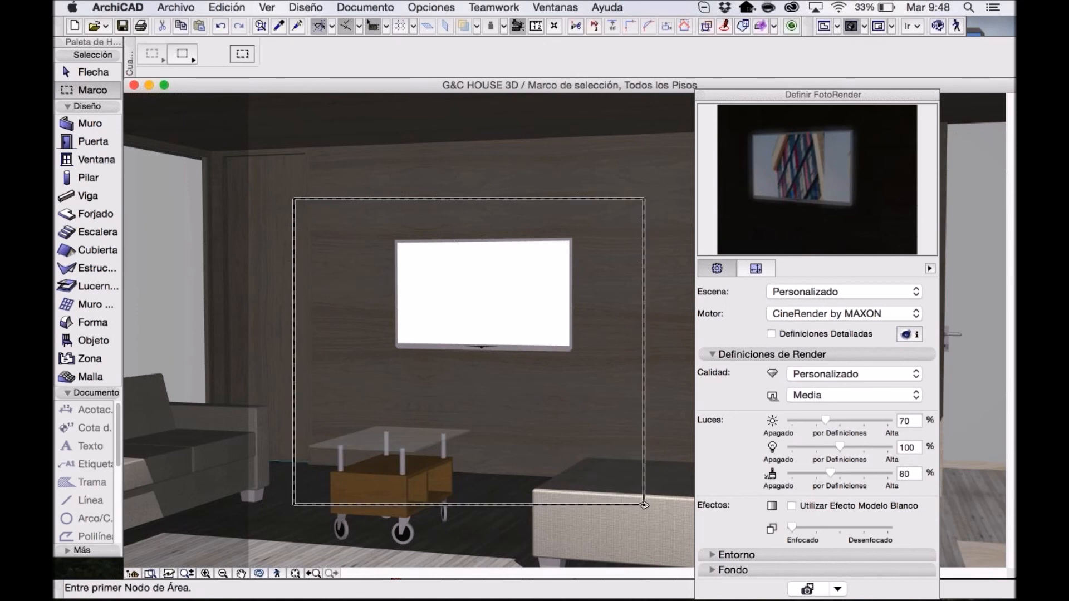
key(Escape)
click(99, 74)
click(104, 90)
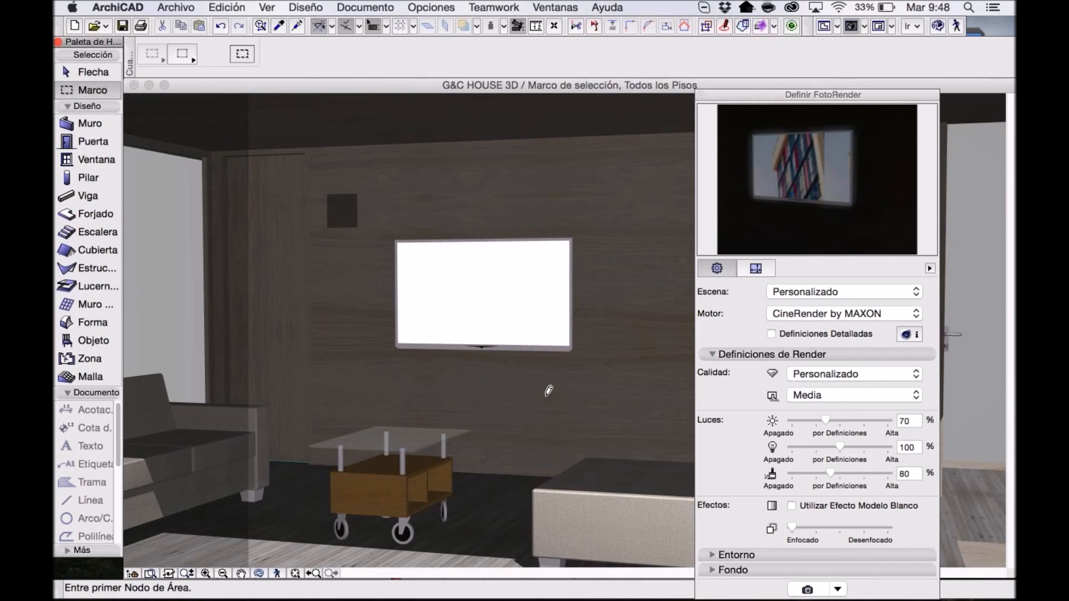
Draw a marquee around the wall-mounted television in the 3D view and render only that area.
click(342, 211)
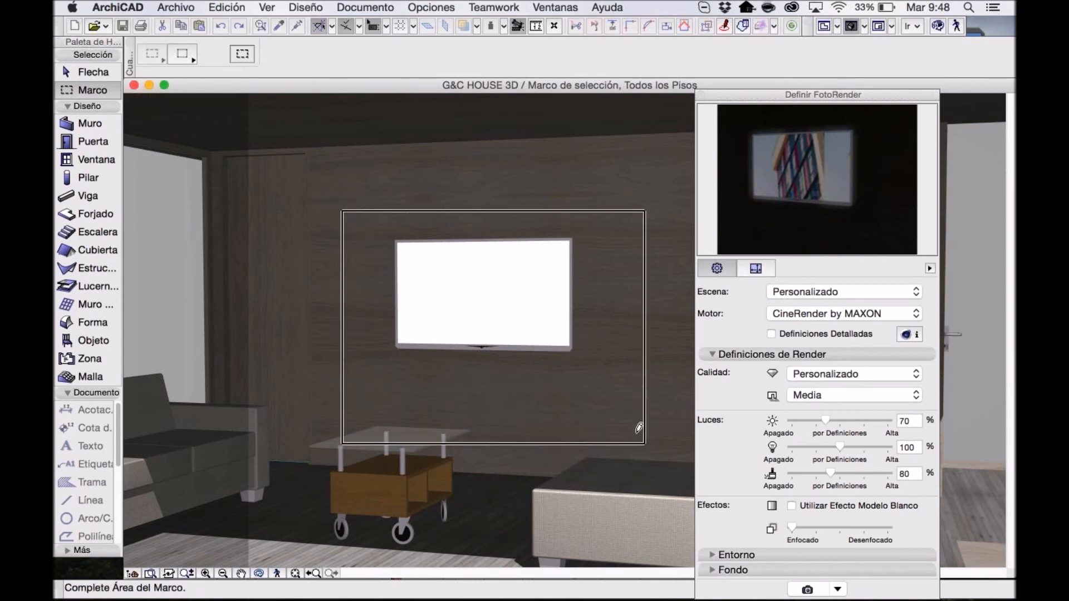
click(637, 433)
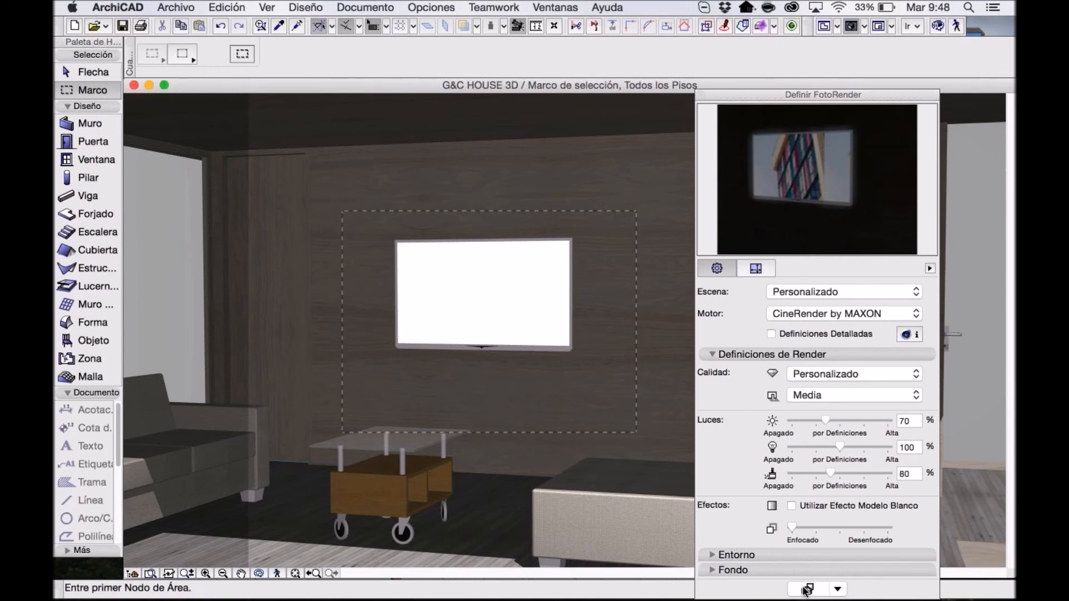
click(806, 591)
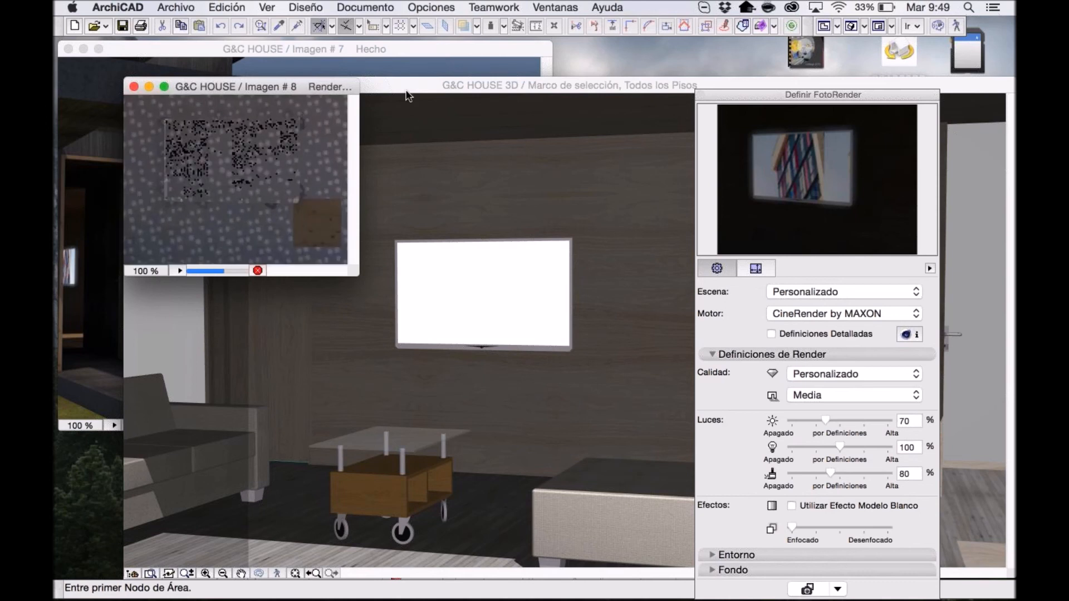
drag(302, 89, 550, 79)
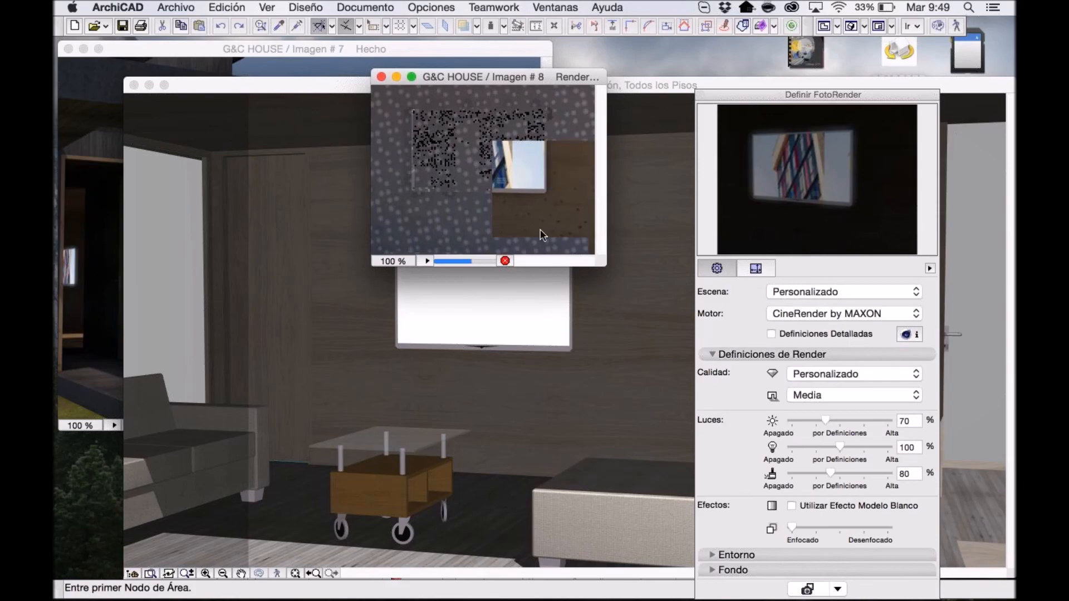
Bring the exterior render Imagen # 7 to the front to examine the interior lighting and television.
key(ctrl+Down)
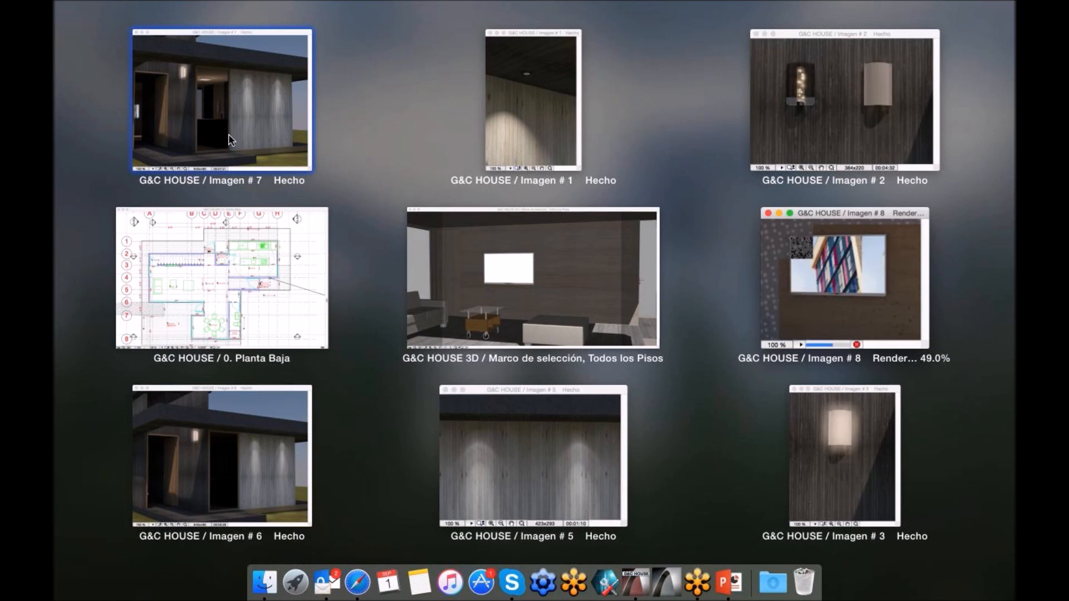
click(275, 118)
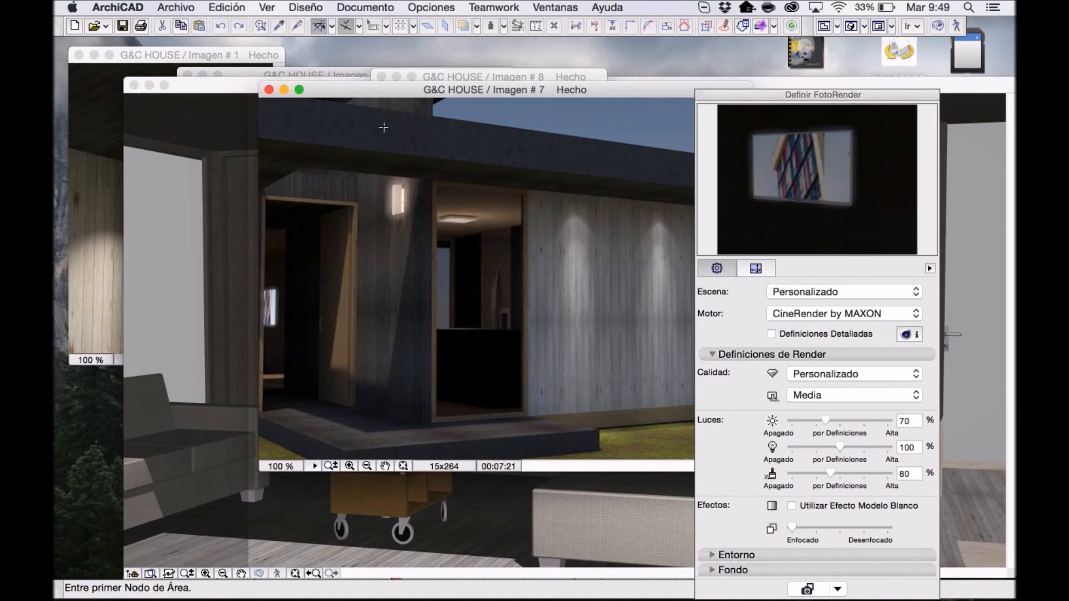
Arrange the render windows Imagen # 7 and Imagen # 8 to compare the exterior lighting with the television close-up.
drag(409, 93, 368, 183)
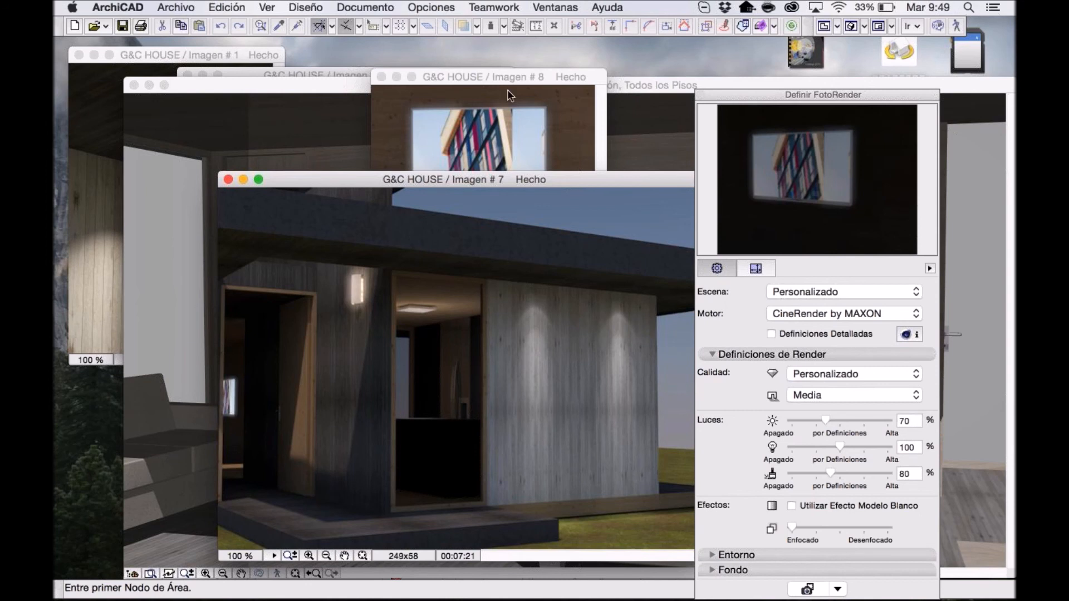
drag(514, 80, 482, 100)
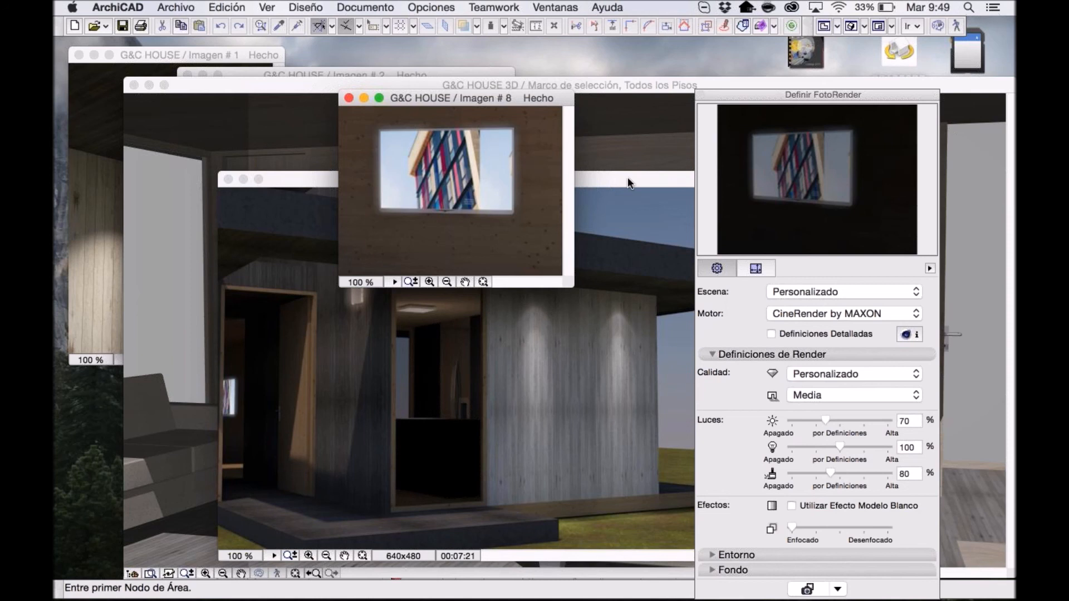
drag(627, 180, 569, 161)
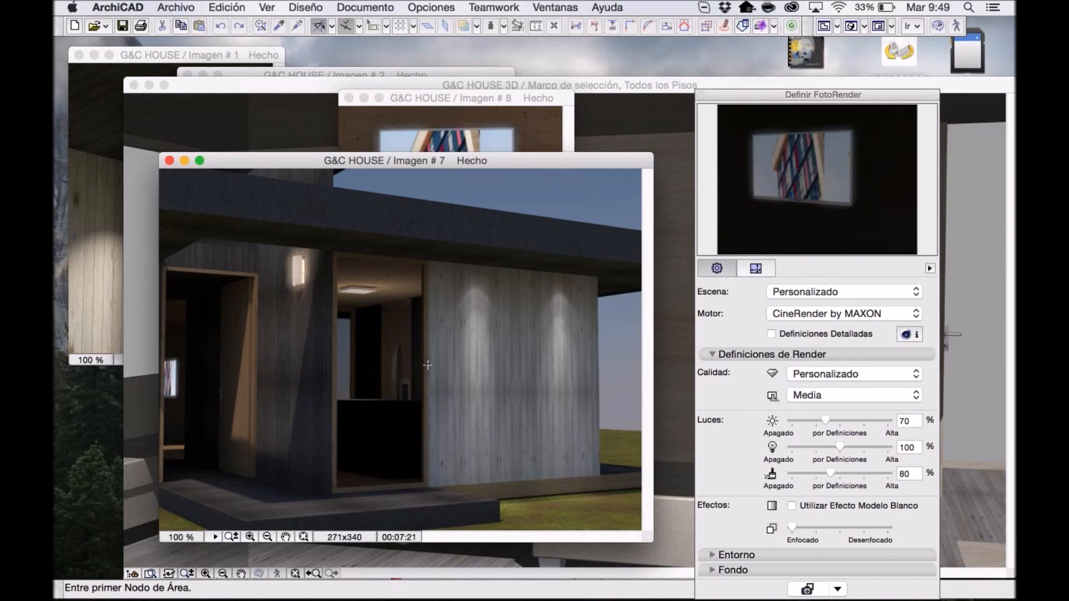
Return to the 3D window, show the entire house instead of the marquee area, and frame the entrance facade.
click(607, 81)
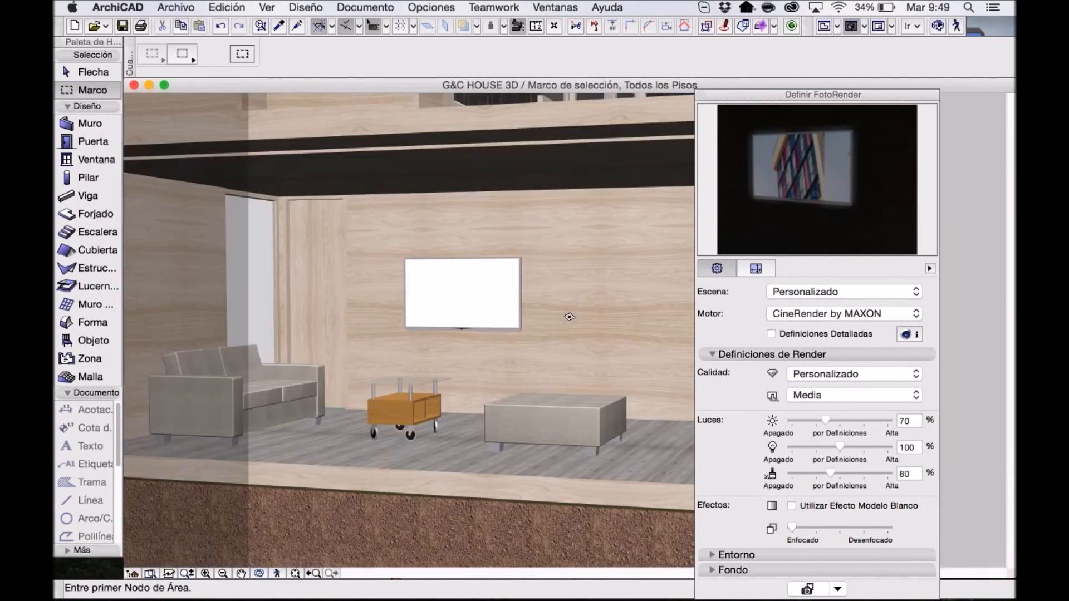
scroll(569, 317, down, 5)
key(Escape)
key(Escape)
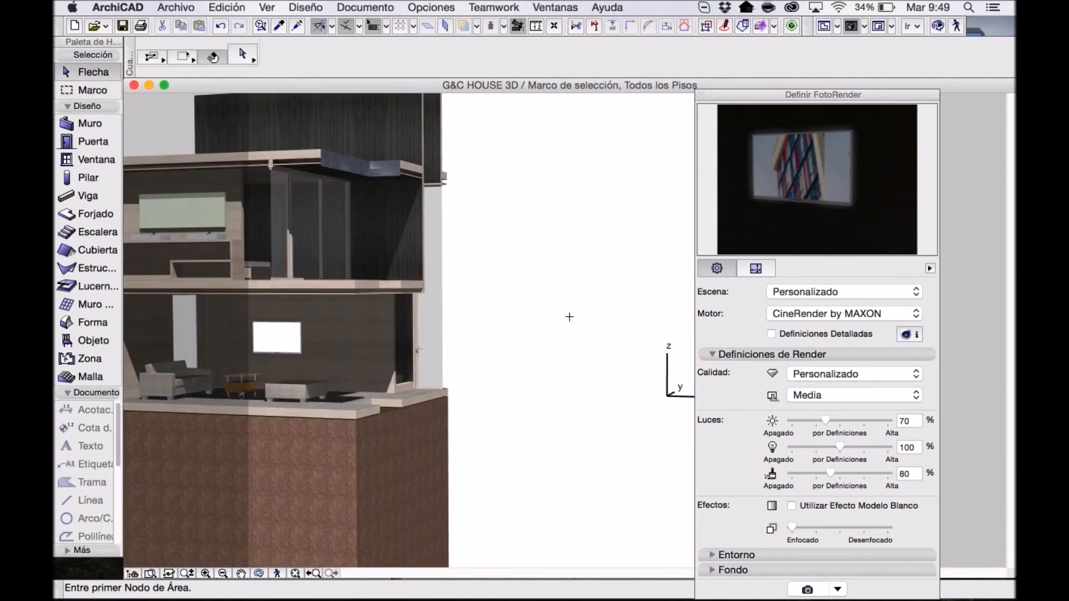
key(super+F5)
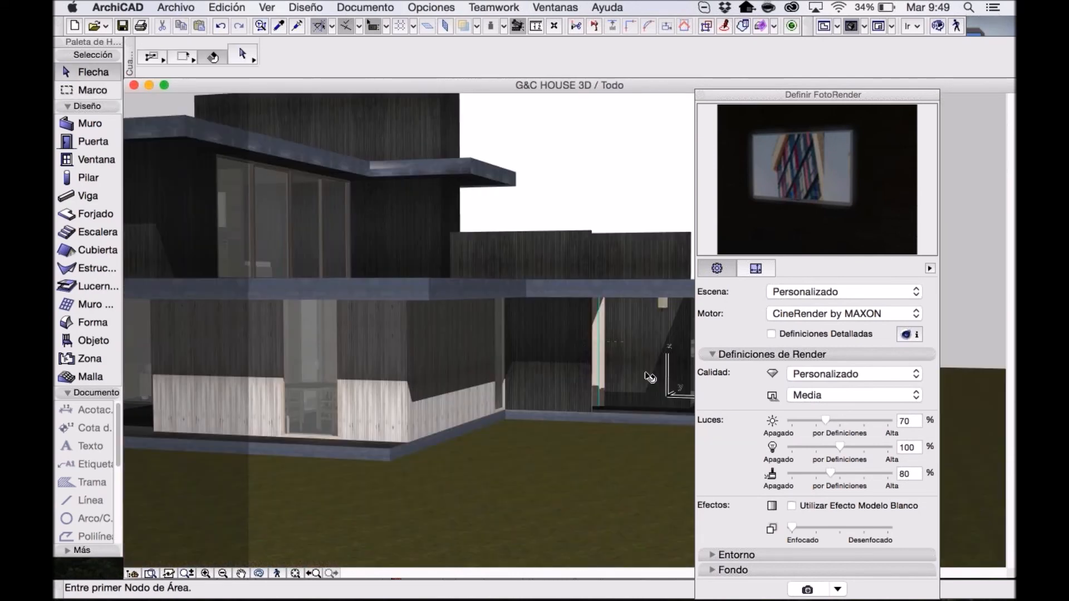
shift+middle_drag(649, 377, 310, 404)
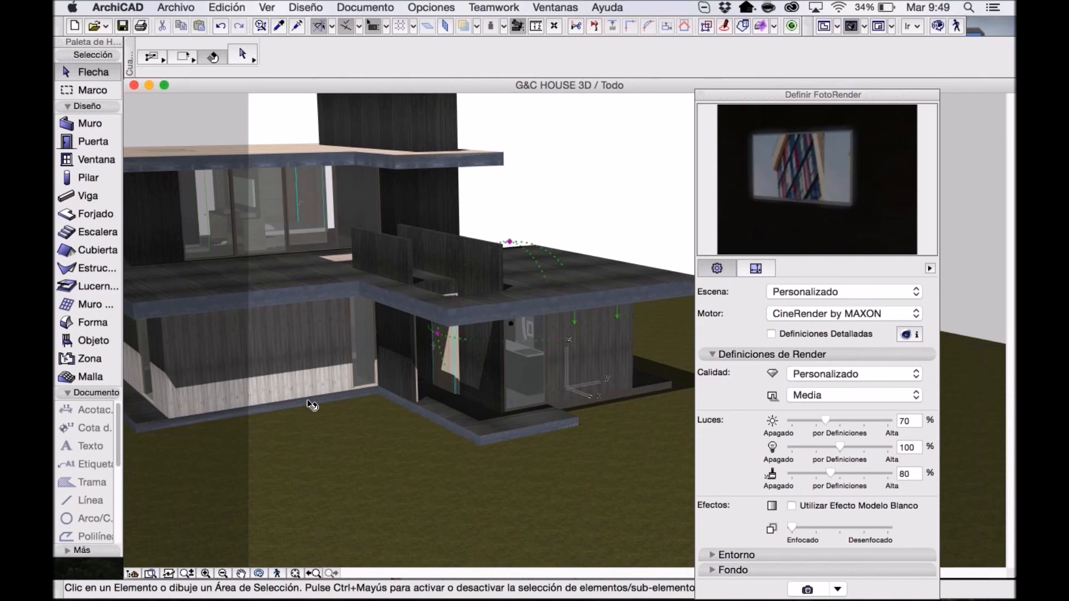
shift+middle_drag(542, 287, 523, 259)
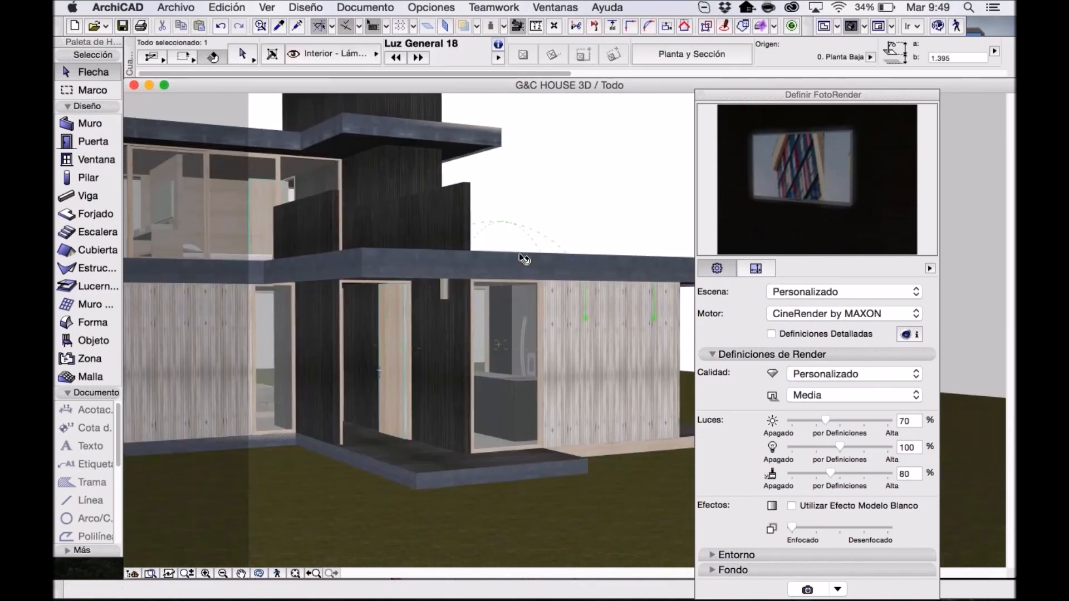
Set the main intensity of the Luz General 18 lamp behind the window beside the entrance to 130%.
click(245, 57)
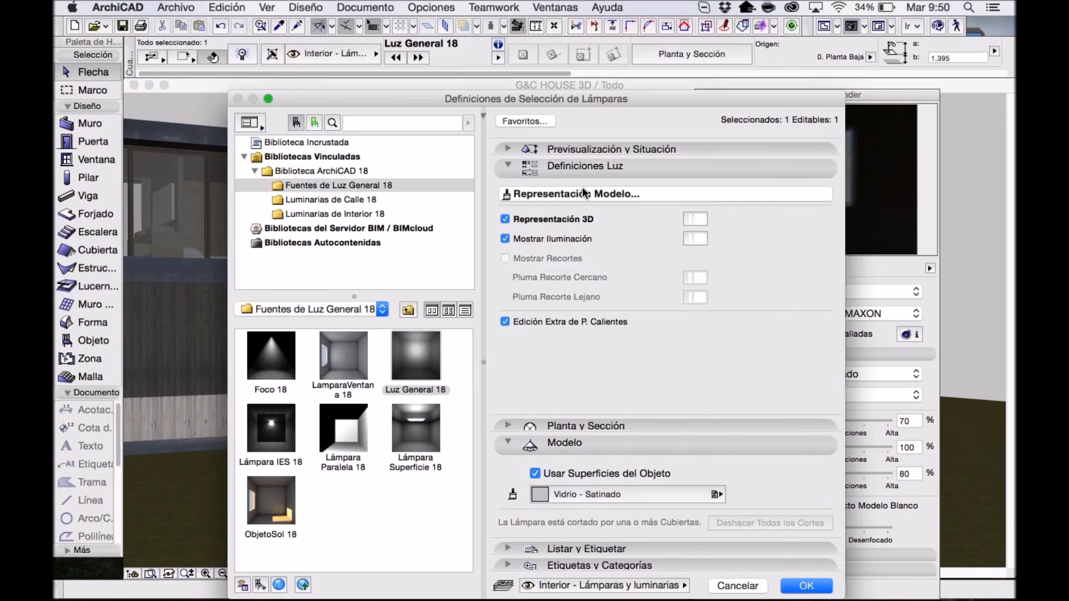
click(584, 193)
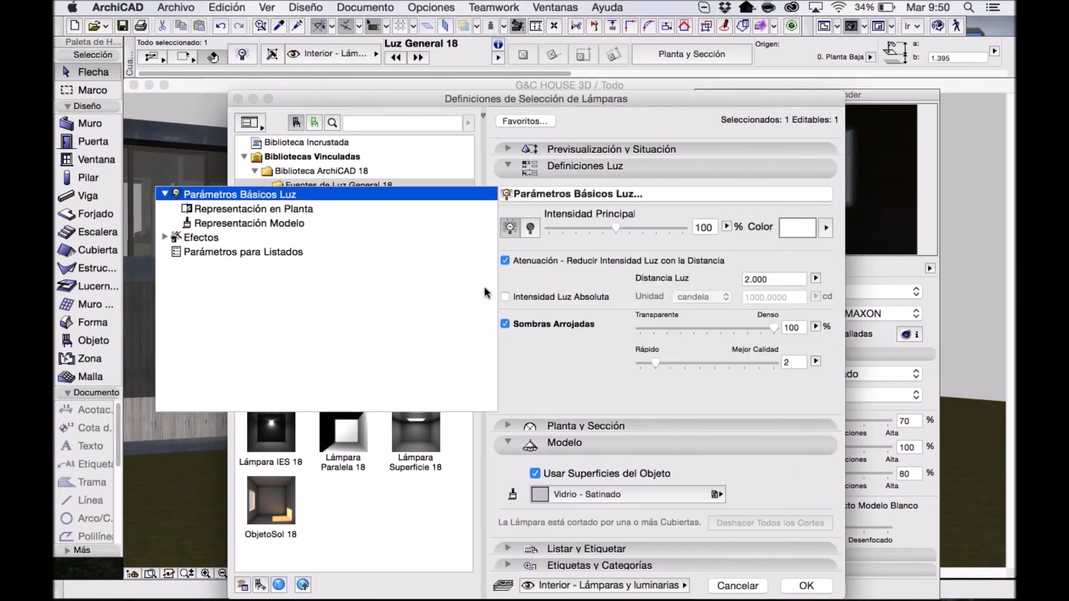
click(590, 395)
drag(614, 227, 635, 225)
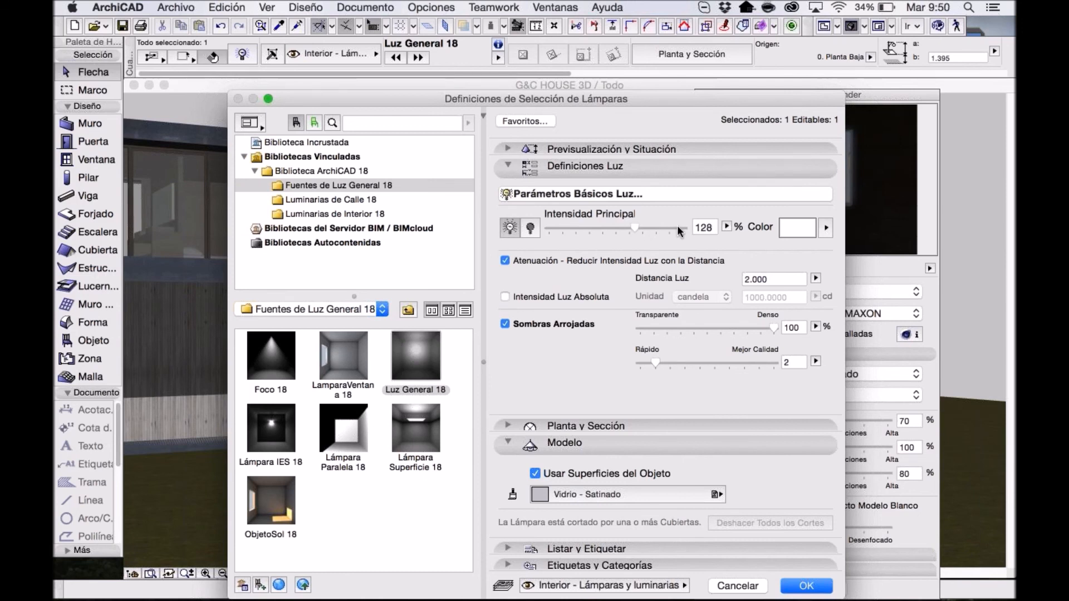
double_click(704, 227)
text(130)
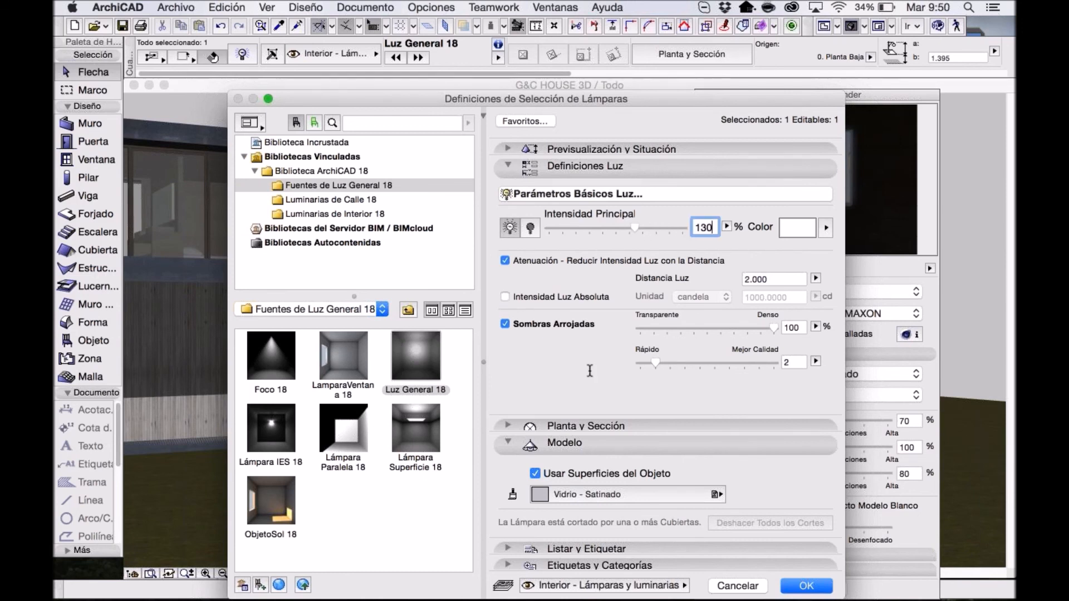
key(Tab)
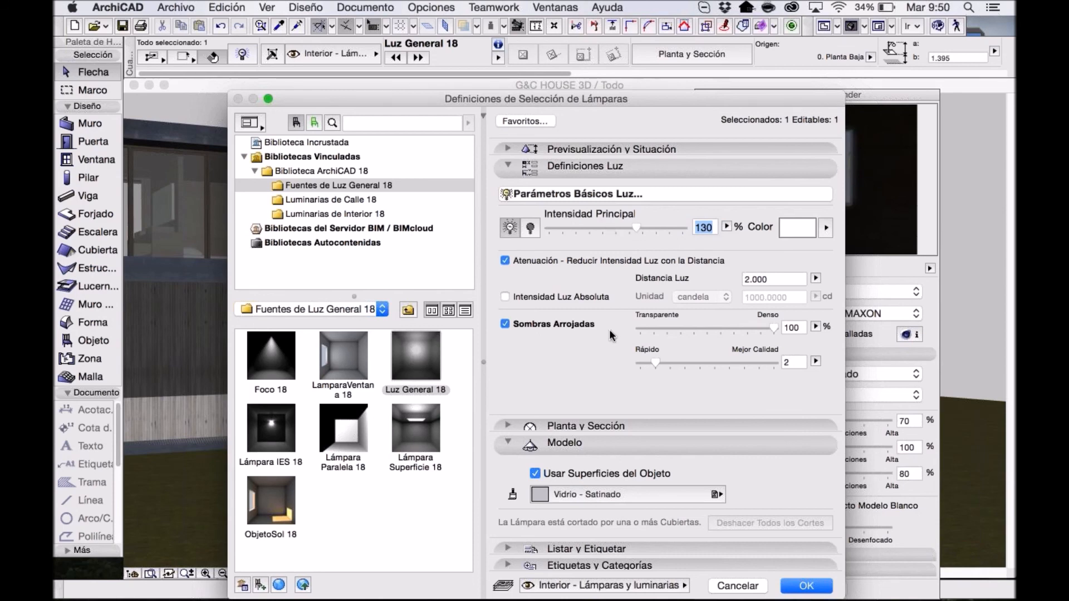
click(805, 586)
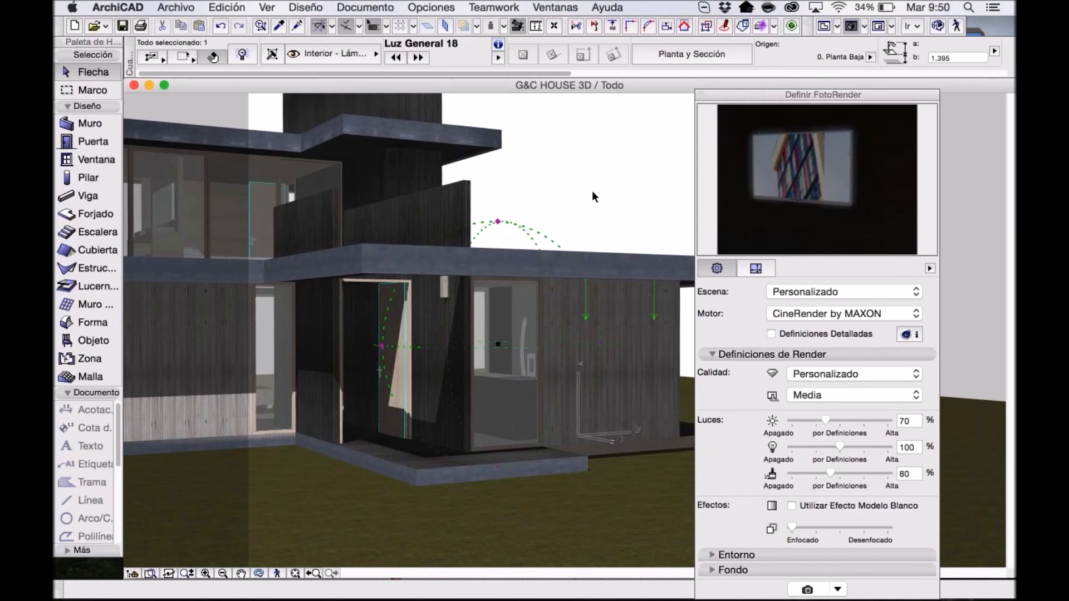
key(Escape)
Frame the entrance facade closer in 3D and refresh the FotoRender preview of that view.
scroll(524, 307, up, 2)
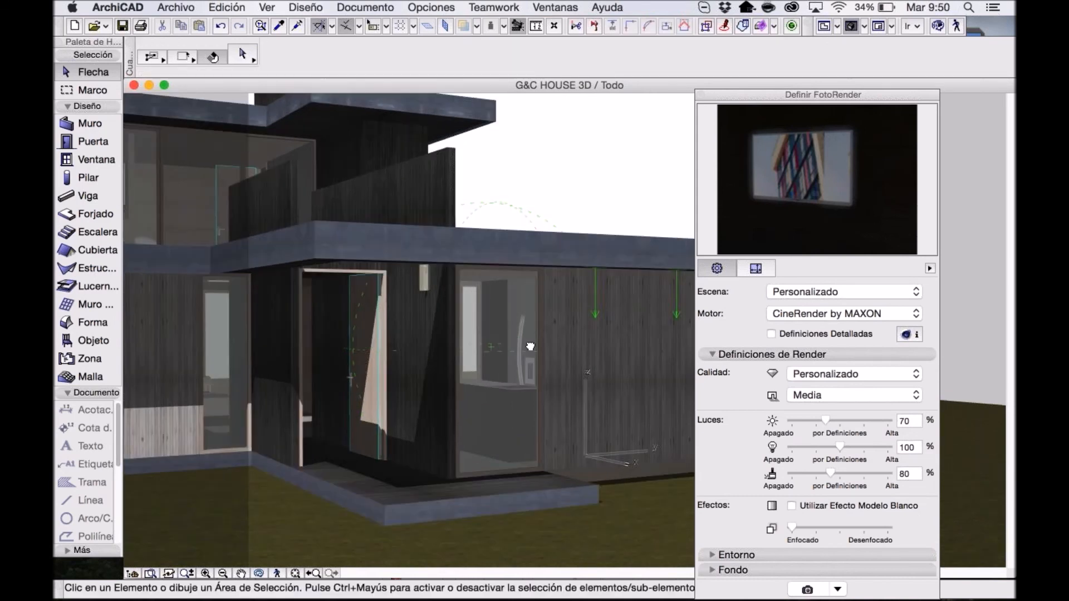
scroll(530, 346, up, 1)
click(817, 189)
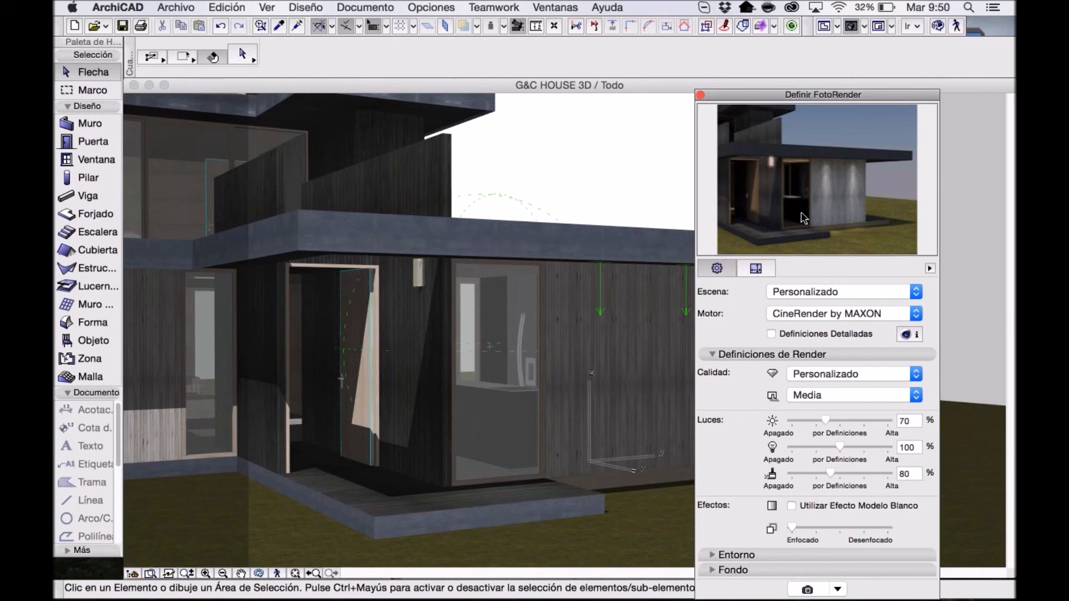
Survey all open render and model windows and bring the Planta Baja floor plan to the front.
key(ctrl+Down)
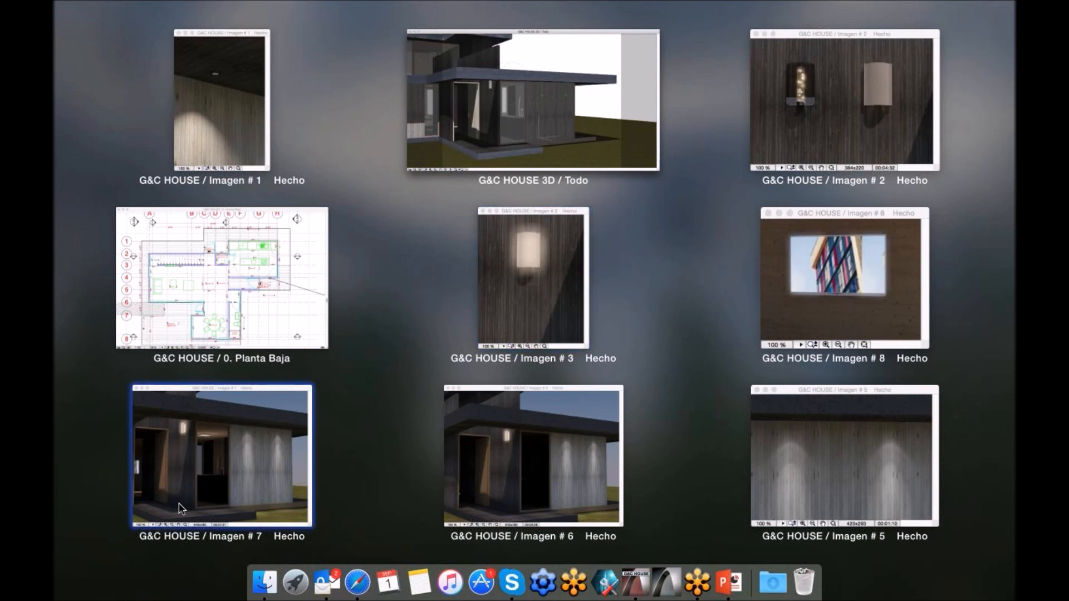
click(303, 331)
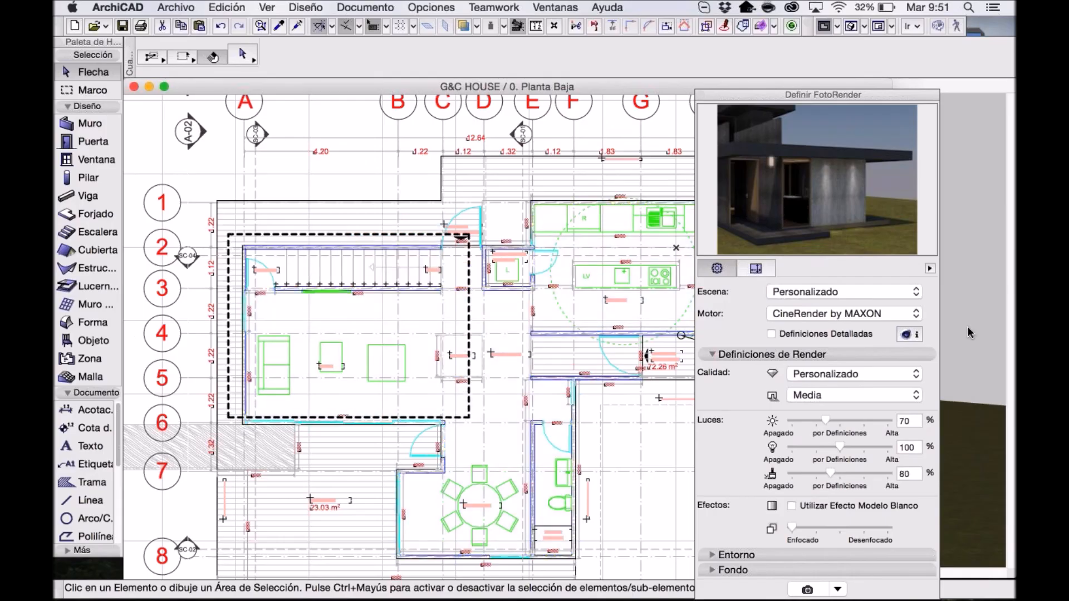